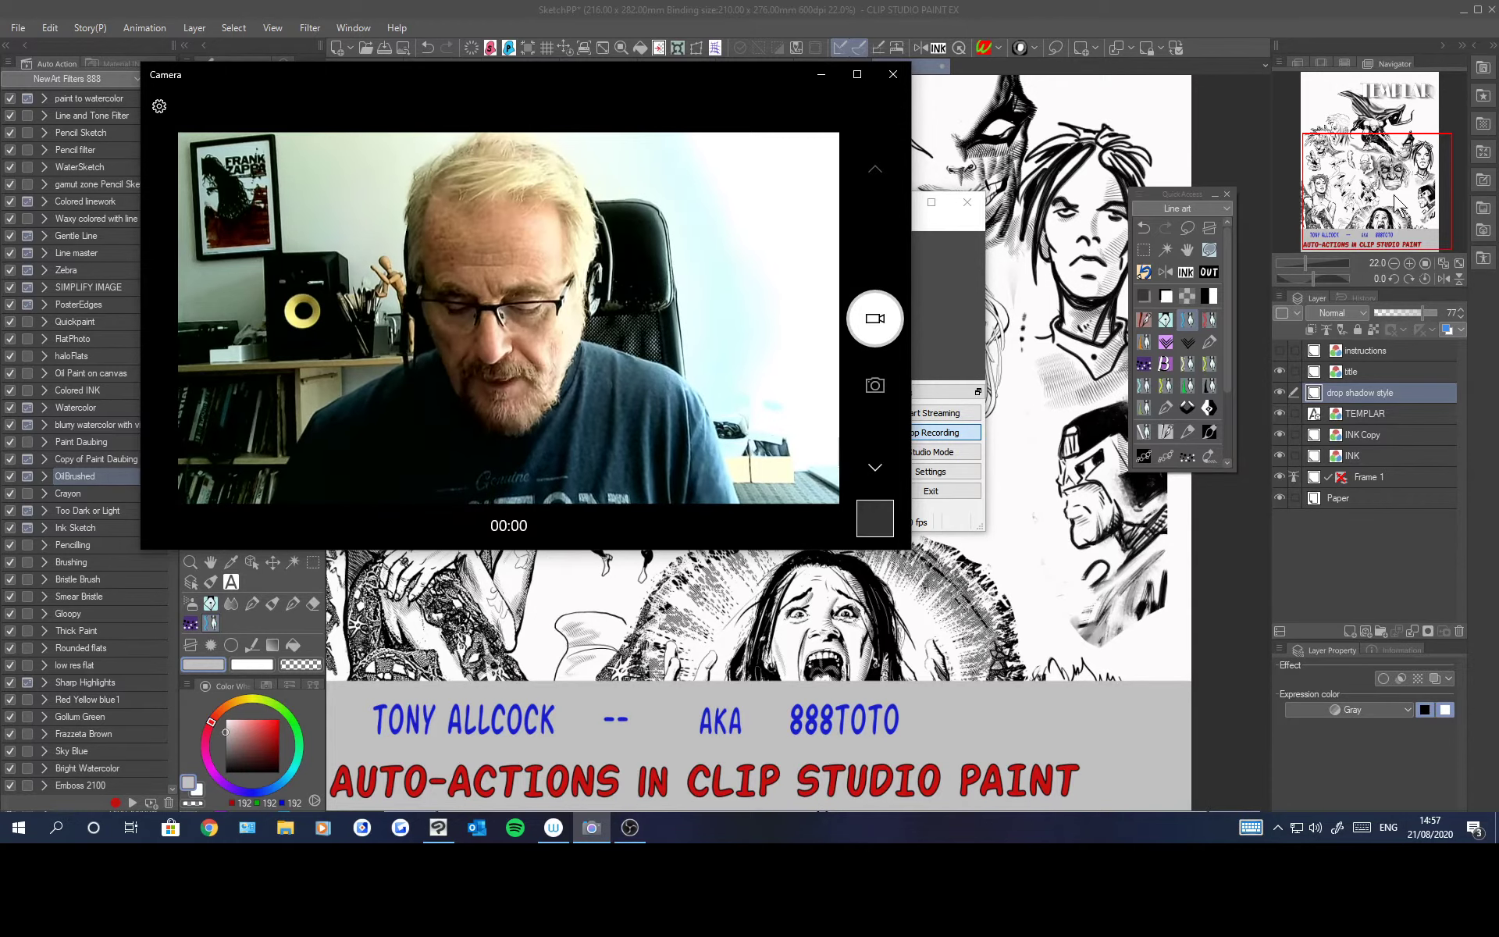
Step: Make a small rectangular selection in the blank area beside the helmeted head and deselect it
left_click(1087, 702)
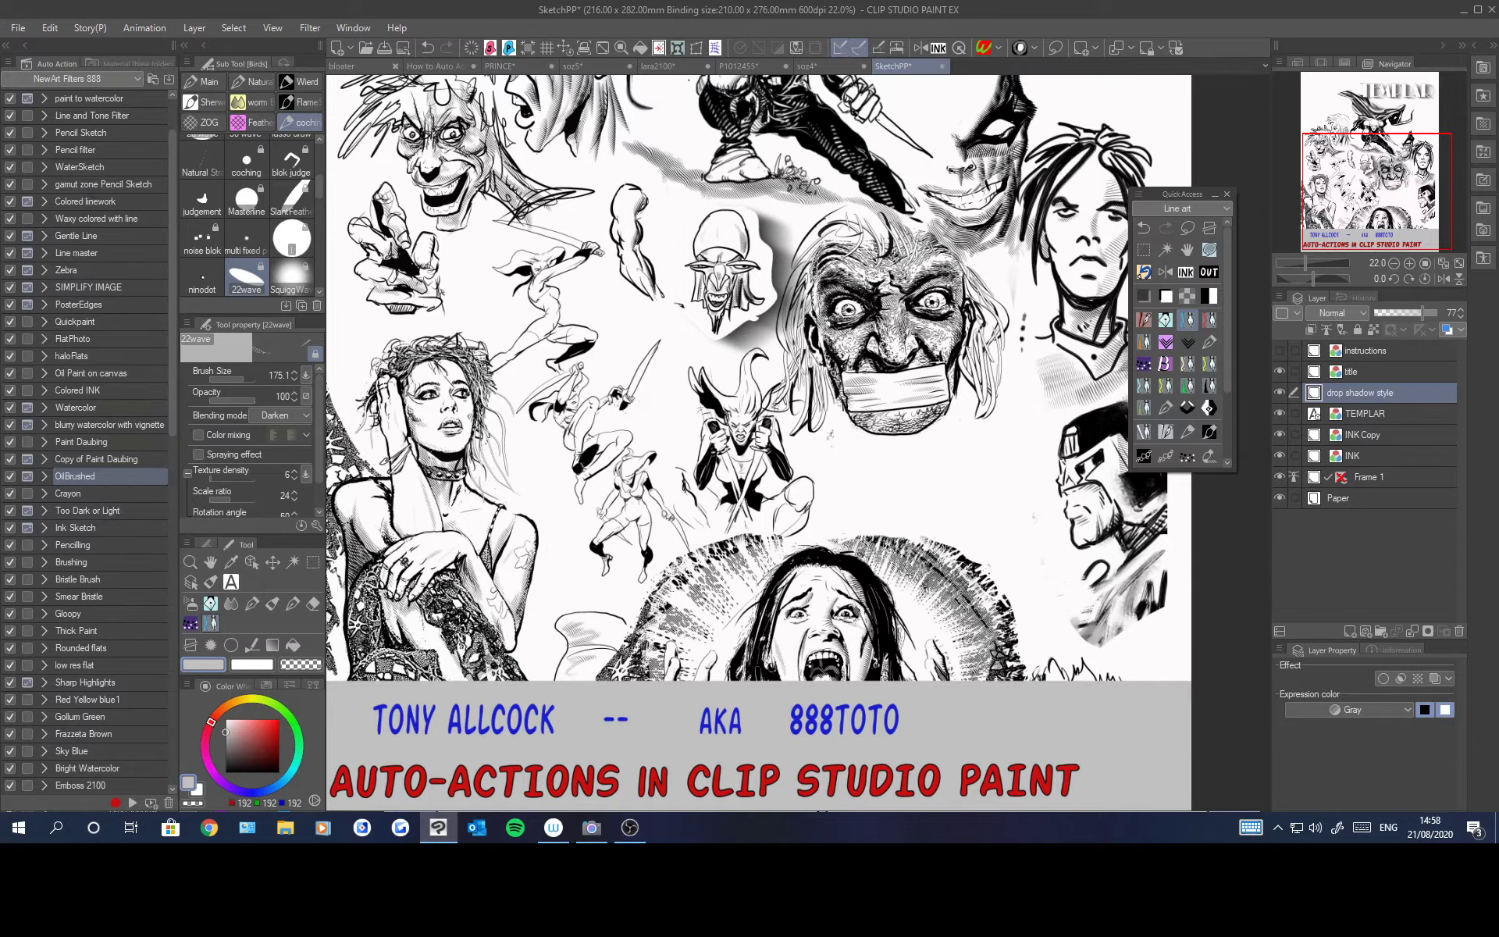
left_click(1143, 250)
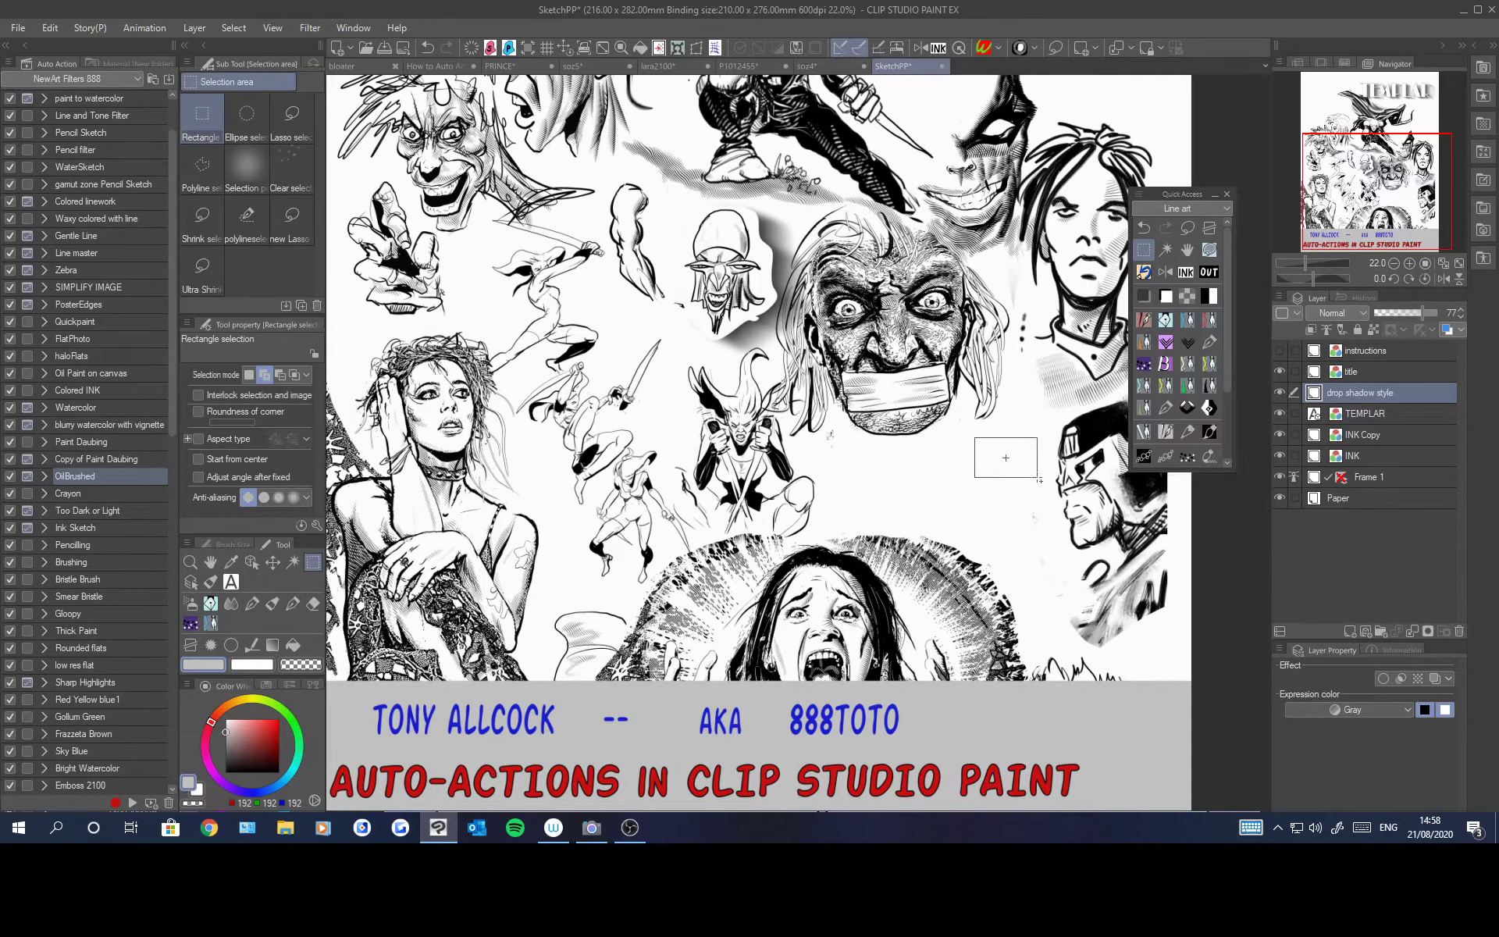
left_click_drag(1039, 479, 1036, 476)
left_click(81, 217)
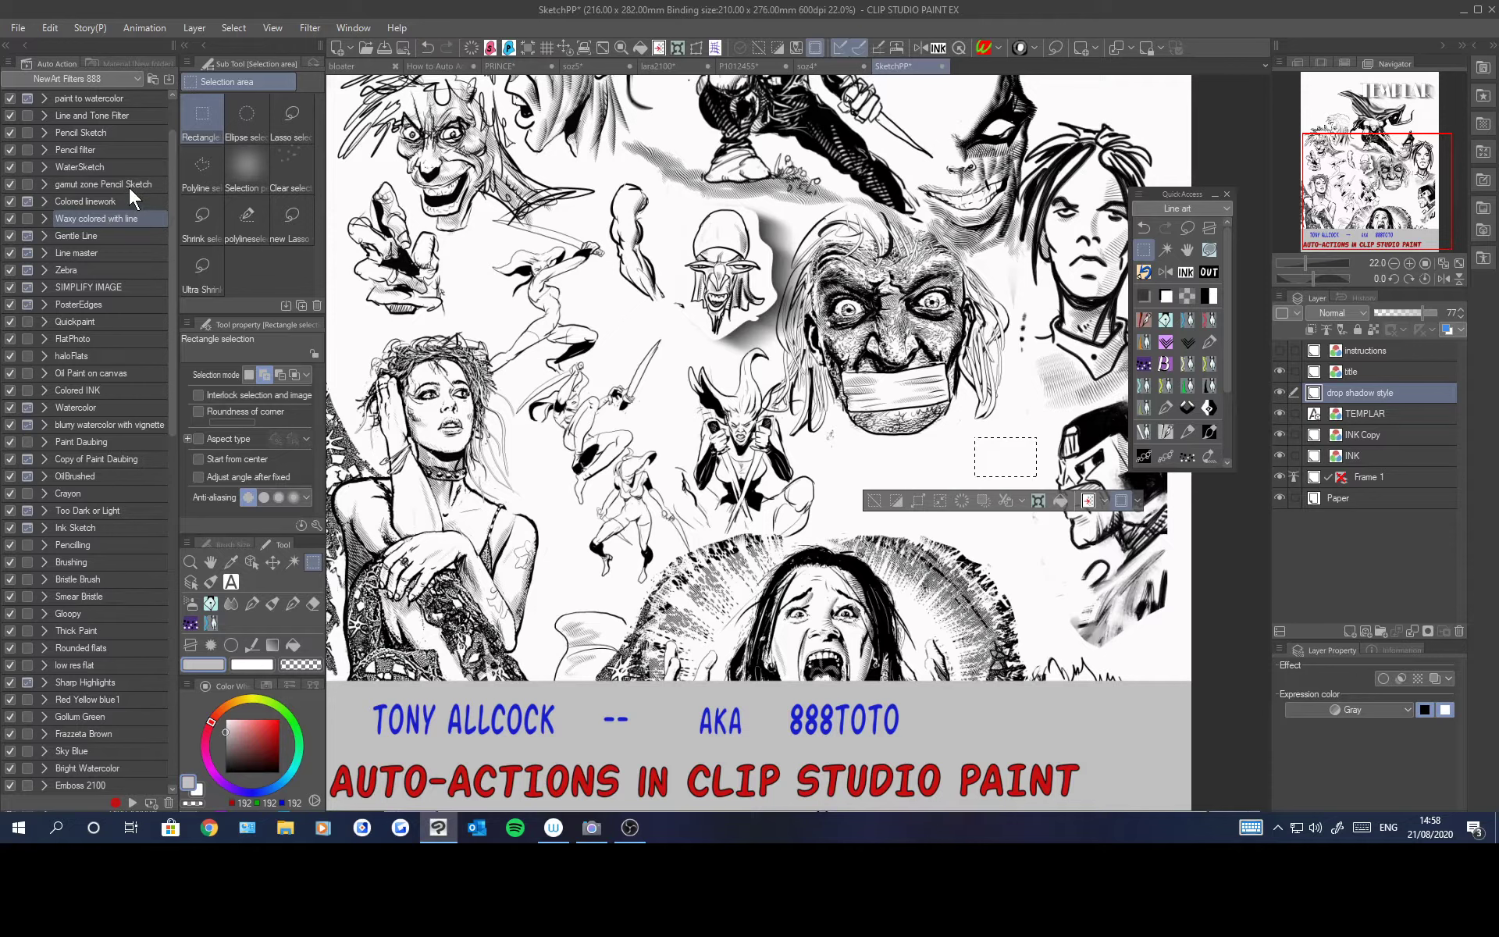
left_click(875, 498)
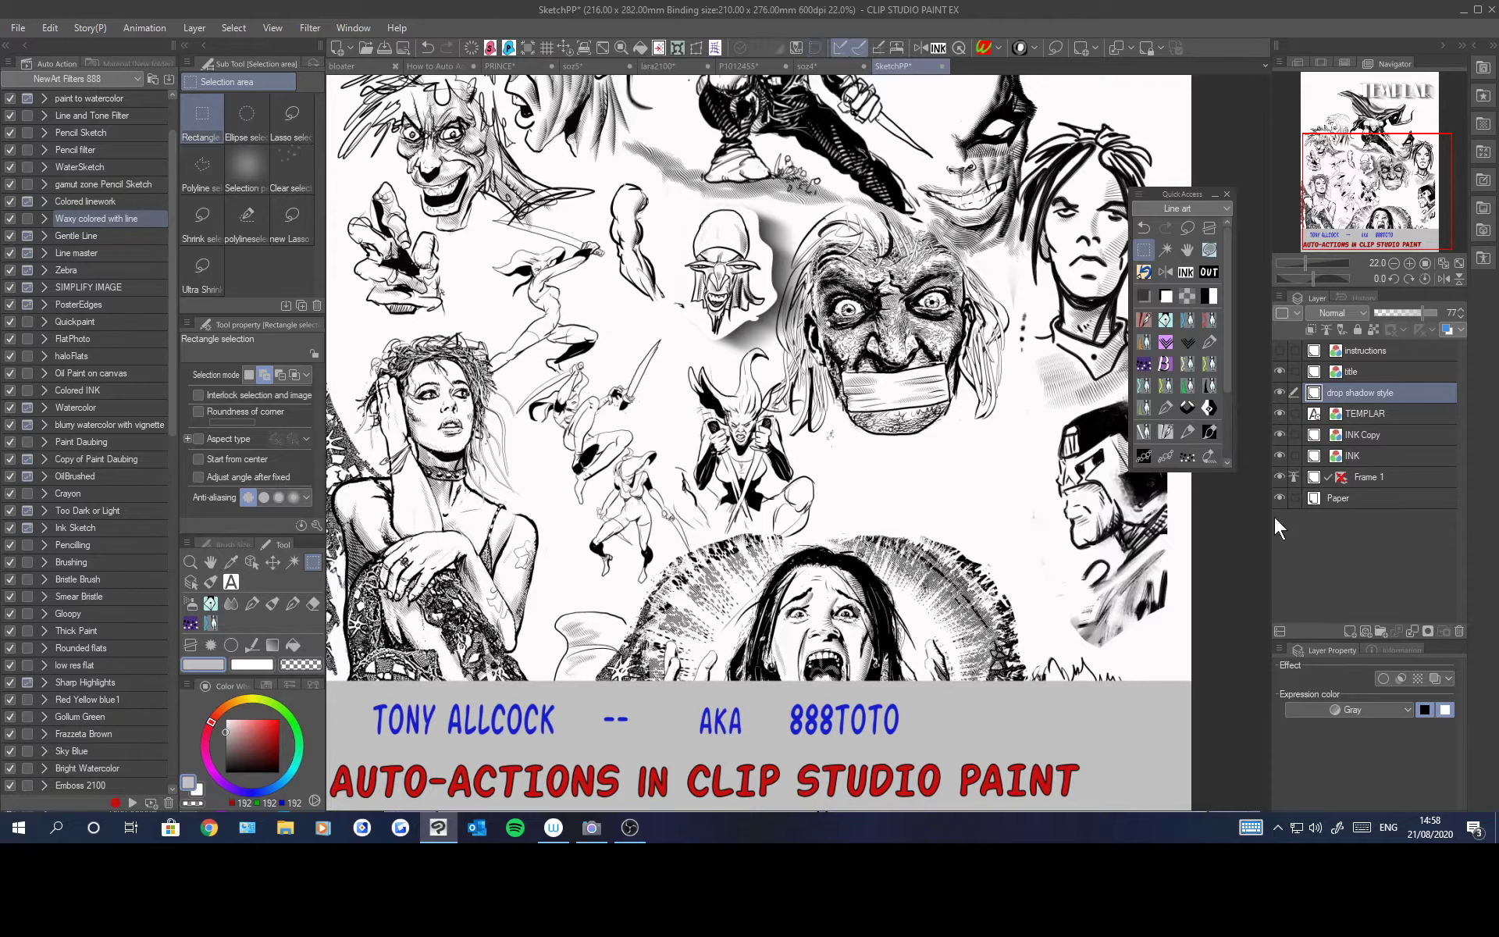
Step: Hide the title layer and lasso-select the portrait of the screaming woman
left_click(1280, 370)
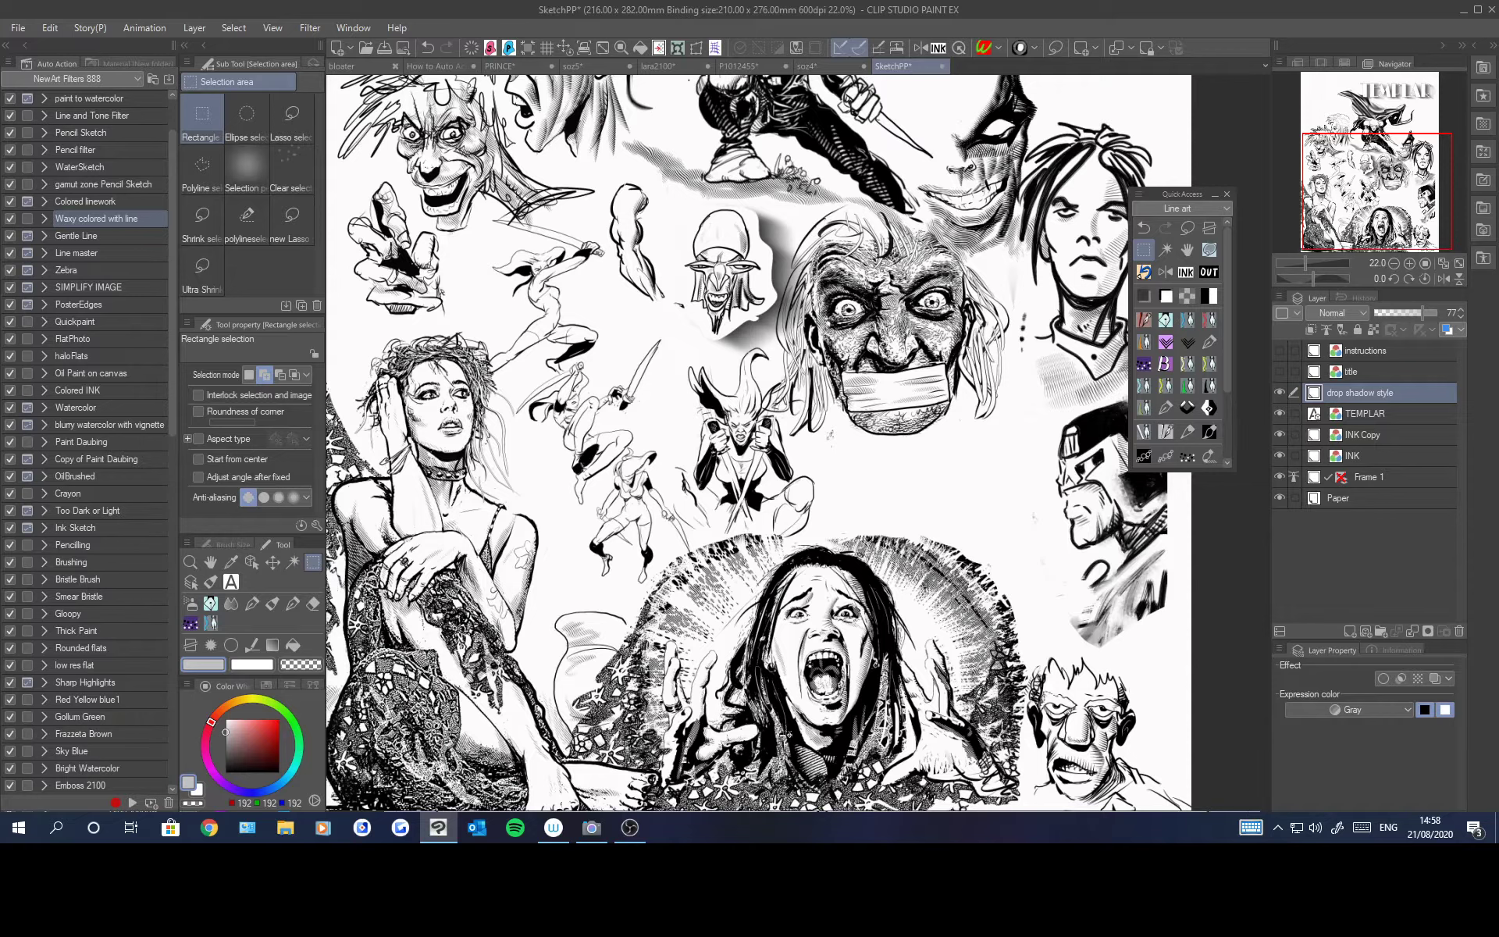
left_click(1188, 228)
mouse_move(737, 772)
left_mouse_down()
mouse_move(745, 637)
mouse_move(925, 565)
mouse_move(898, 788)
mouse_move(740, 773)
left_mouse_up()
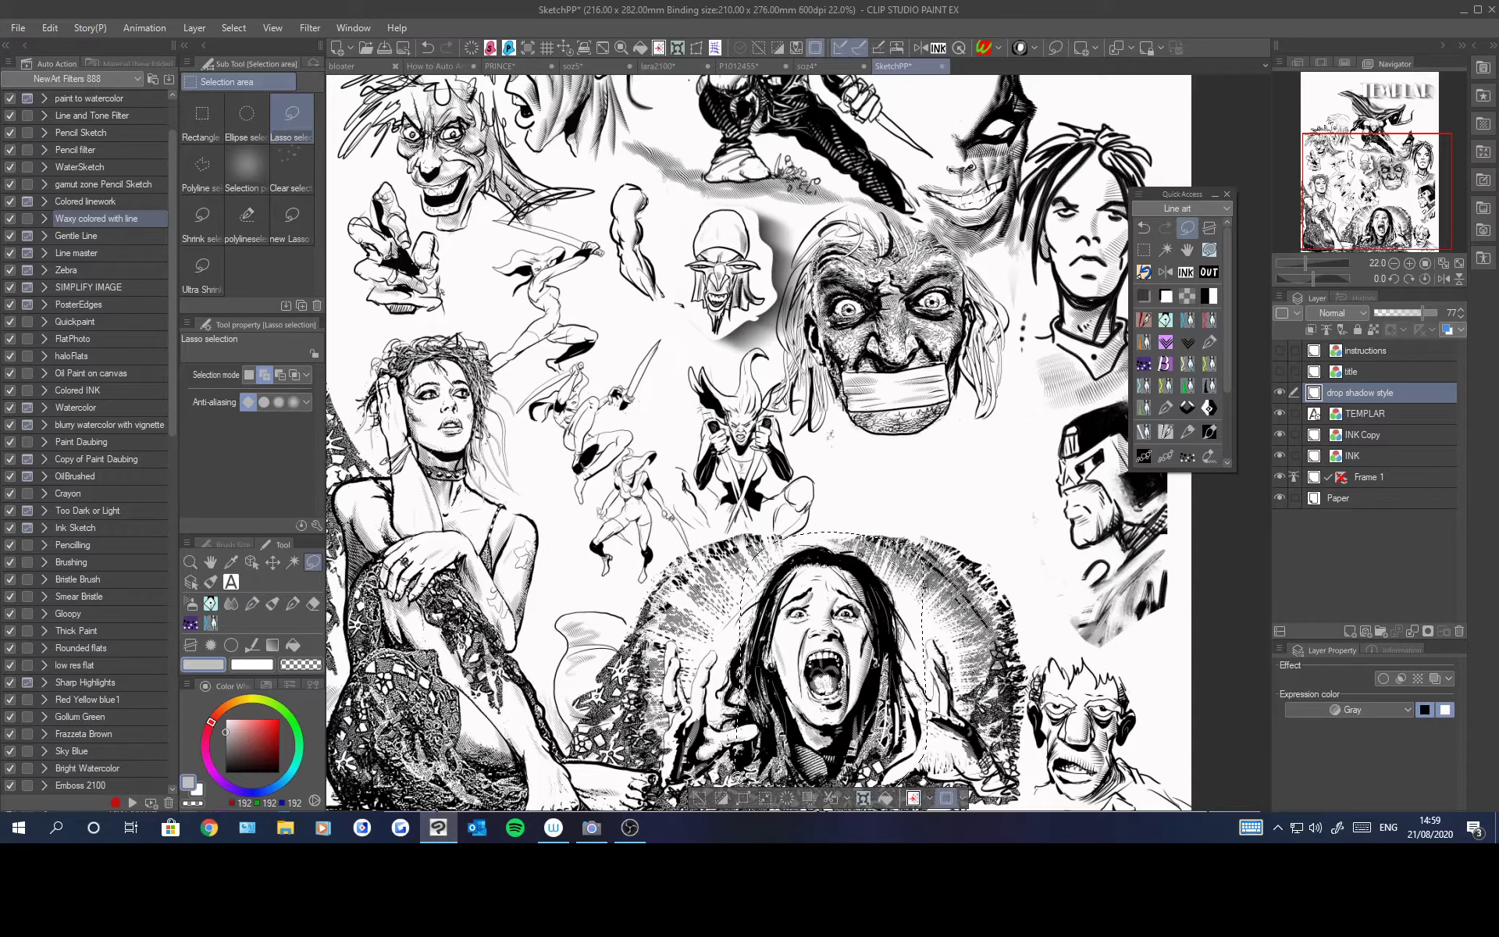
Step: Open the print dialog, check its print range options and cancel without printing
left_click(19, 29)
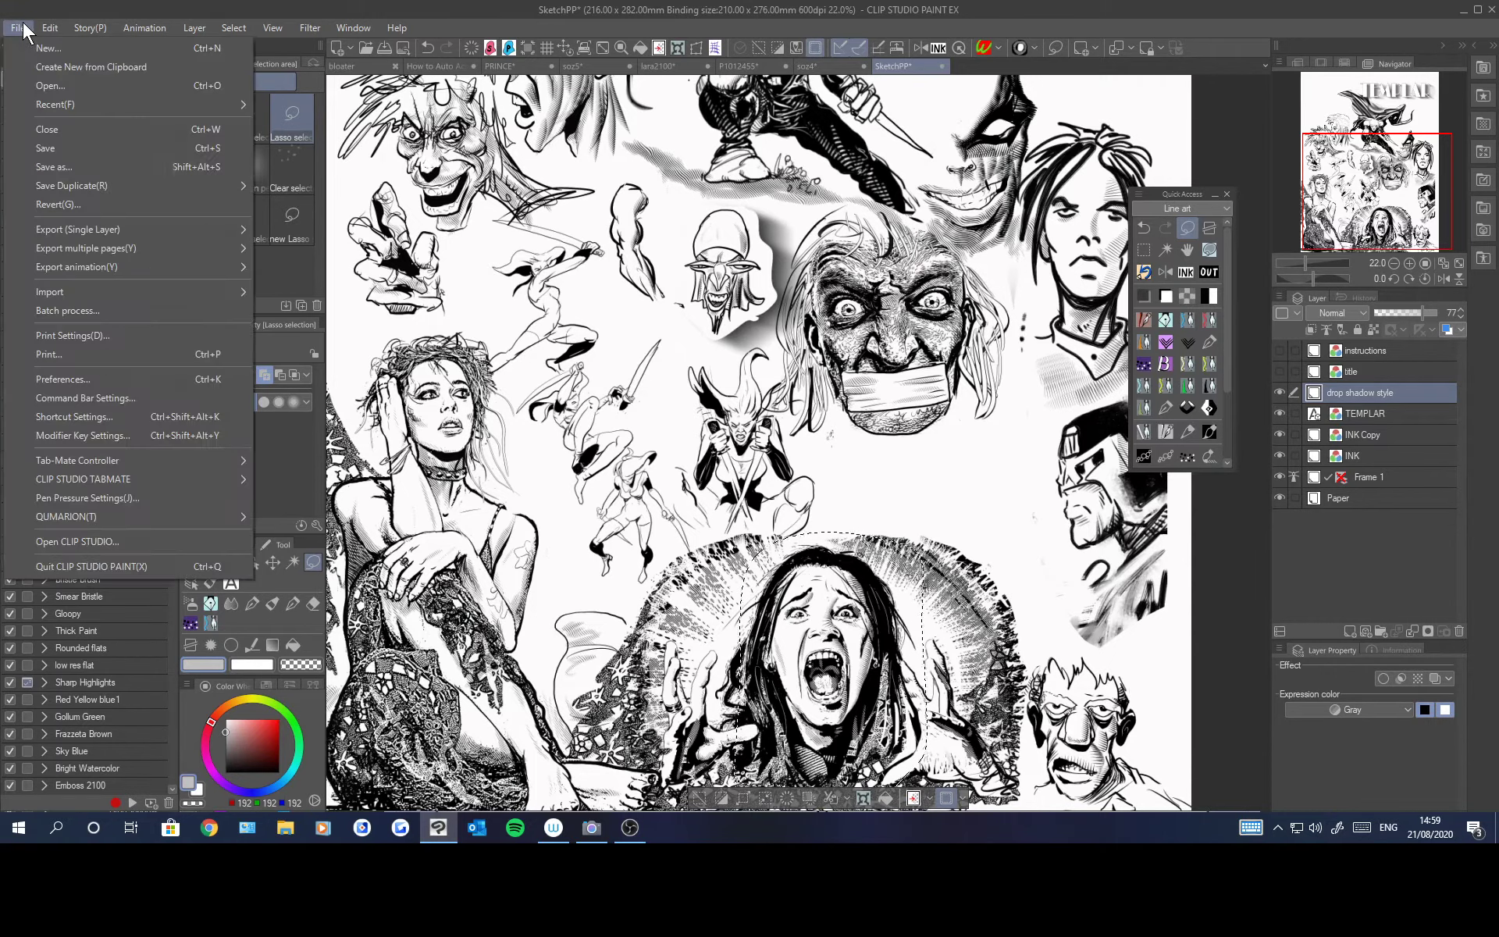
left_click(39, 351)
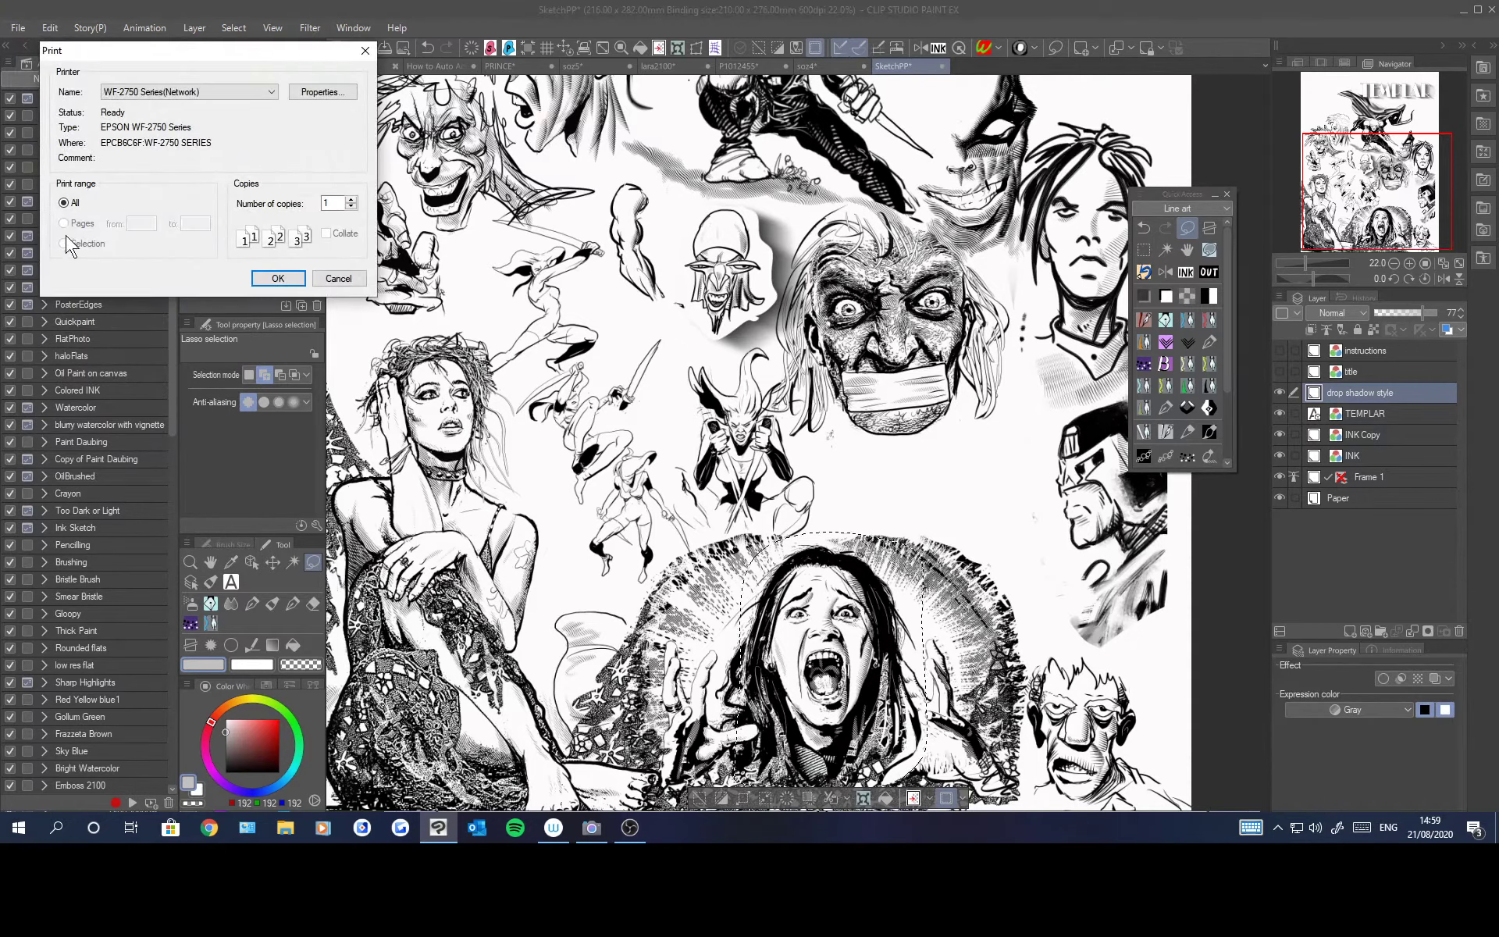
left_click(360, 278)
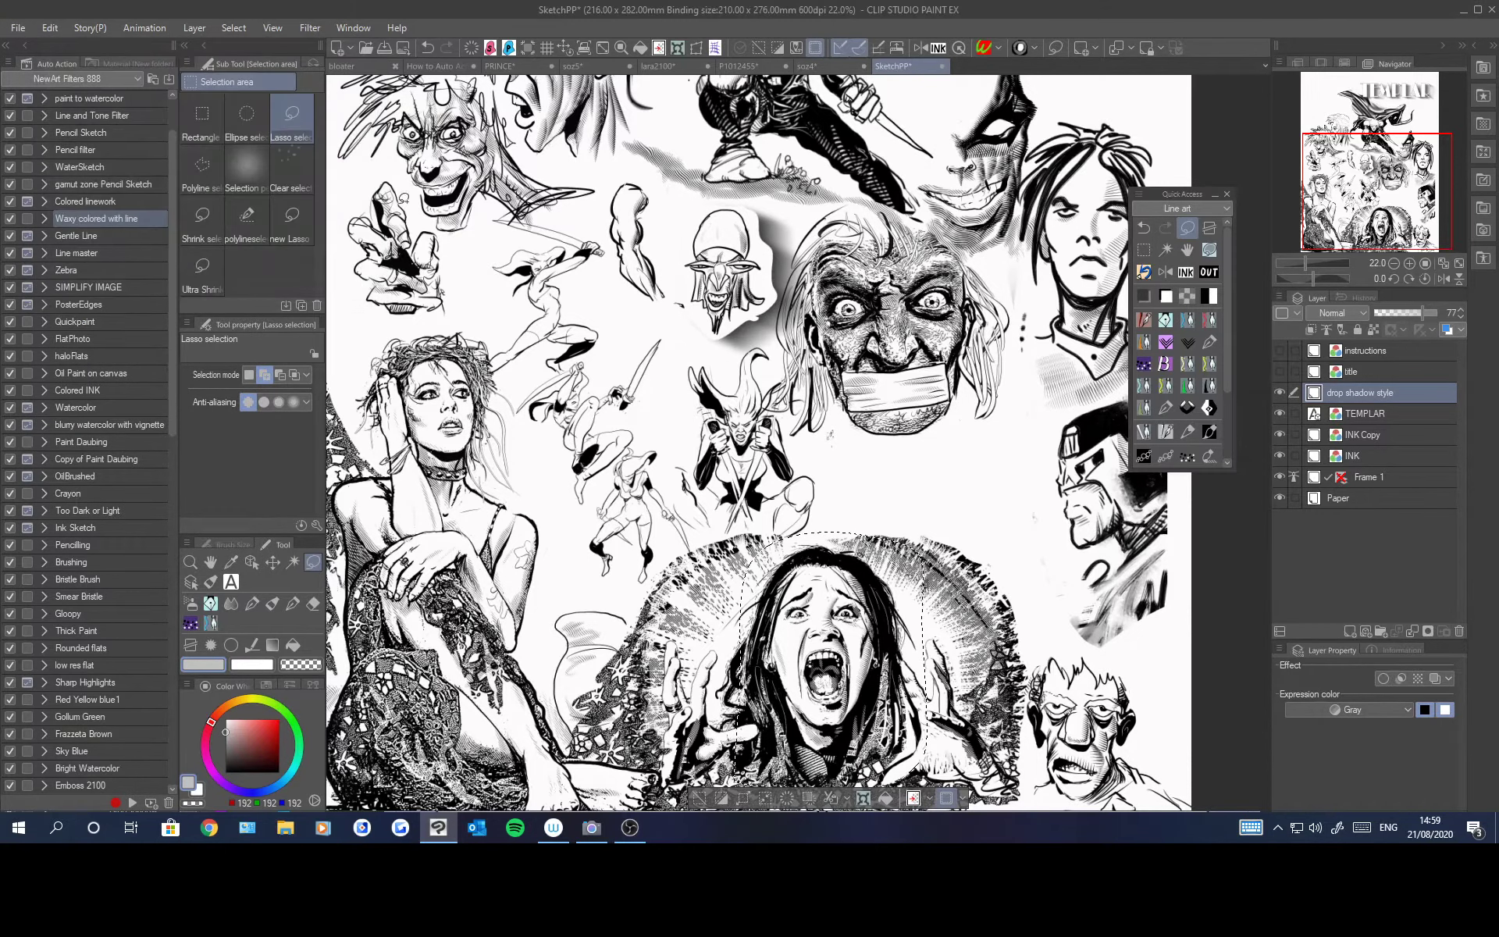
Step: Print only the lassoed portrait by running the PRINT from Selection action, accepting the printer settings and preview, then deselect
left_click(508, 40)
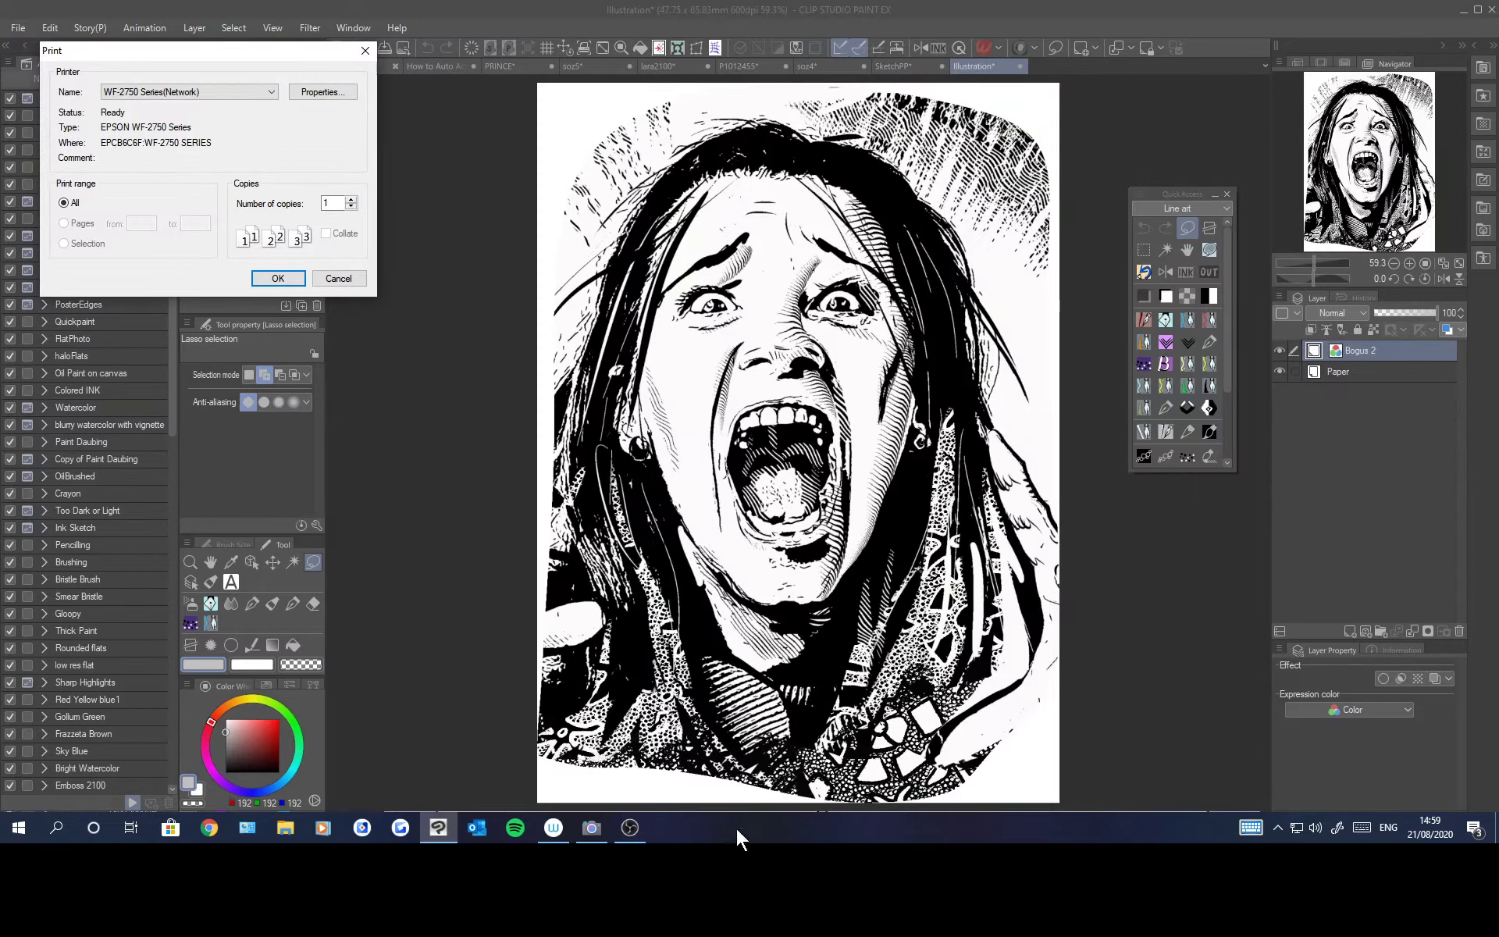
left_click(287, 284)
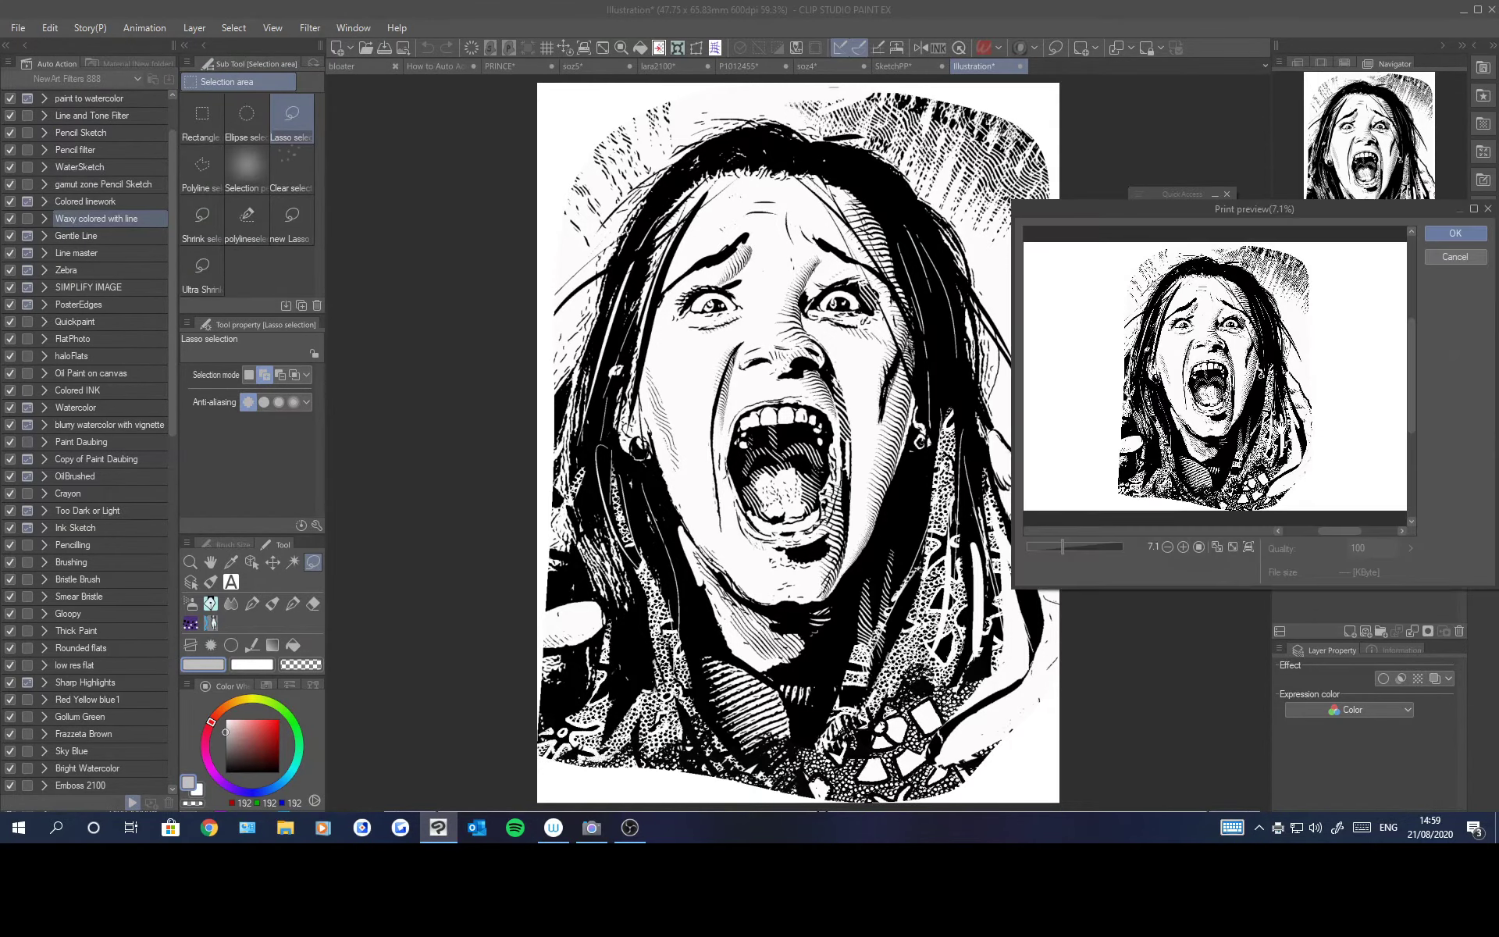
left_click(1455, 234)
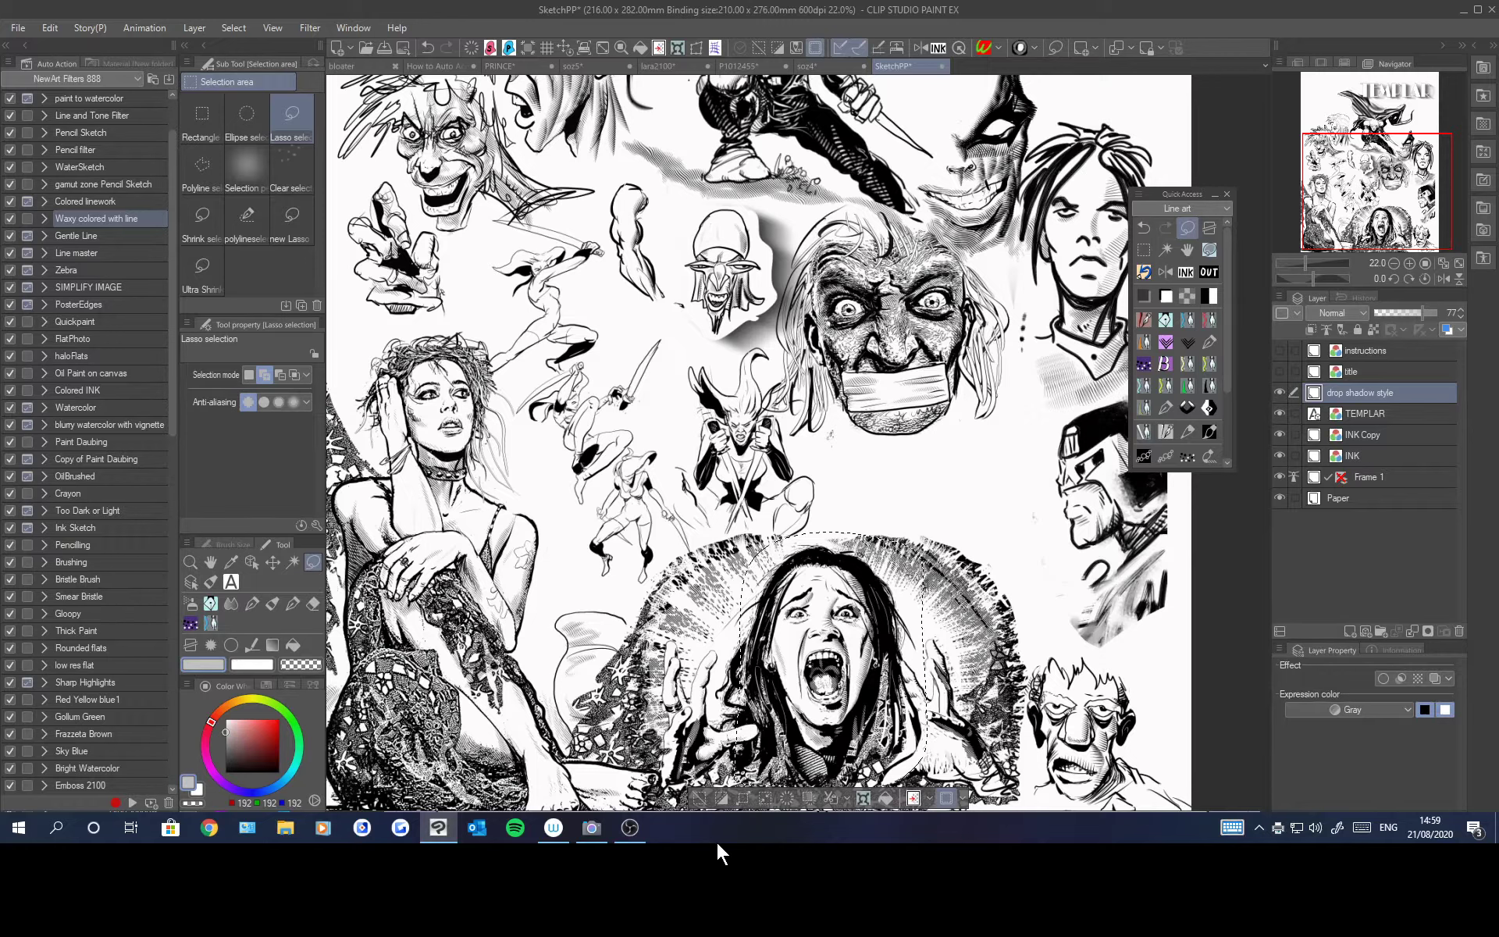
left_click(699, 799)
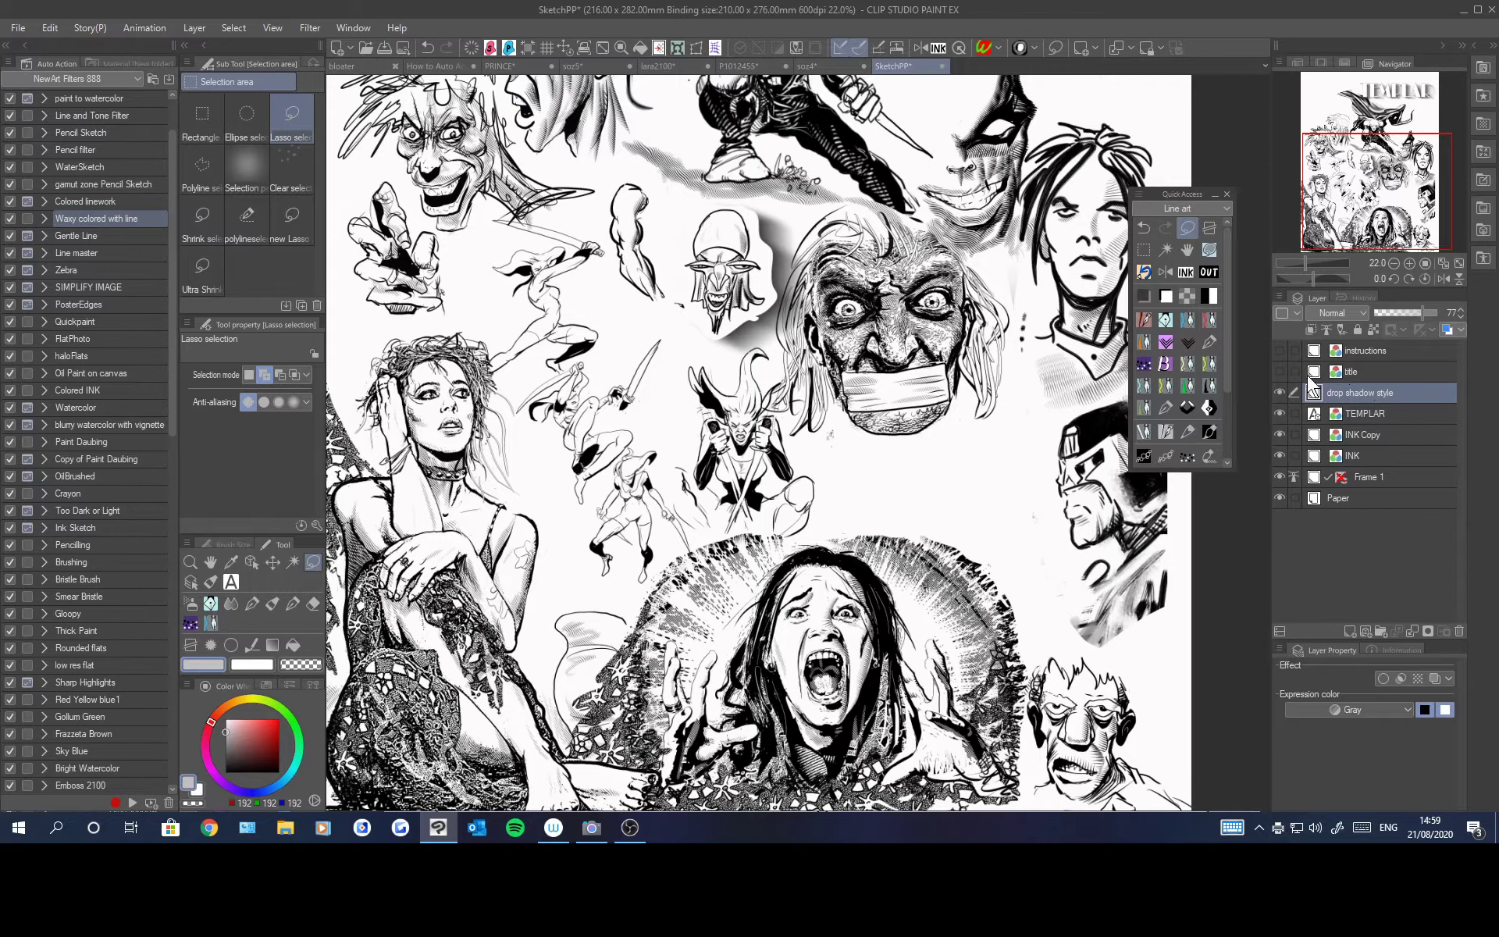
Step: Show the instructions layer and examine the PRINT from Selection action listing alongside the layer and file commands it uses
left_click(1278, 350)
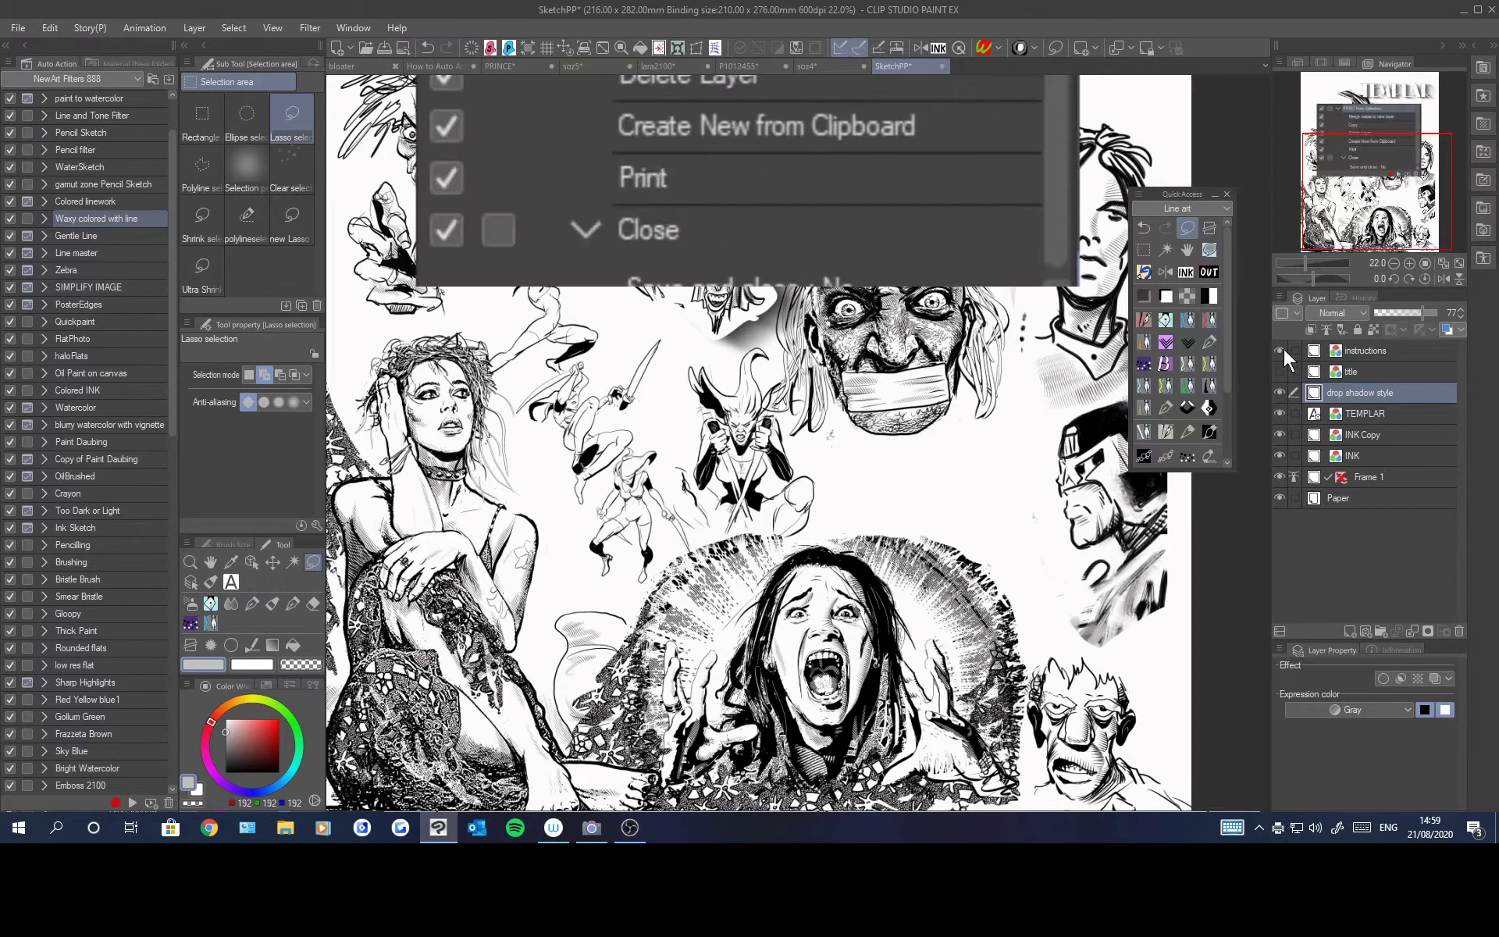
left_click(1278, 371)
left_click_drag(1363, 199, 1361, 159)
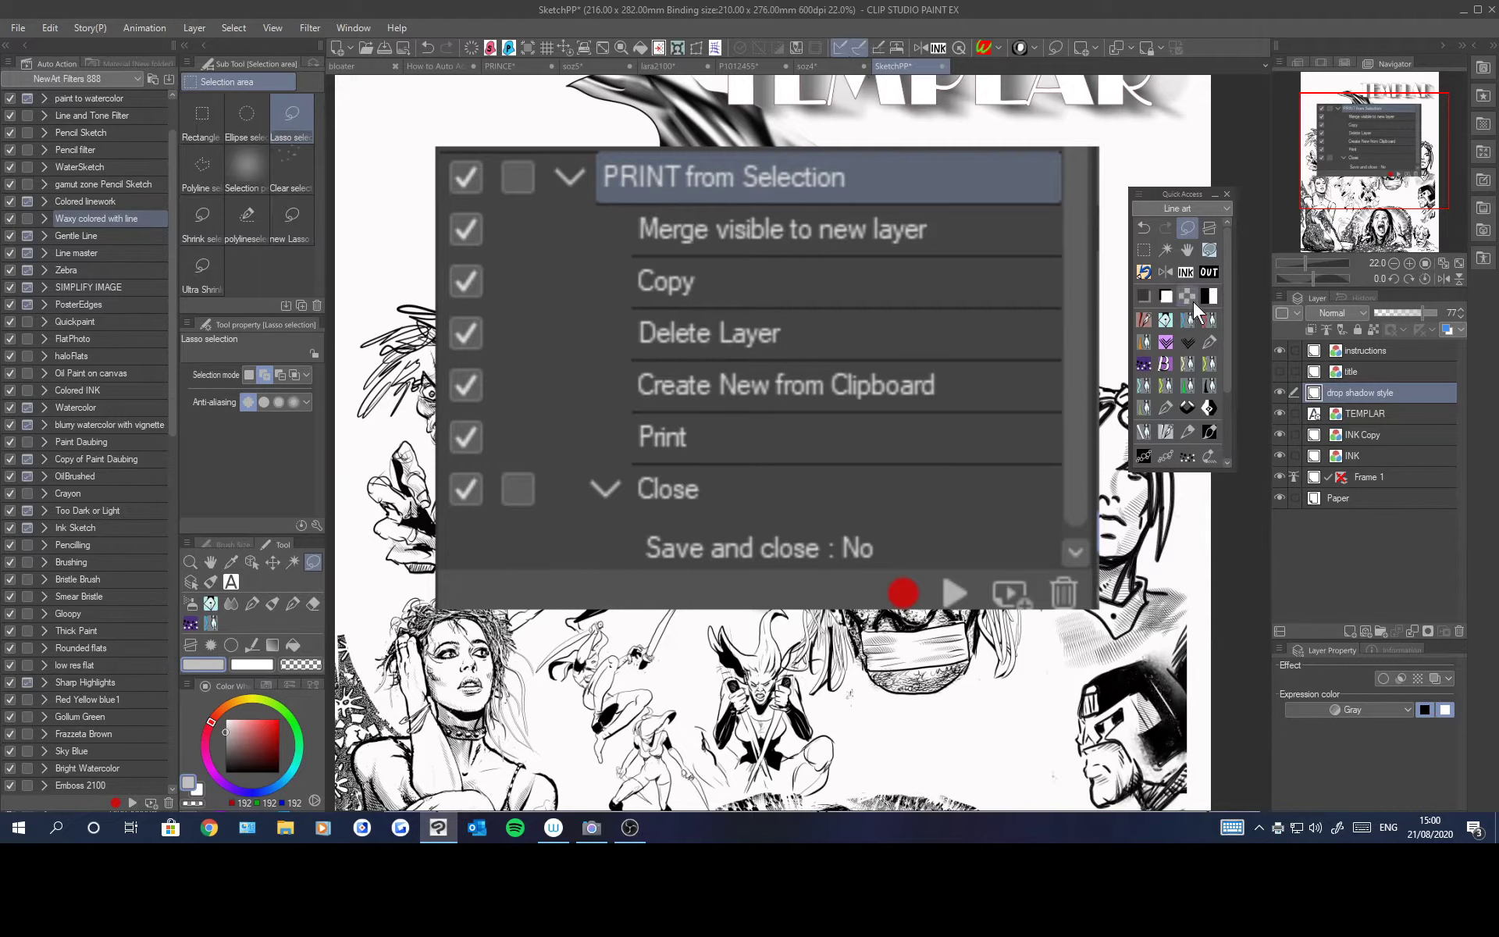
left_click(1281, 296)
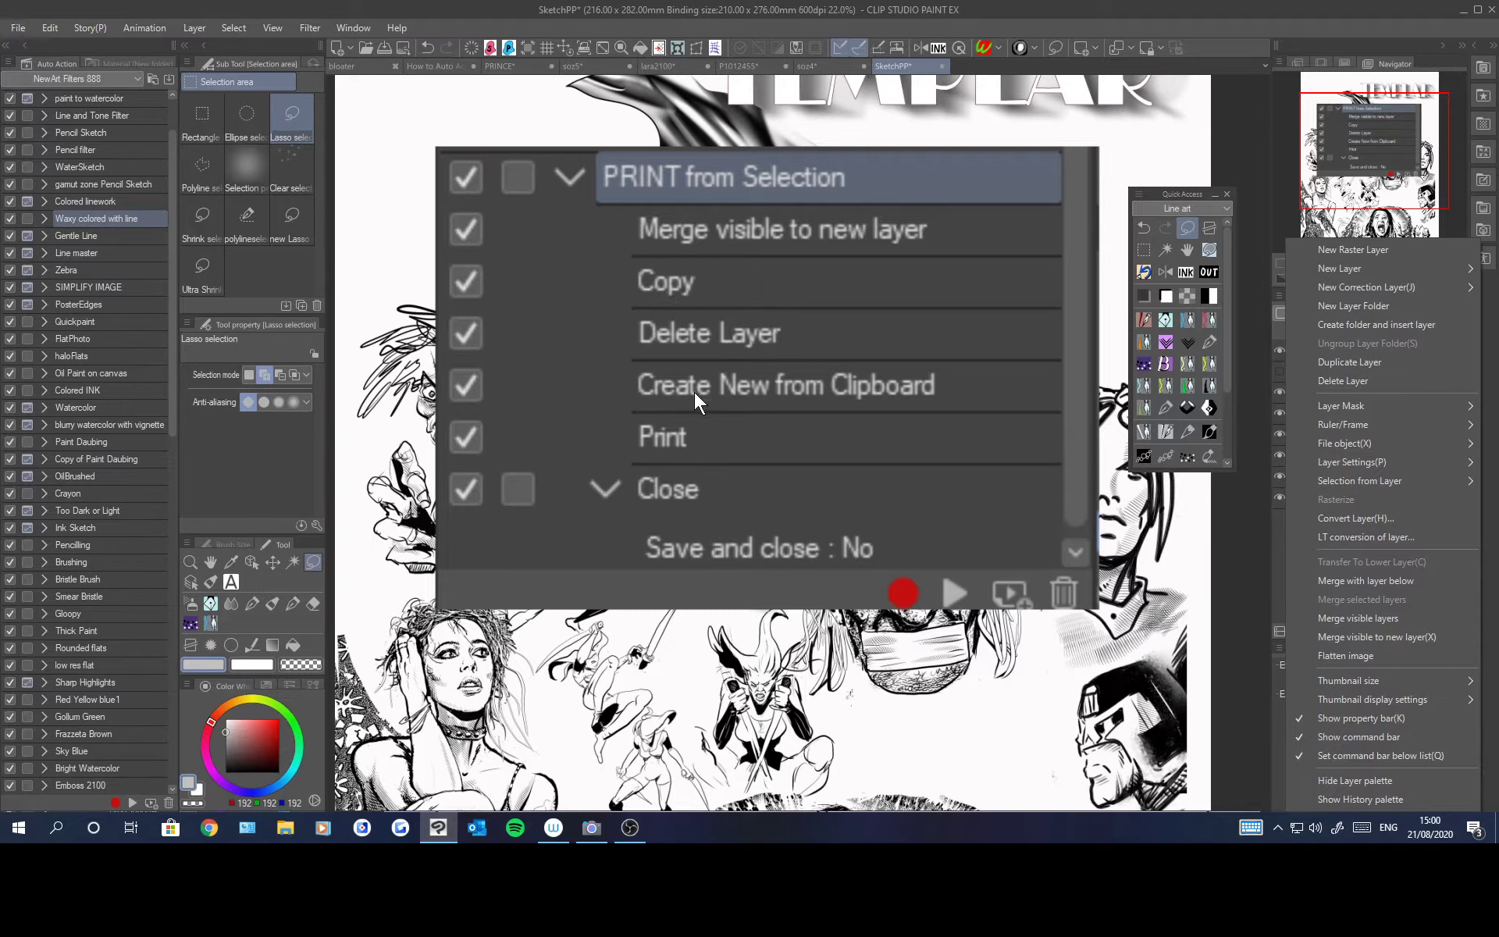
left_click(18, 28)
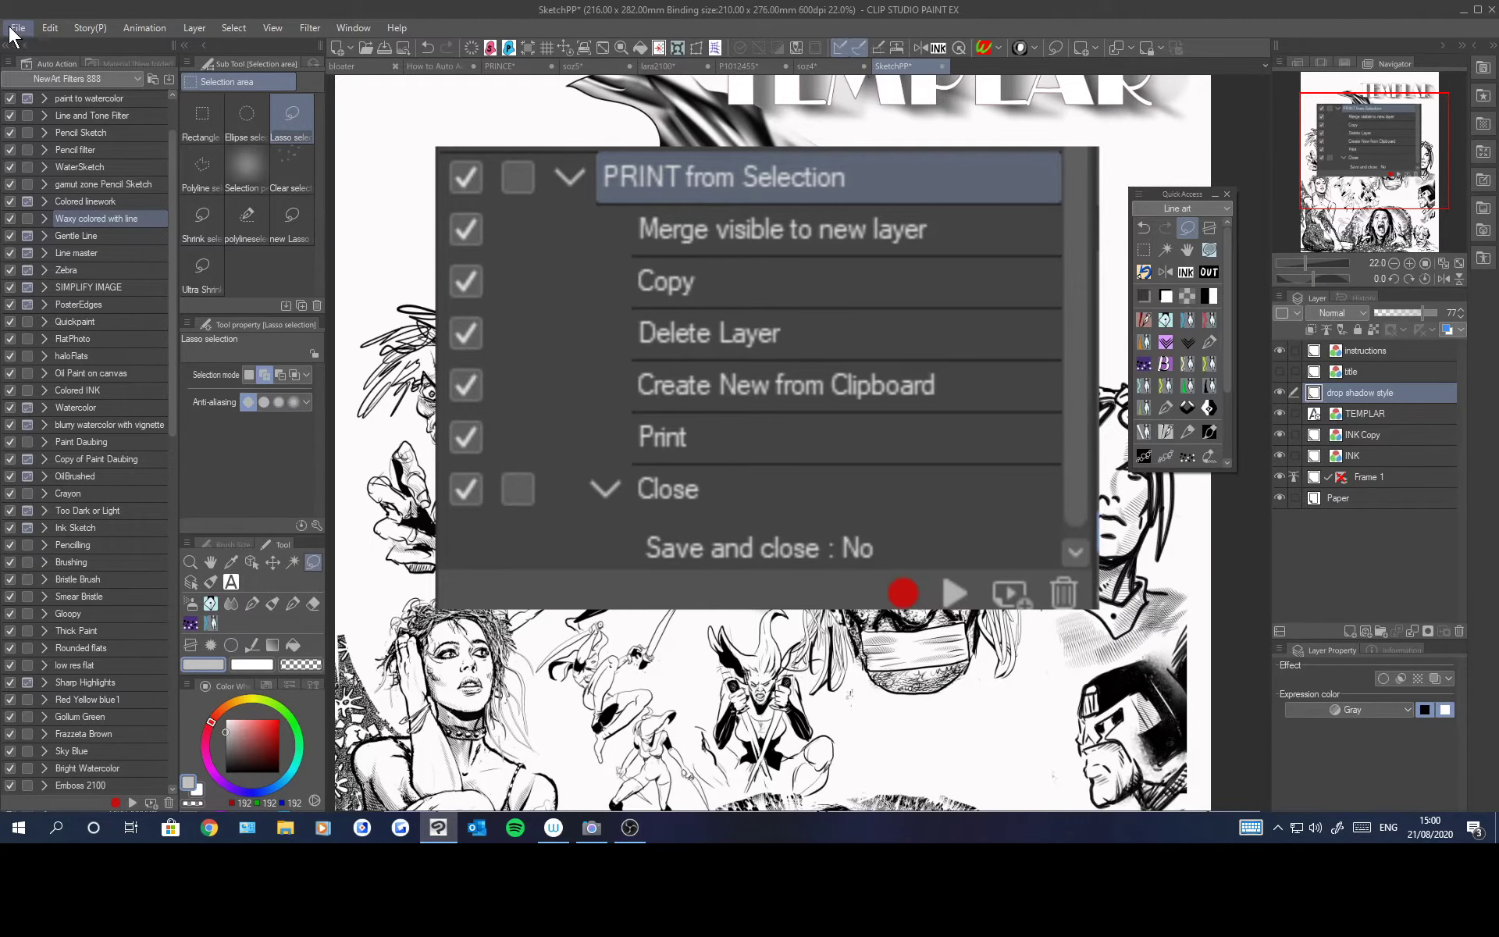
left_click(17, 28)
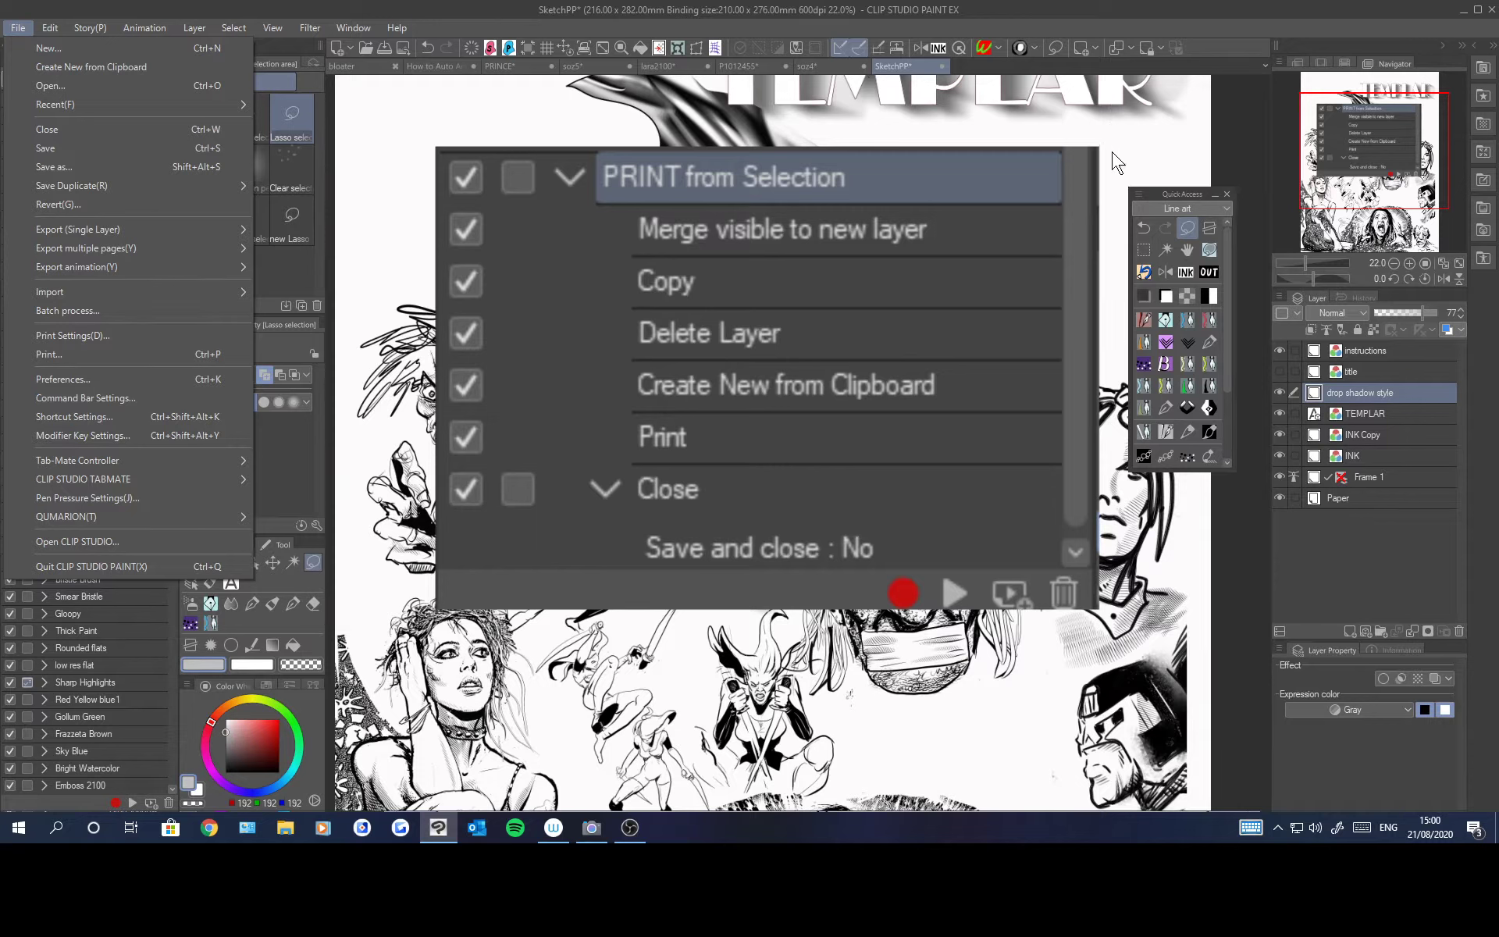
Step: Hide the title and instructions layers and delete the drop shadow style layer
left_click(1280, 370)
left_click(1280, 370)
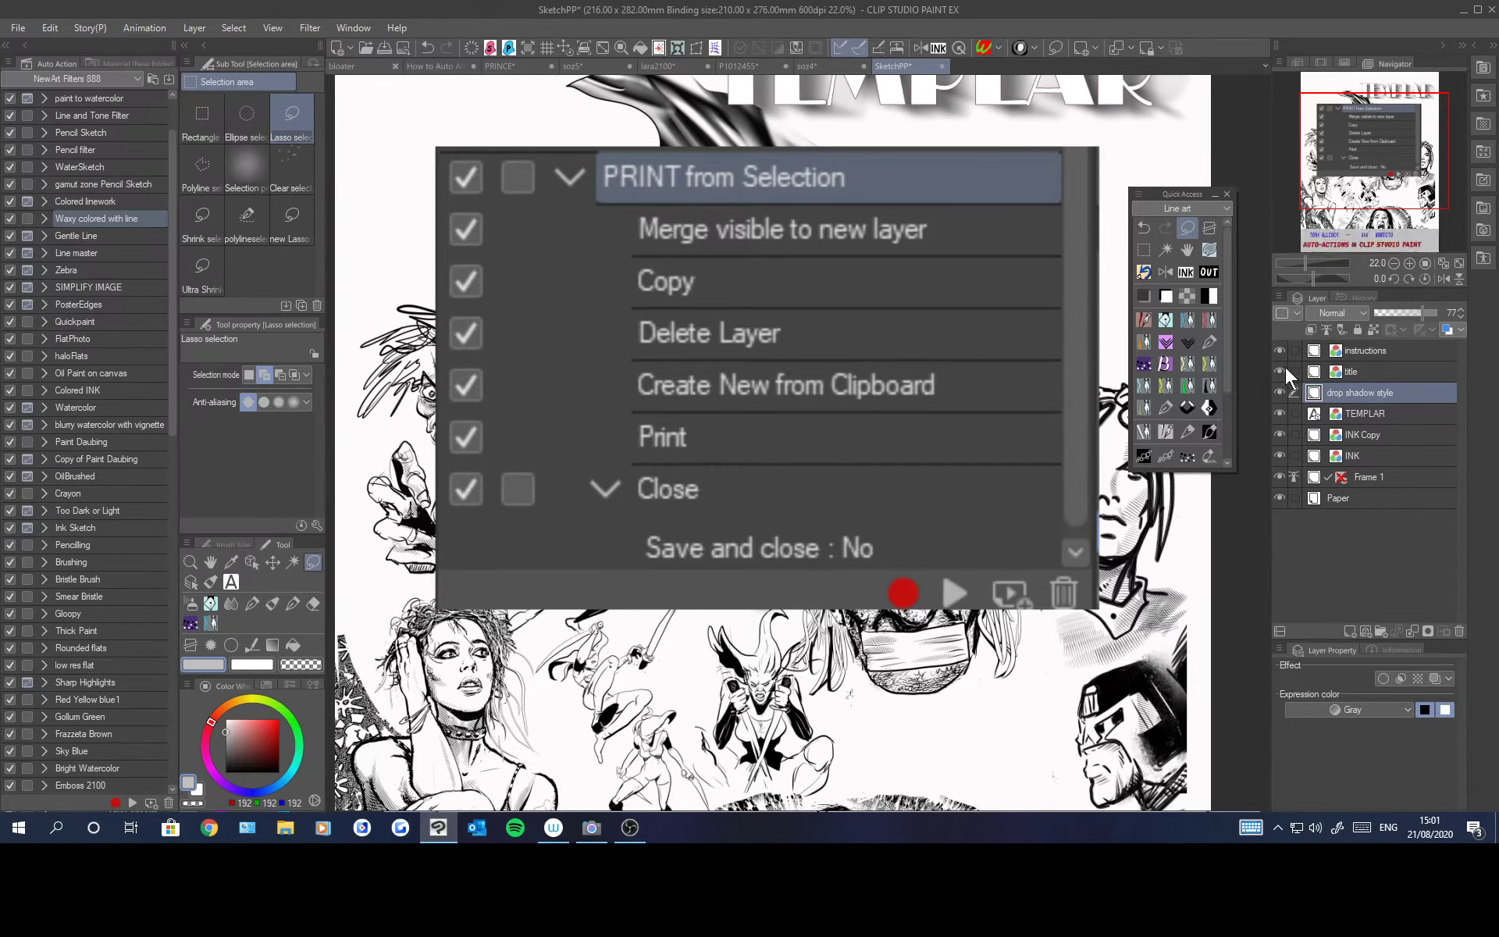
left_click(1279, 364)
left_click(1279, 353)
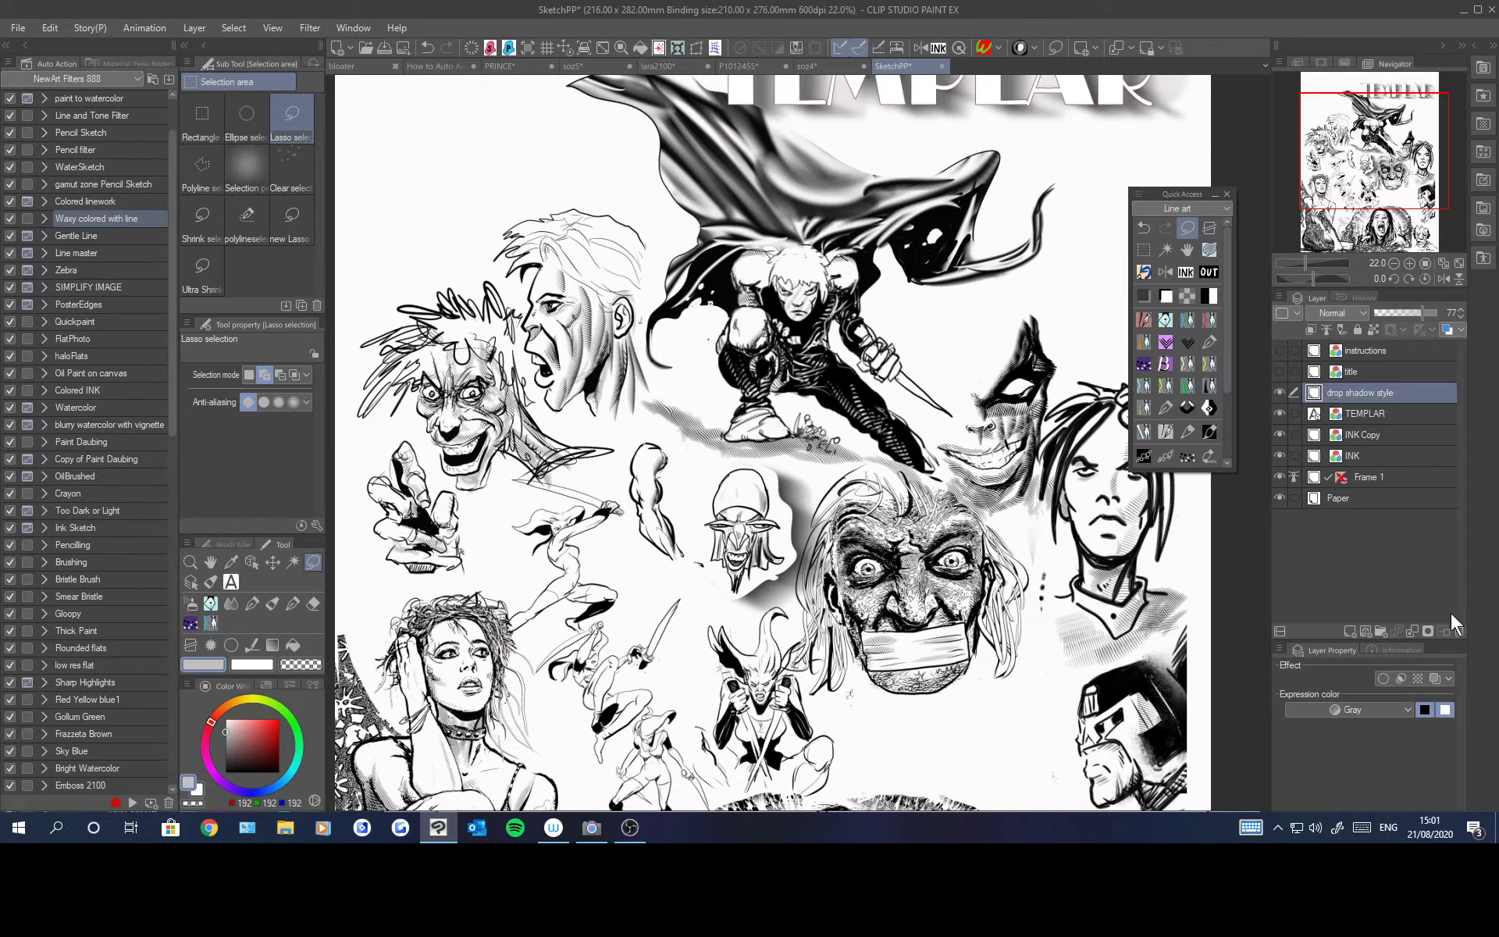
left_click(1459, 633)
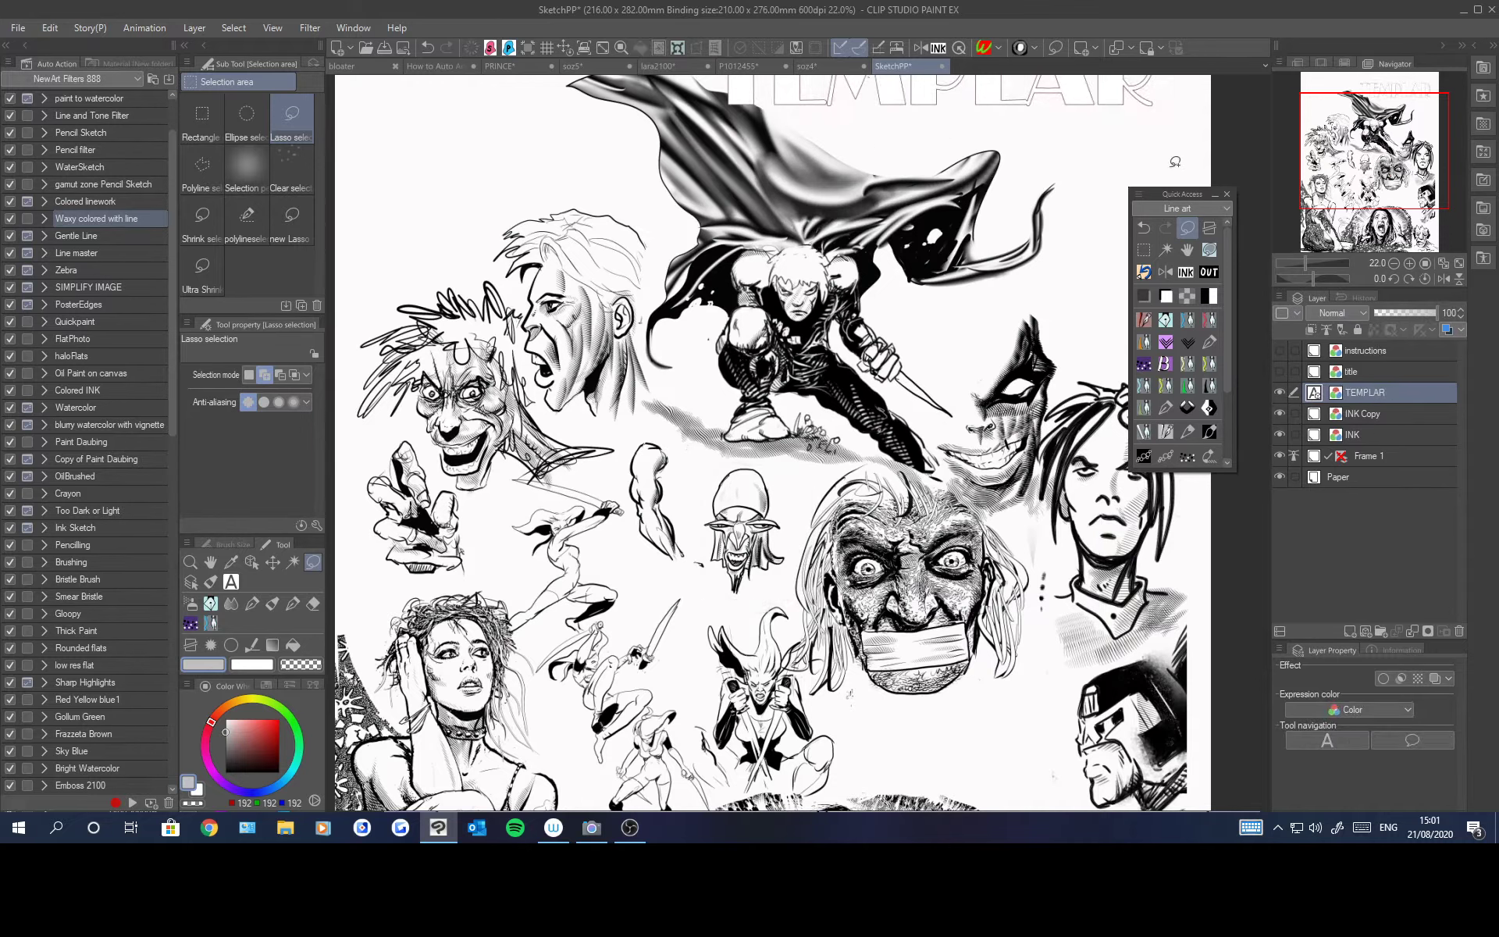
Step: Select the TEMPLAR lettering from its layer and add a freehand lasso shape below the end of the word
left_click_drag(1375, 162, 1409, 152)
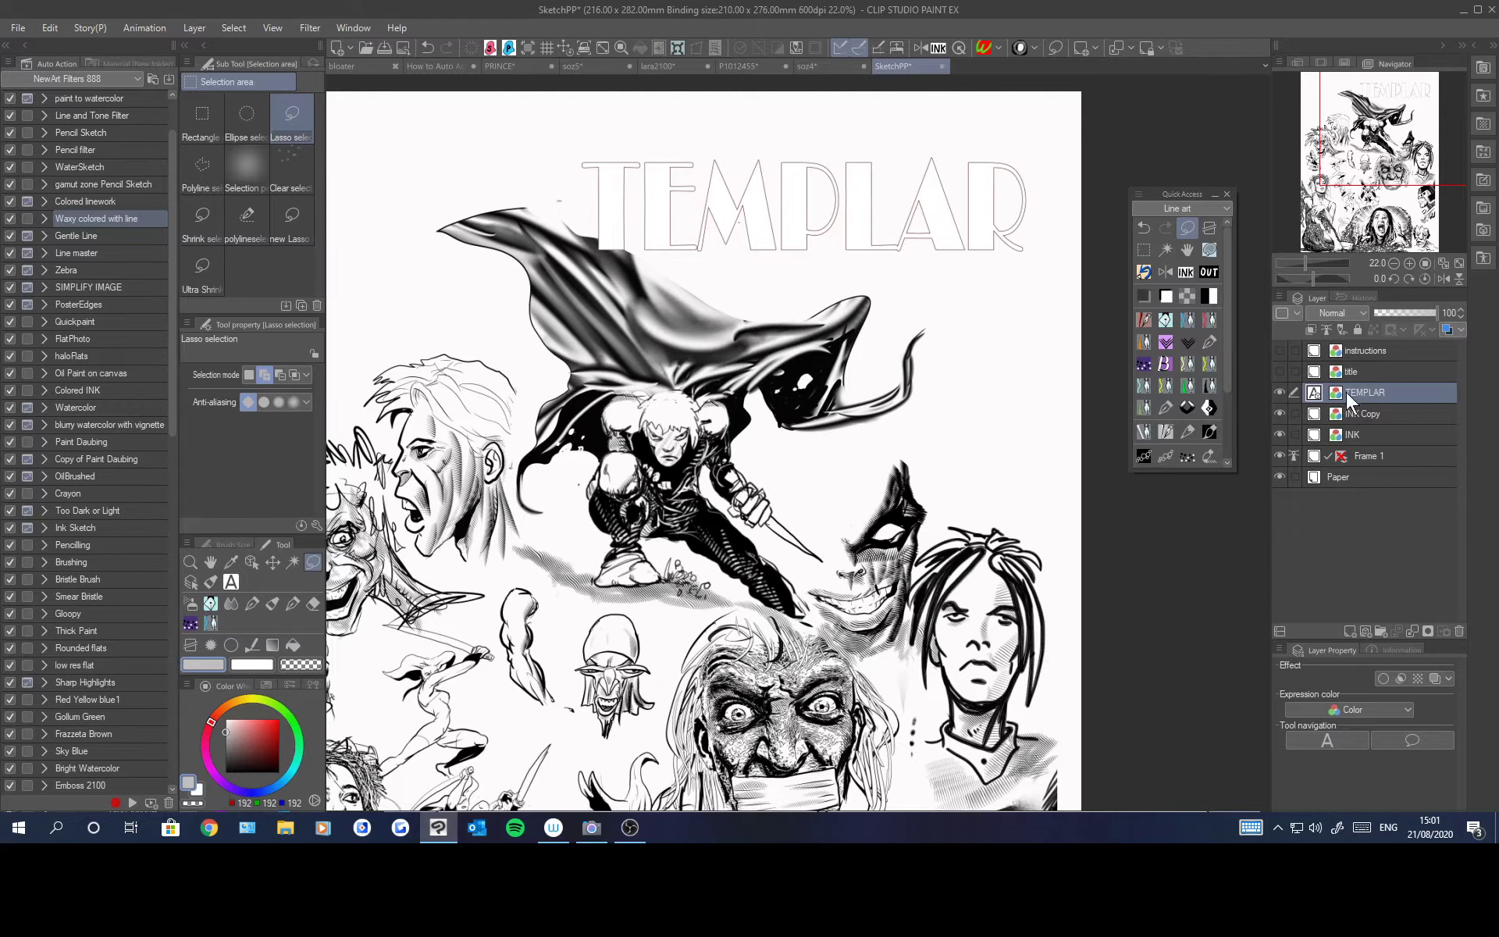
left_click(1317, 393, "ctrl")
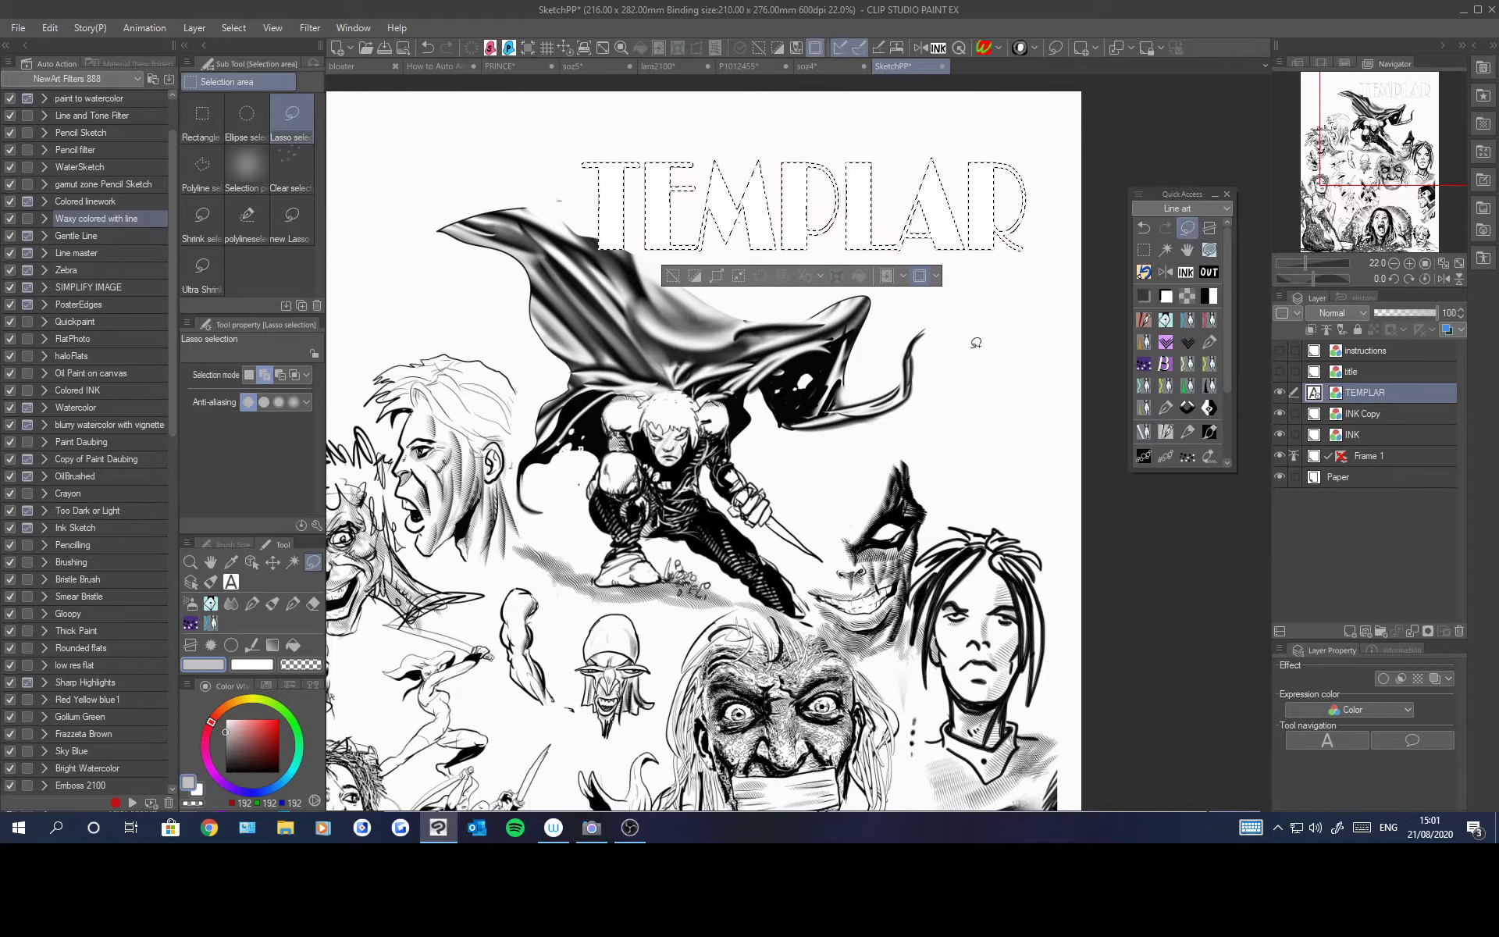
mouse_move(984, 313)
left_mouse_down()
mouse_move(967, 359)
mouse_move(986, 412)
mouse_move(1027, 400)
mouse_move(1051, 337)
mouse_move(1004, 343)
mouse_move(988, 316)
left_mouse_up()
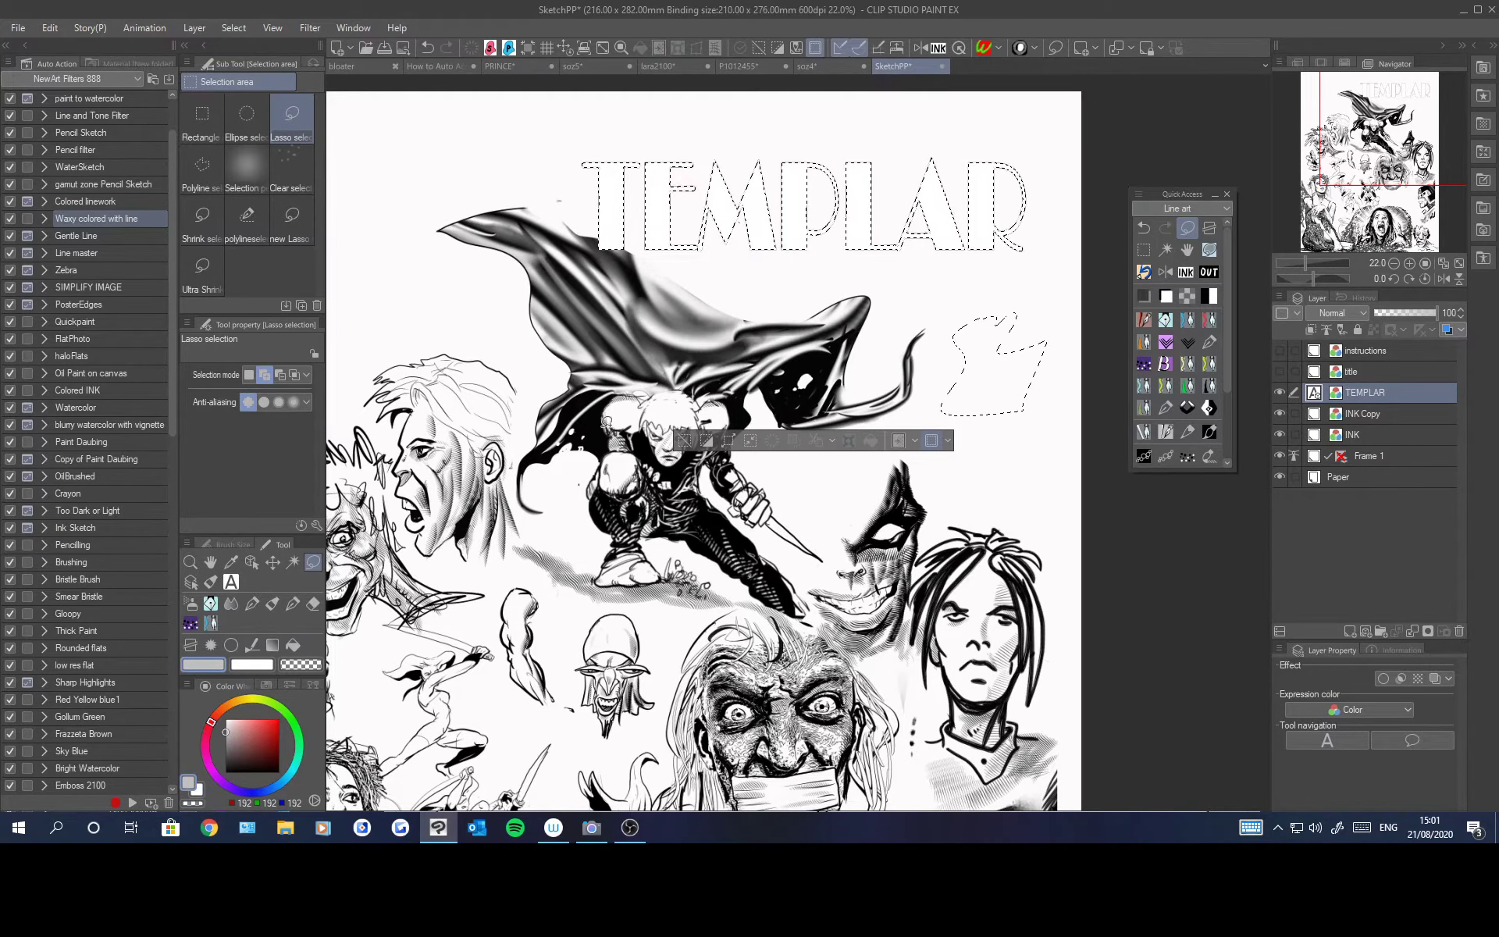
Step: Run the Drop Shadow Sel action on the selection with Motion blur strength 35.28 and angle 35, then deselect
left_click(948, 440)
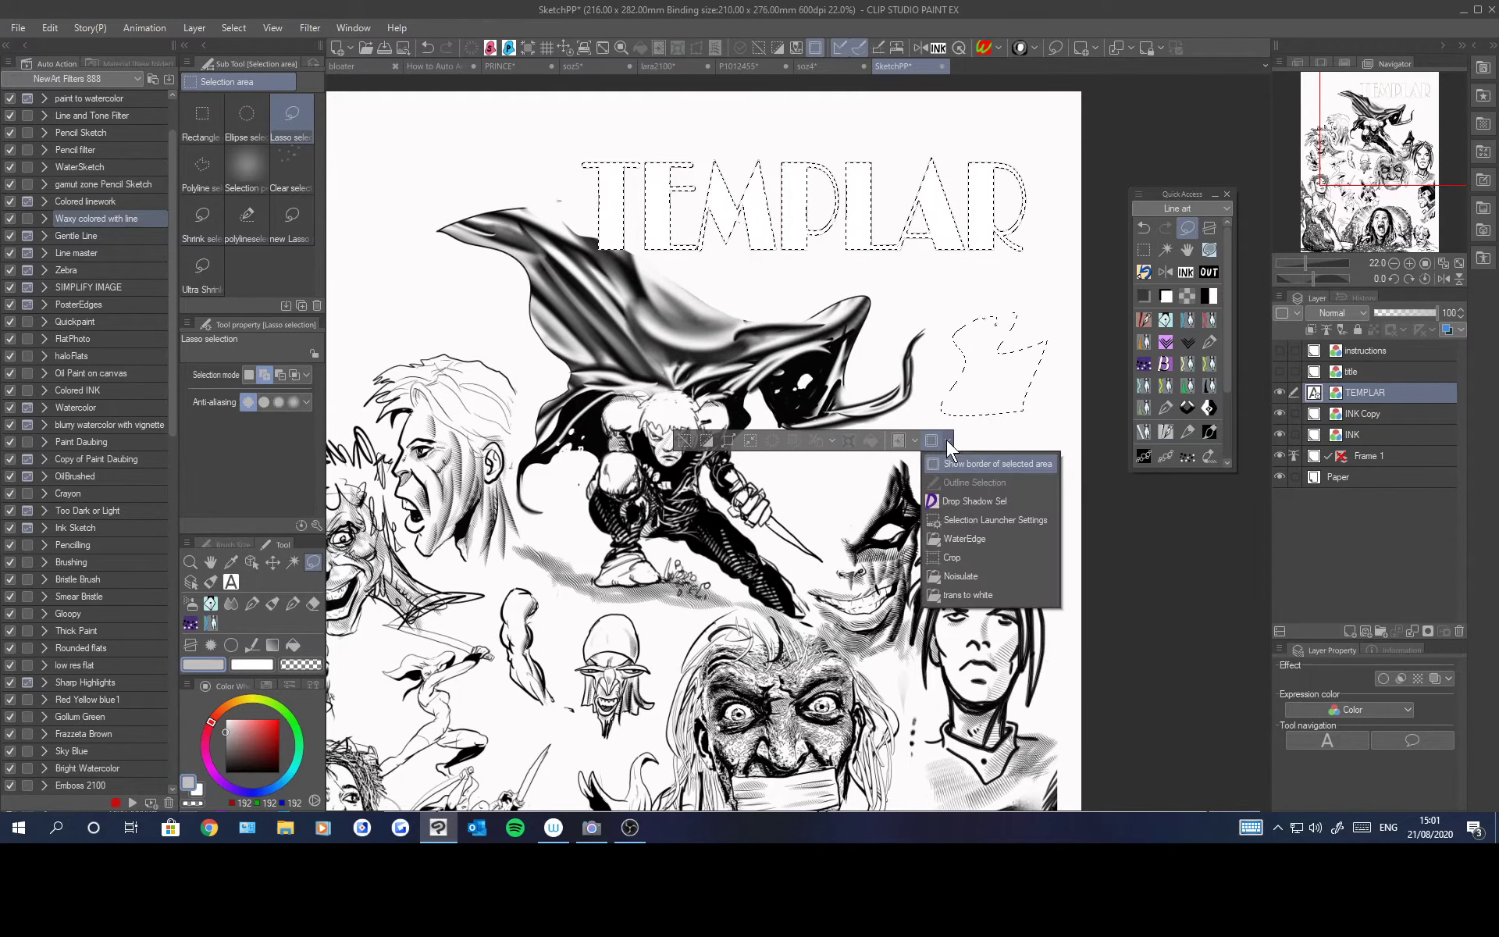
left_click(953, 500)
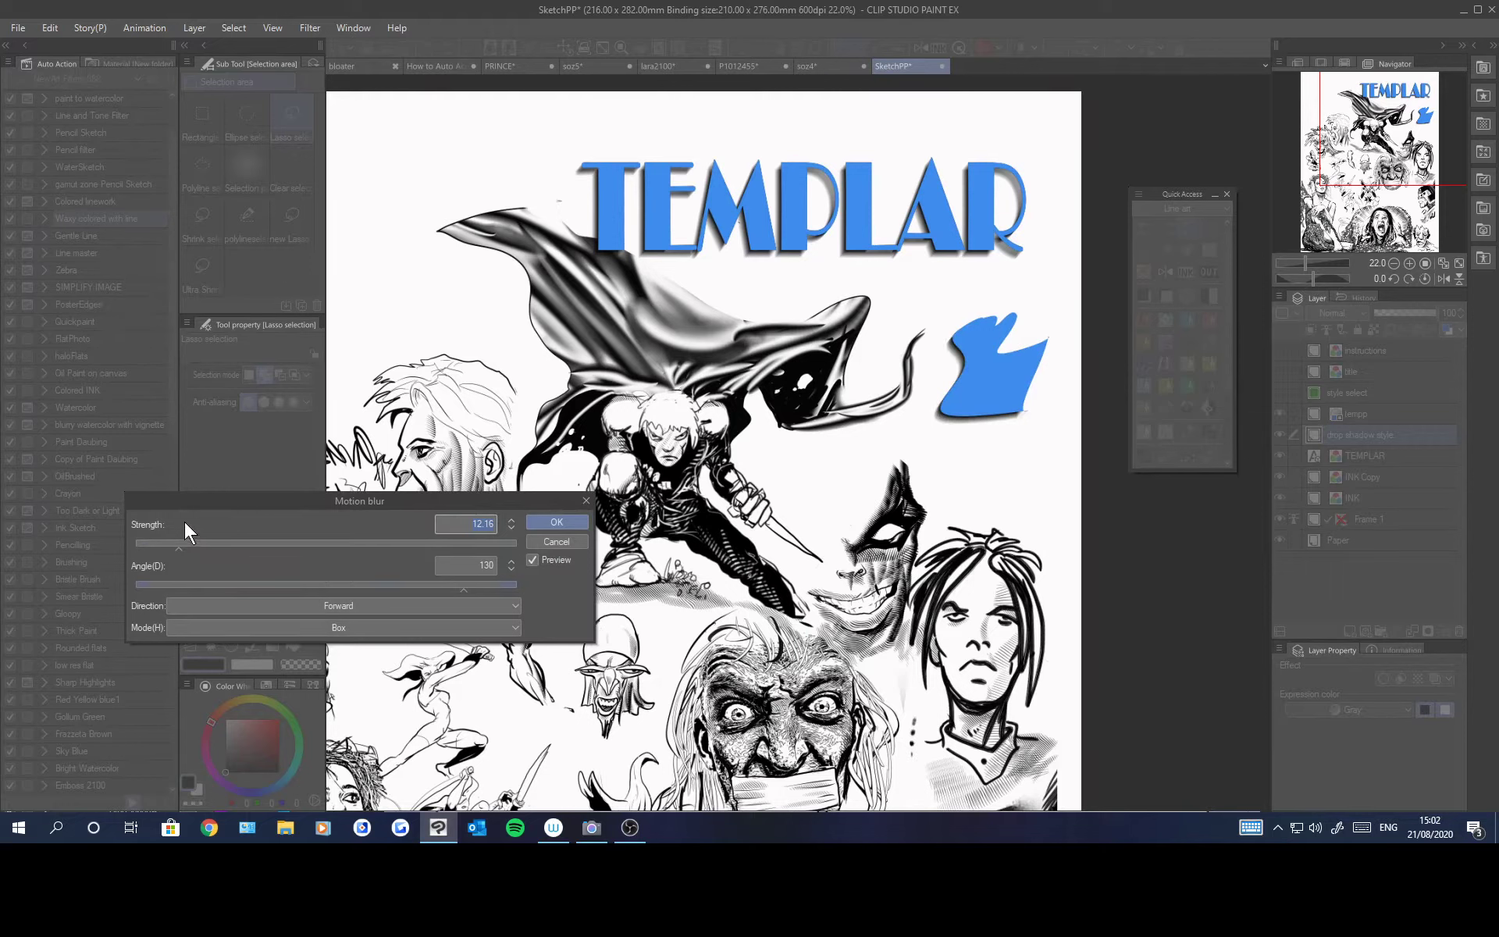
left_click(235, 544)
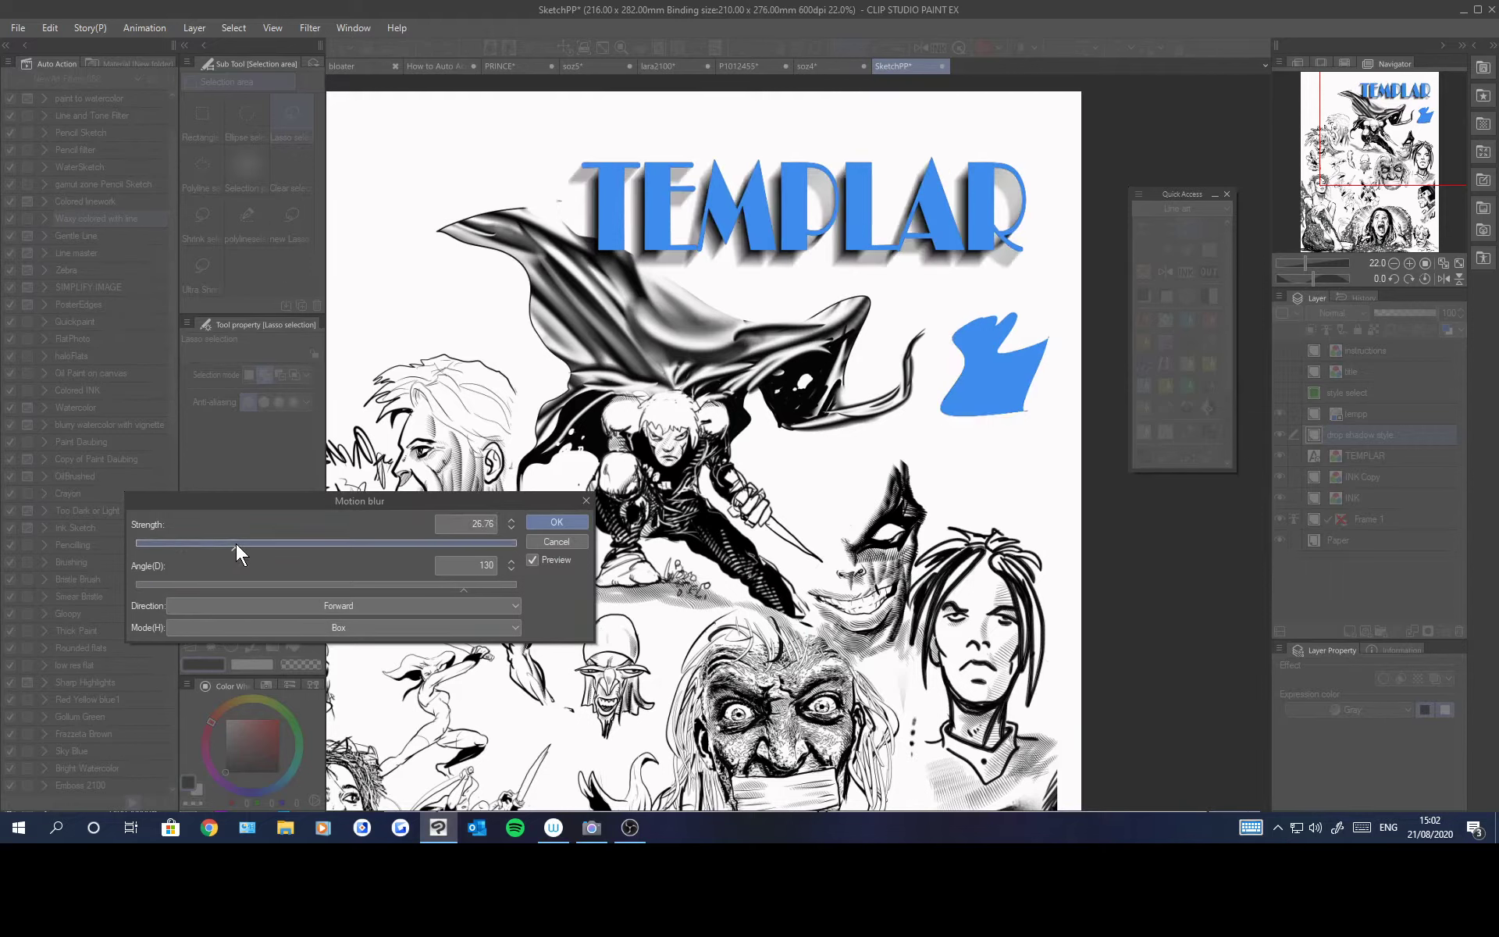
left_click(268, 544)
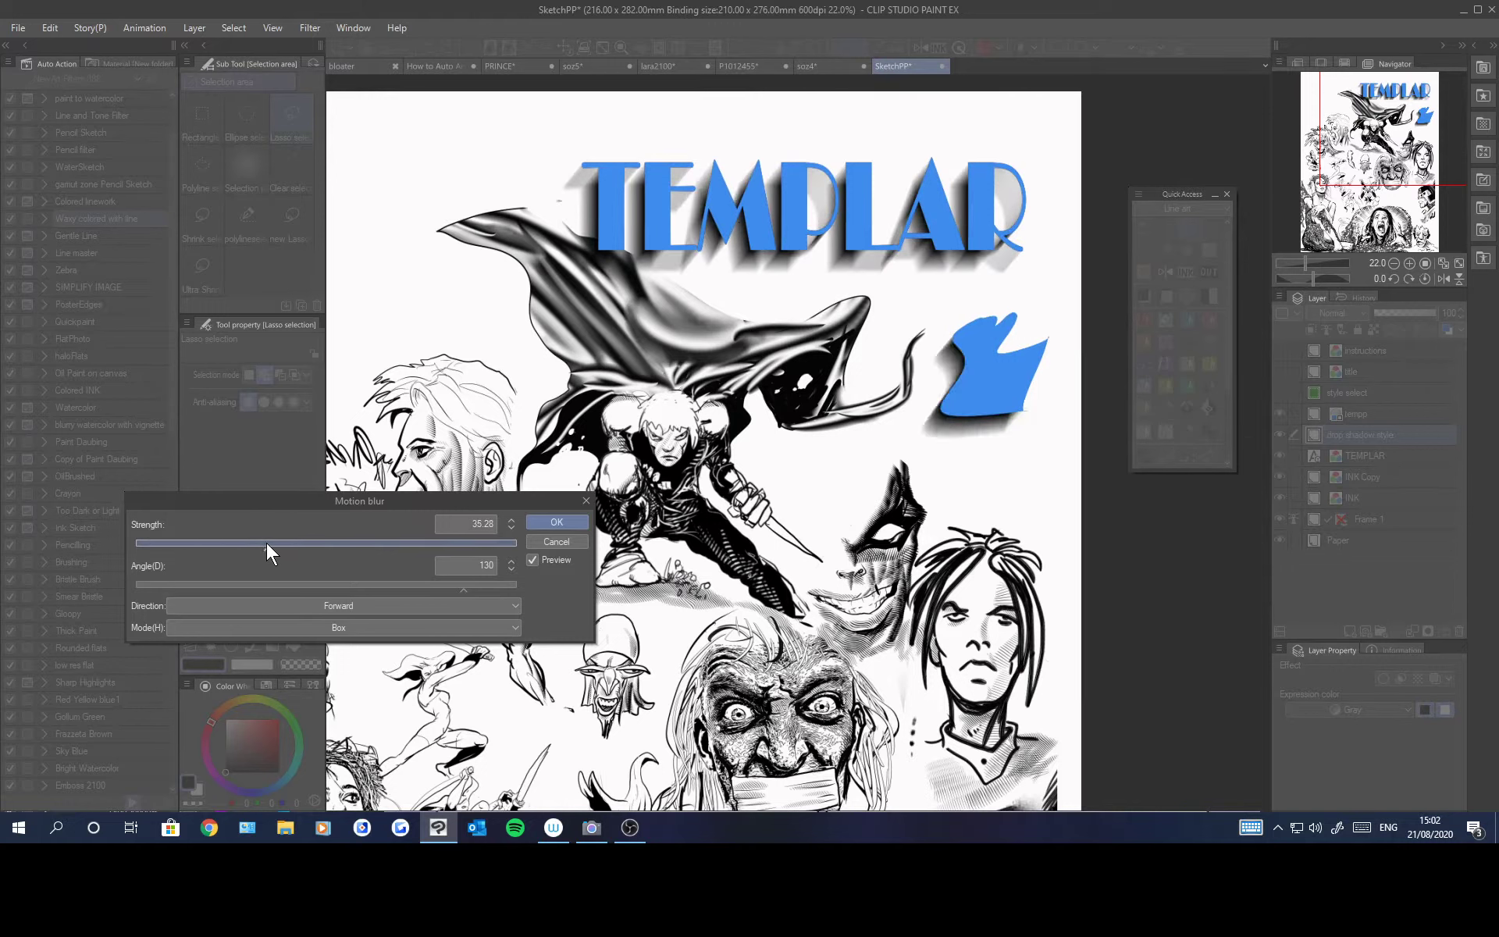
left_click(384, 585)
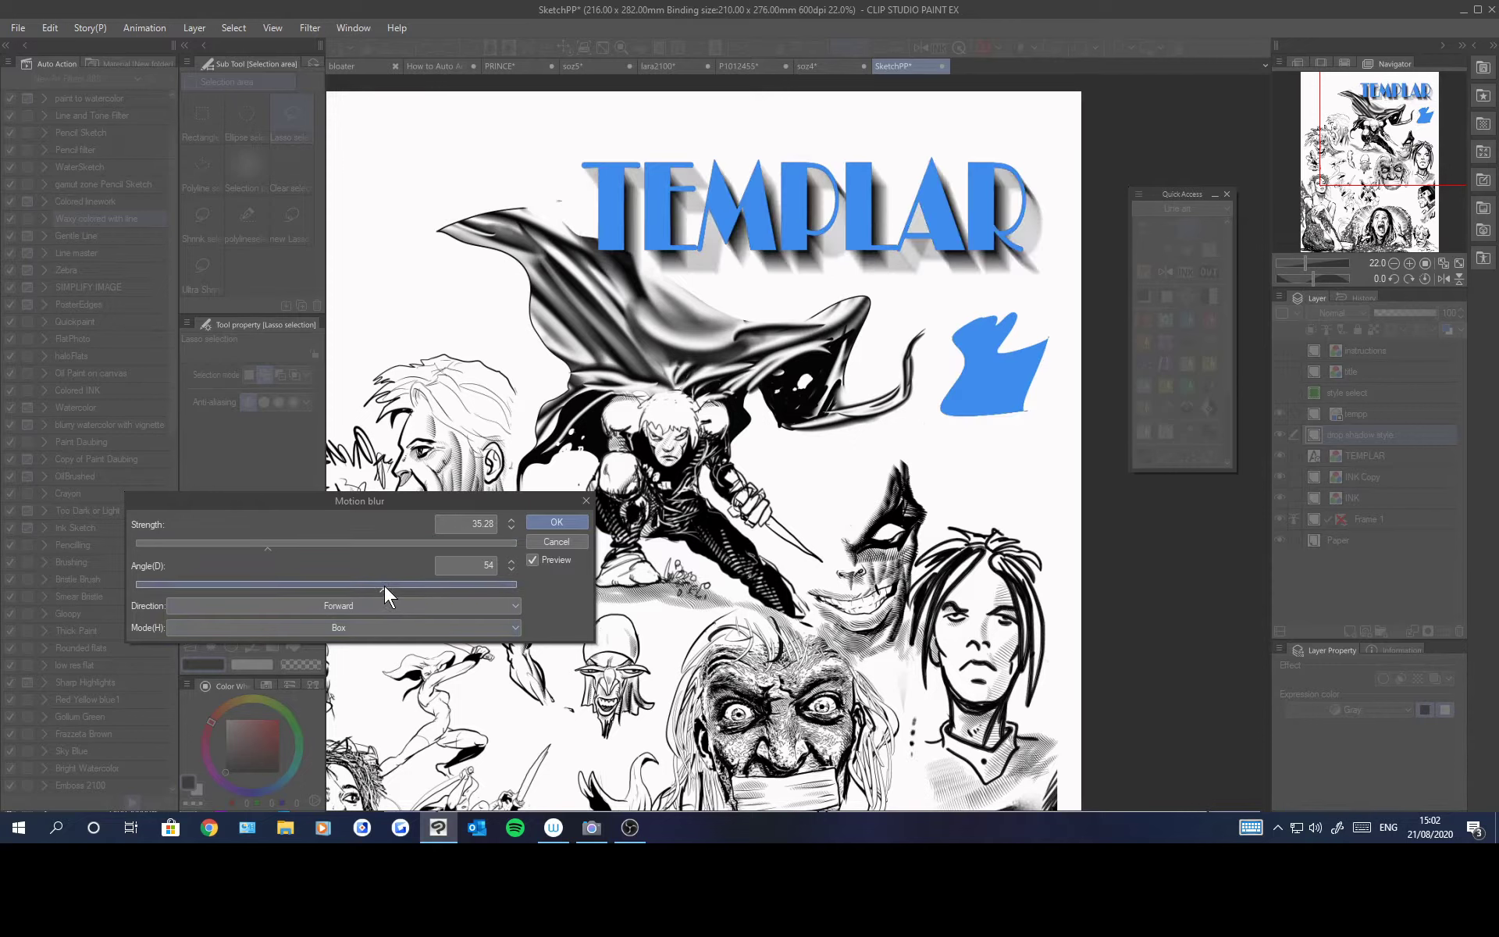
left_click(372, 586)
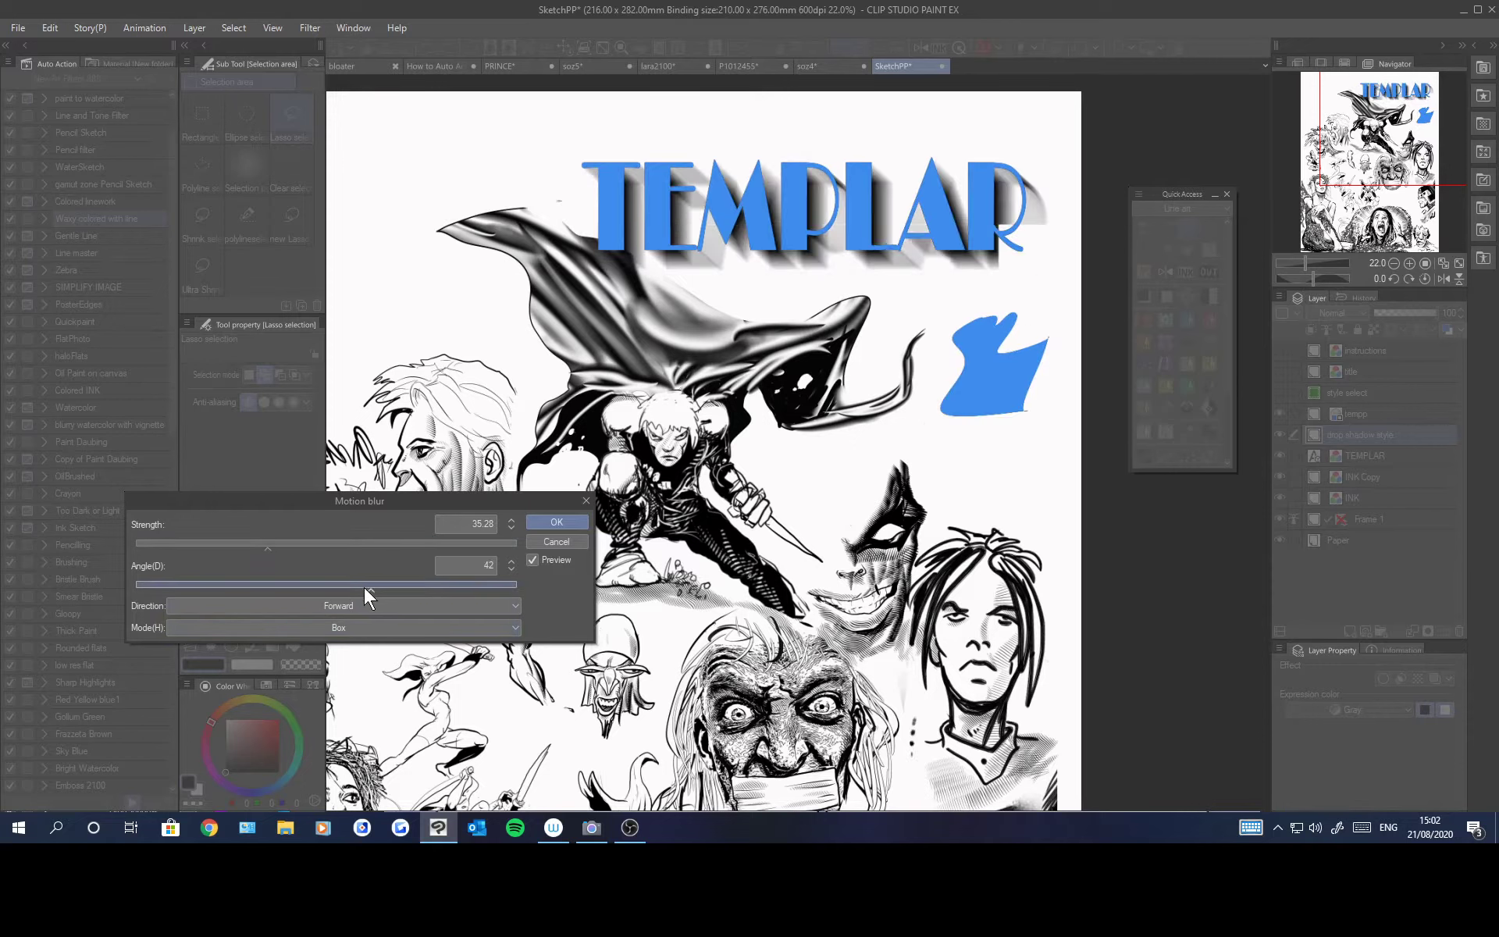
left_click(363, 587)
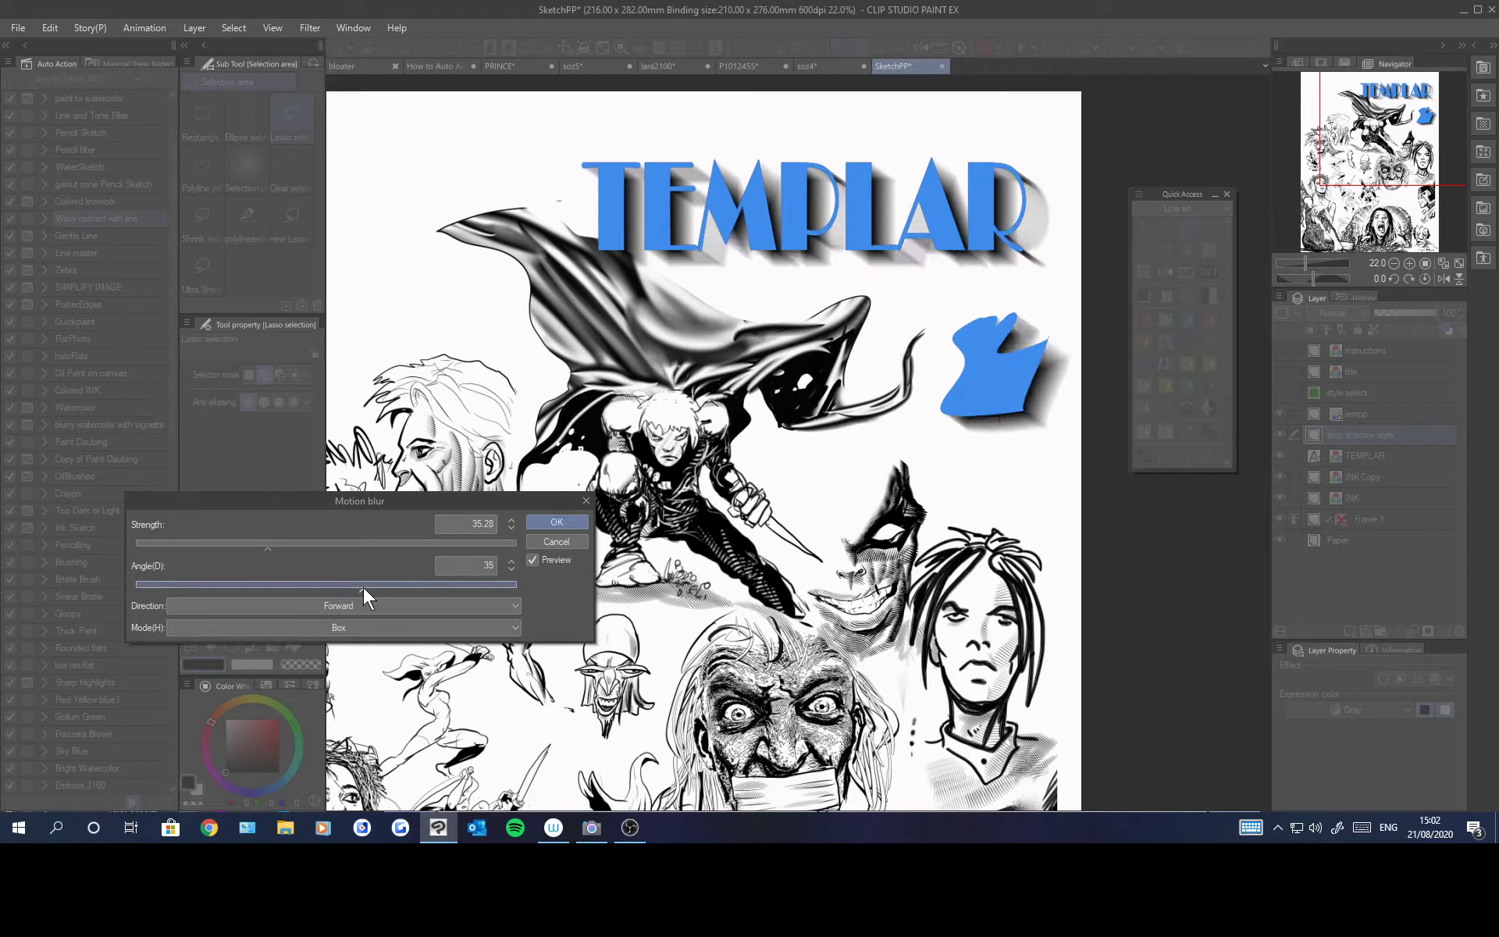
left_click(363, 587)
left_click(575, 518)
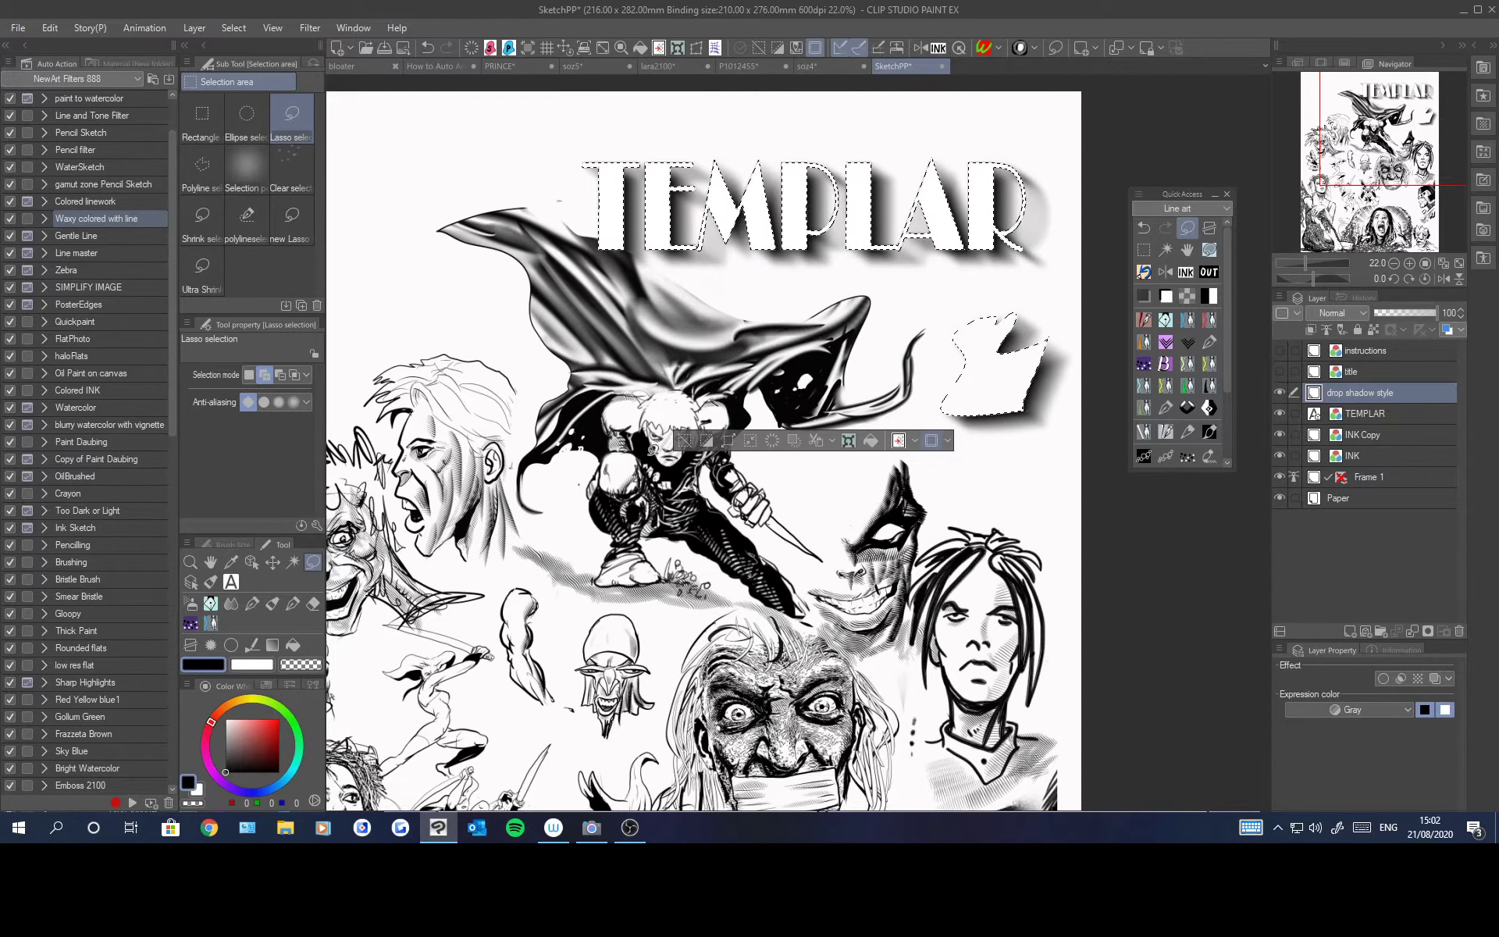
left_click(682, 441)
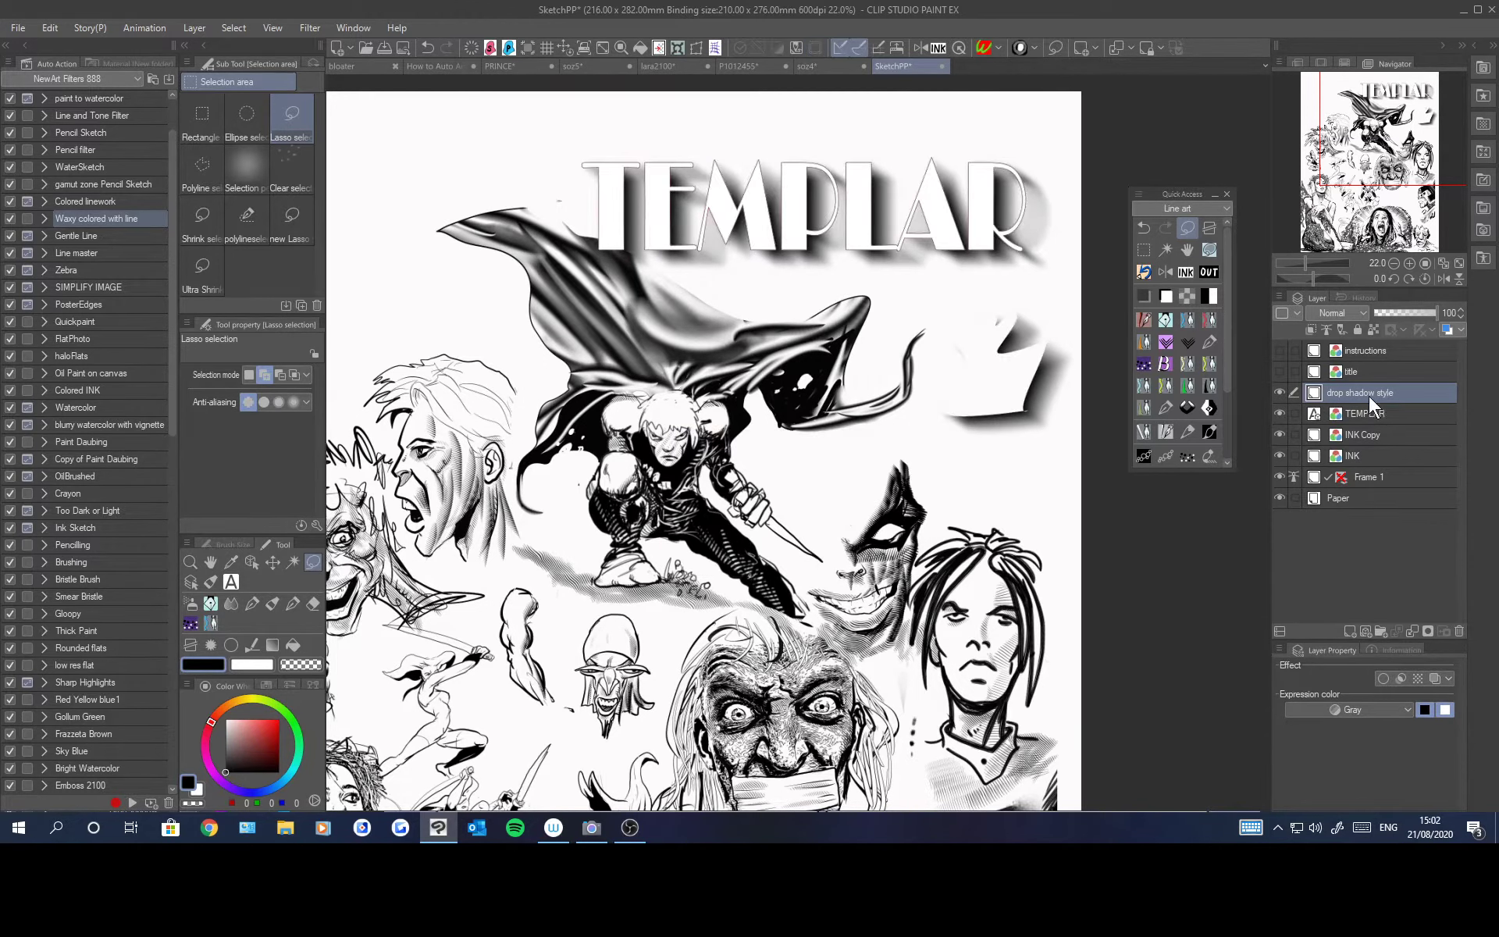
Step: Try out the drop shadow style layer's visibility, opacity and layer color effect, restoring each one
left_click(1282, 397)
left_click(1282, 397)
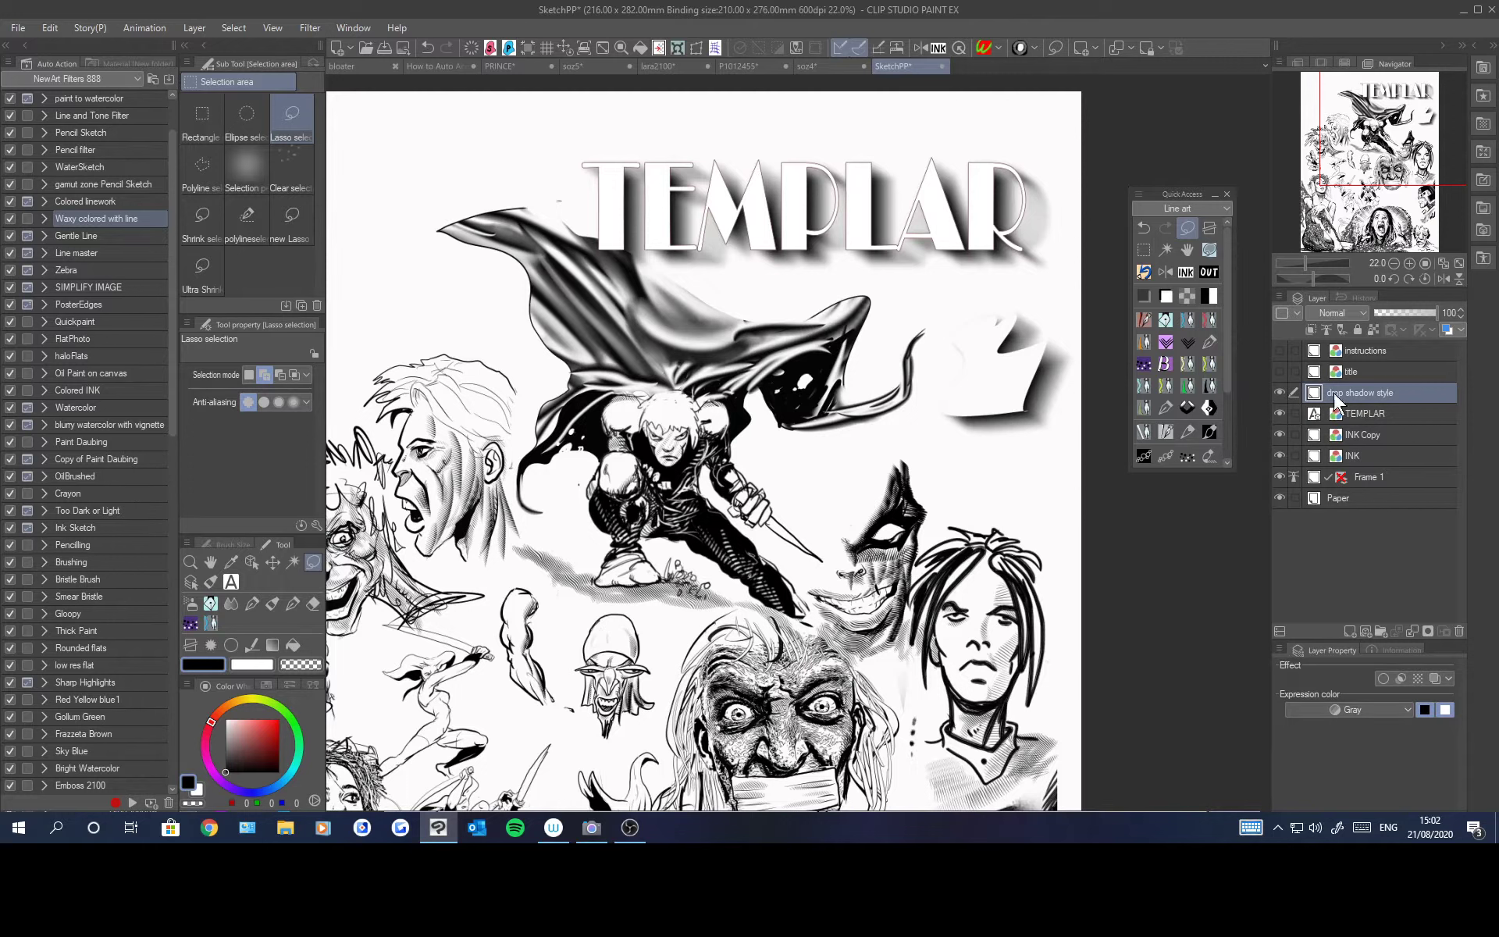
left_click(1408, 312)
left_click_drag(1406, 311, 1440, 312)
left_click(1436, 676)
left_click(1435, 676)
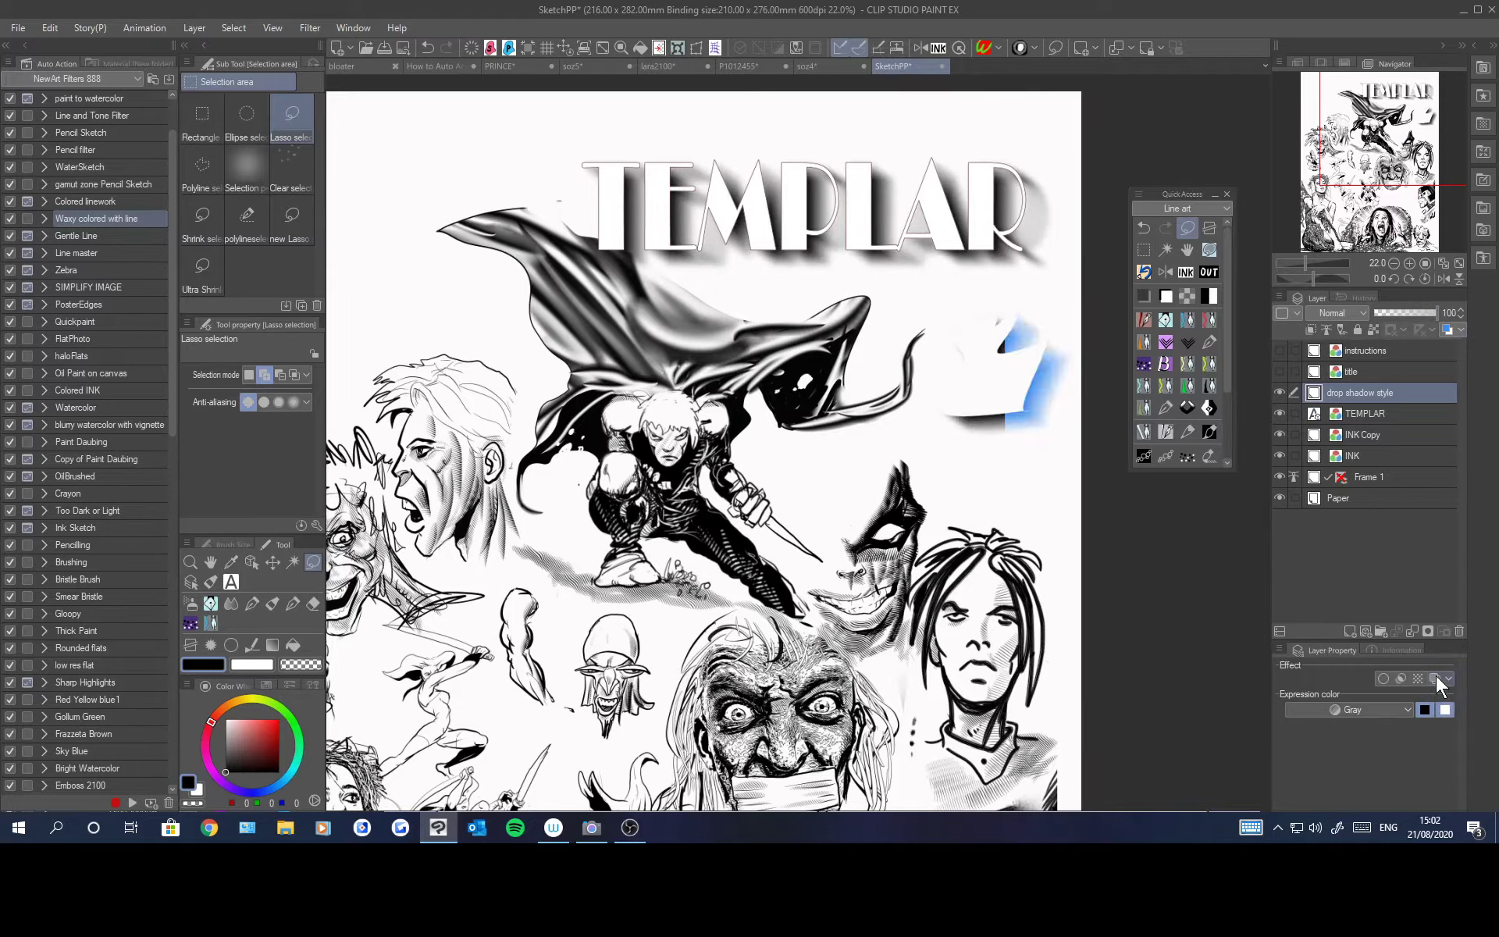
Step: Try the Tone effect on the drop shadow style layer, then turn it off
left_click(1416, 681)
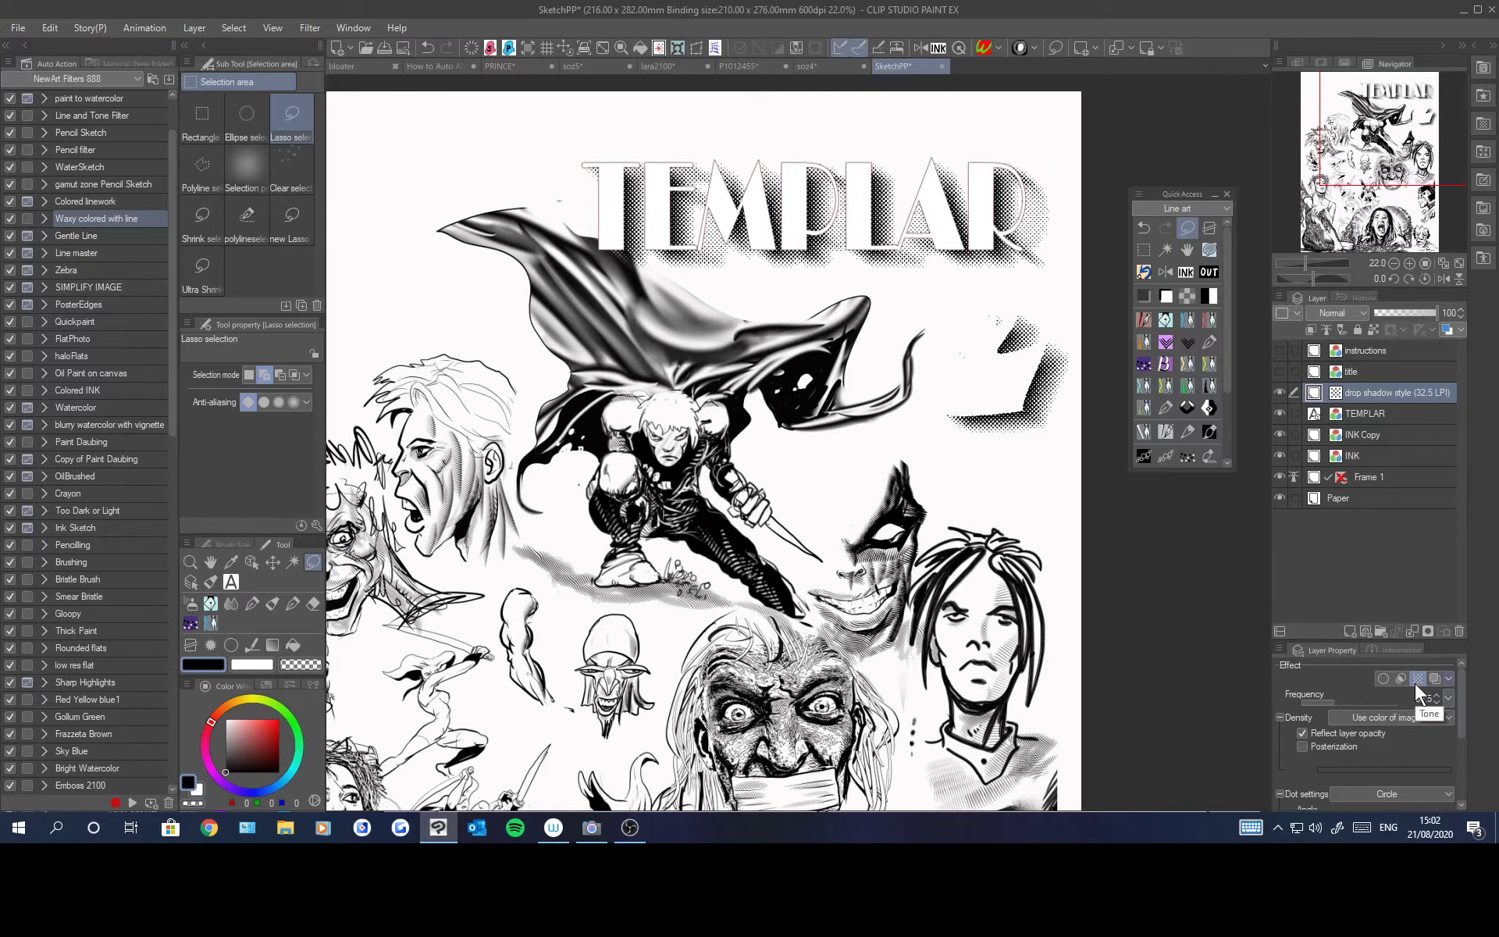
left_click(1415, 681)
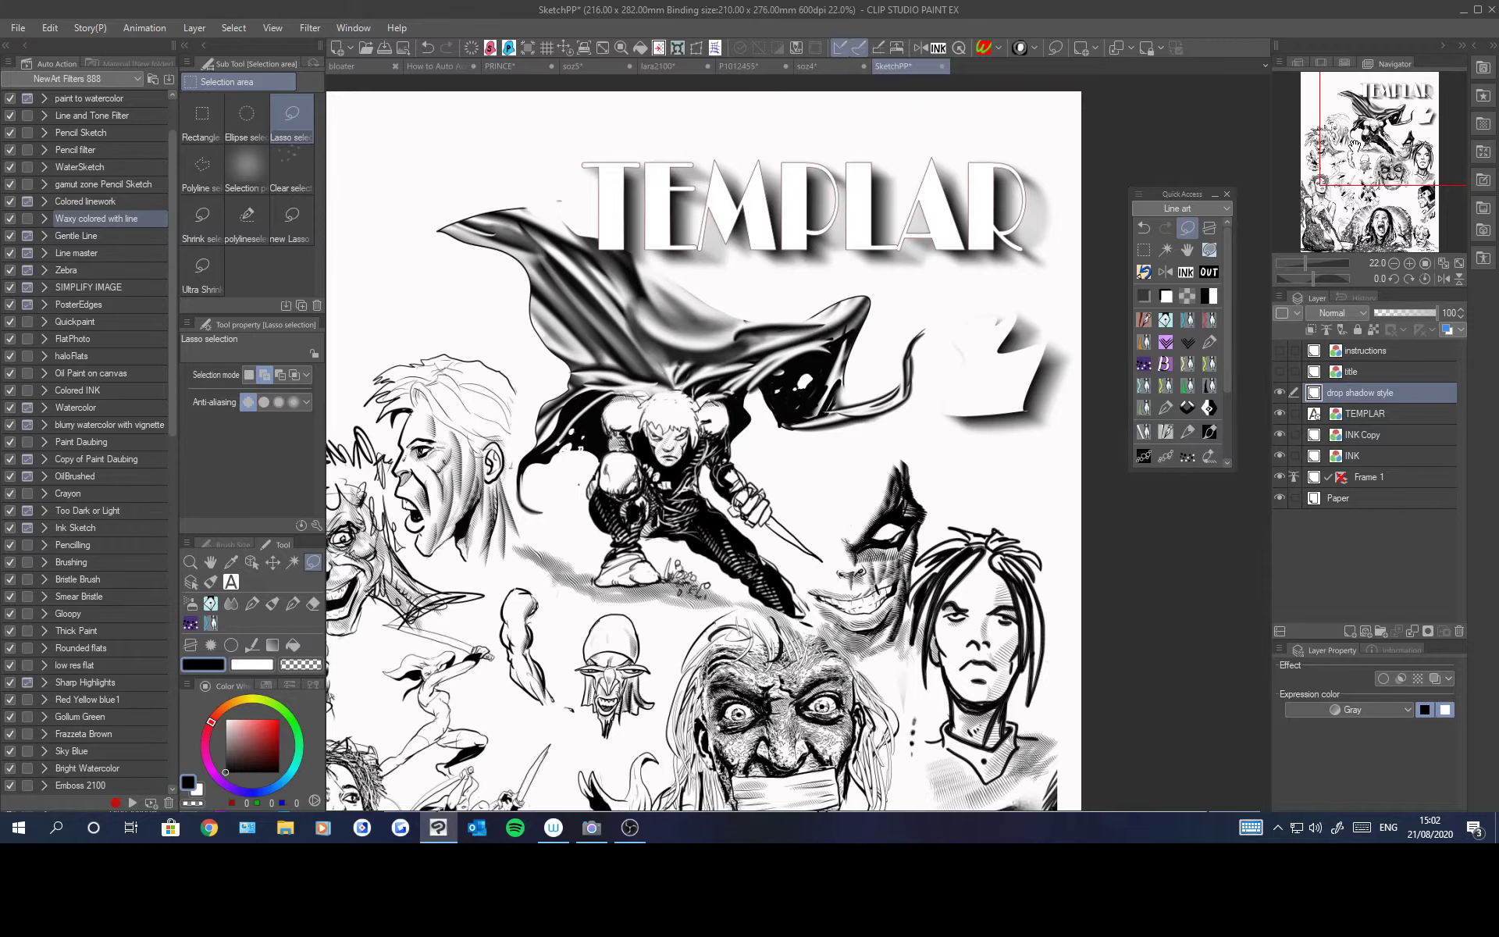
Step: Try the WaterSketch action on the portrait in the soz4 document, then delete the layer it adds
left_click(823, 66)
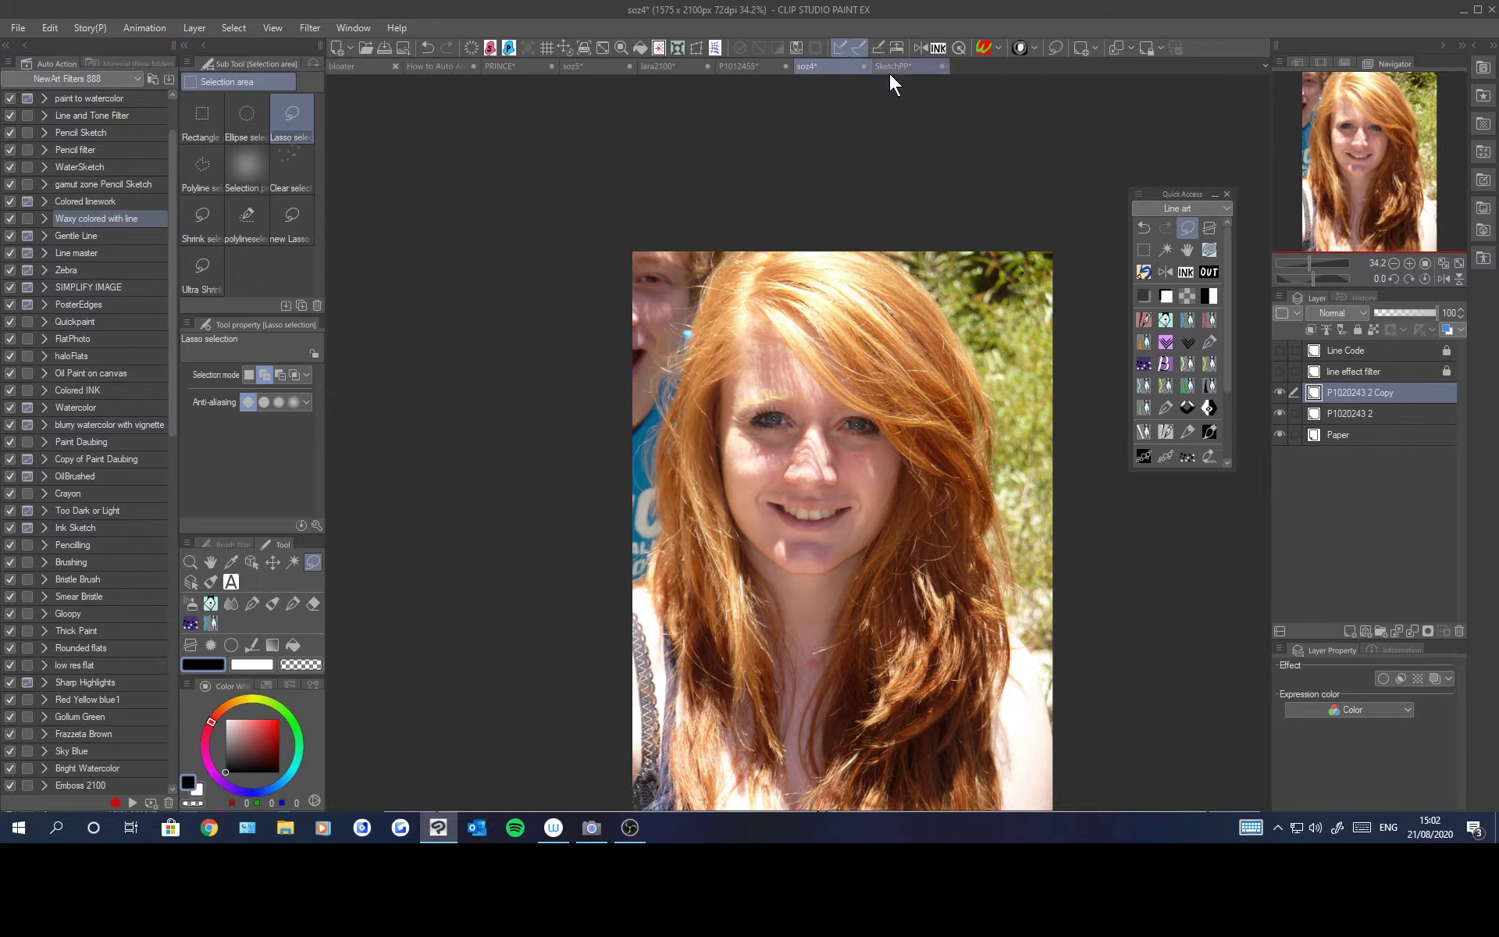
left_click(999, 47)
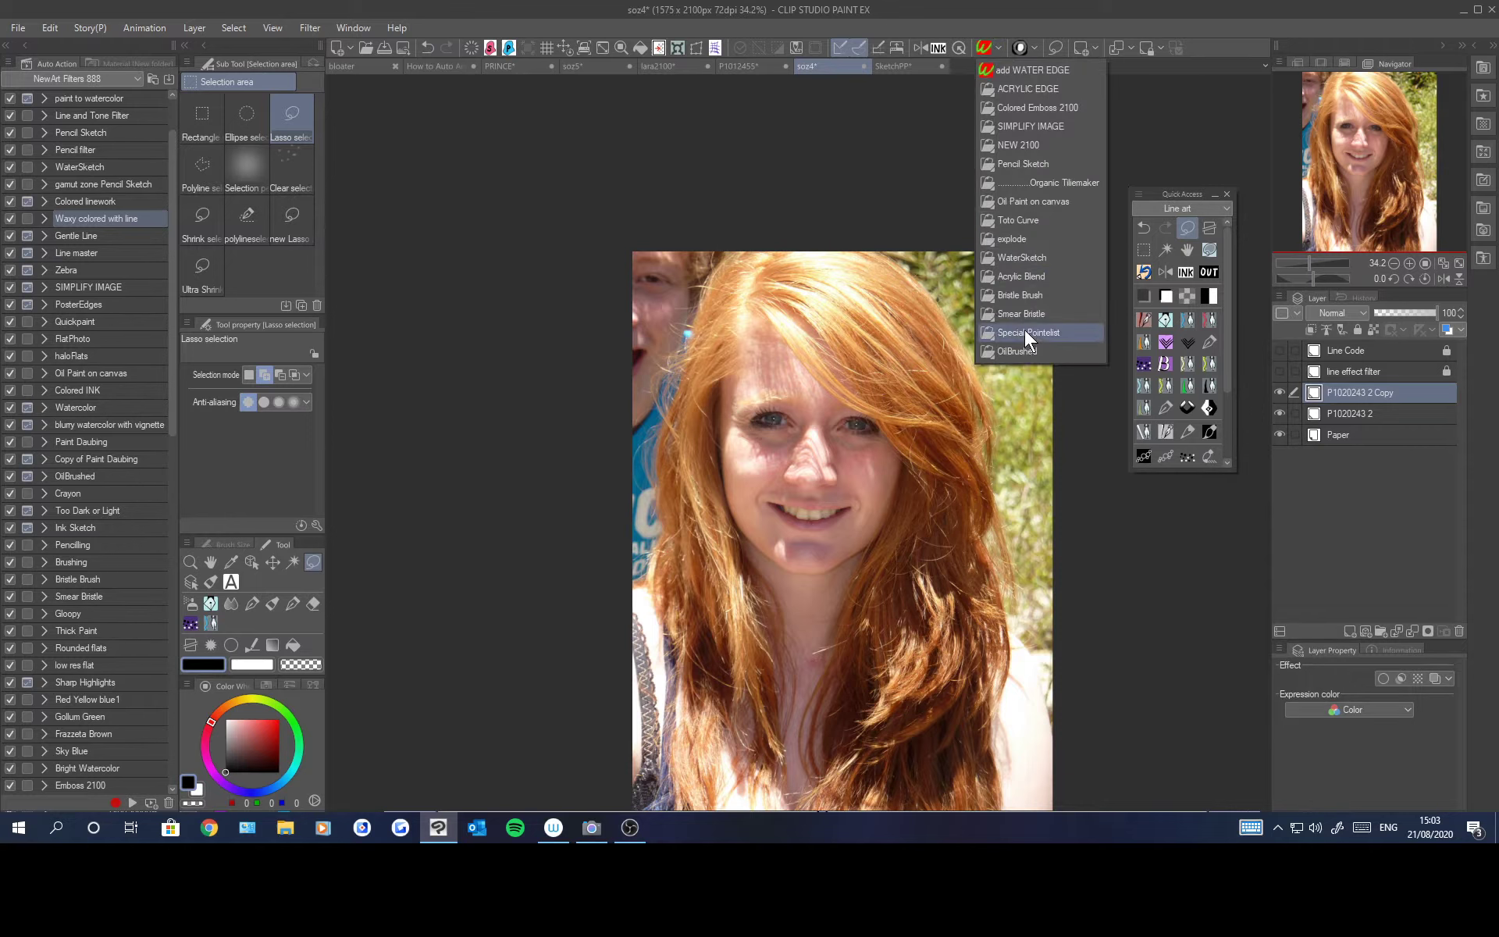
left_click(1017, 258)
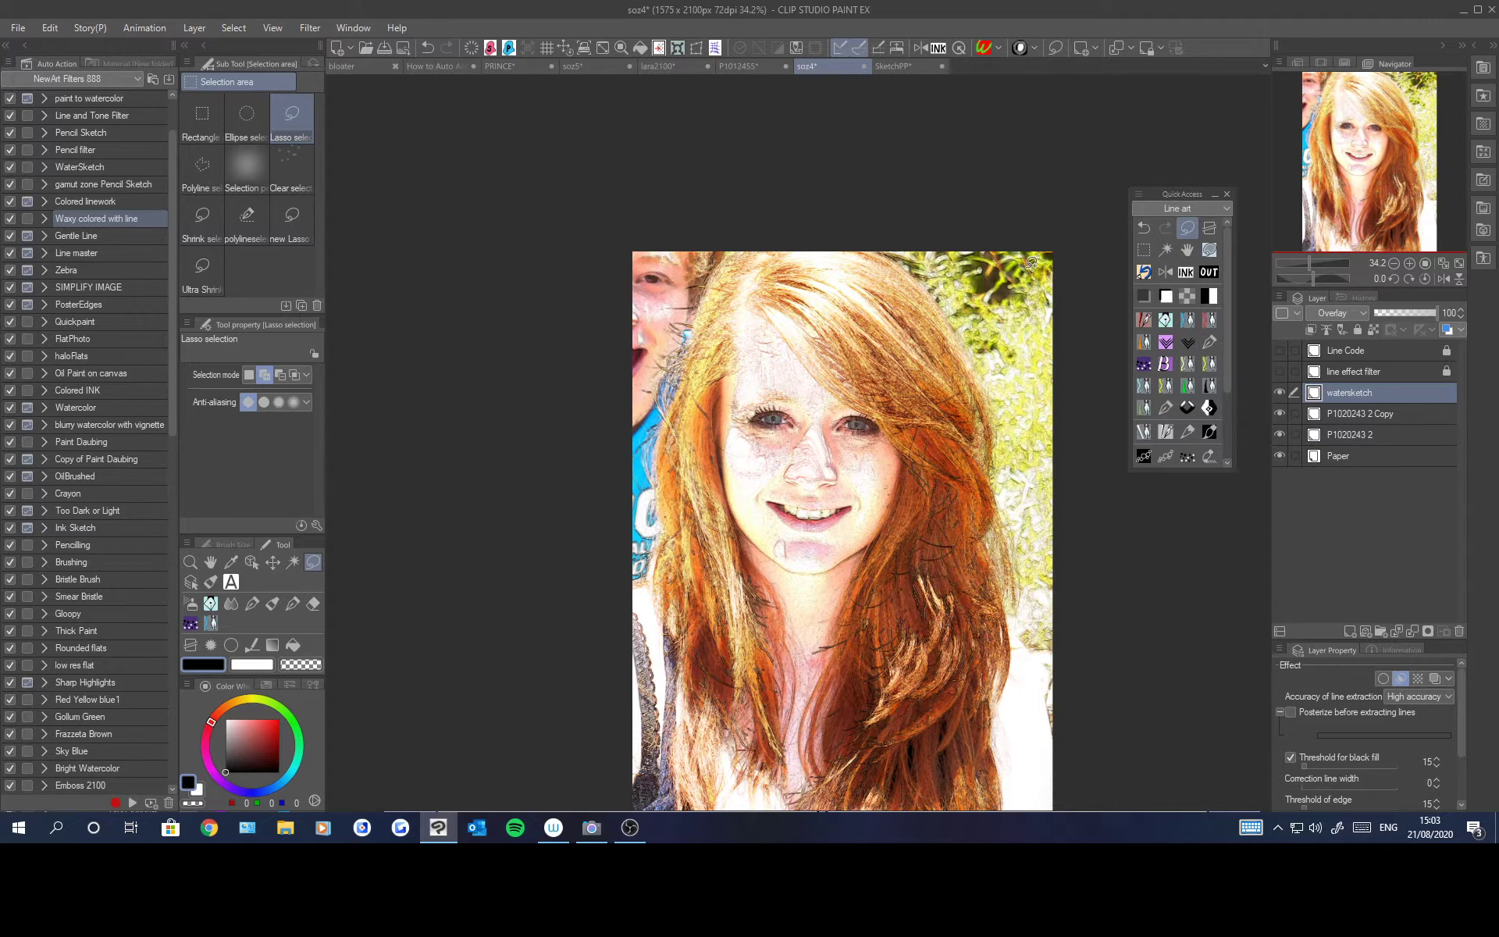
scroll(1022, 249, "up", 1)
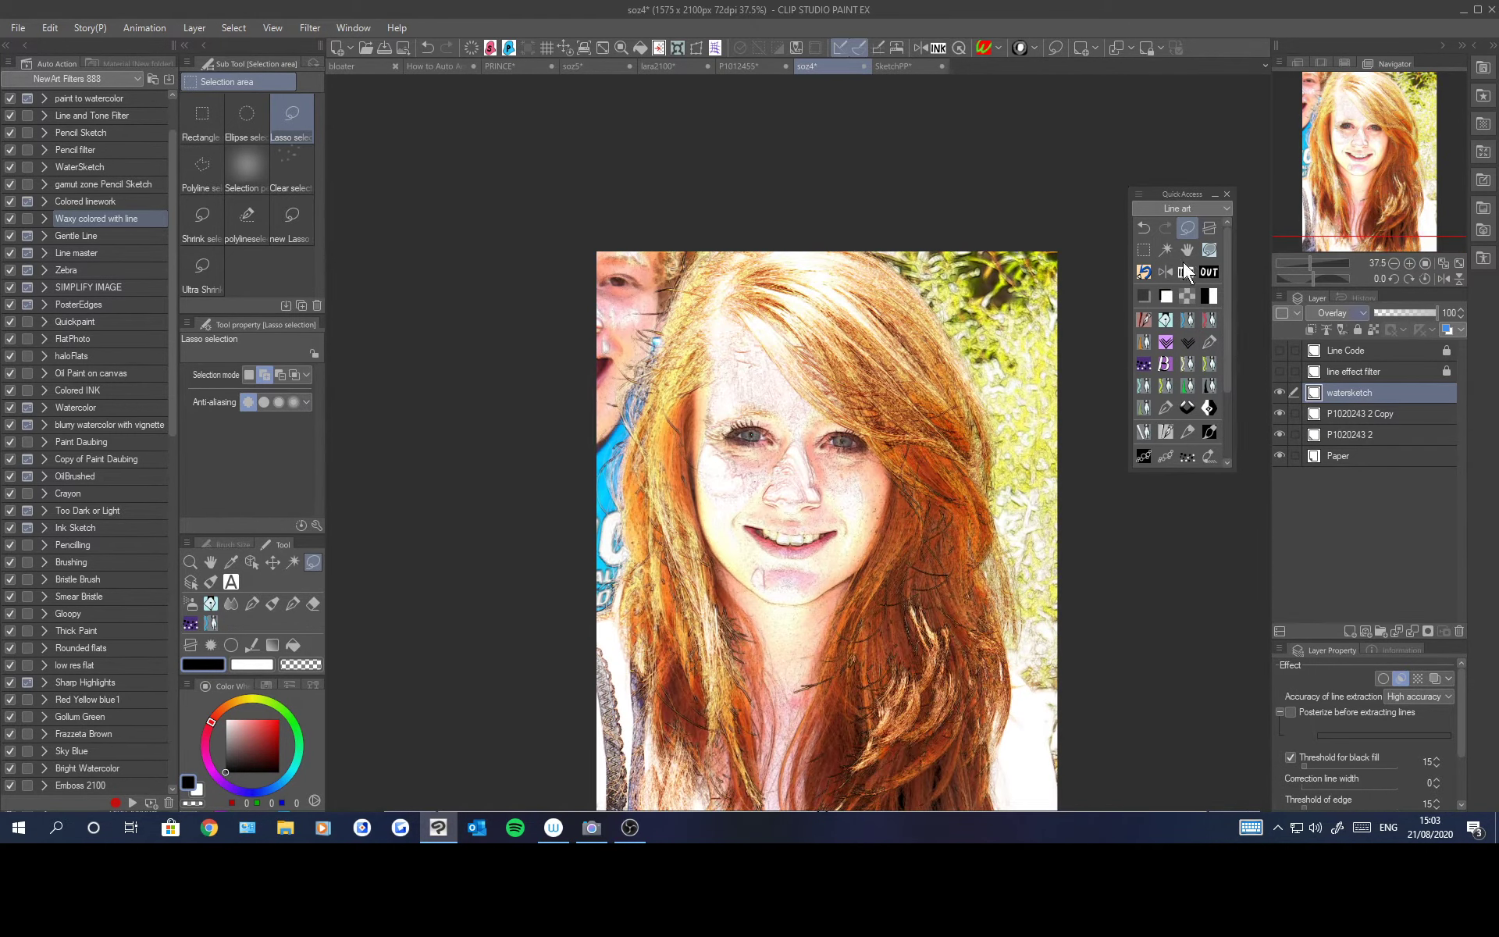
left_click(1461, 632)
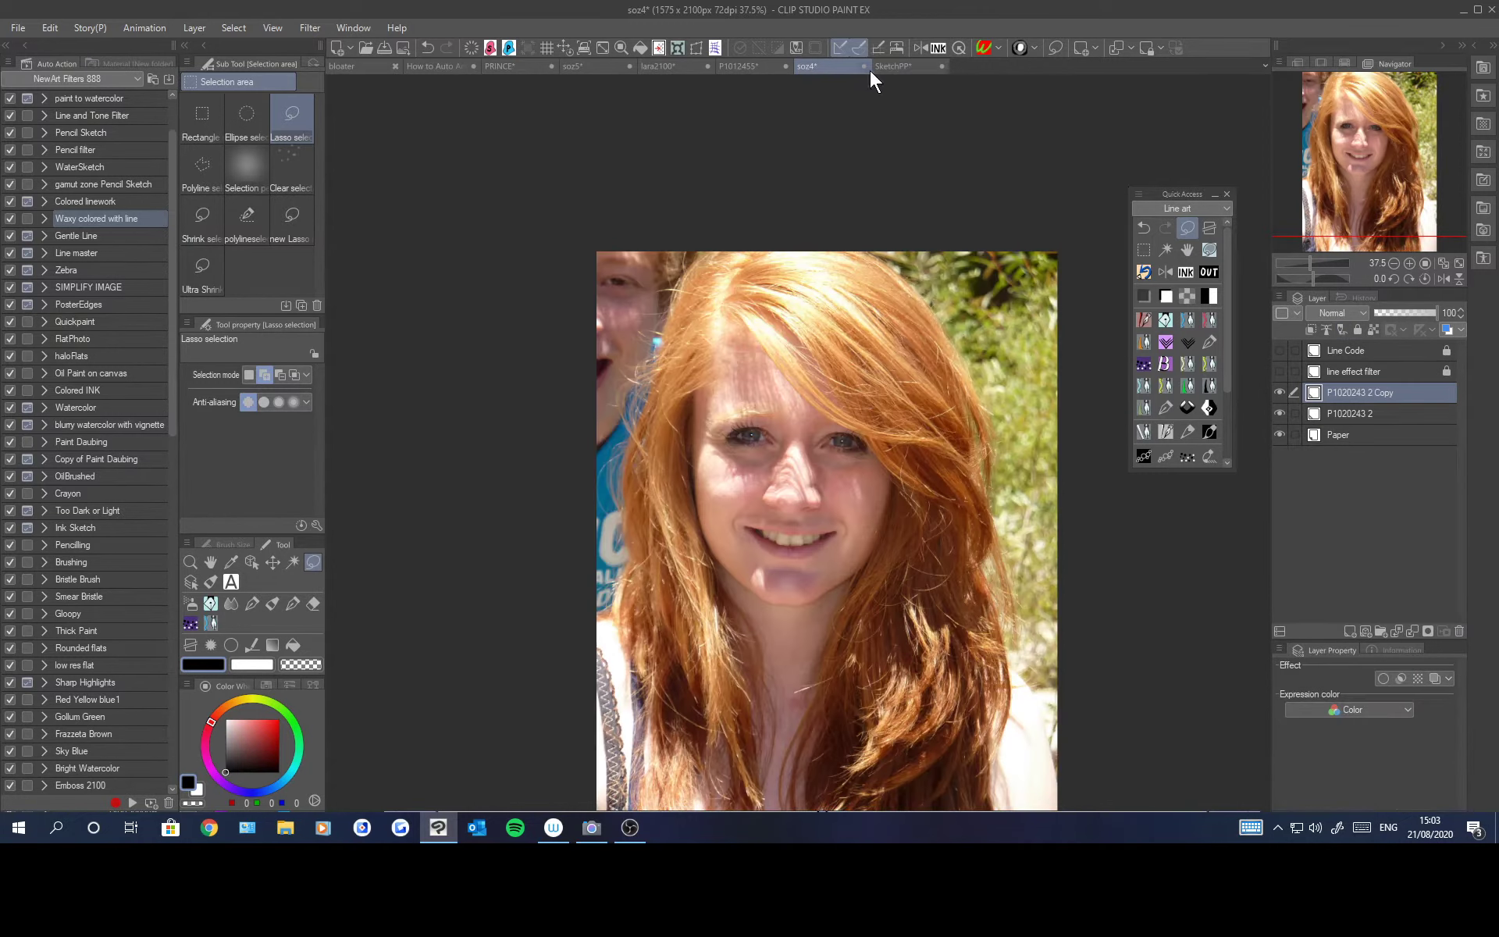
Step: Try the OilBrushed action followed by ACRYLIC EDGE on the portrait, then delete both resulting layers
left_click(998, 48)
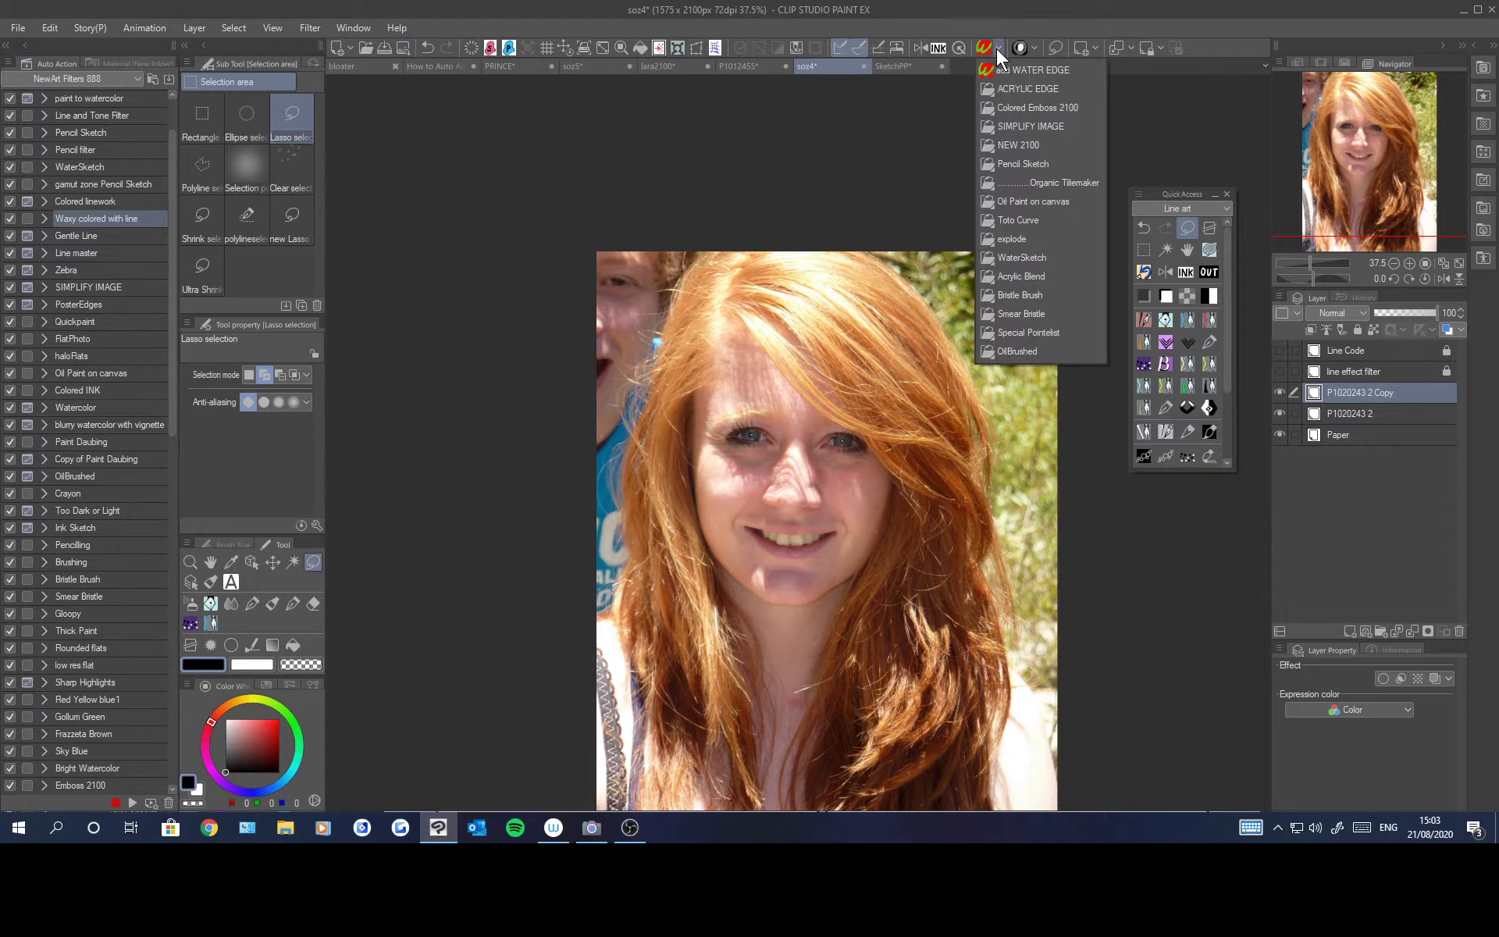
left_click(1027, 351)
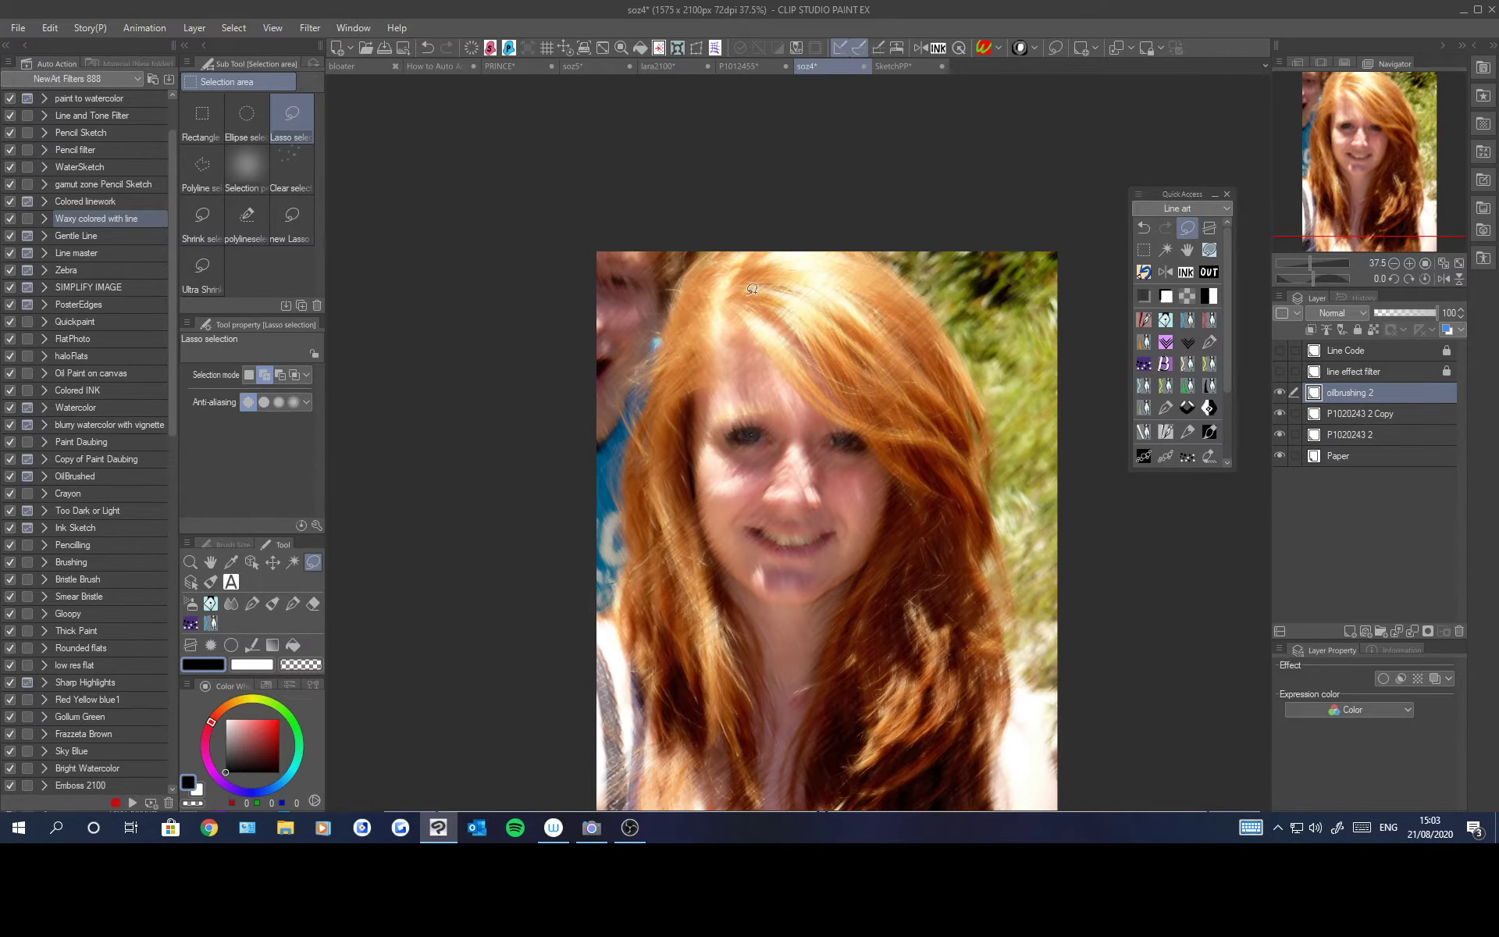
left_click(996, 44)
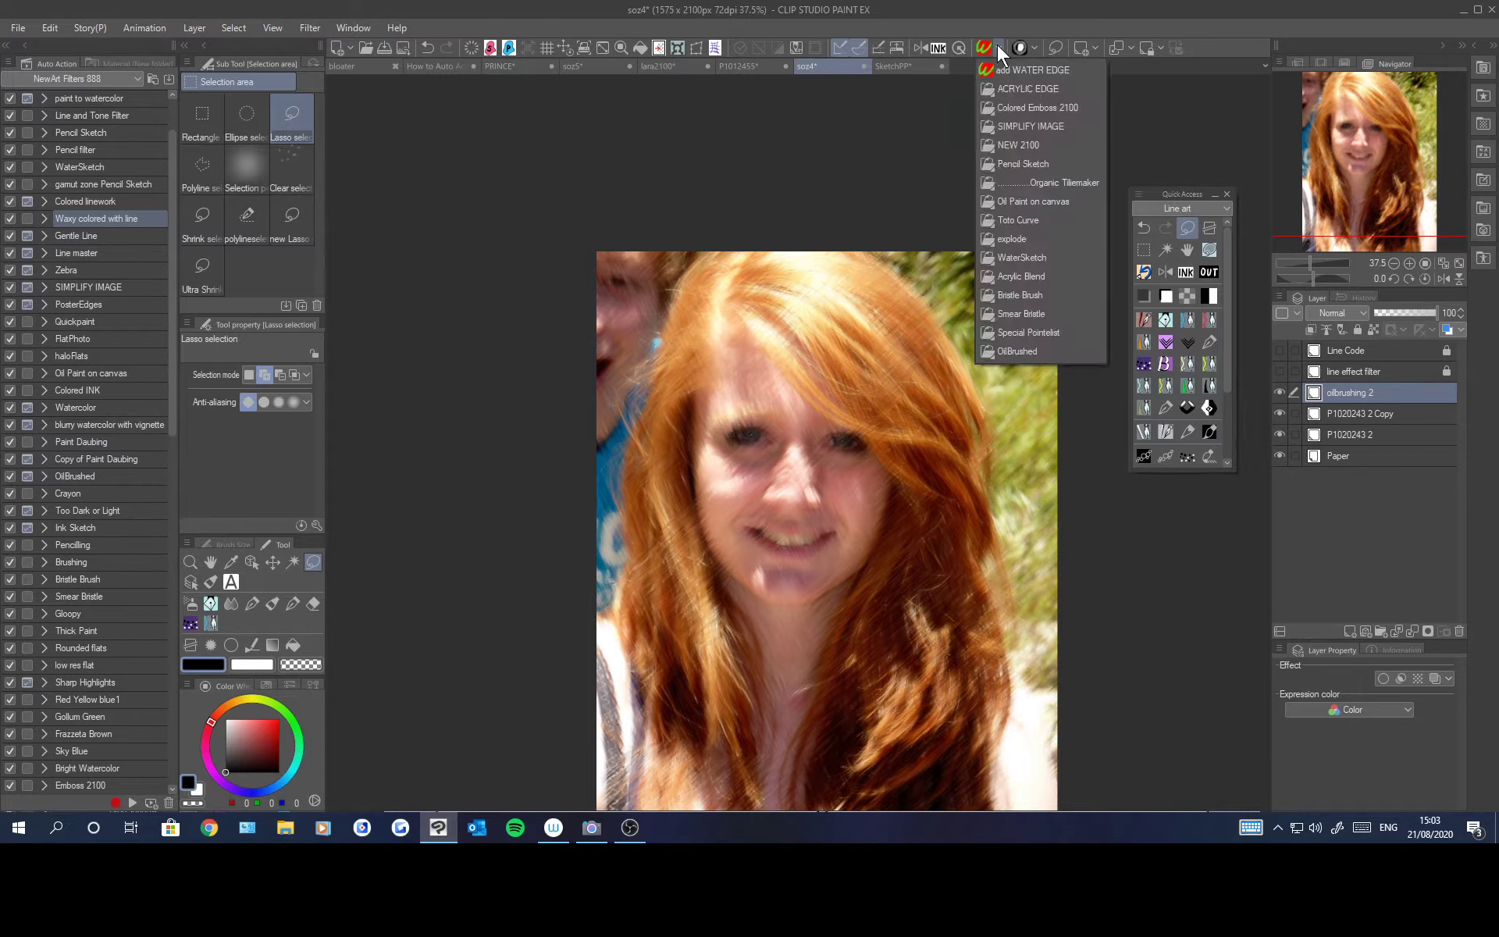
left_click(1015, 88)
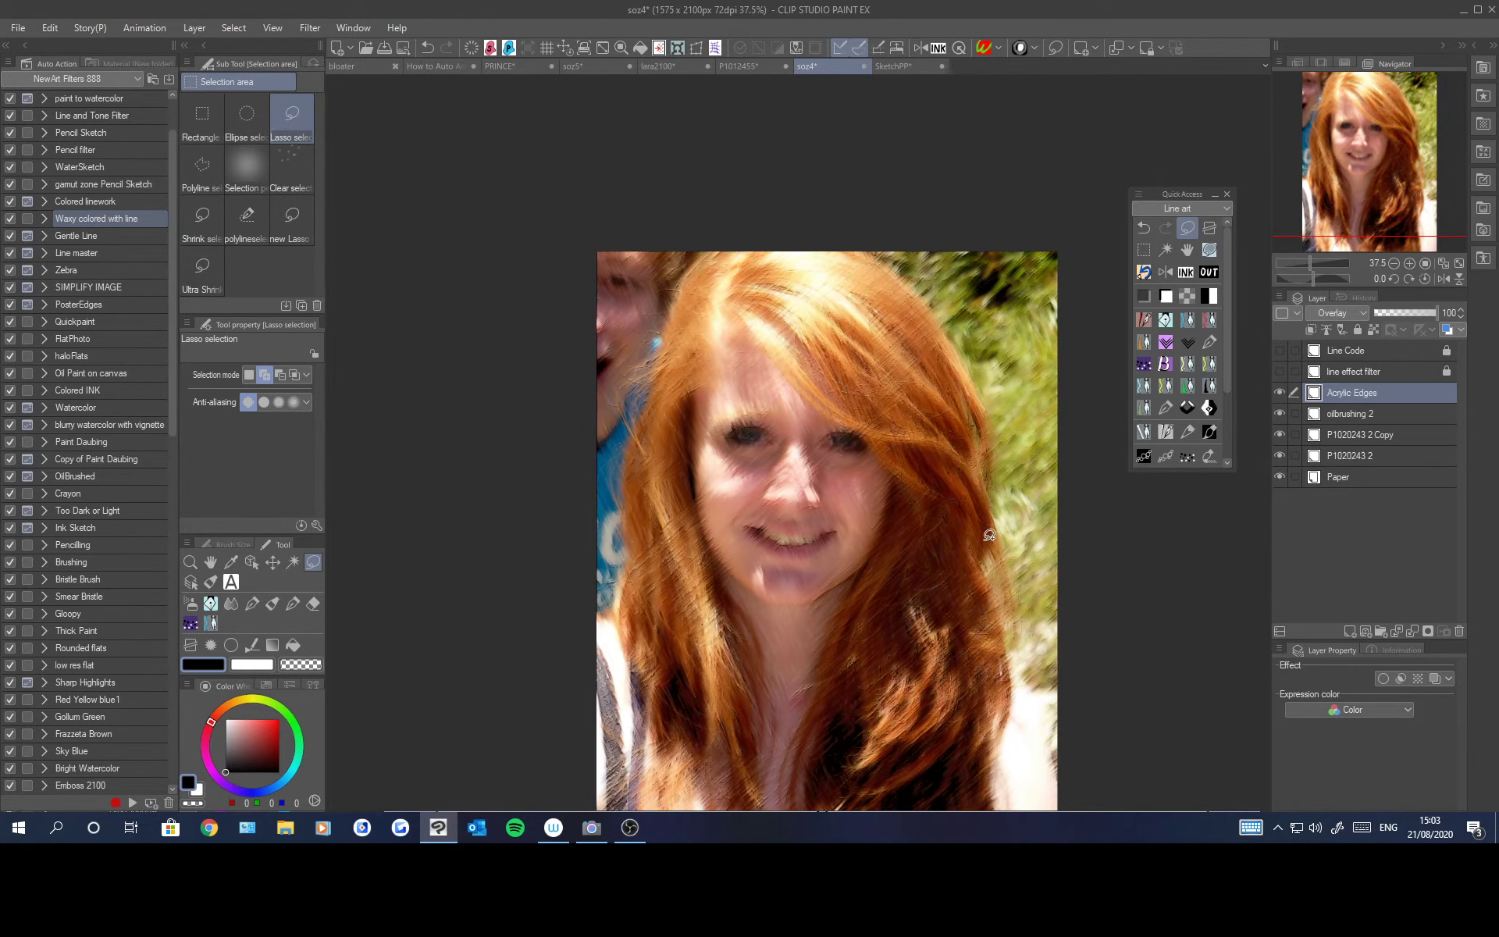
scroll(935, 555, "up", 1)
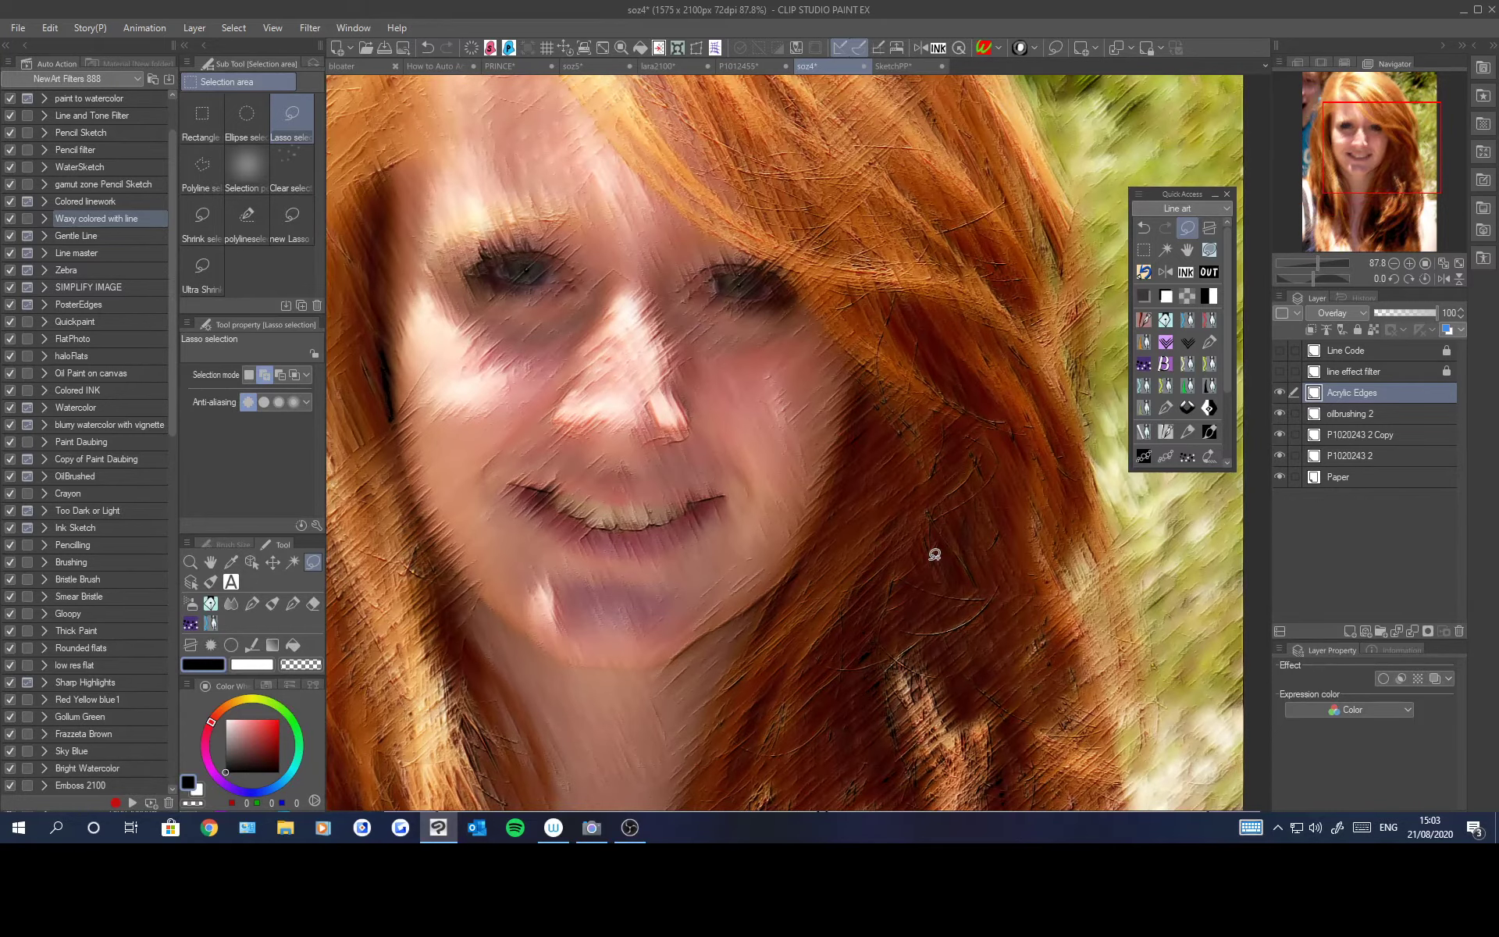
scroll(934, 554, "down", 5)
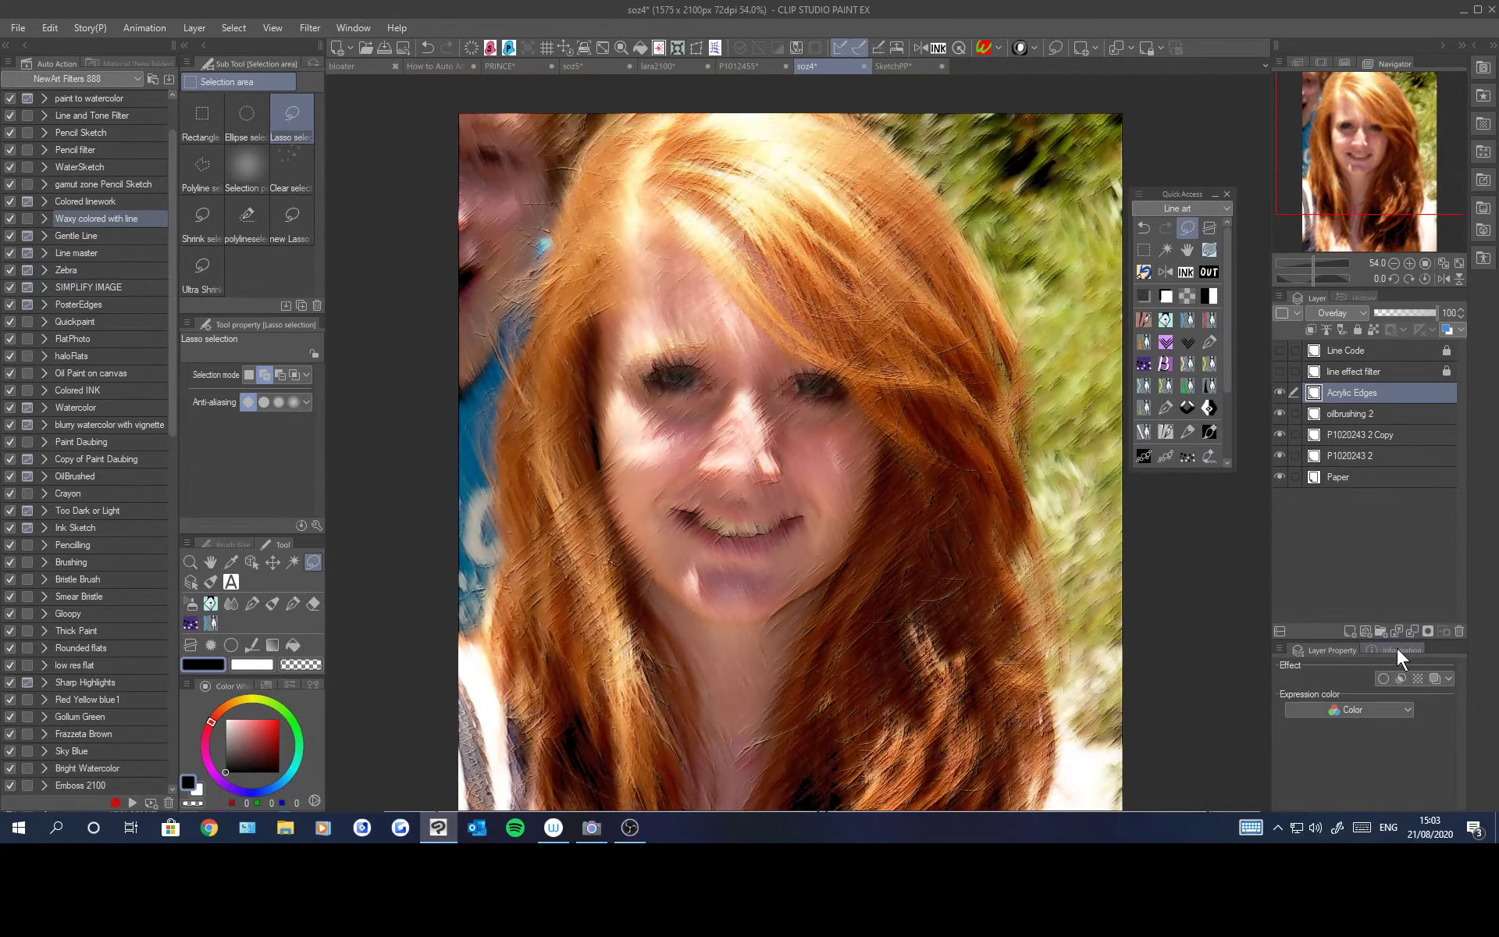
left_click(1458, 632)
left_click(1458, 632)
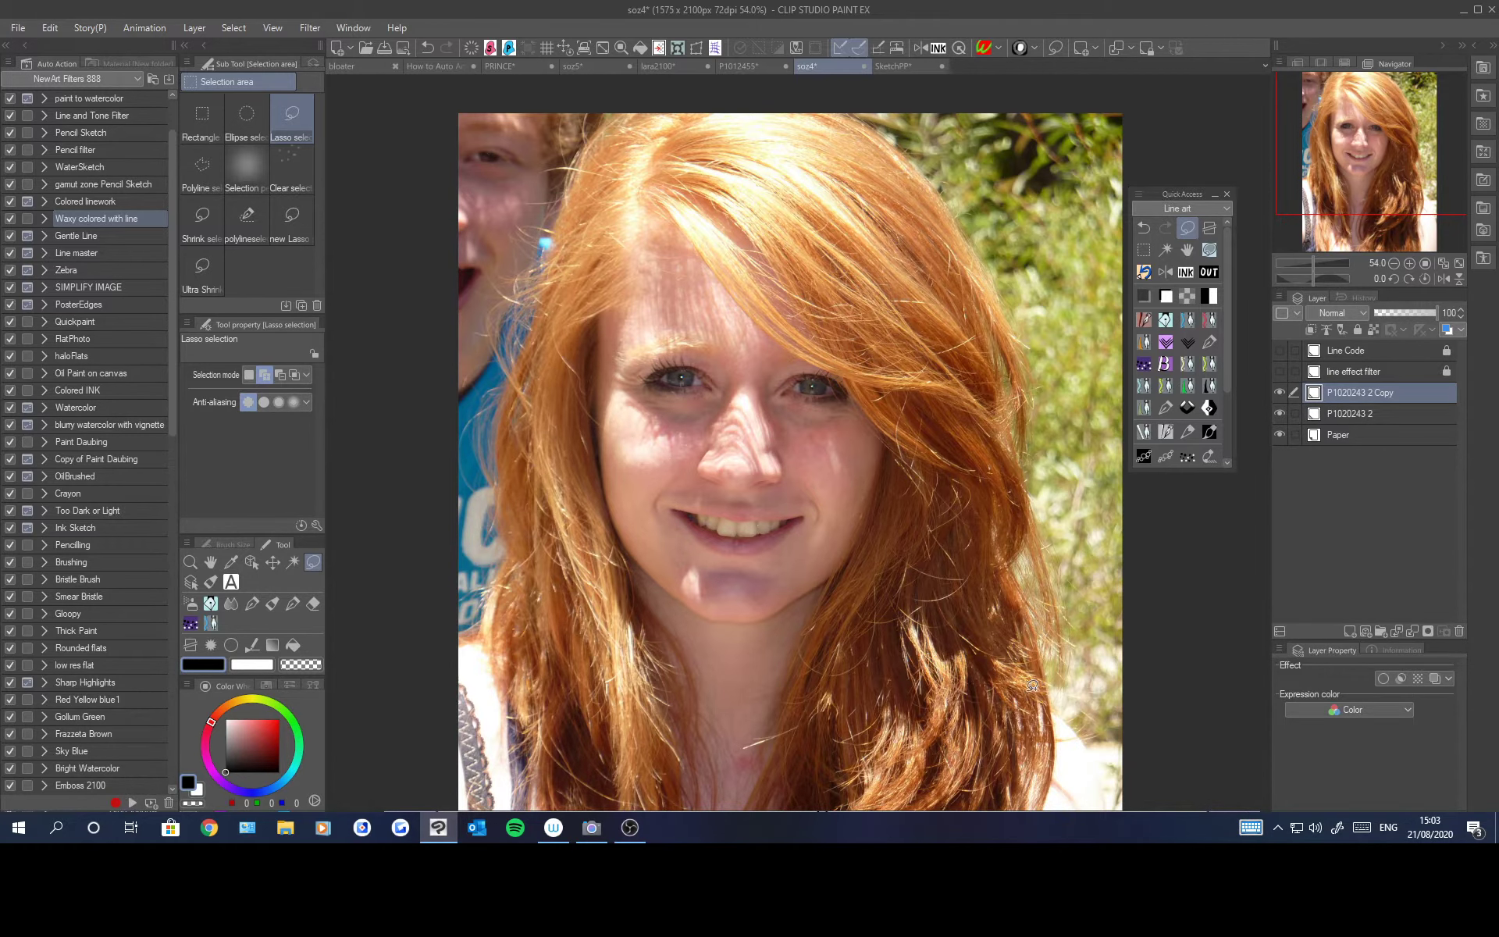
mouse_move(1369, 160)
left_mouse_down()
mouse_move(1352, 157)
mouse_move(1356, 170)
left_mouse_up()
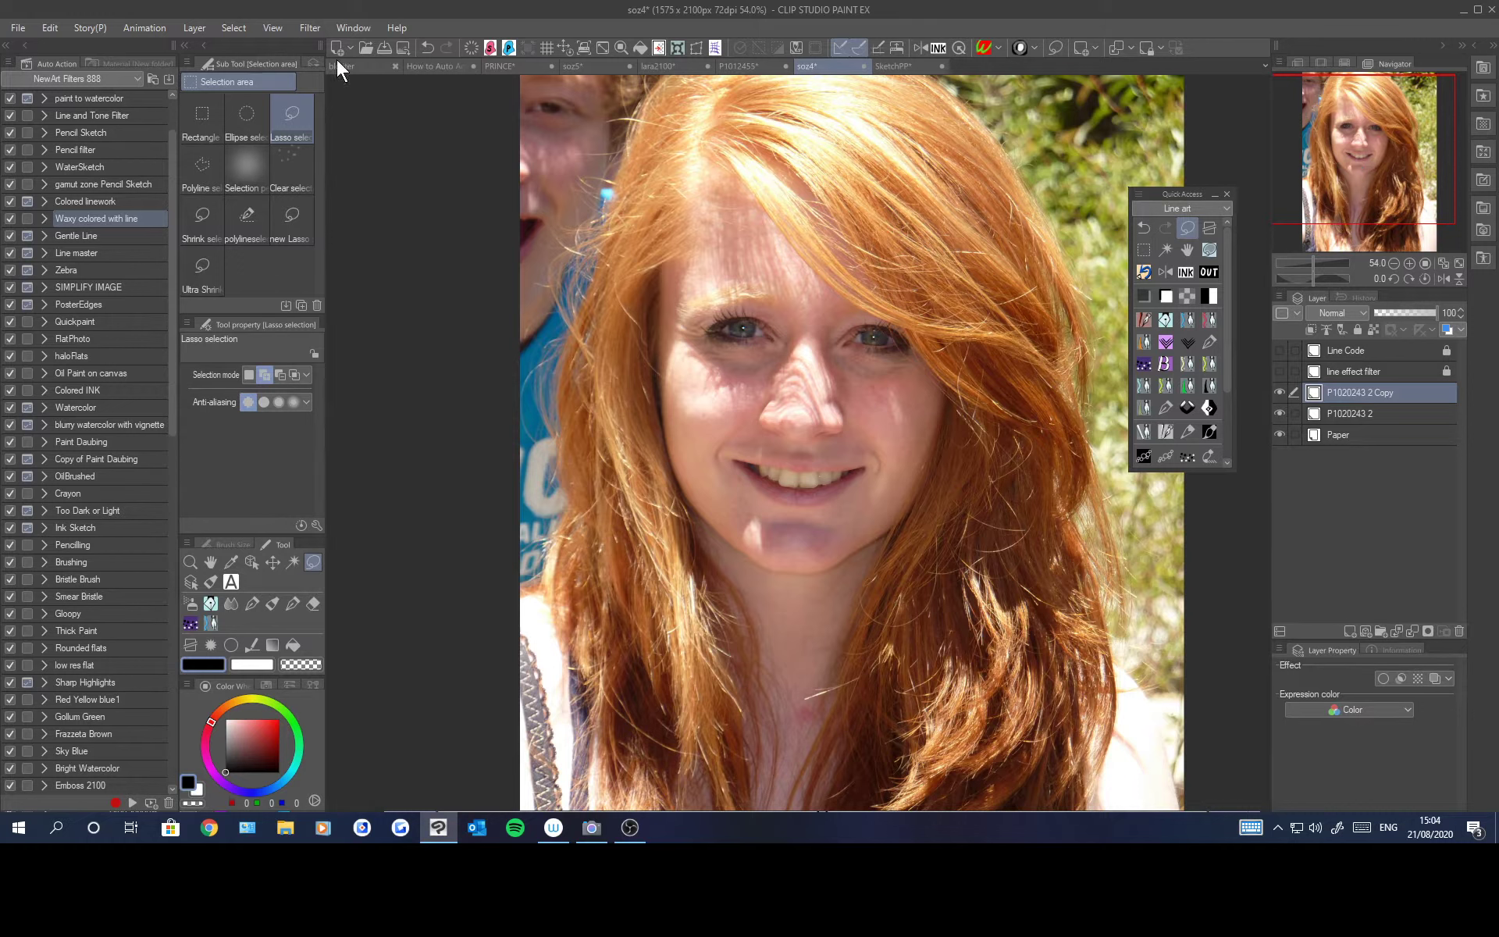
left_click(316, 29)
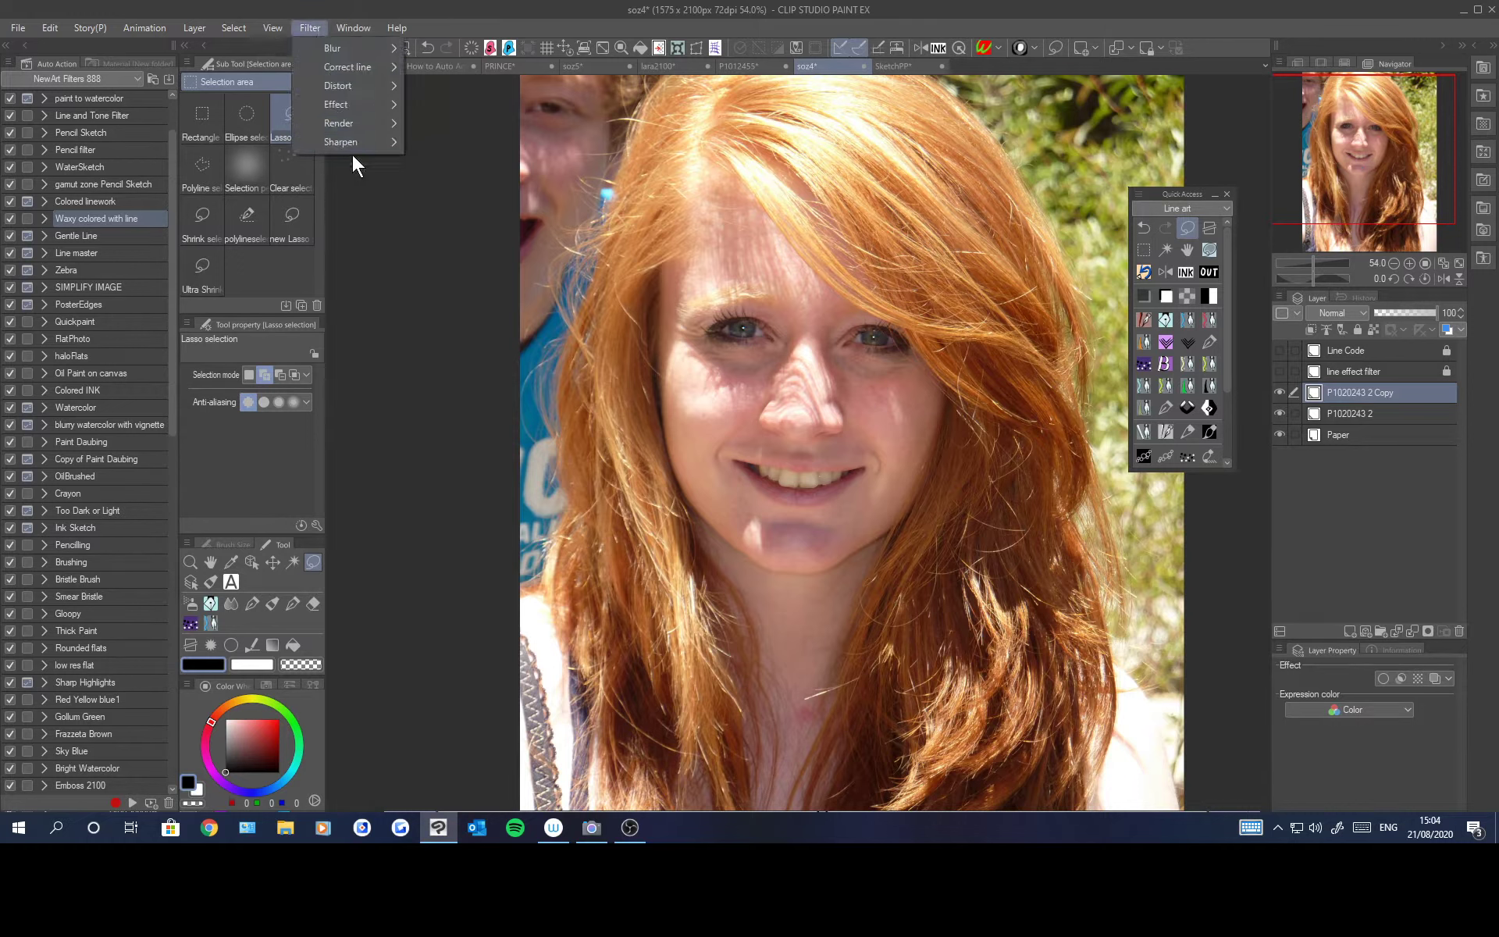
mouse_move(345, 107)
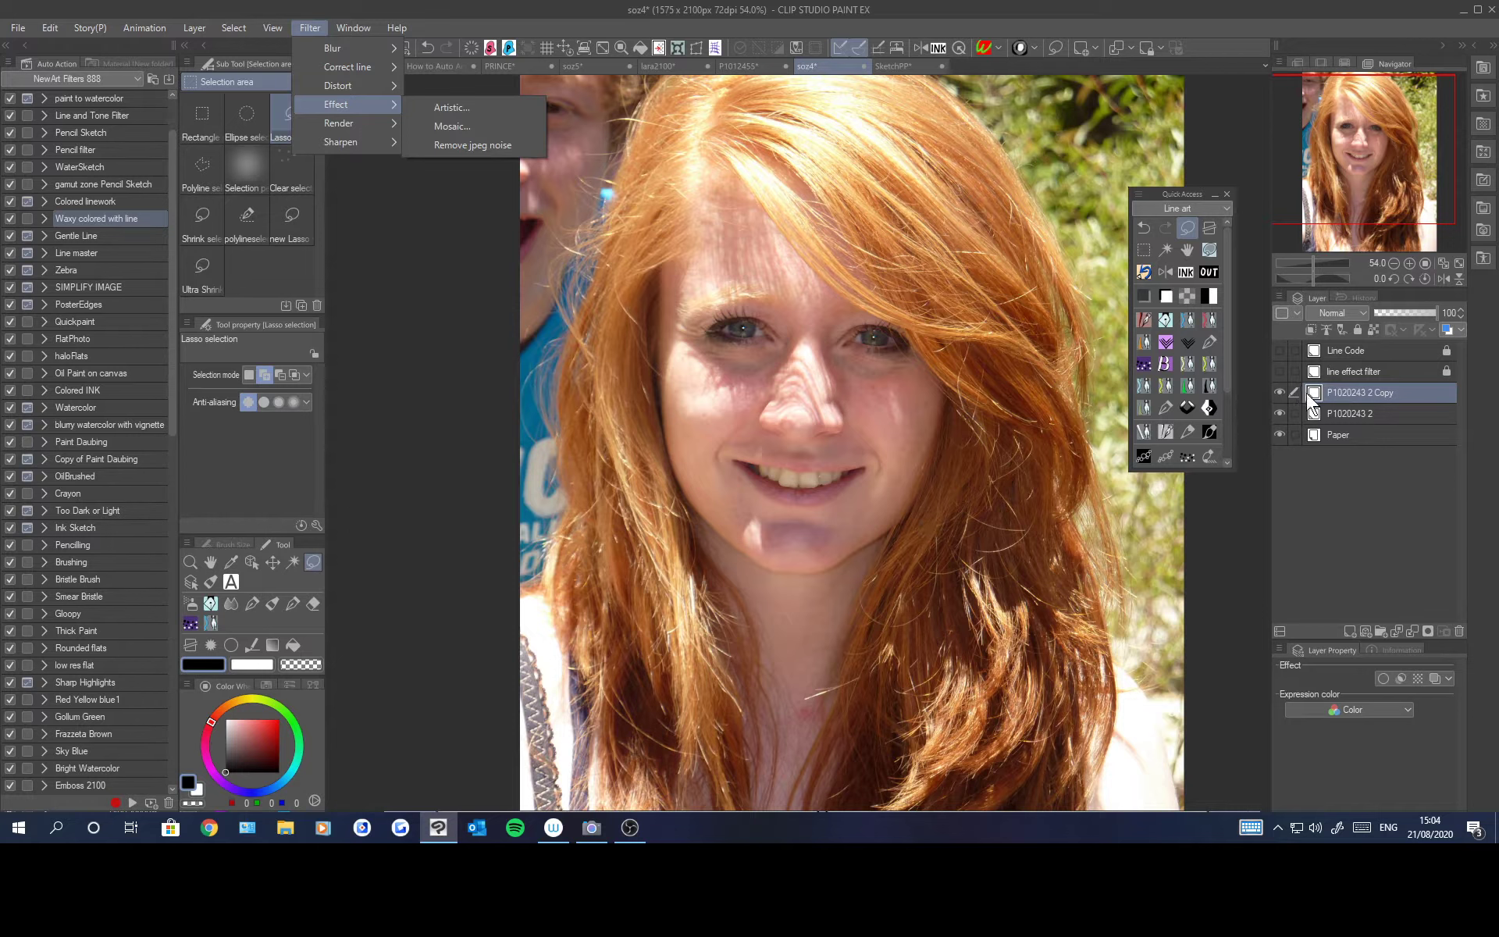
left_click(1281, 372)
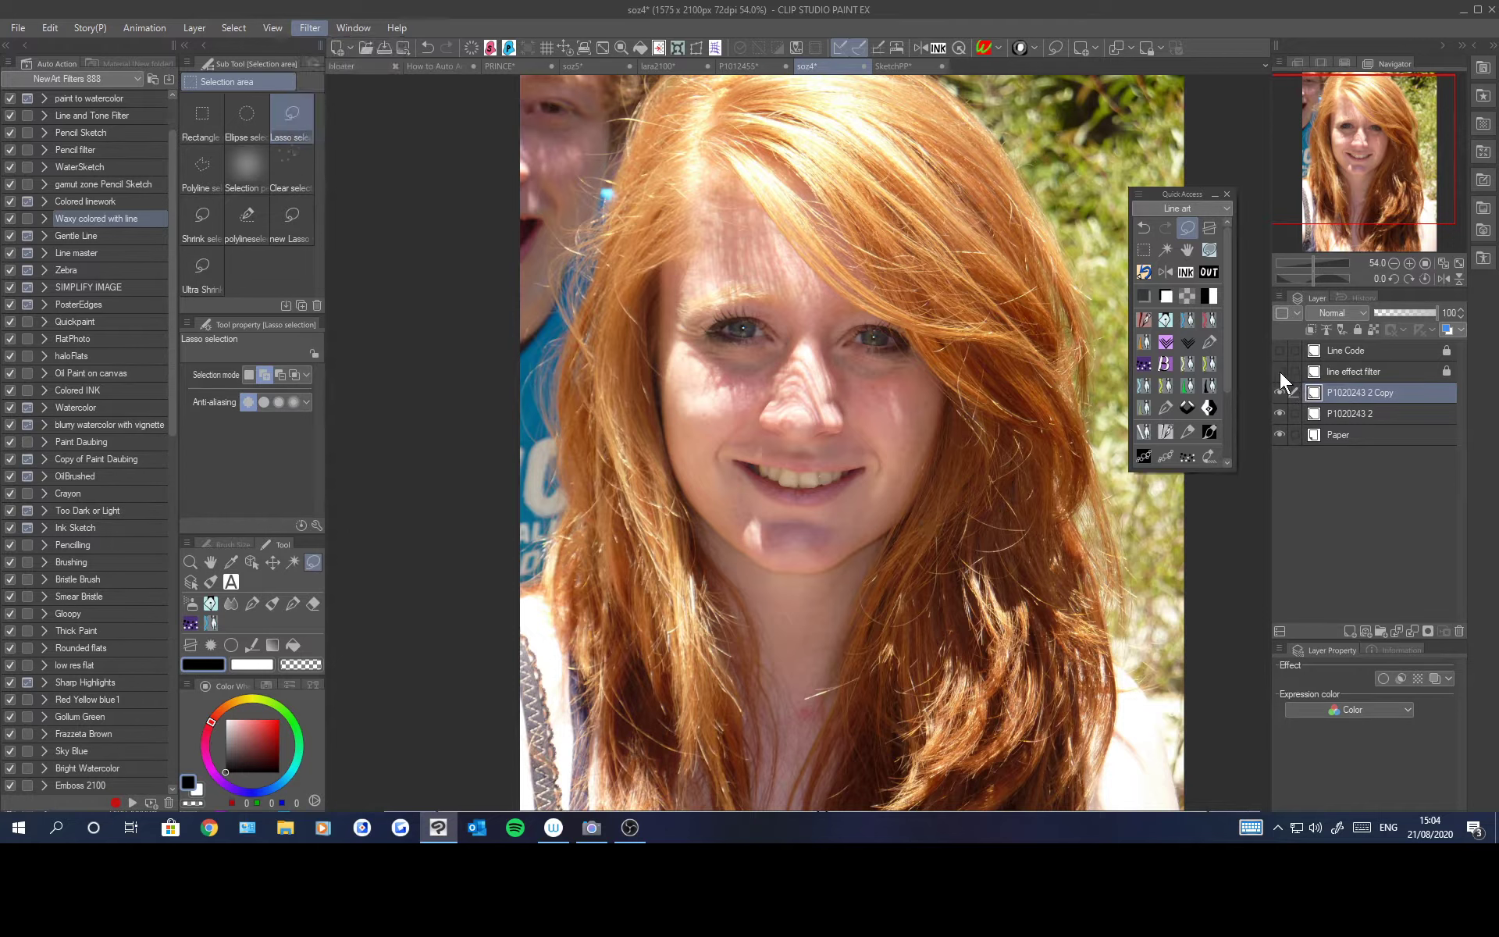
Step: Preview the line effect filter layer and the Extract line effect on the P1020243 2 Copy layer, turning each off again
left_click(1281, 371)
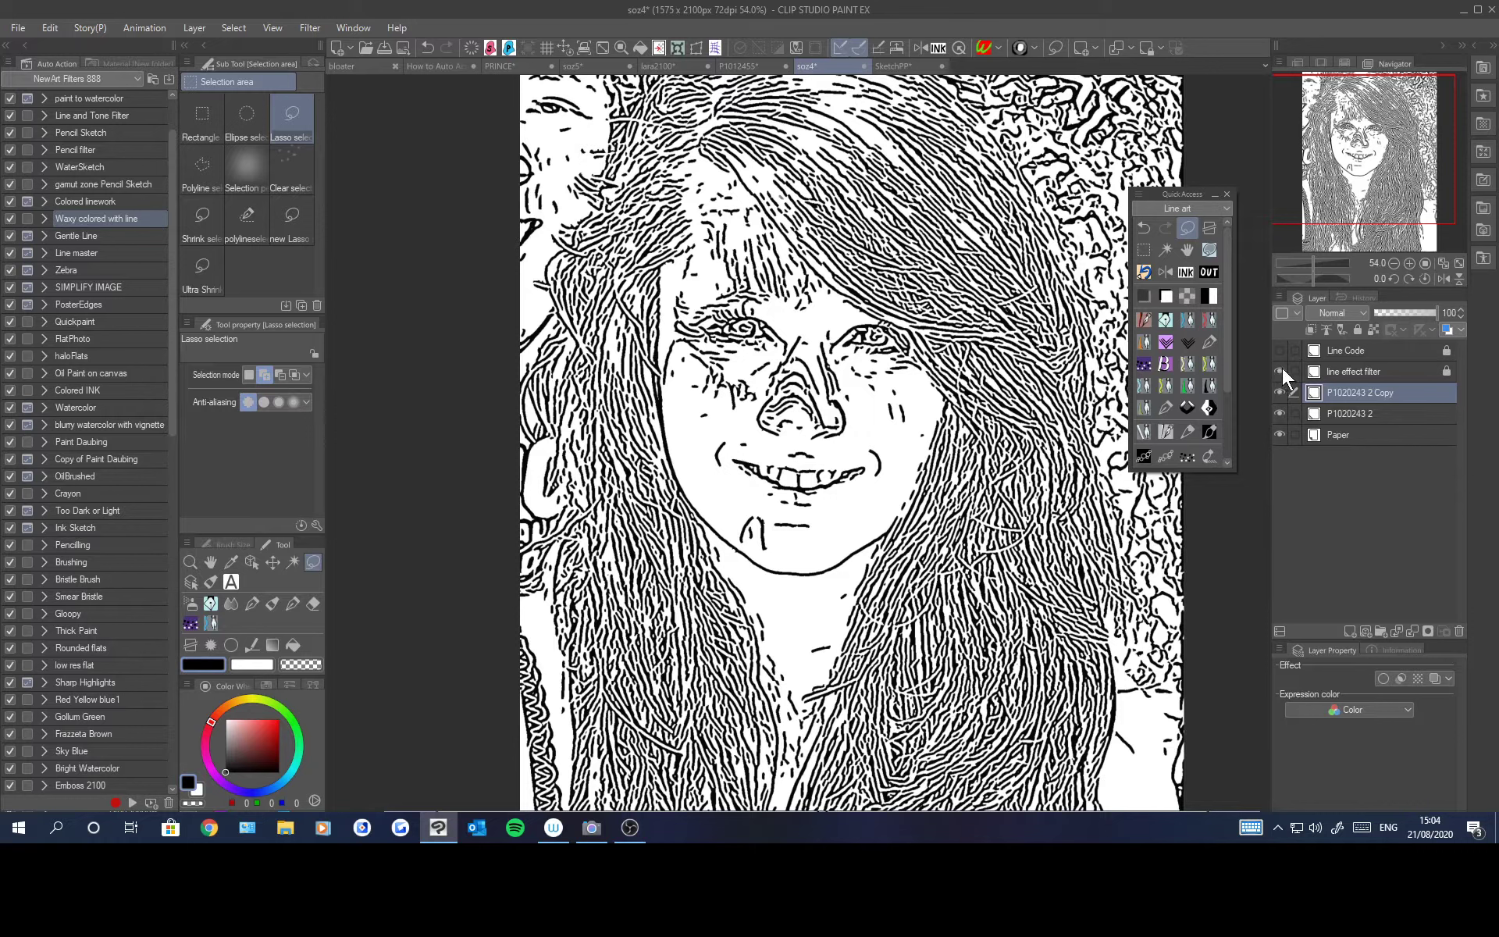
left_click(1280, 371)
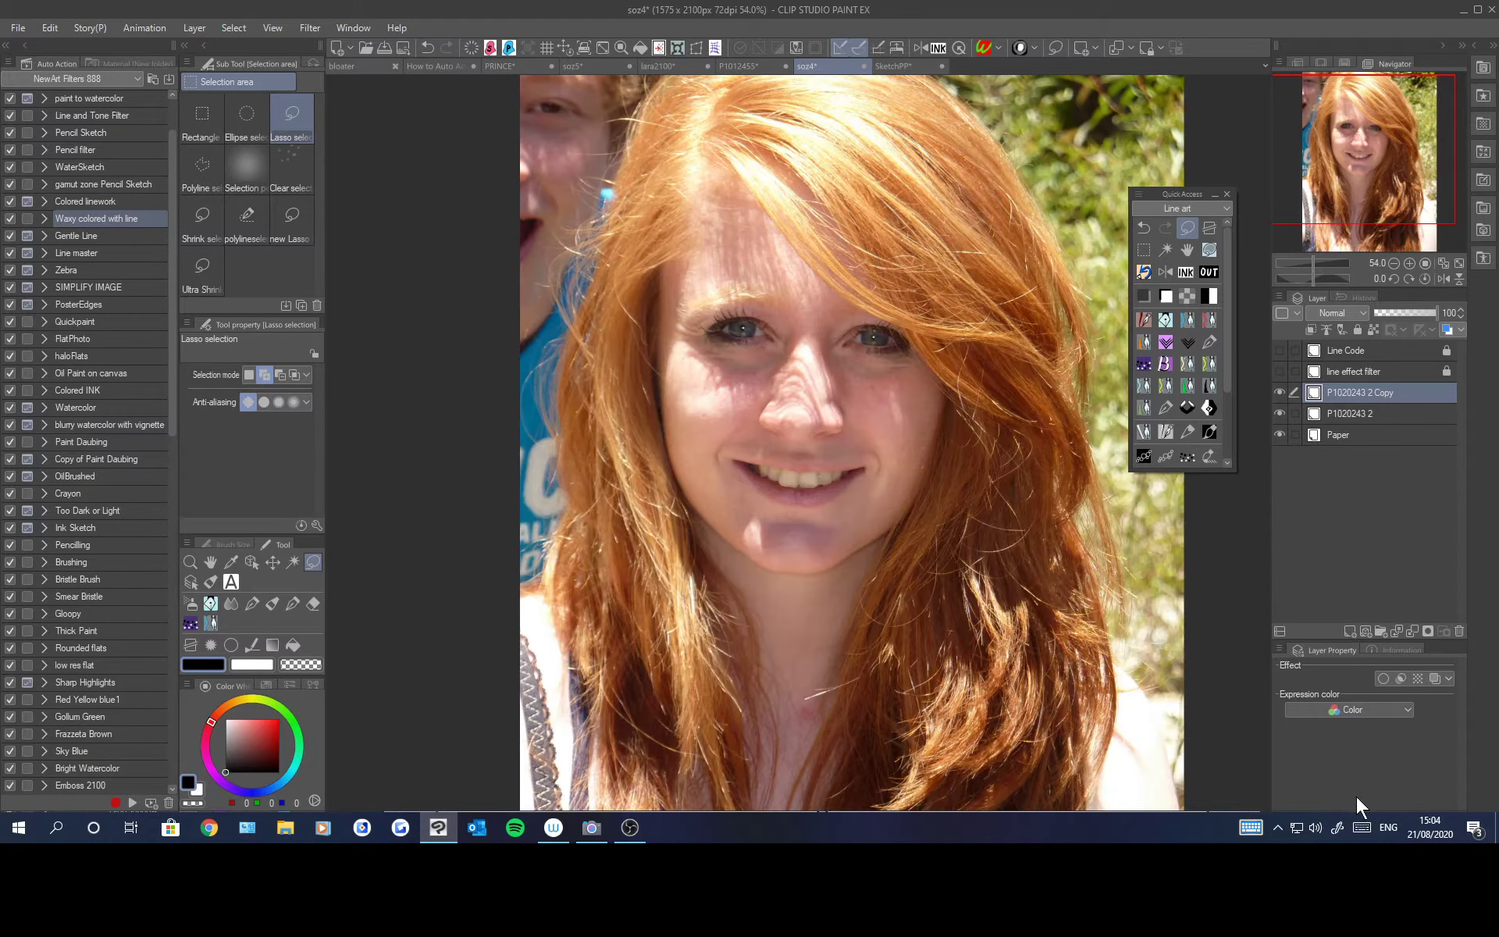
left_click(1399, 677)
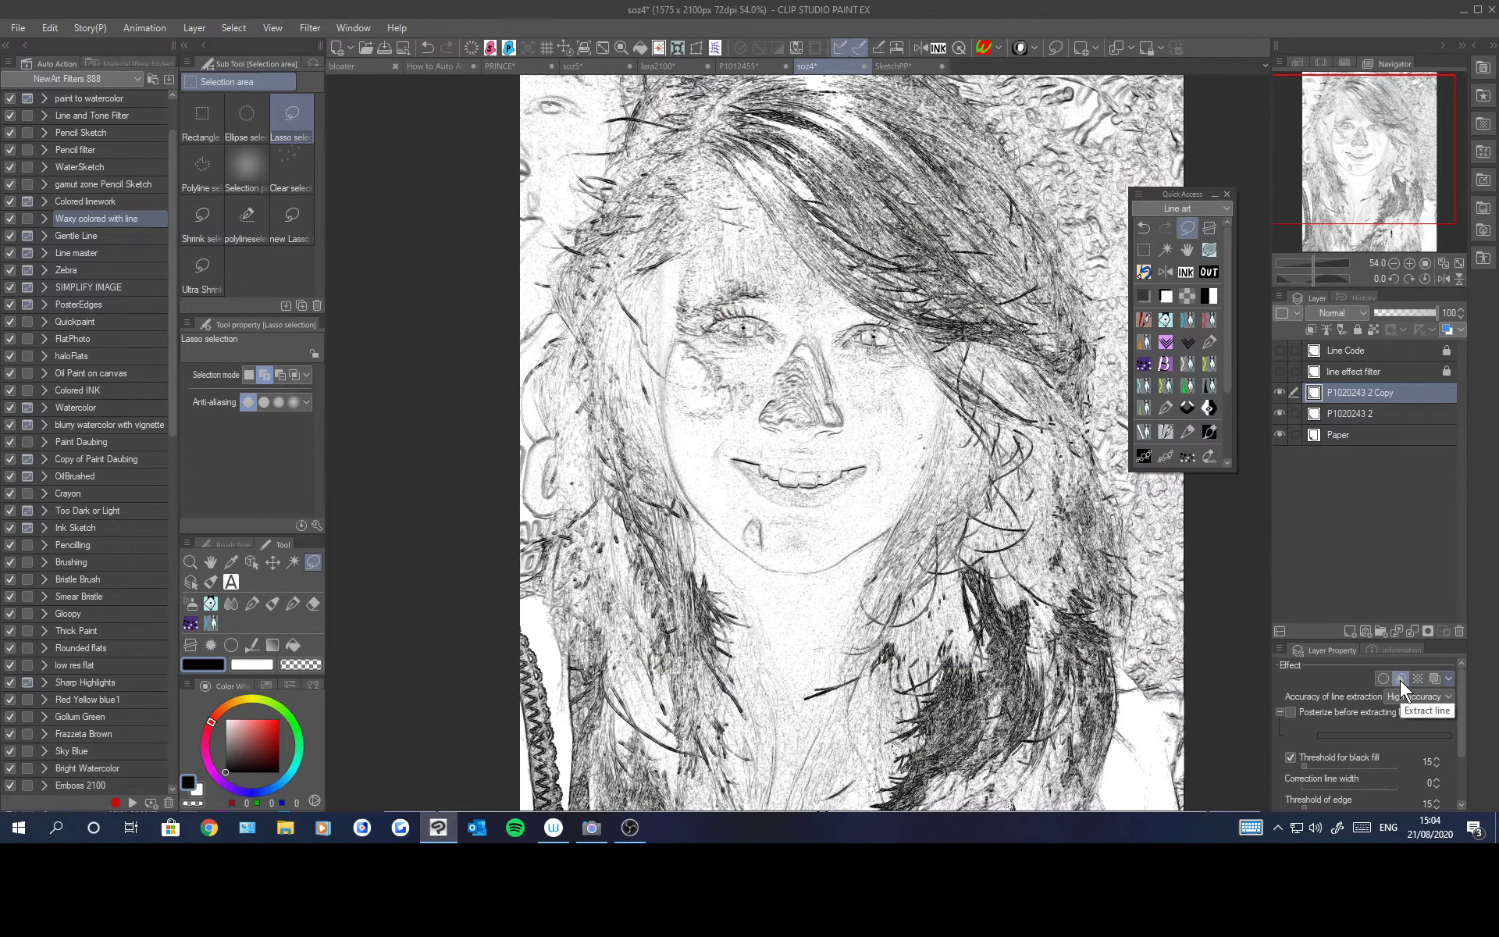
left_click(1399, 679)
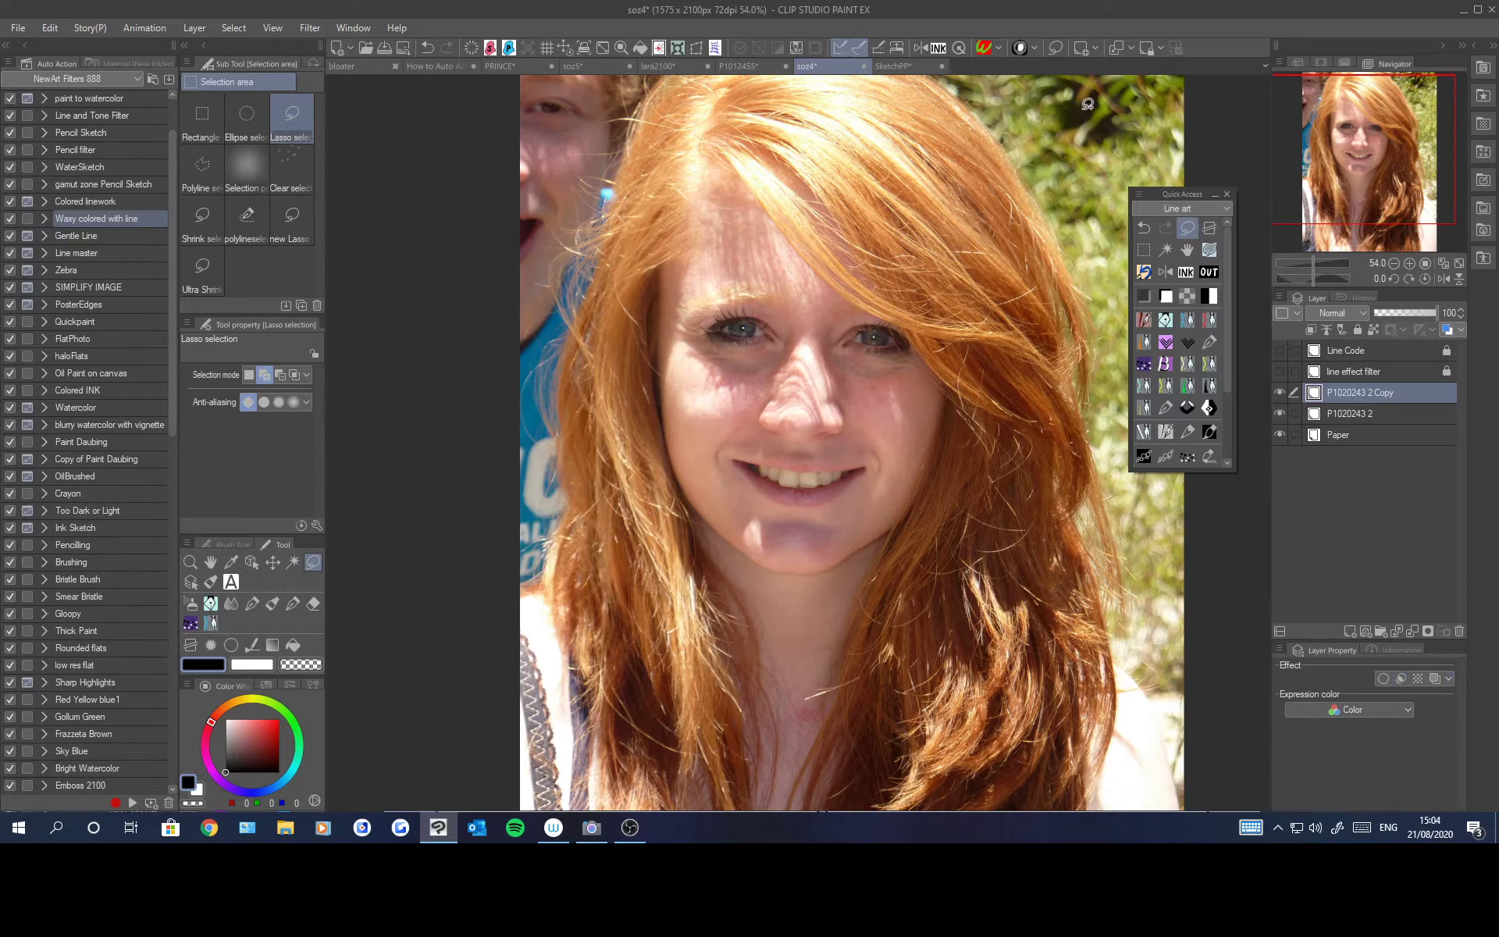
Step: Run the LINE FILTER action on the portrait copy layer with a binarization threshold of 233
left_click(1033, 49)
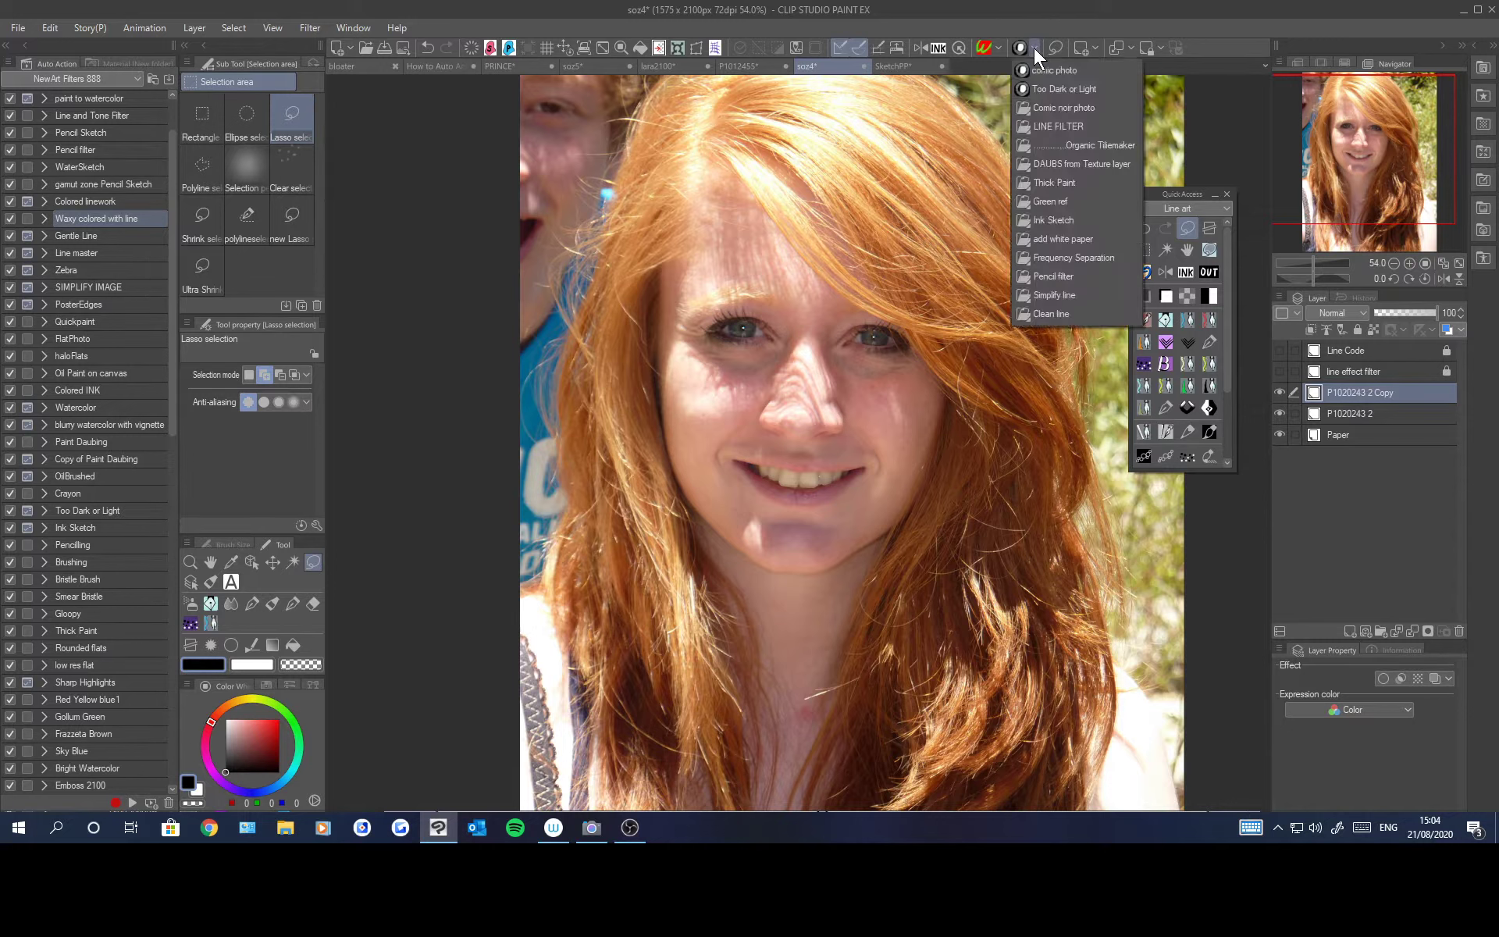
left_click(1050, 125)
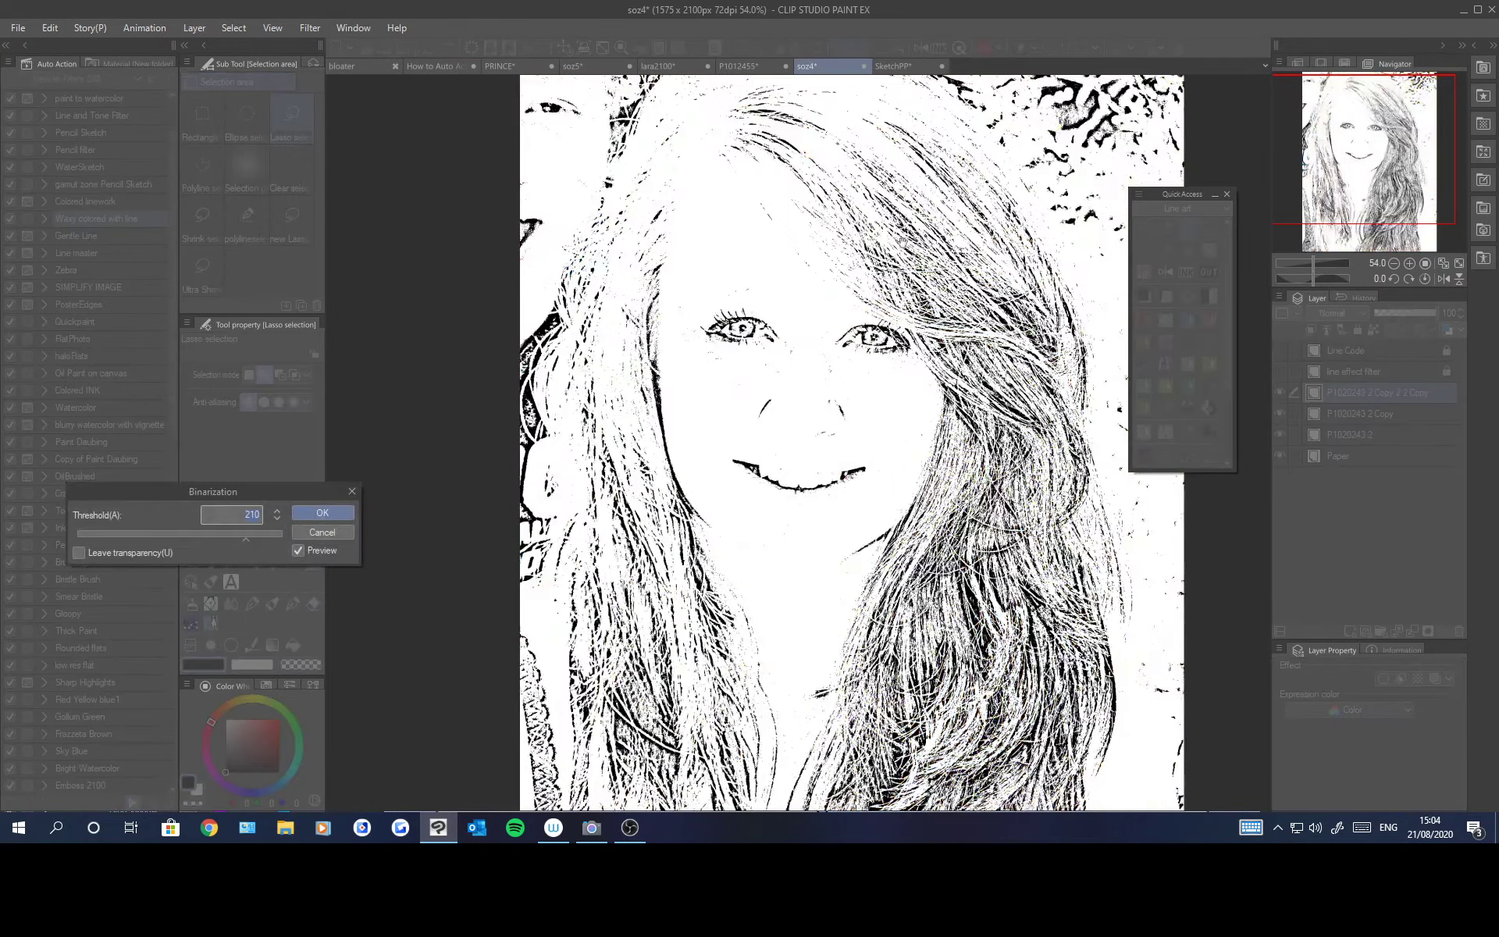
left_click(263, 536)
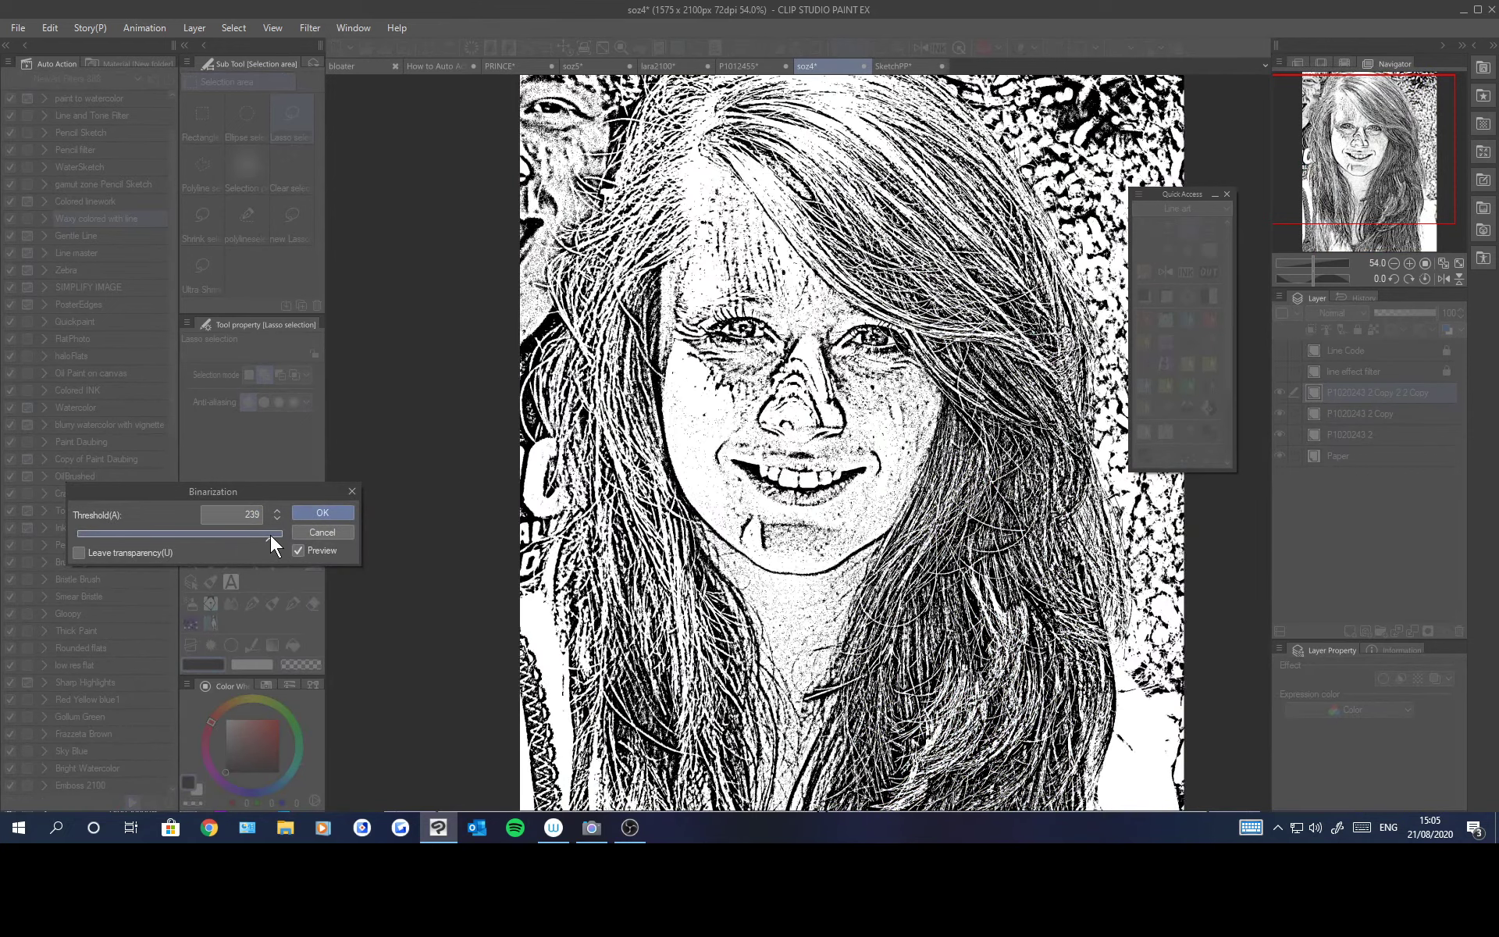
left_click(266, 533)
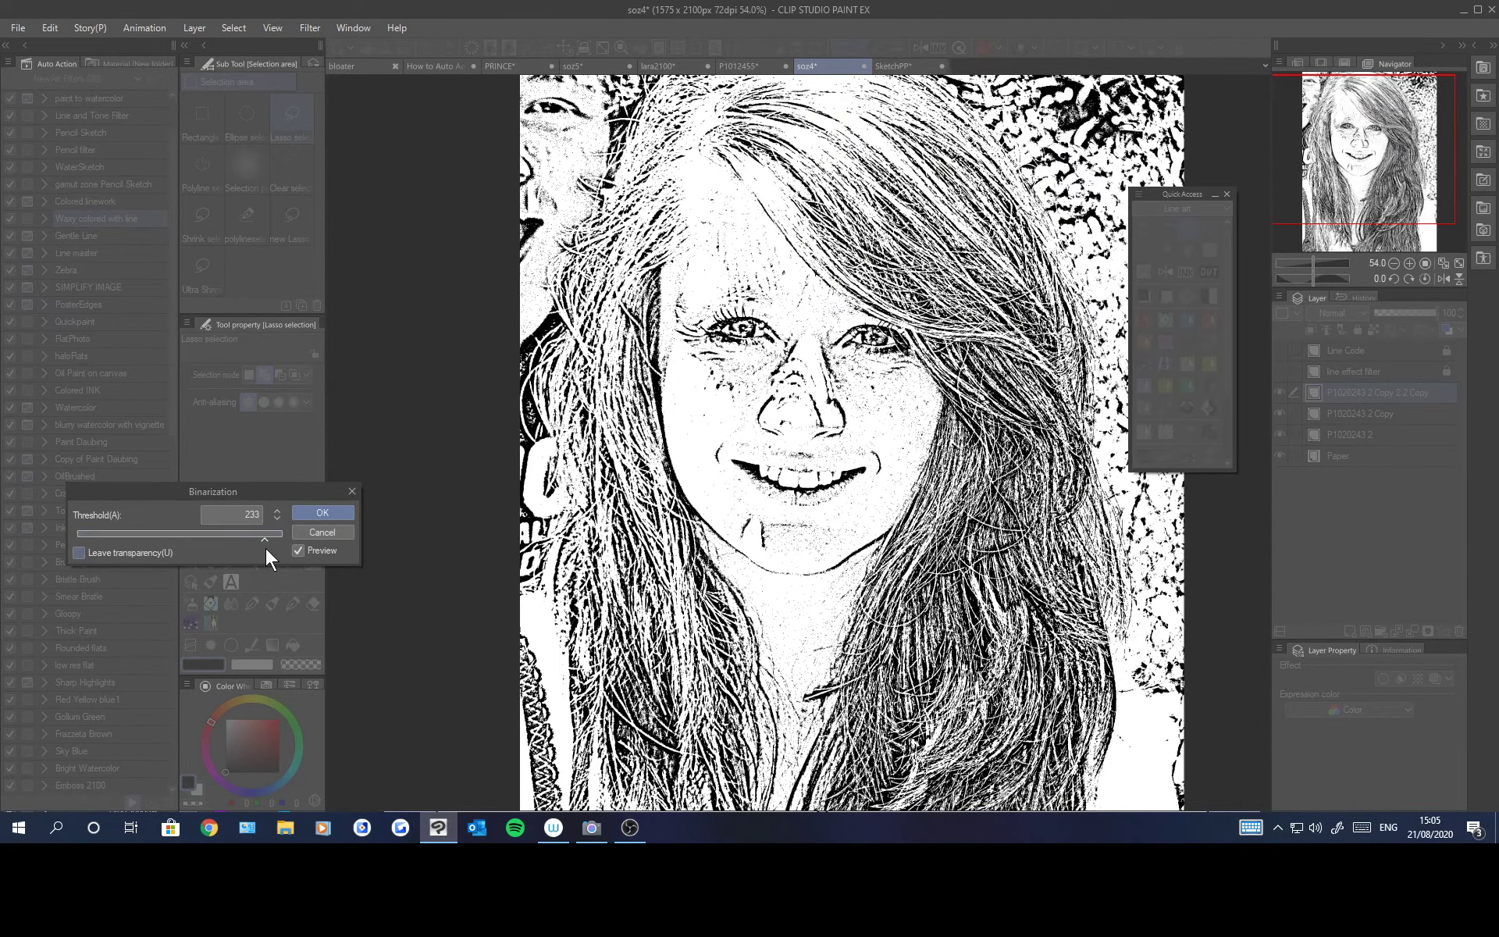
left_click(314, 513)
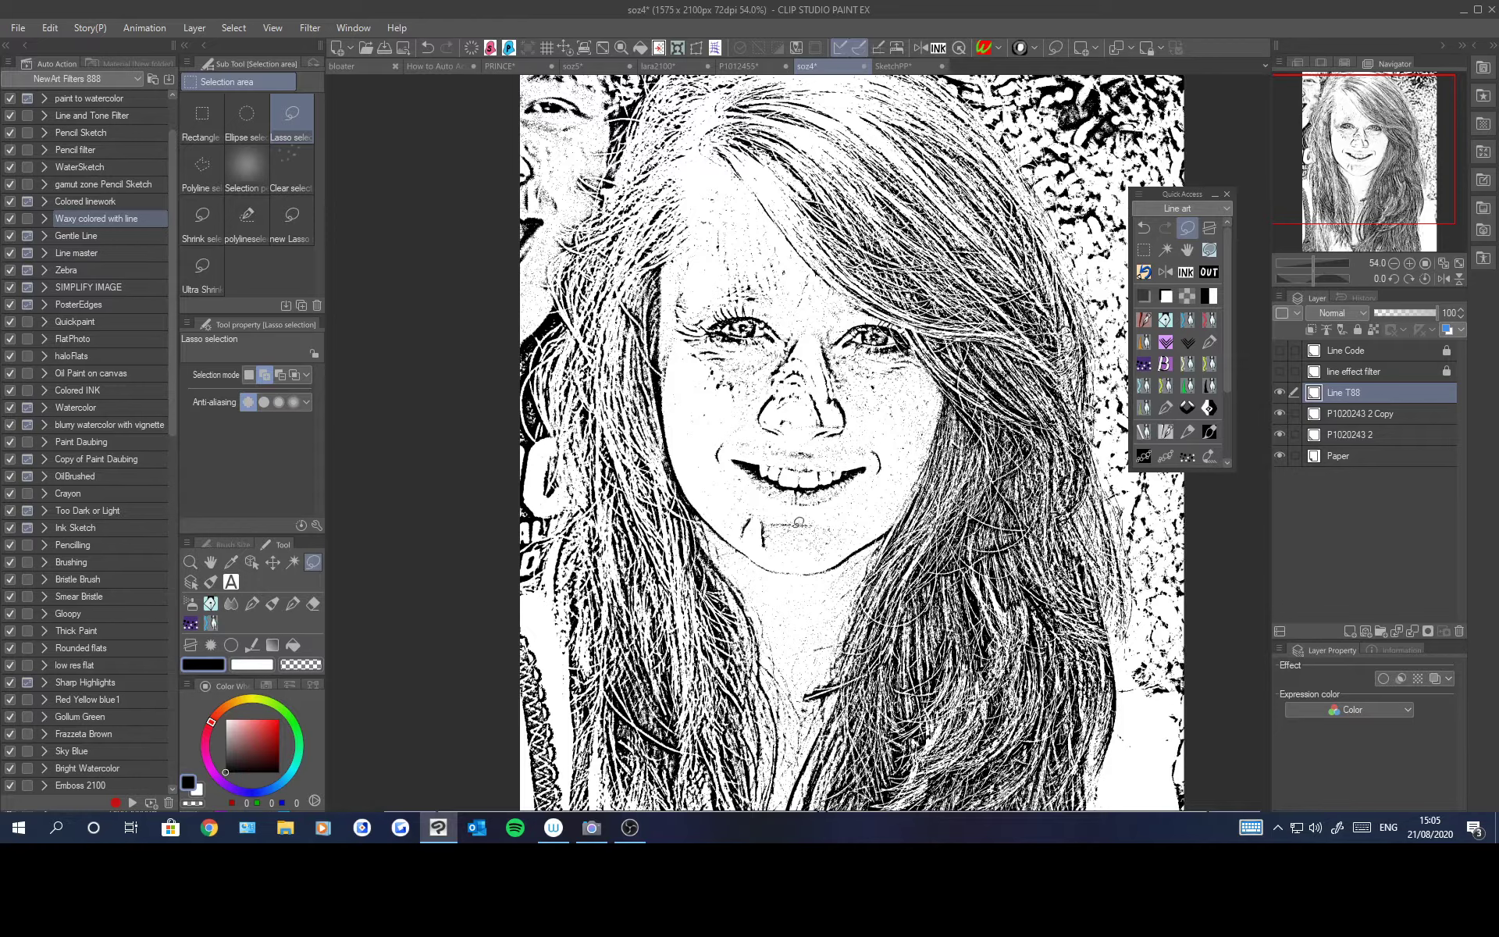
Step: Run the Clean line action on the portrait's line layer, then hide that layer
left_click(1033, 49)
left_click(1046, 313)
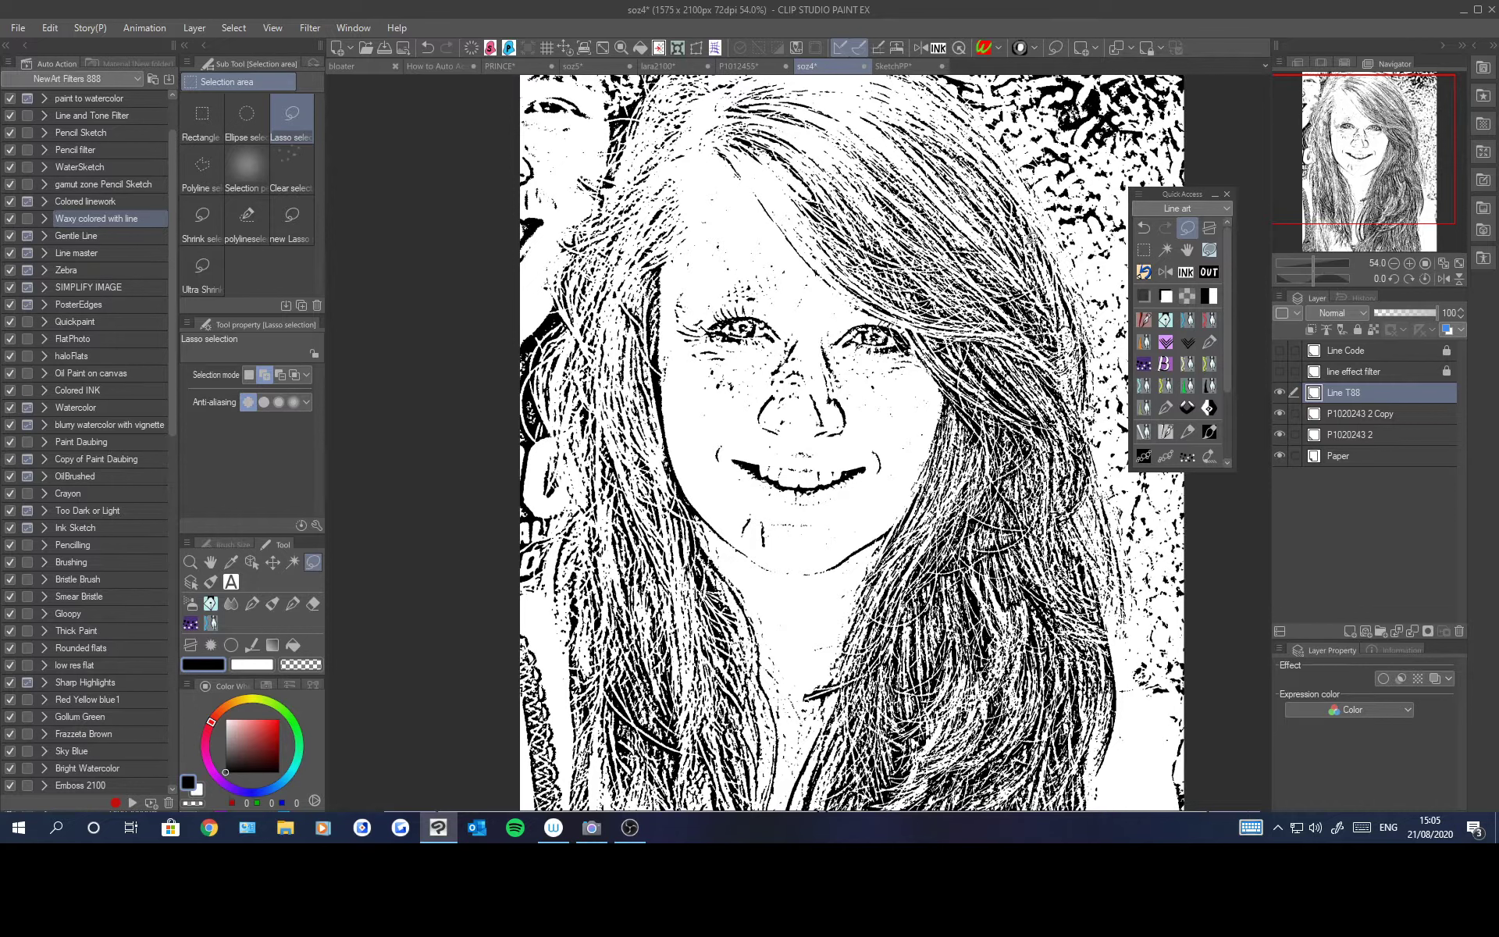
left_click(1281, 392)
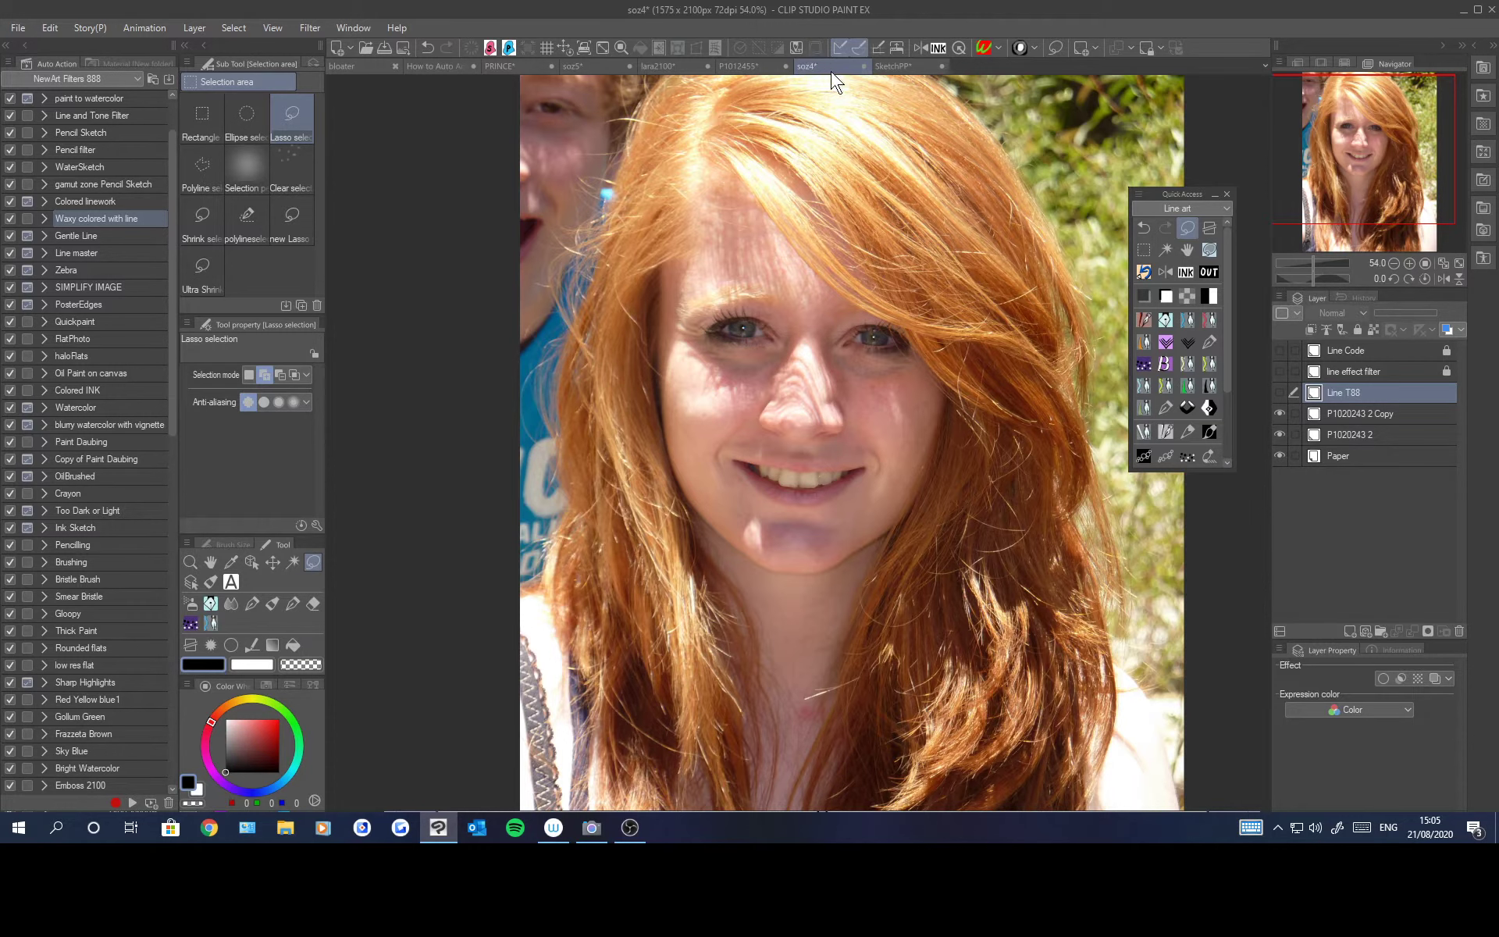
Step: Switch to the P1012455 document and show its Line toto and INK Copy layers
left_click(737, 68)
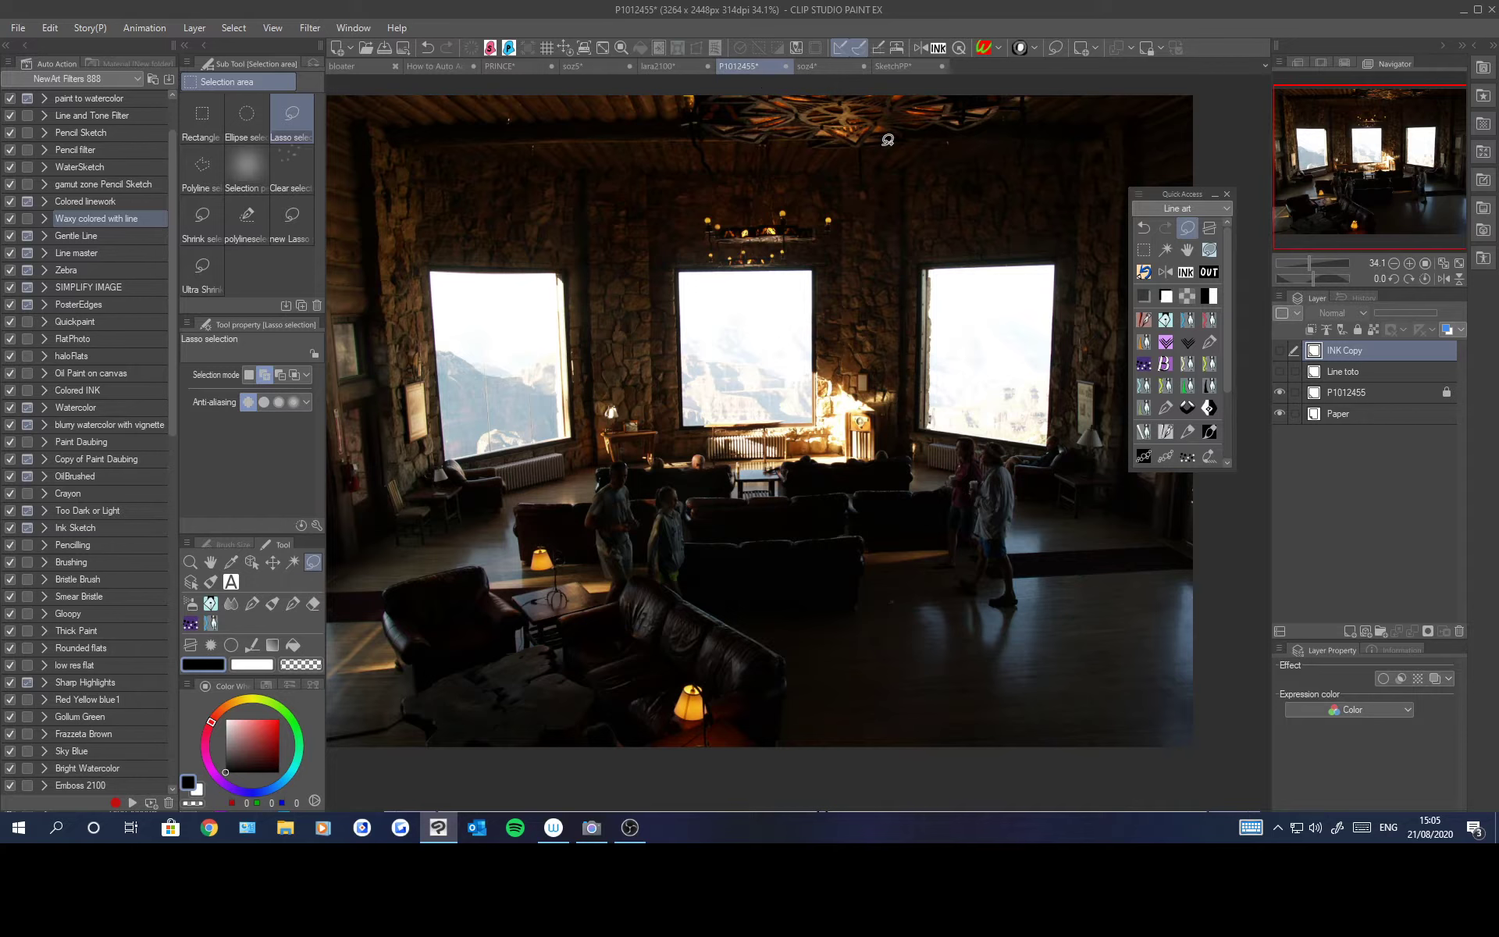
left_click(1281, 372)
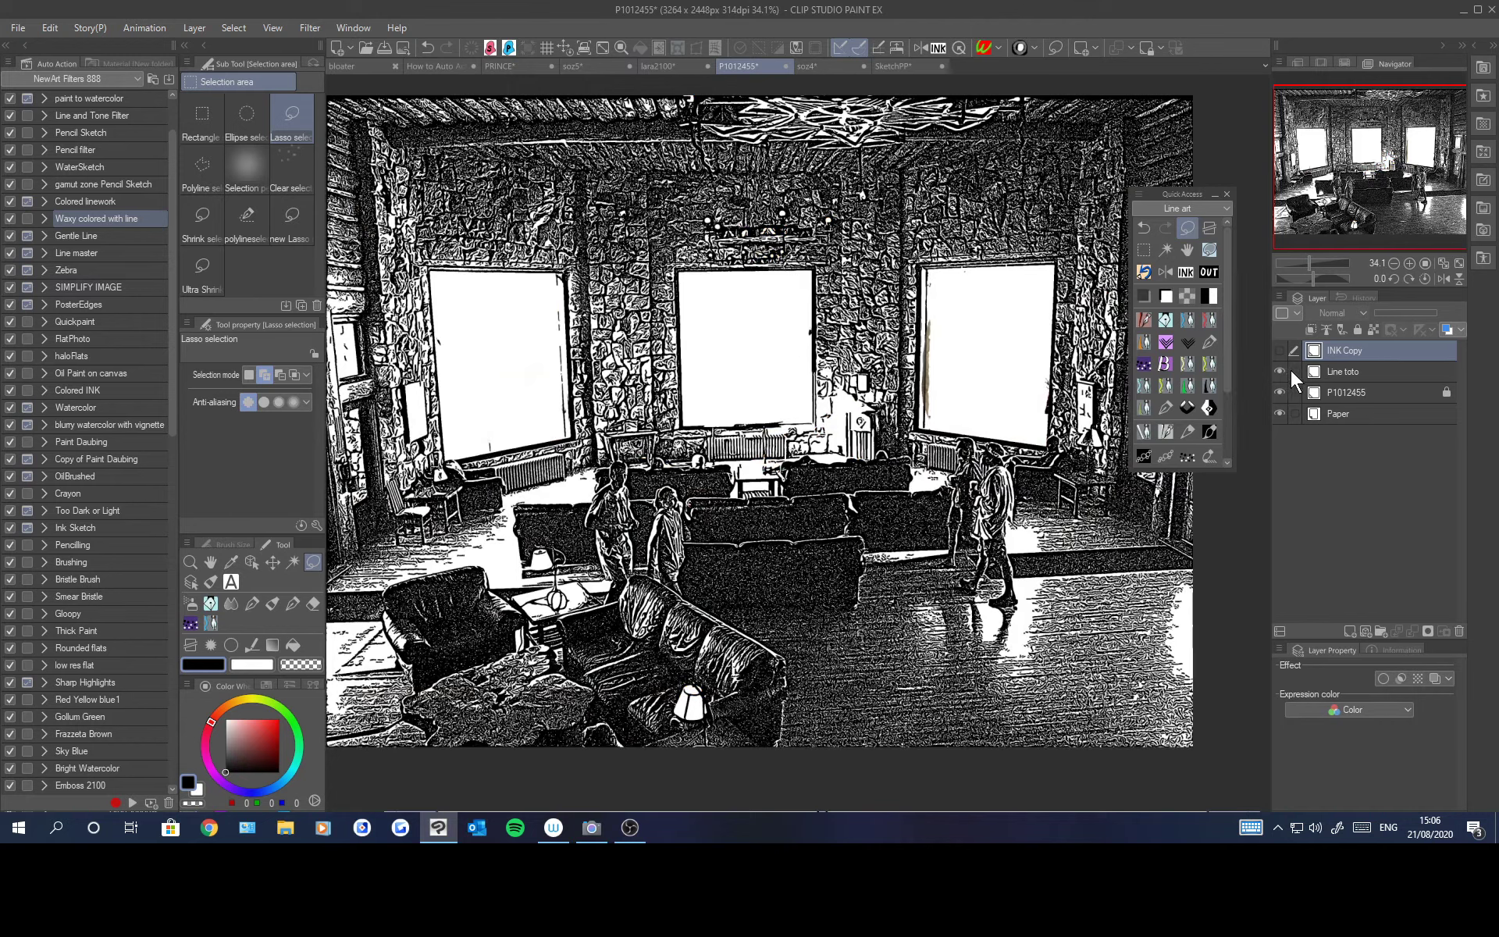
left_click(1280, 350)
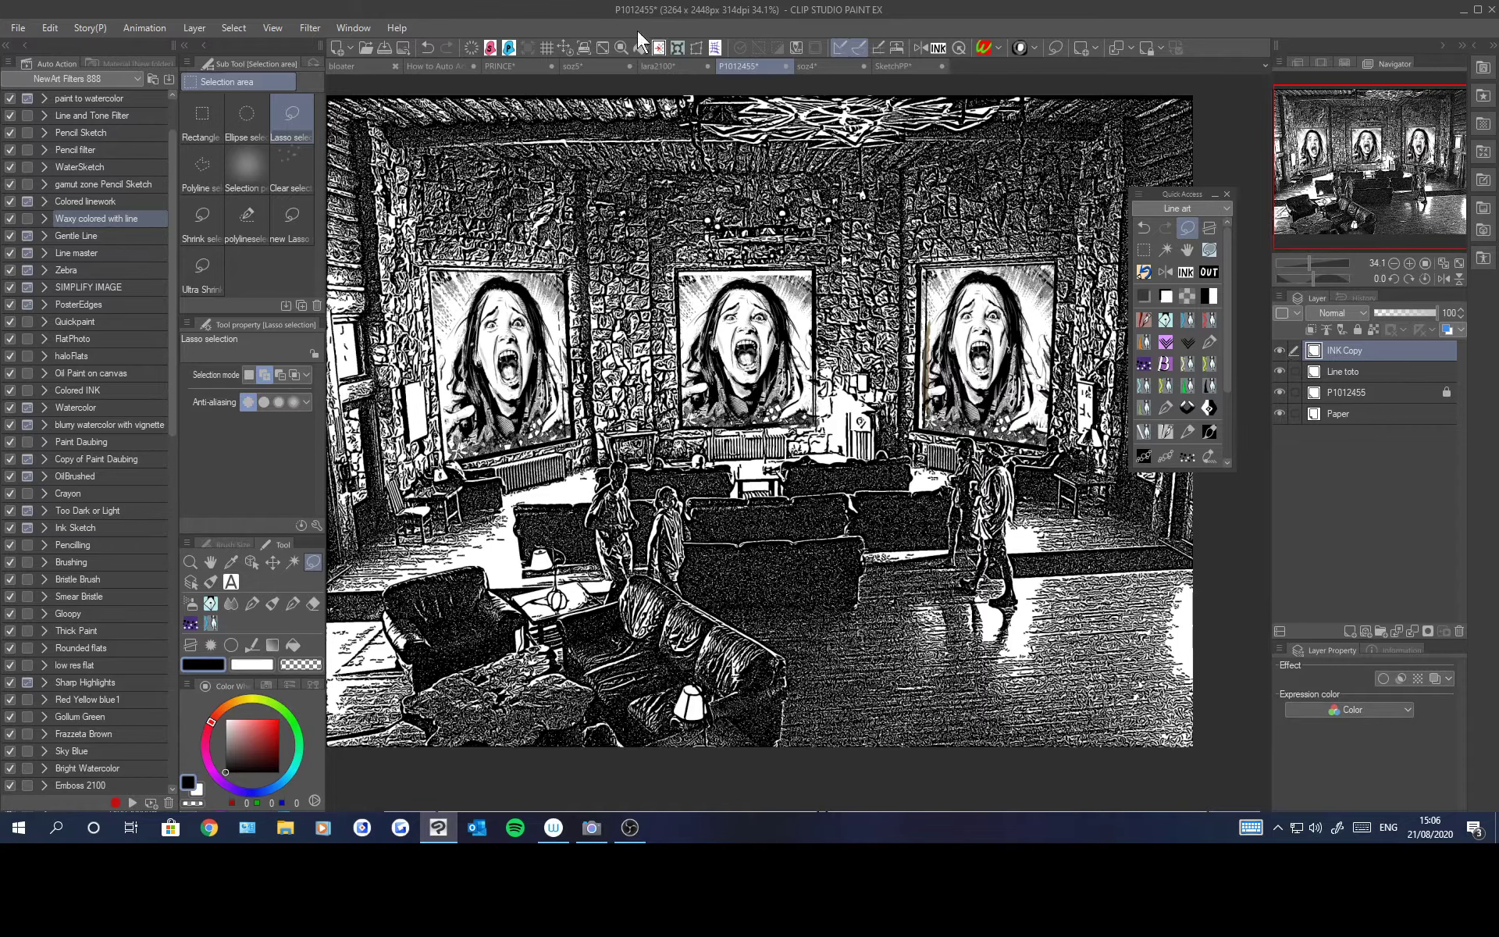
Step: Switch to the lara2100 document and bring its upside-down figures into closer view
left_click(662, 66)
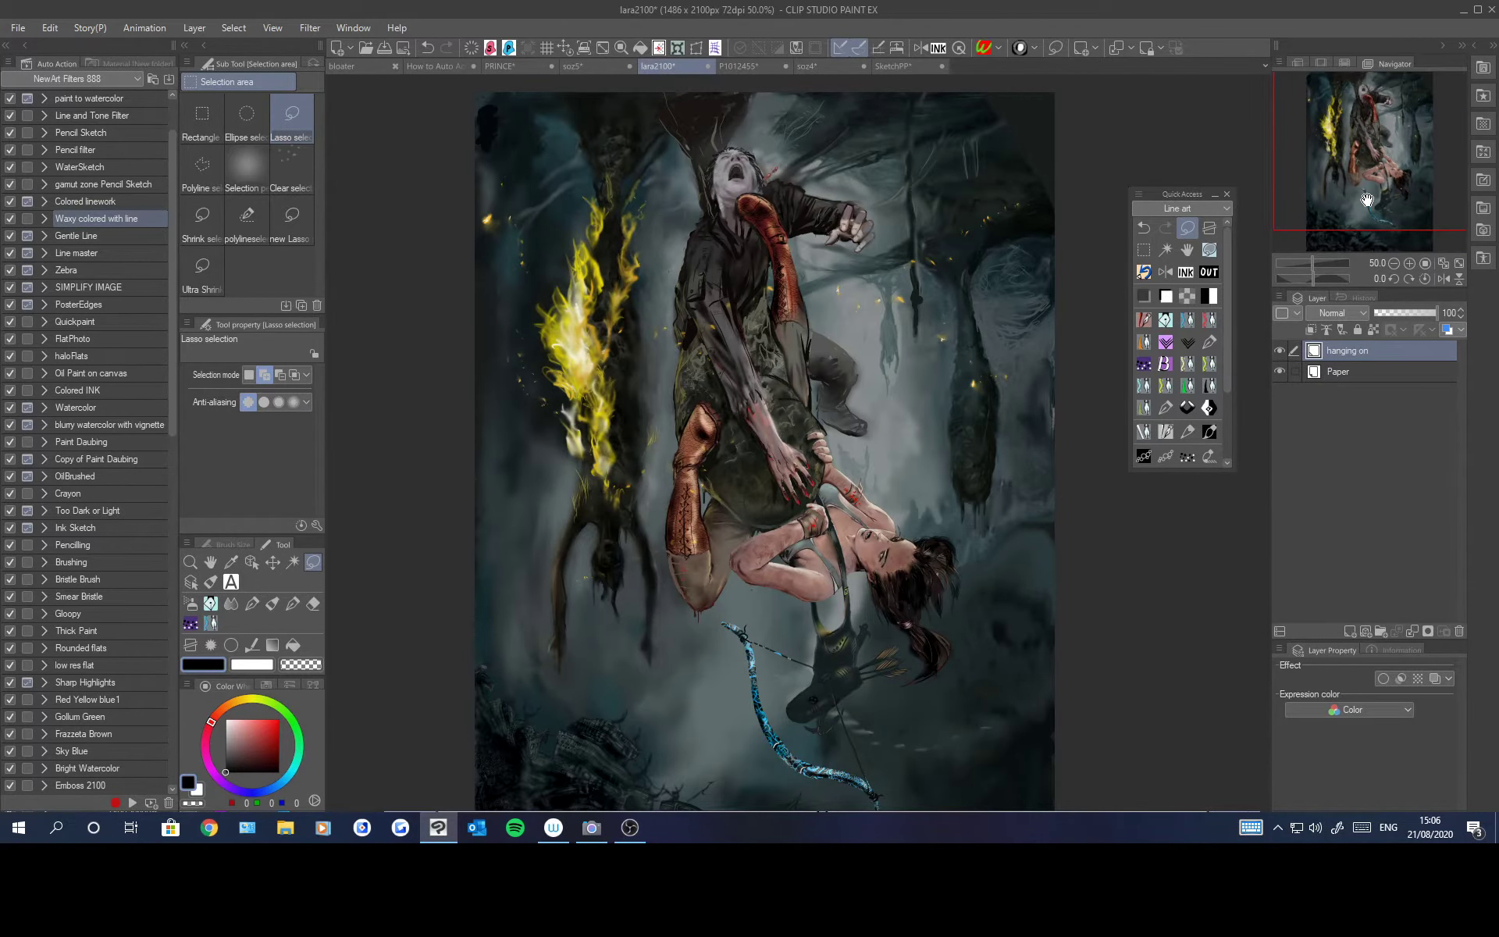
left_click_drag(1367, 201, 1369, 186)
scroll(1048, 515, "up", 1)
scroll(1048, 515, "up", 1)
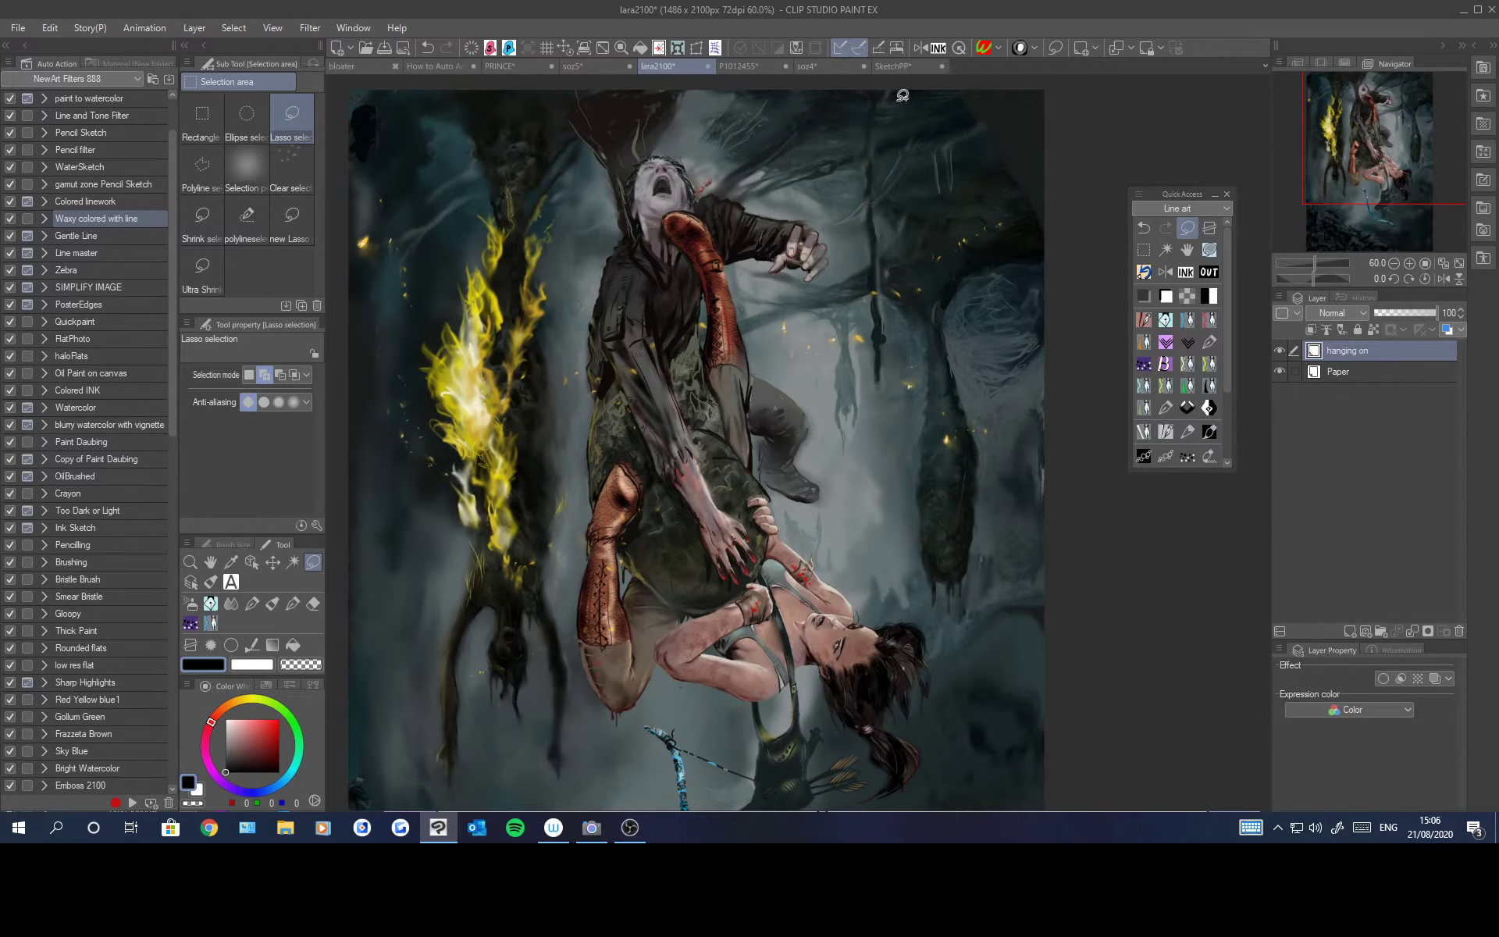
Step: Run the WaterSketch action on the hanging on layer, then delete the watersketch layer it adds
left_click(998, 49)
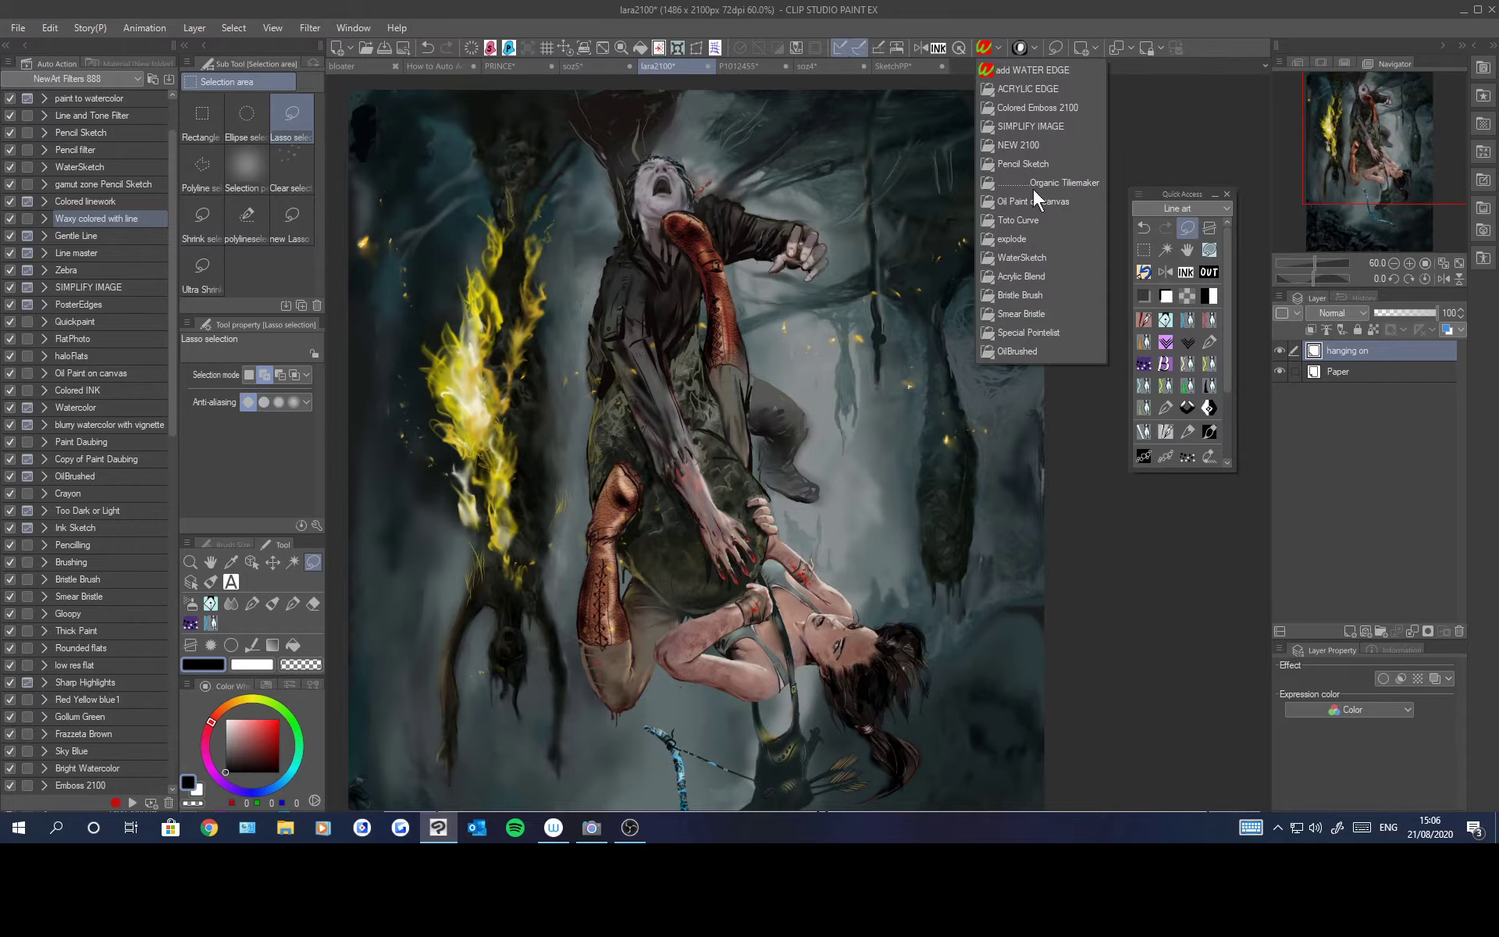
left_click(1027, 256)
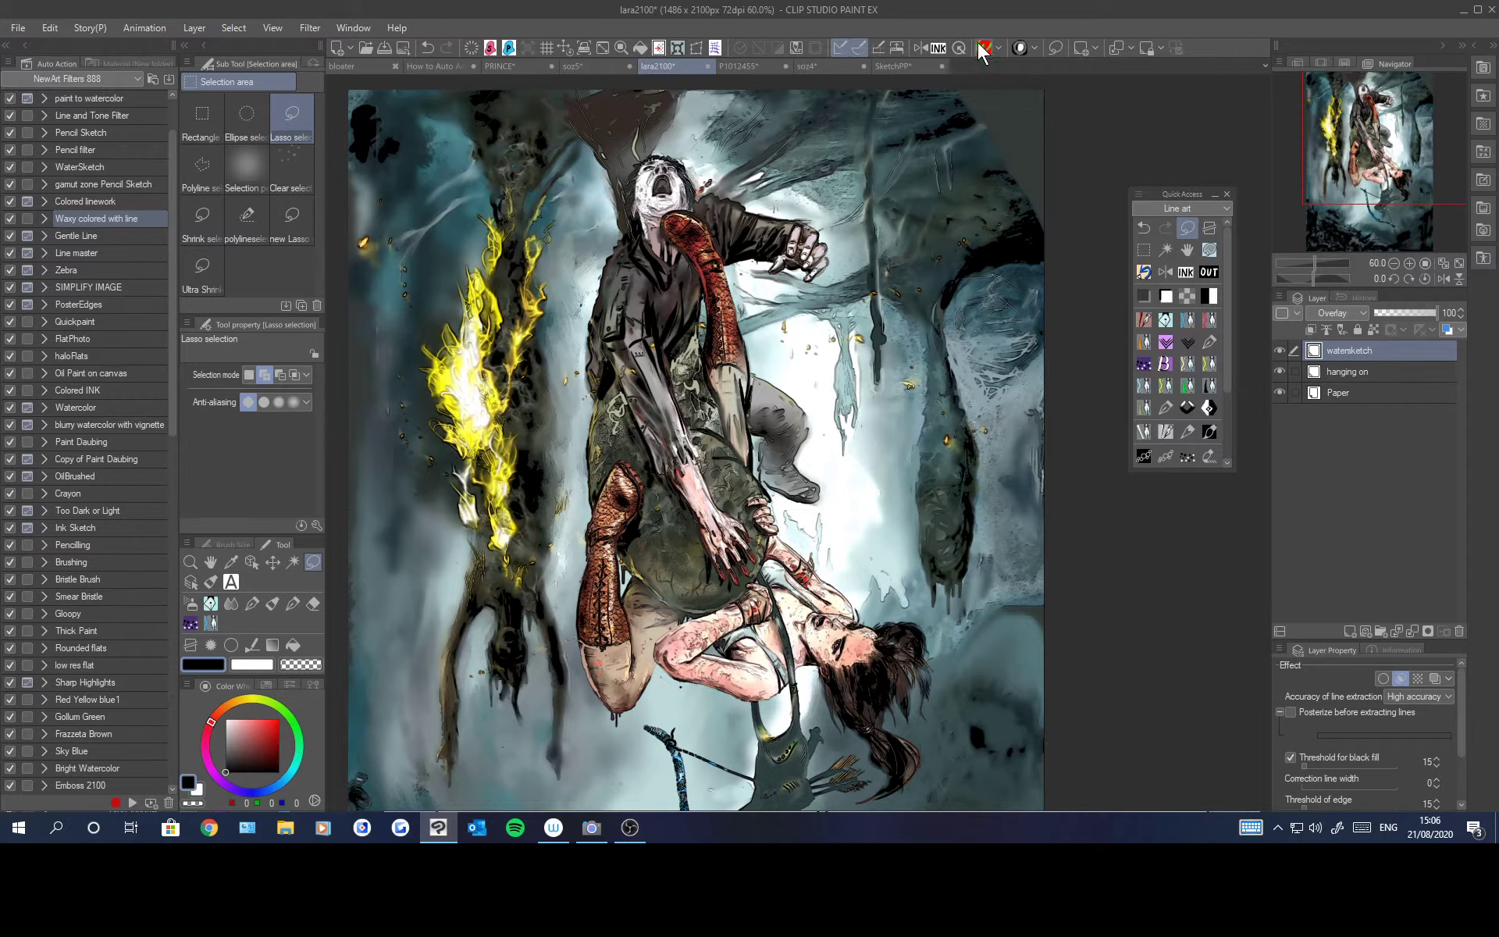
left_click(1459, 631)
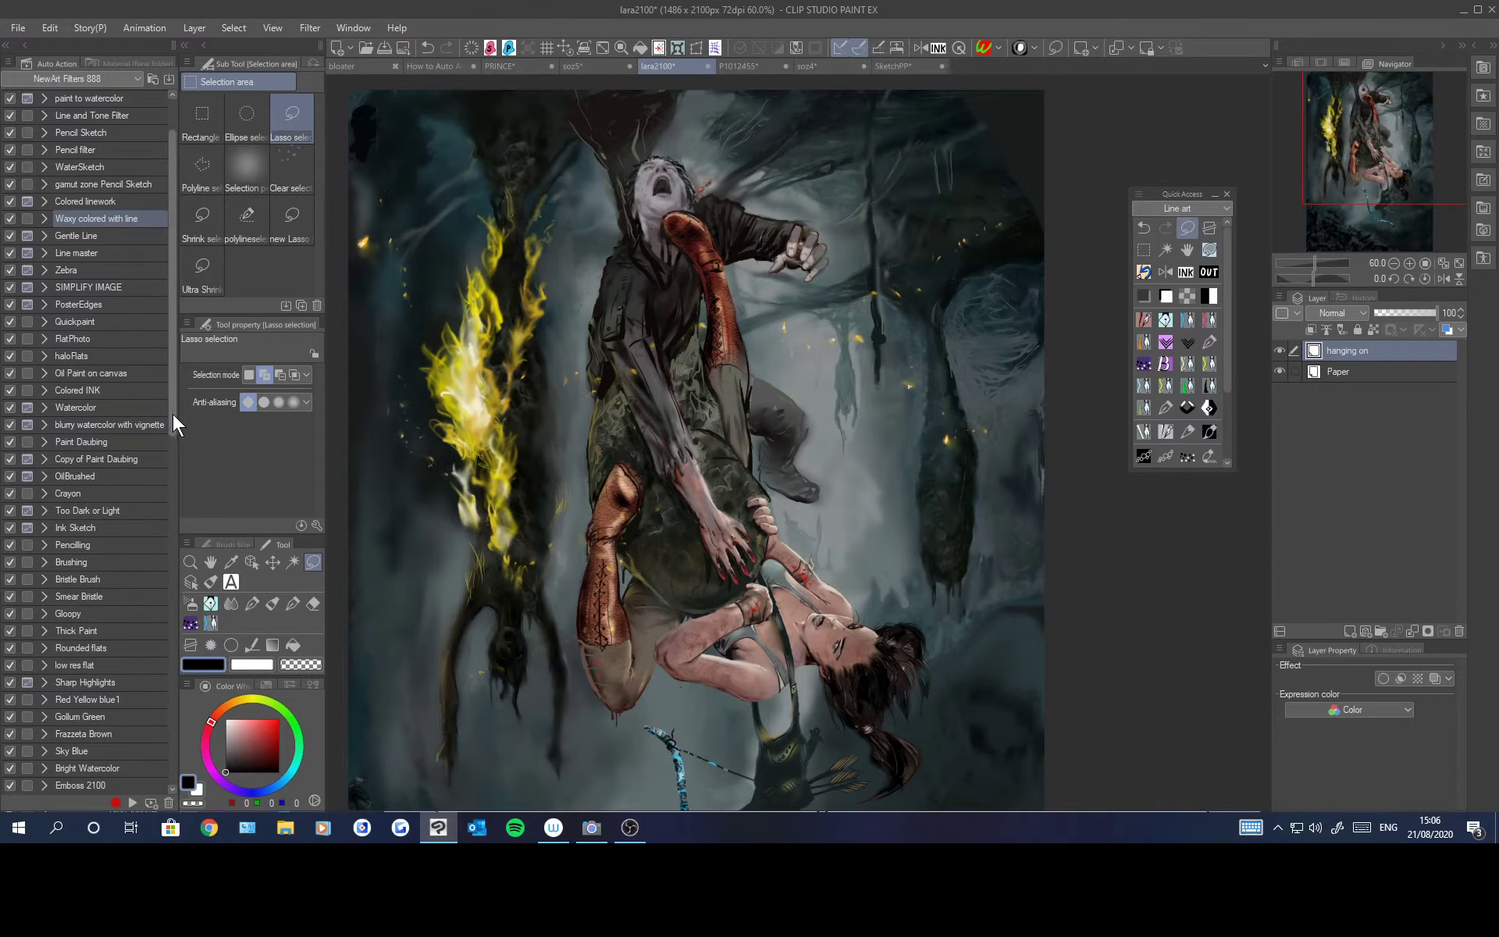
Step: Run the PLASTIC action on the artwork with a Gaussian blur strength of 12.60, then delete the Plastic layer
left_click_drag(171, 413, 183, 696)
double_click(67, 634)
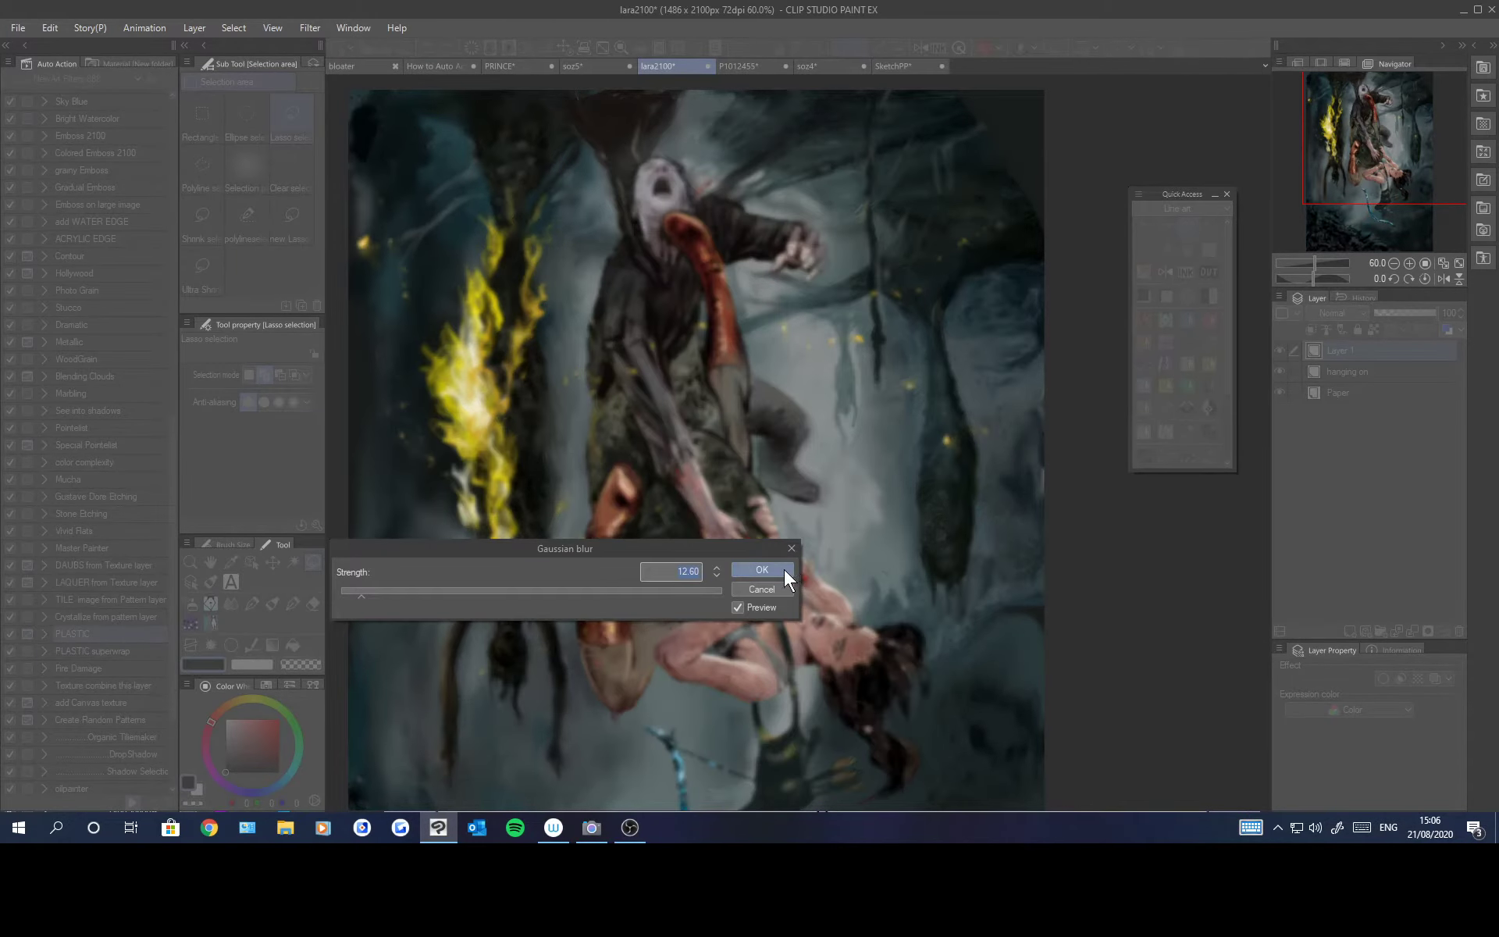
left_click(781, 569)
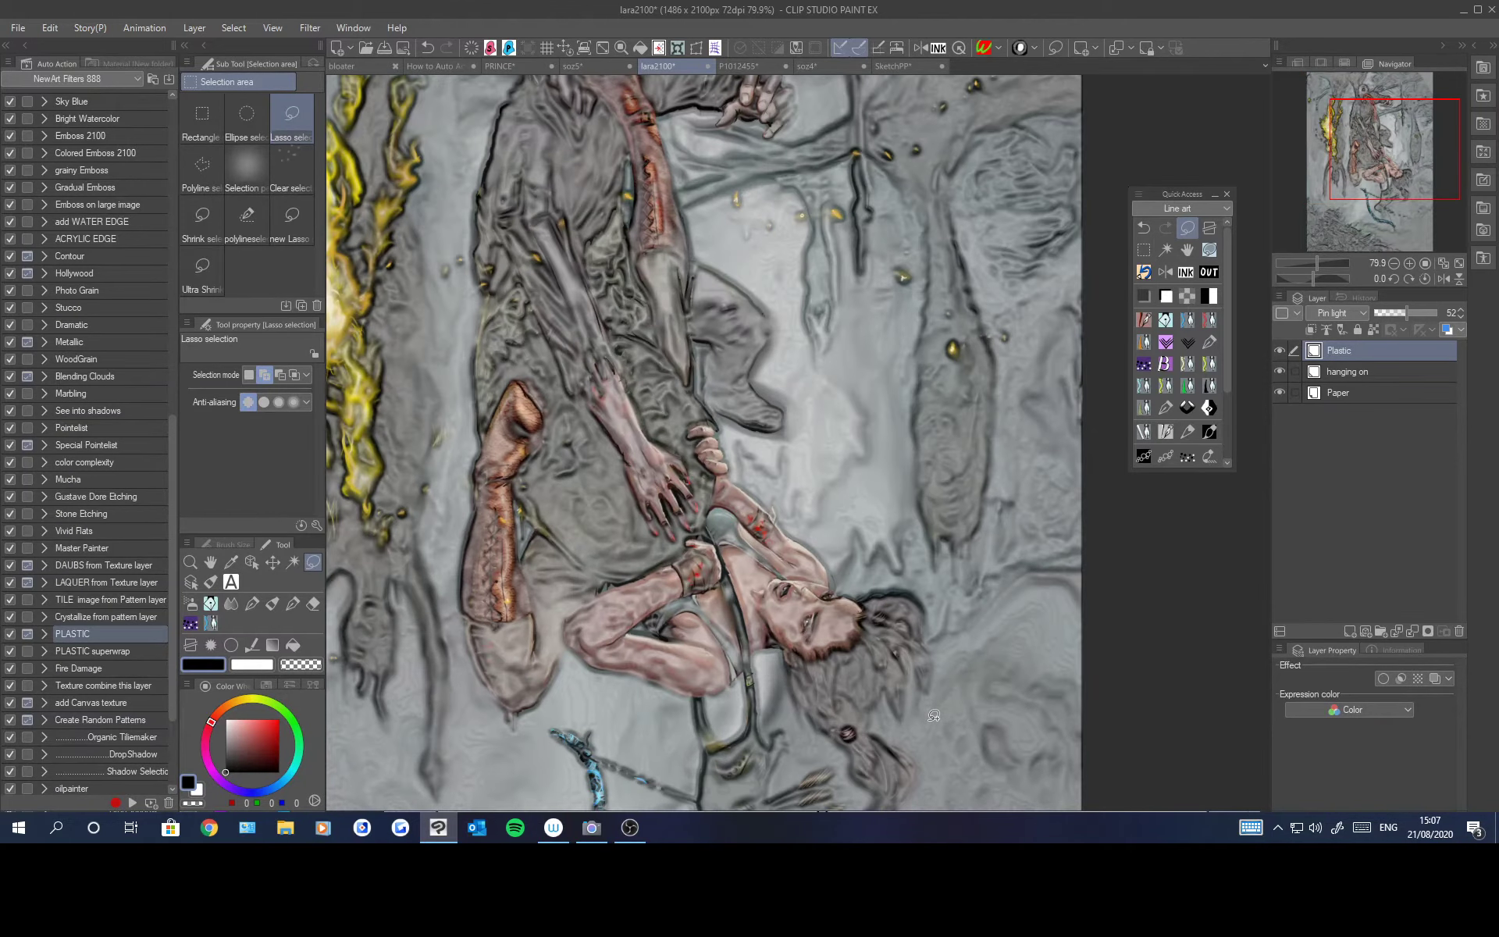
scroll(934, 715, "down", 2)
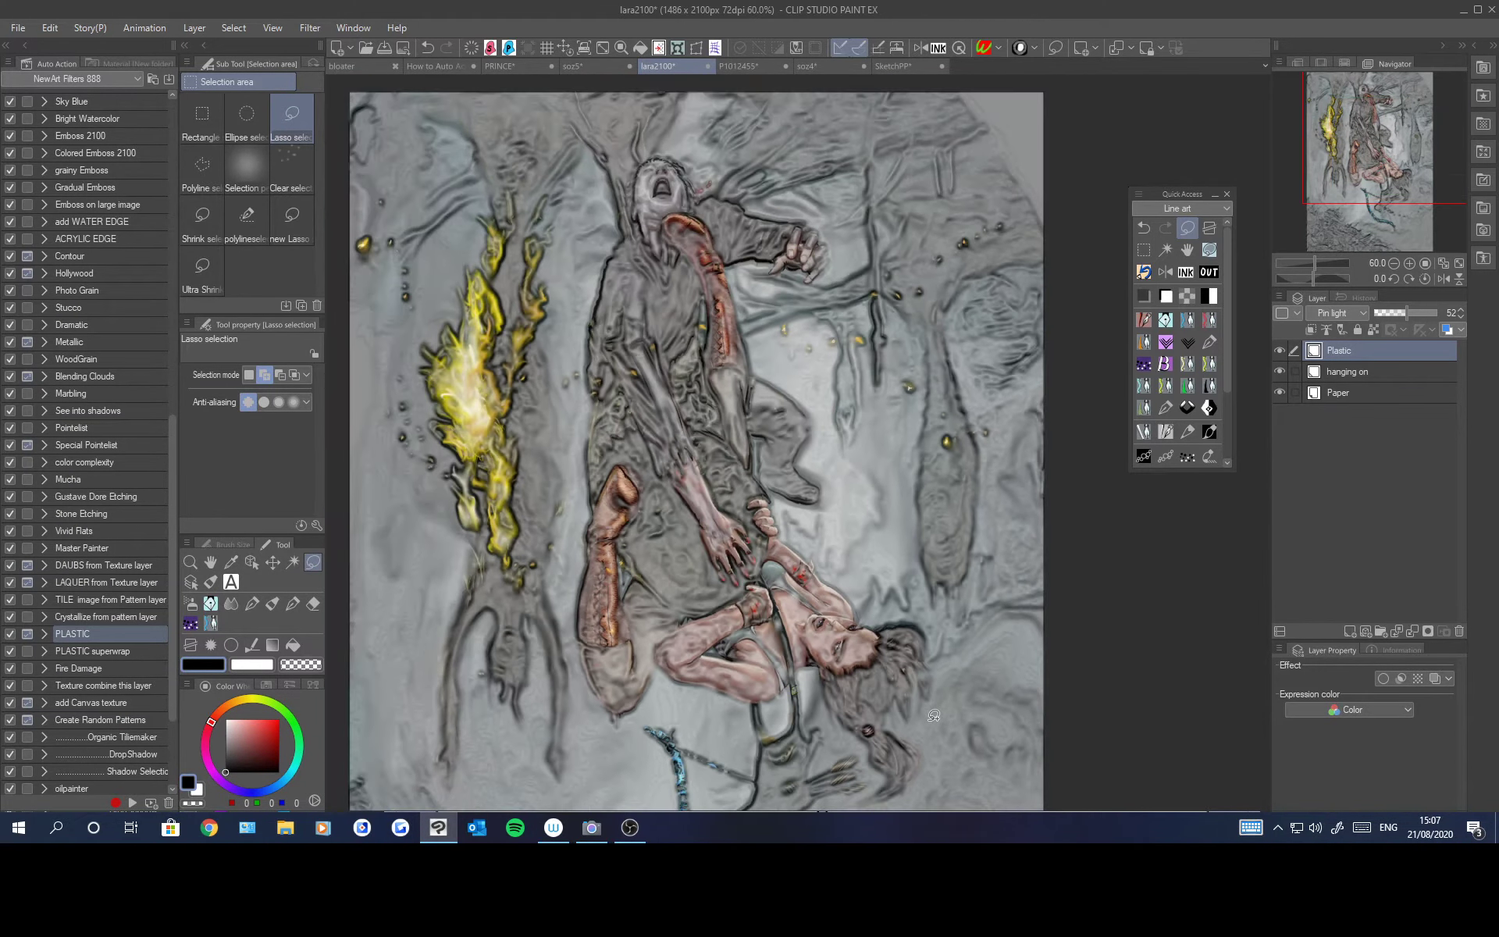
left_click(1460, 634)
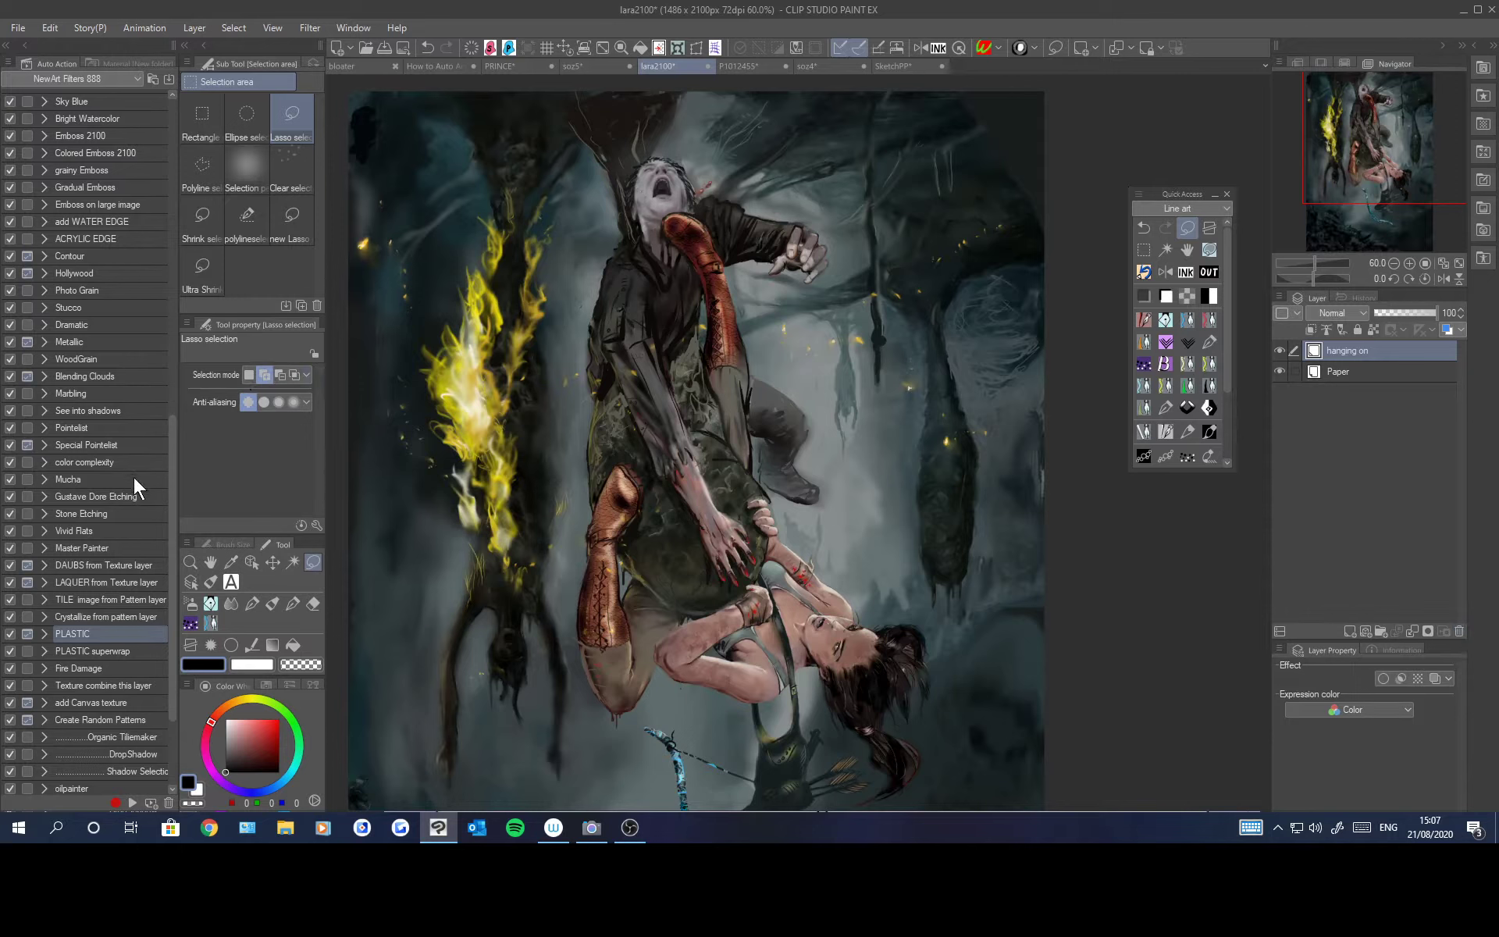
Step: Run the Gollum Green action on the hanging on layer to tint the artwork green
left_click_drag(175, 505, 194, 383)
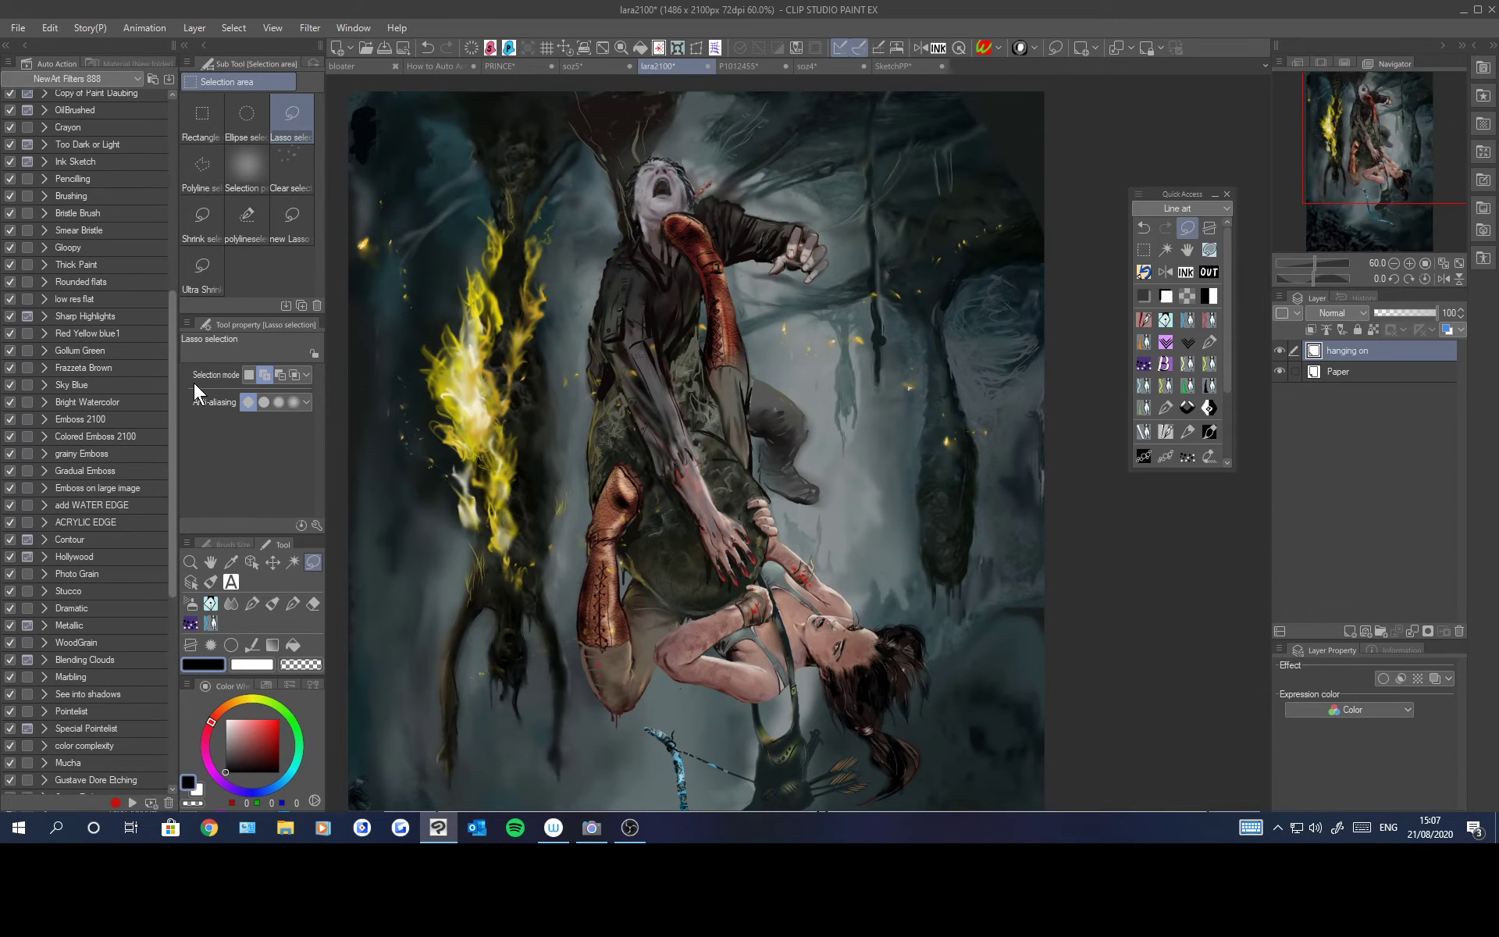
left_click(76, 347)
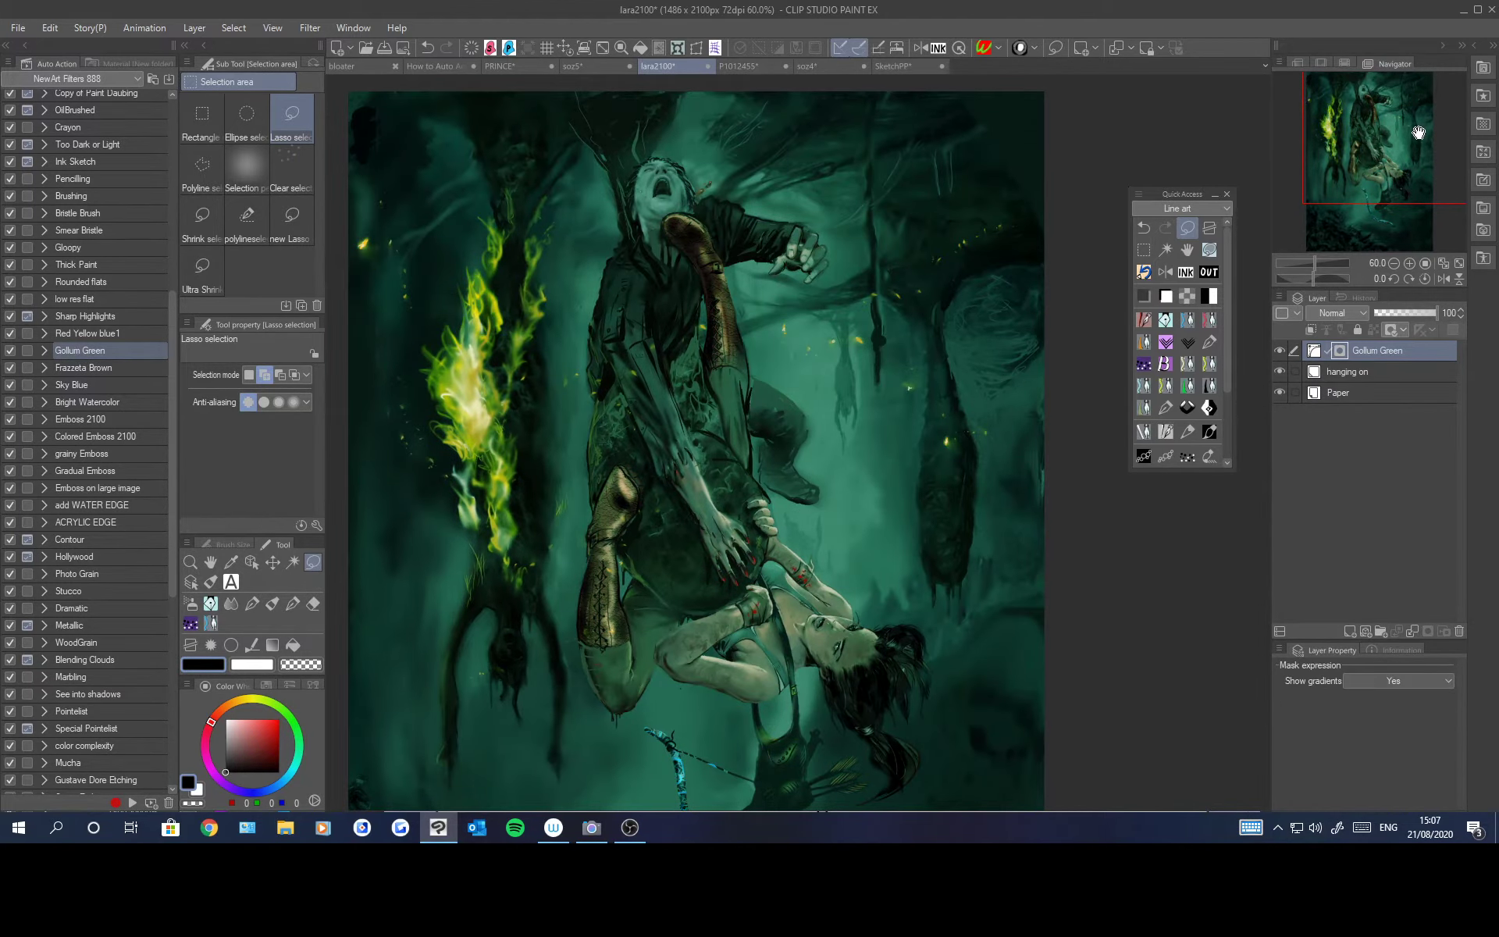
left_click_drag(1419, 131, 1416, 170)
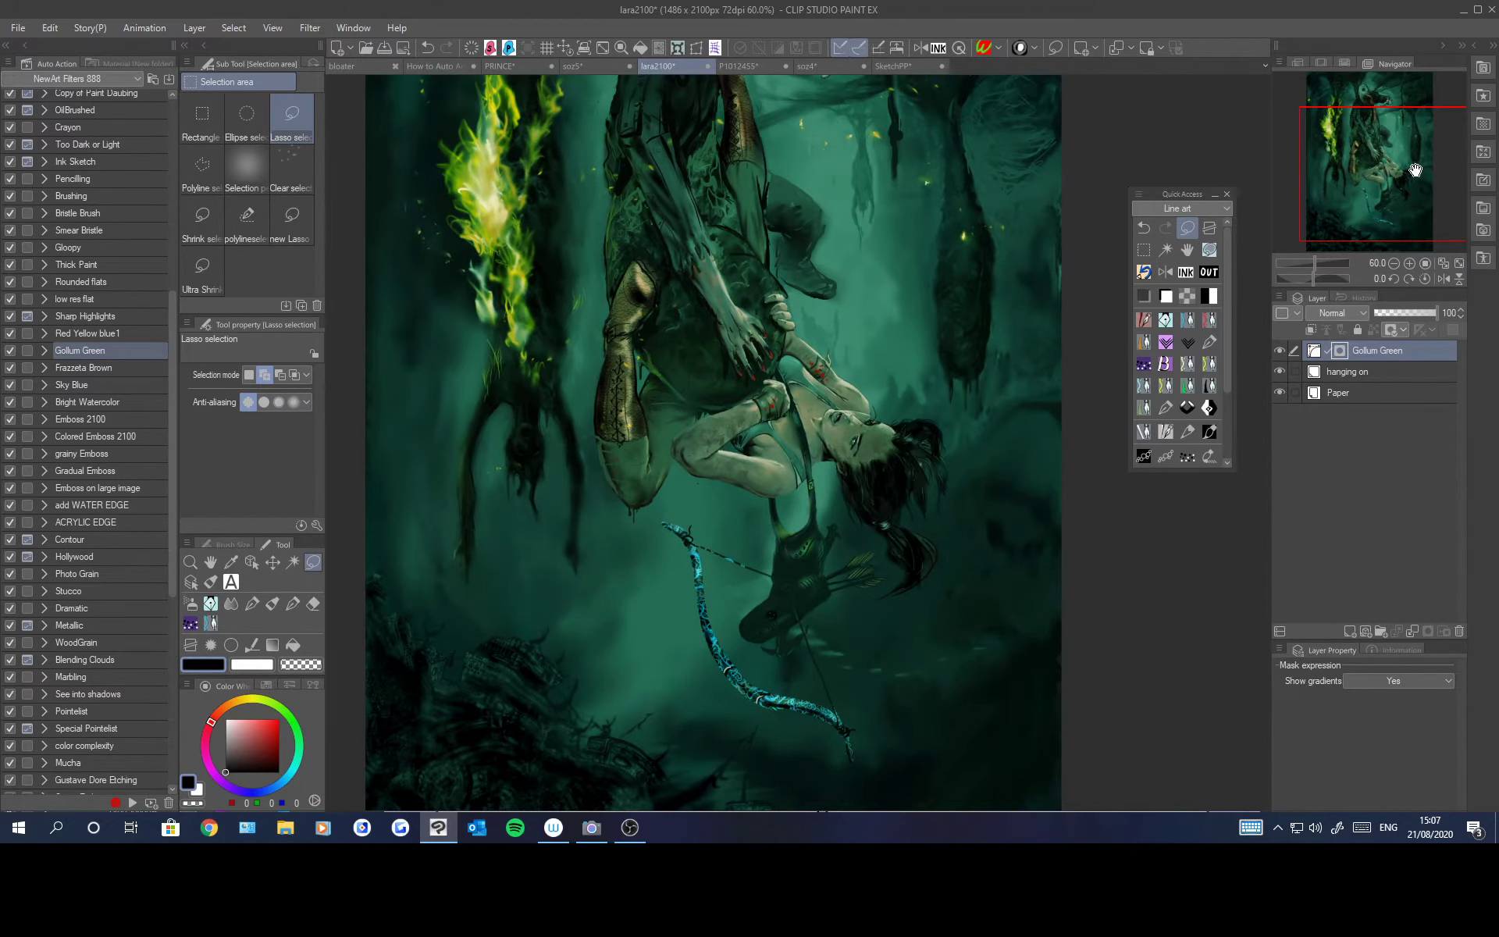
Step: Set up the Droplettes brush in grey (148, 148, 148) and add a new layer directly above the hanging on layer
left_click(224, 741)
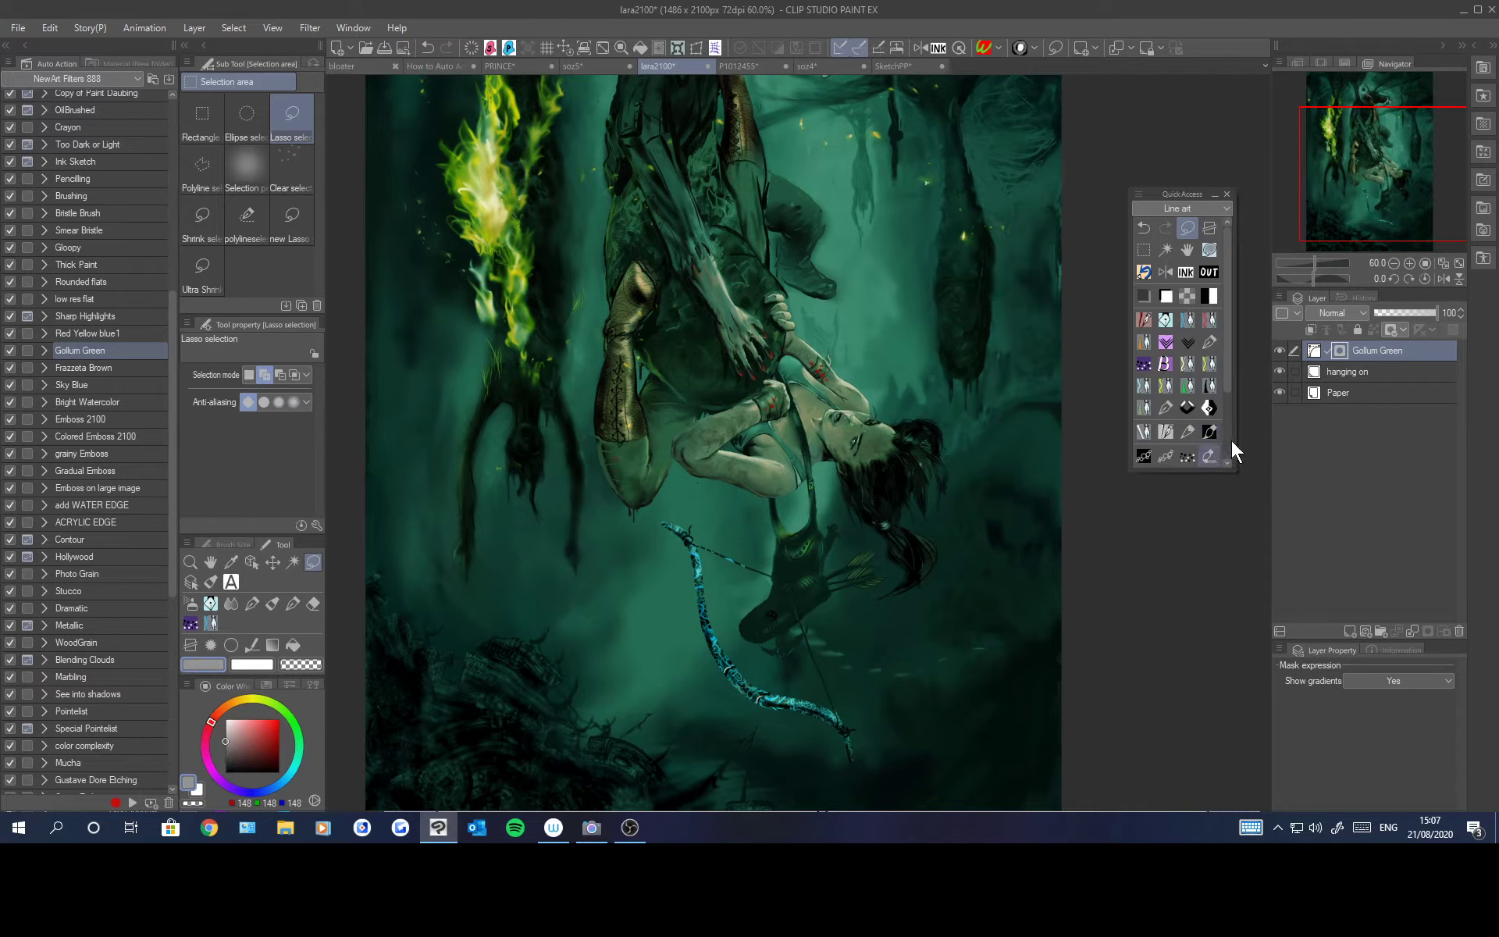
left_click(1210, 456)
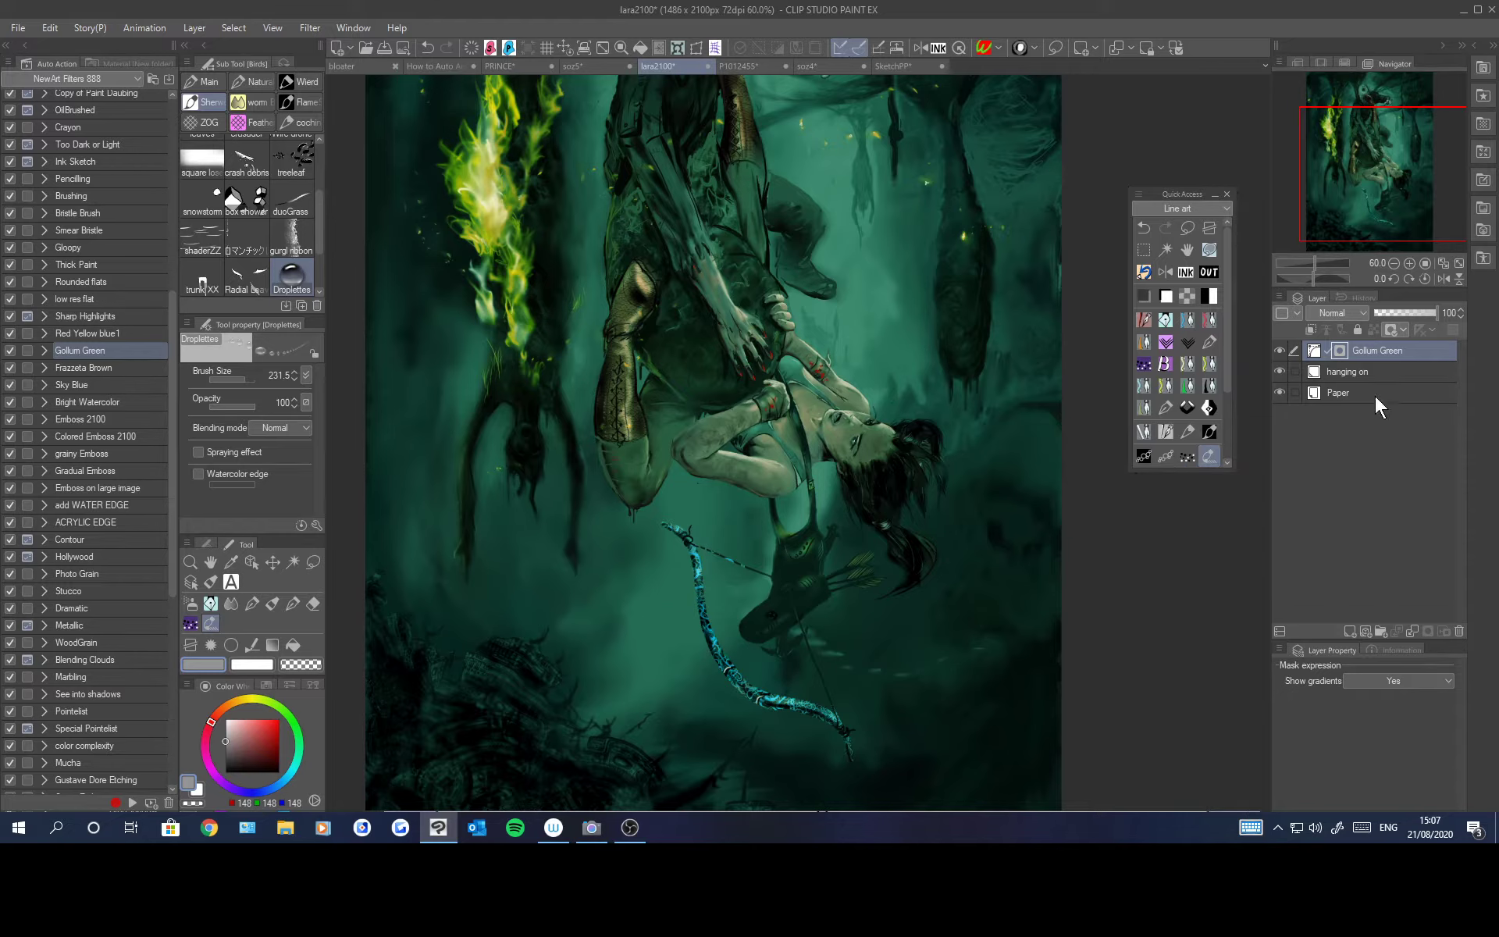
left_click(1368, 373)
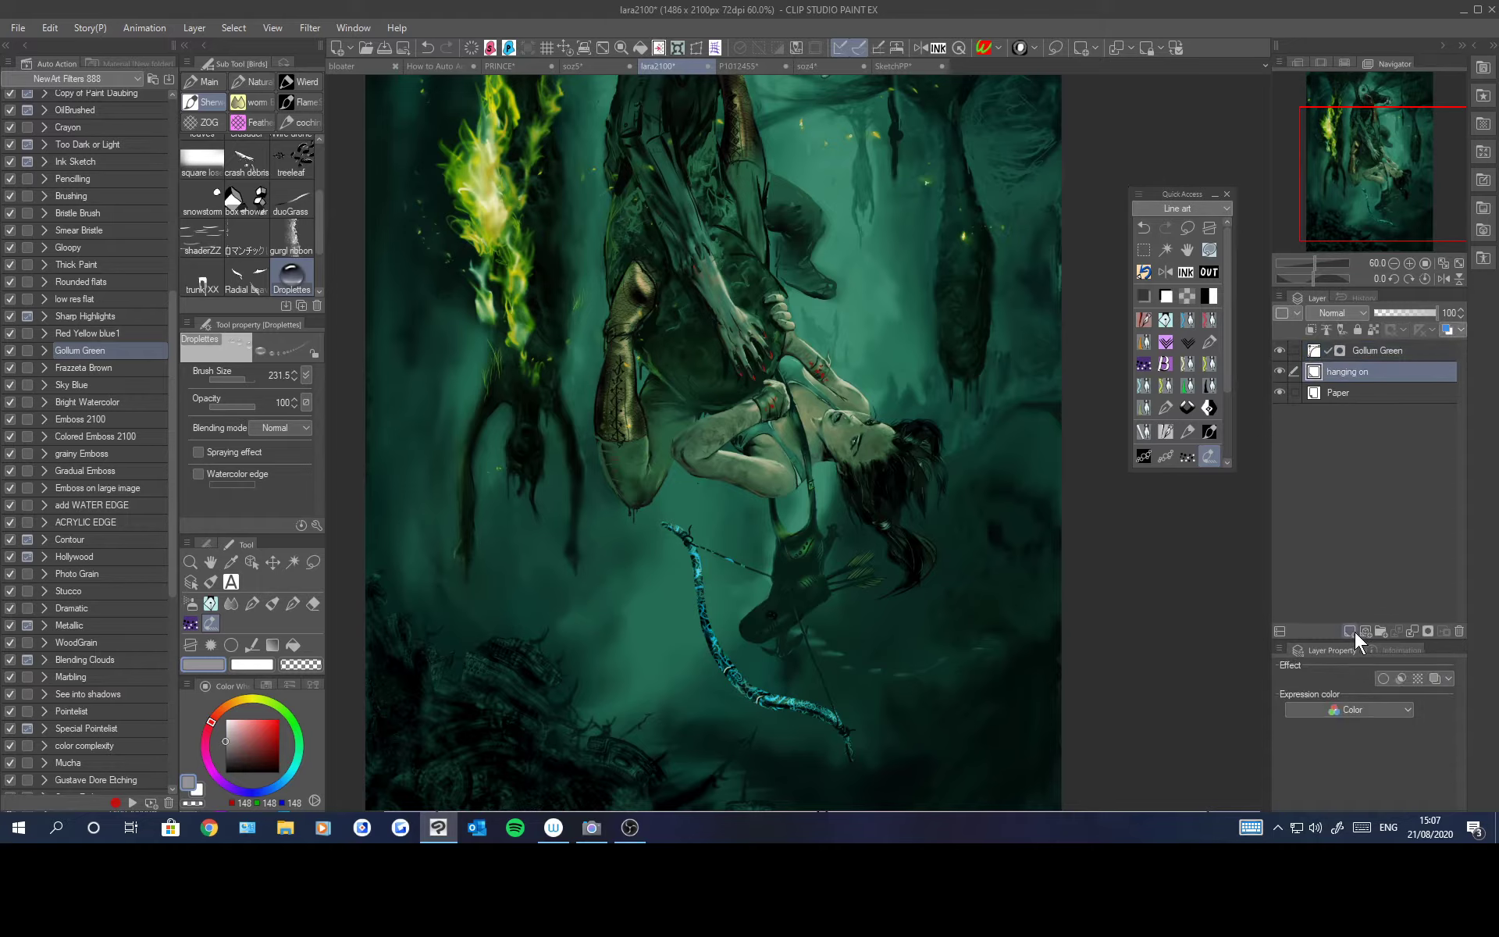
left_click(1349, 631)
Step: Paint trails of bubbles rising from both figures, around the bow and across the lower part of the artwork
mouse_move(851, 408)
left_mouse_down()
mouse_move(882, 309)
mouse_move(883, 125)
left_mouse_up()
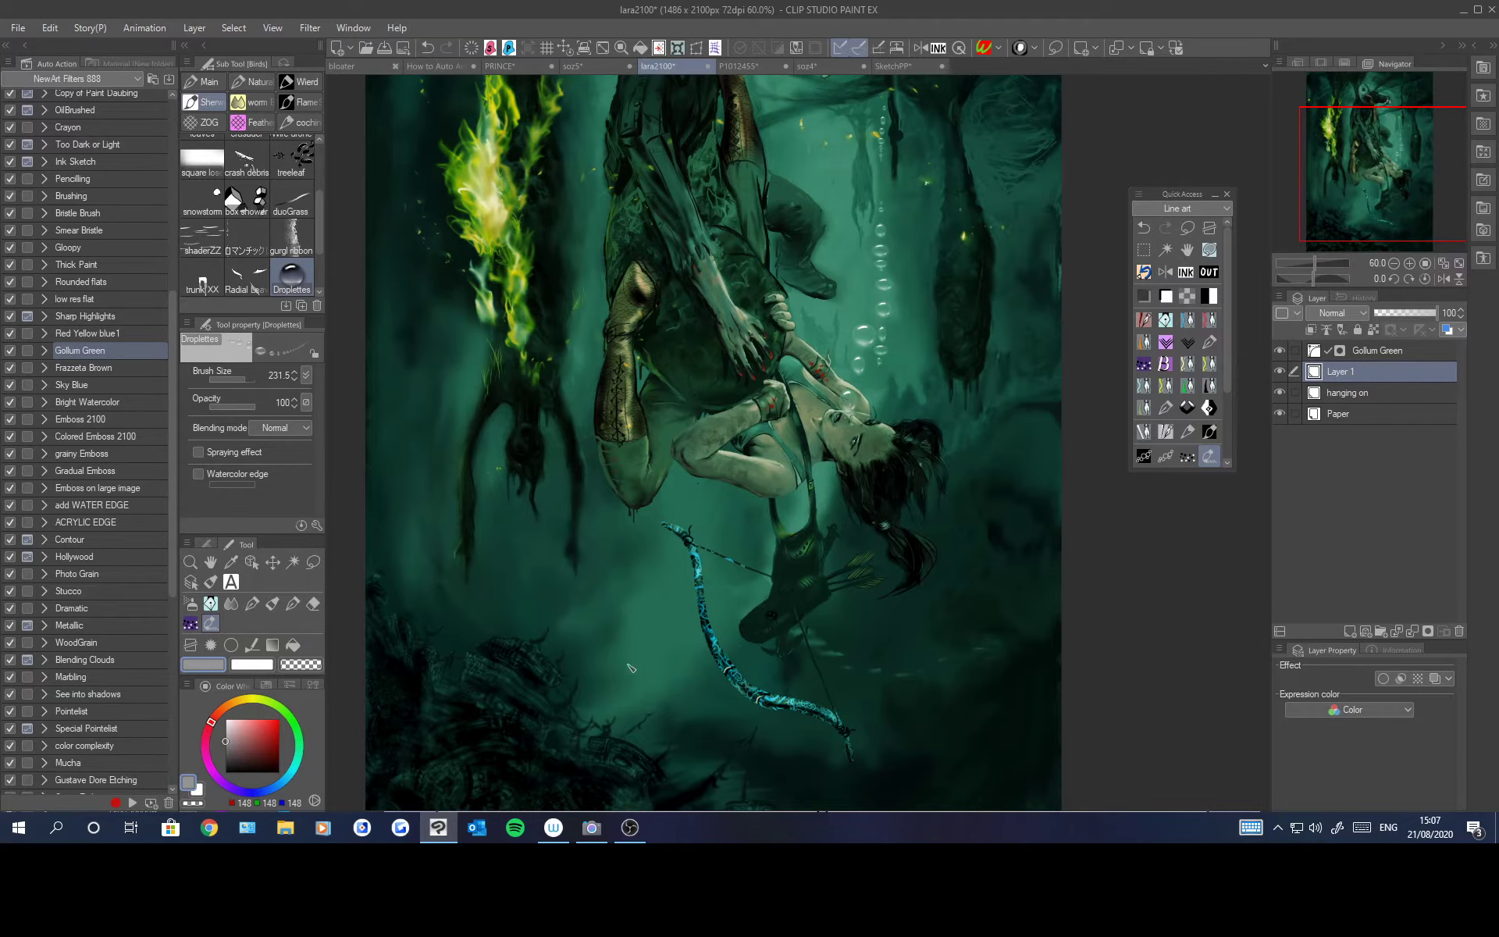
mouse_move(631, 668)
left_mouse_down()
mouse_move(562, 558)
mouse_move(816, 621)
mouse_move(937, 562)
mouse_move(1010, 480)
left_mouse_up()
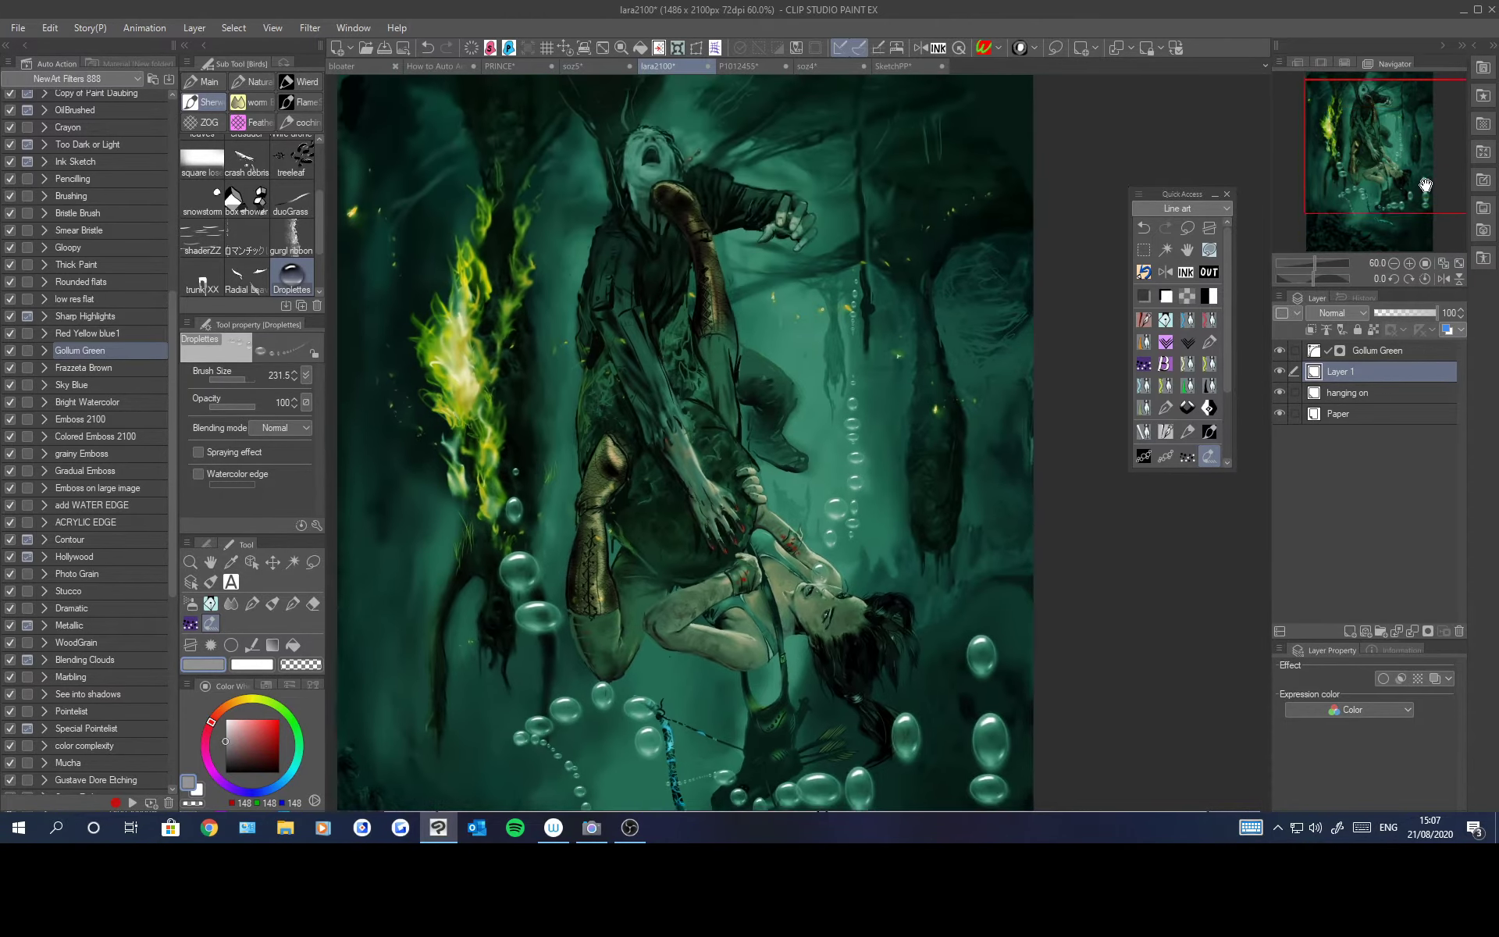
left_click_drag(1420, 221, 1412, 159)
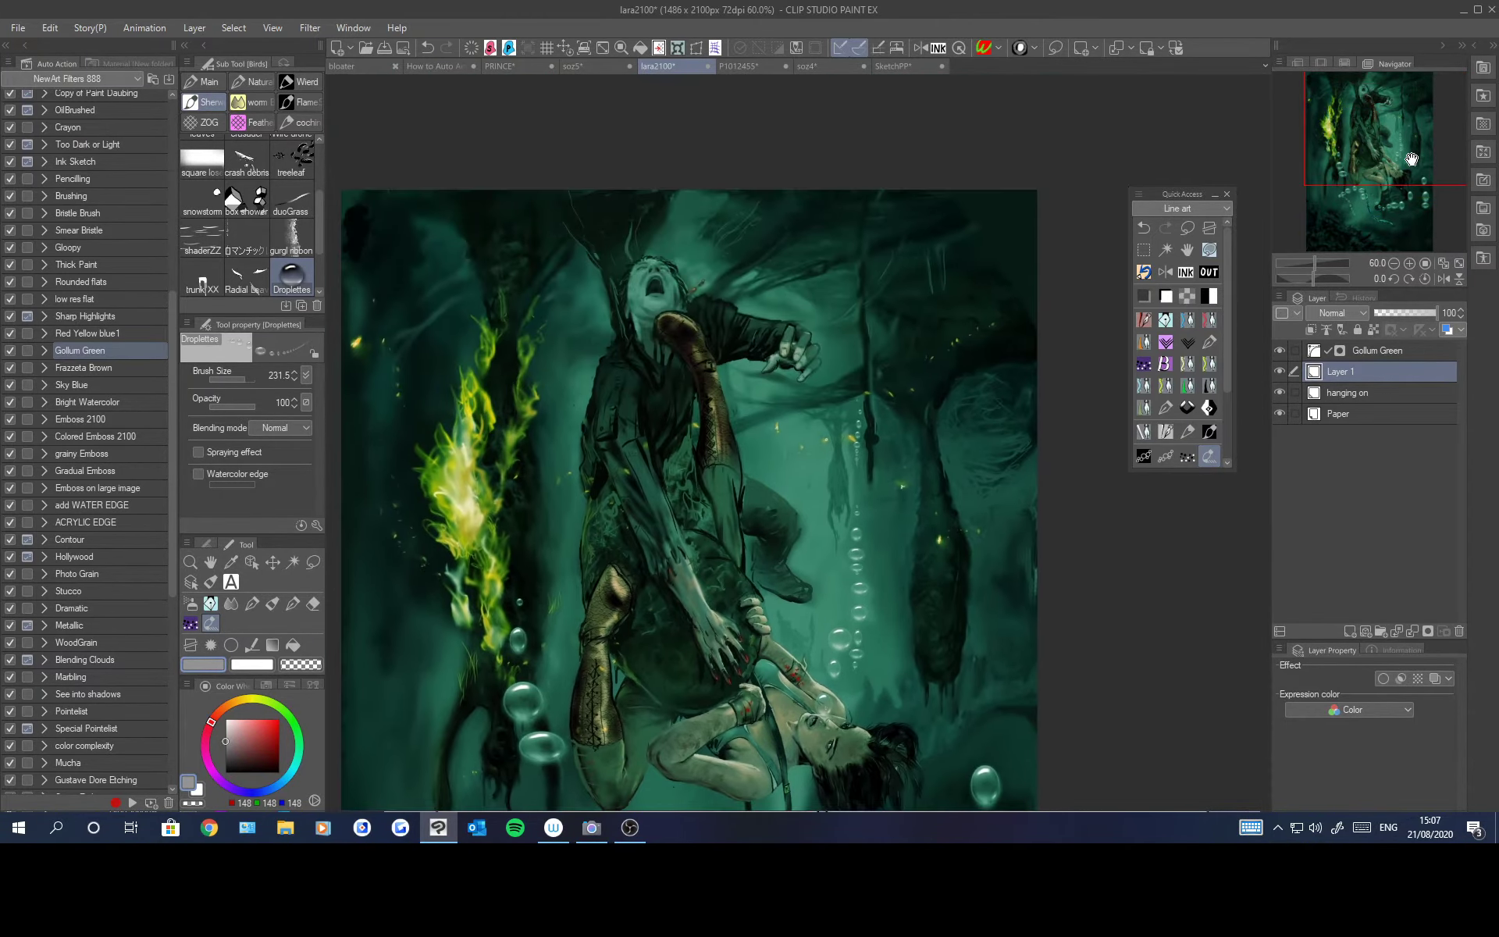
mouse_move(709, 587)
left_mouse_down()
mouse_move(713, 388)
mouse_move(738, 317)
mouse_move(701, 272)
mouse_move(662, 286)
mouse_move(712, 209)
left_mouse_up()
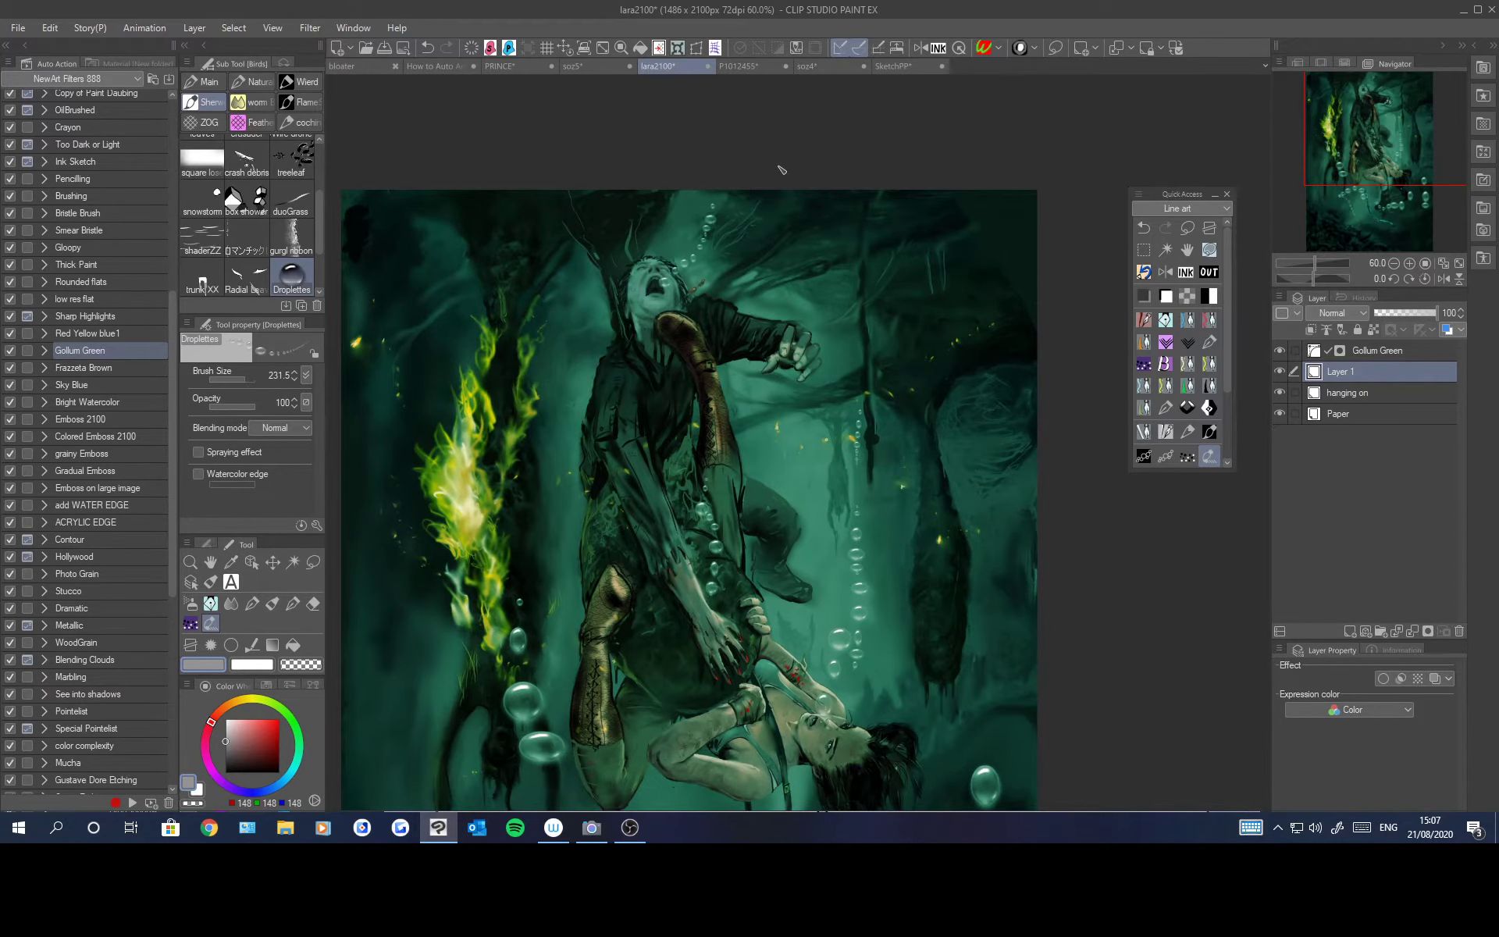
left_click_drag(1416, 156, 1402, 228)
left_click(1394, 266)
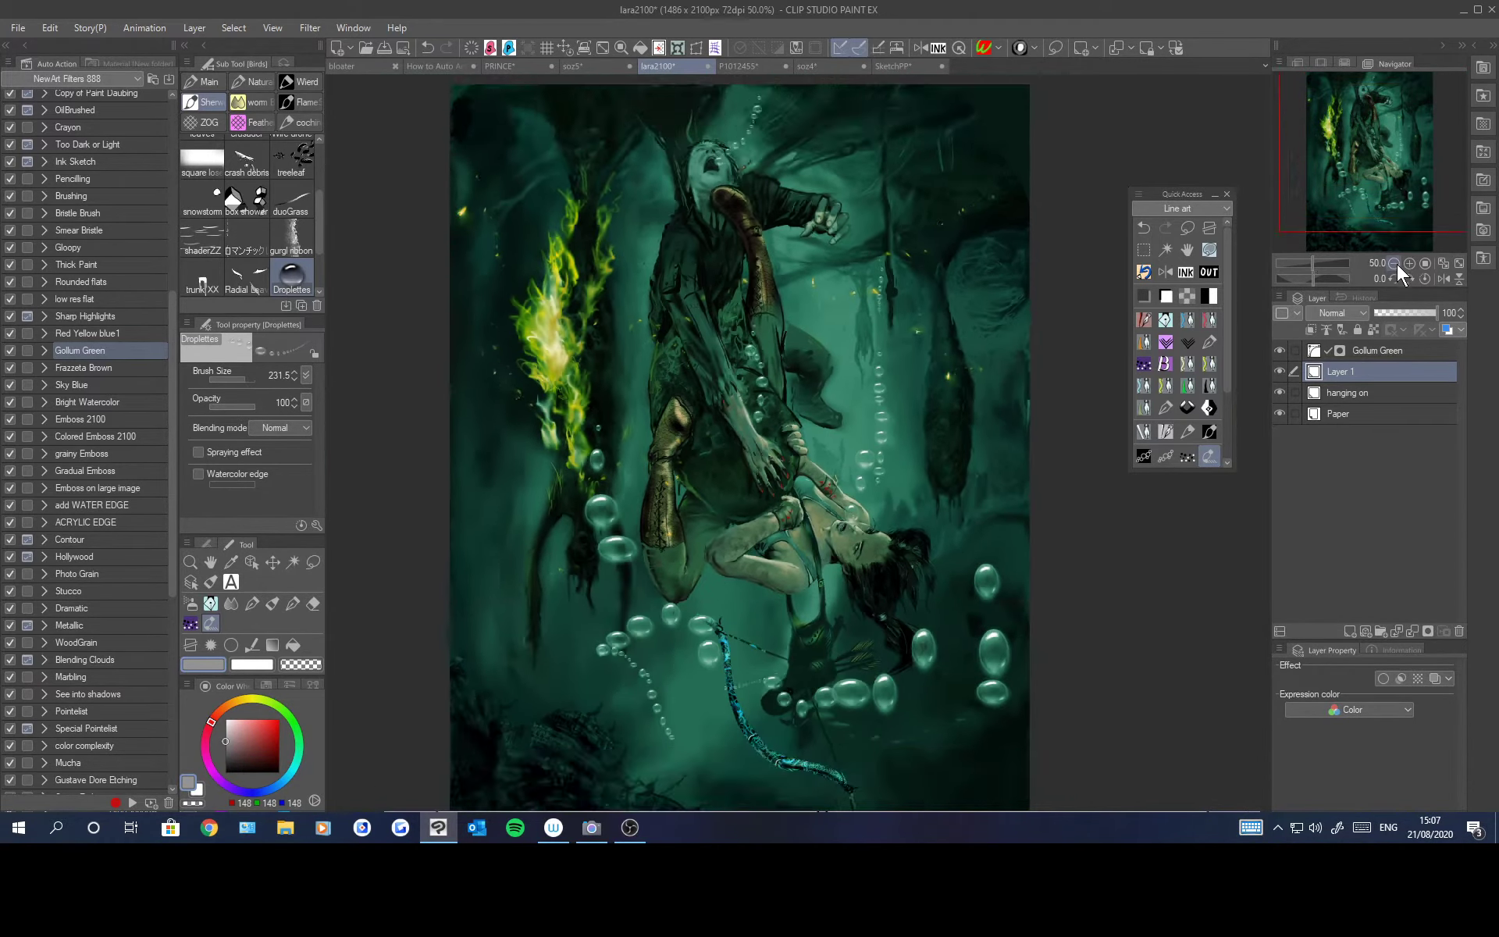
left_click(1394, 265)
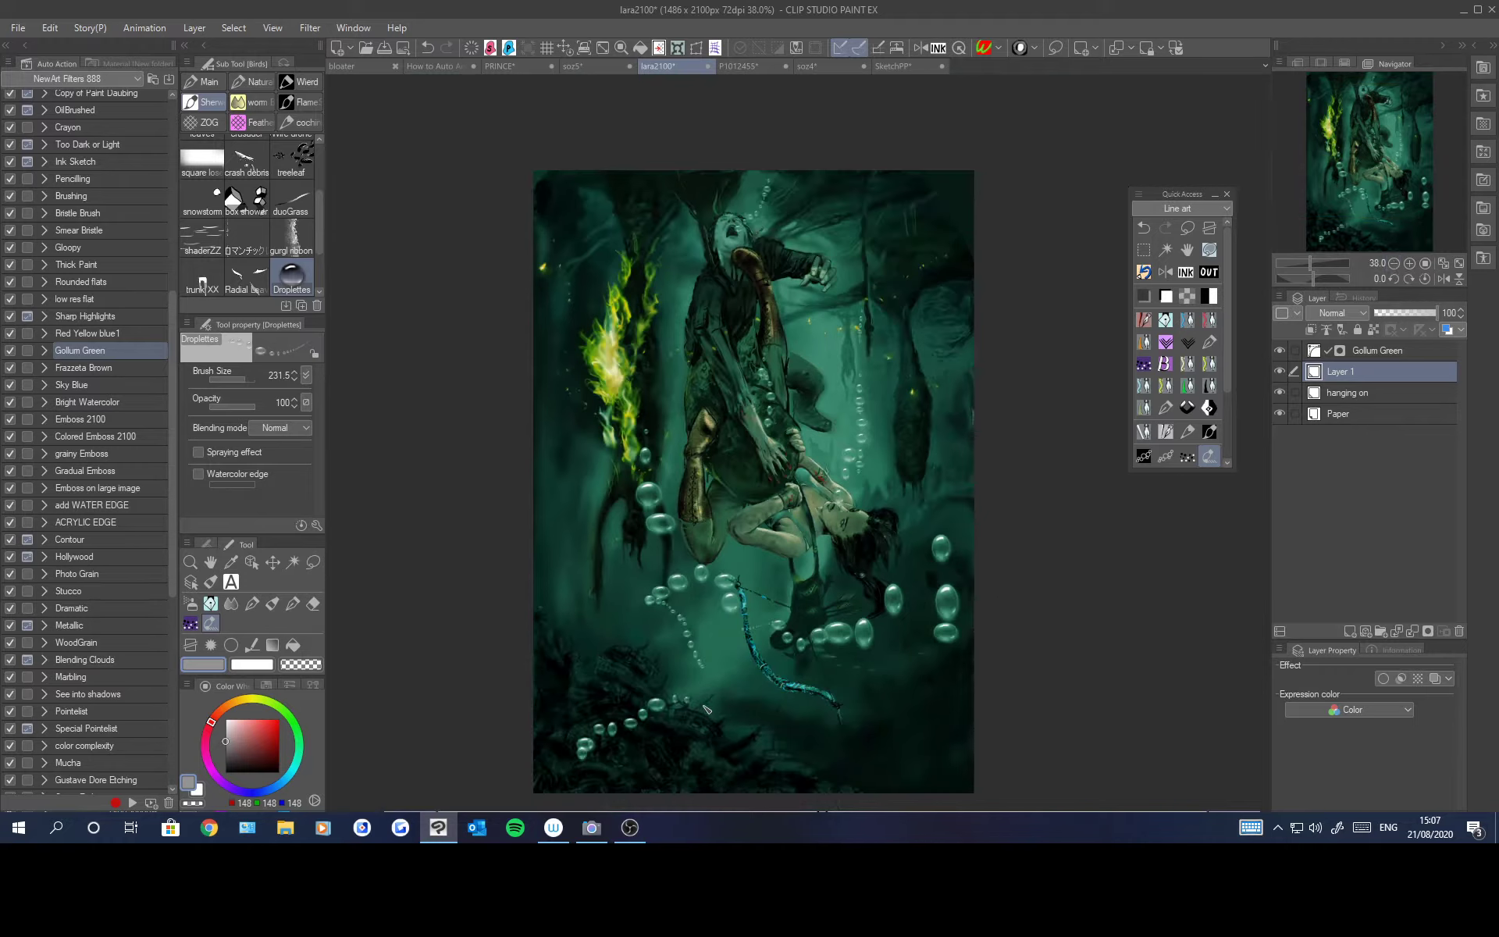
Step: Switch to the soz5 photo document and run the Pencil Sketch action on the P1012337 Copy layer
left_click(587, 65)
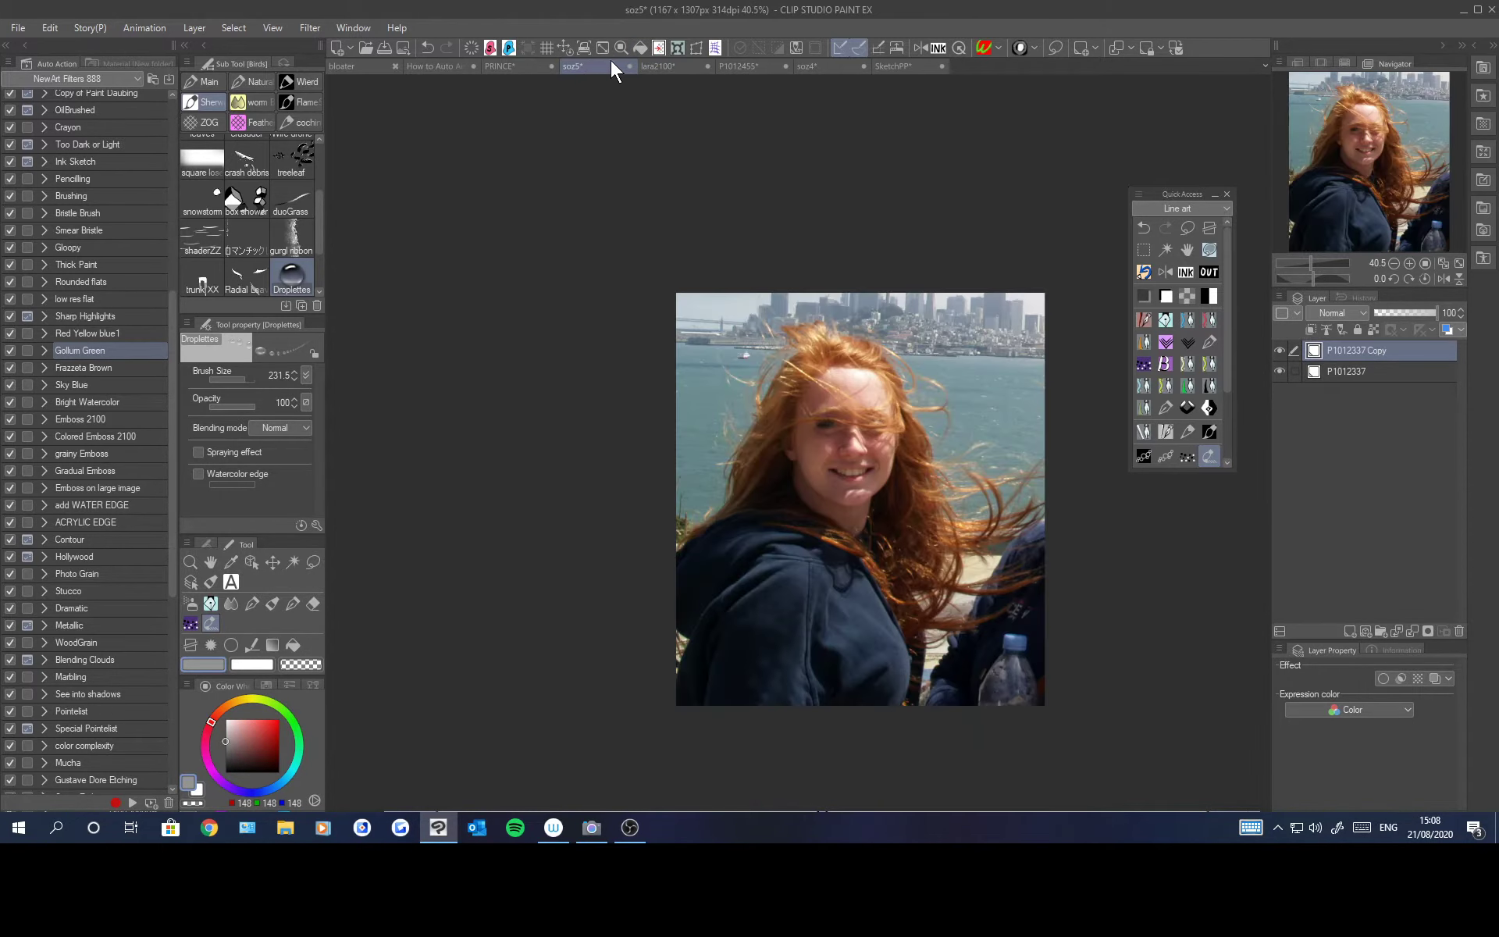
left_click(1000, 49)
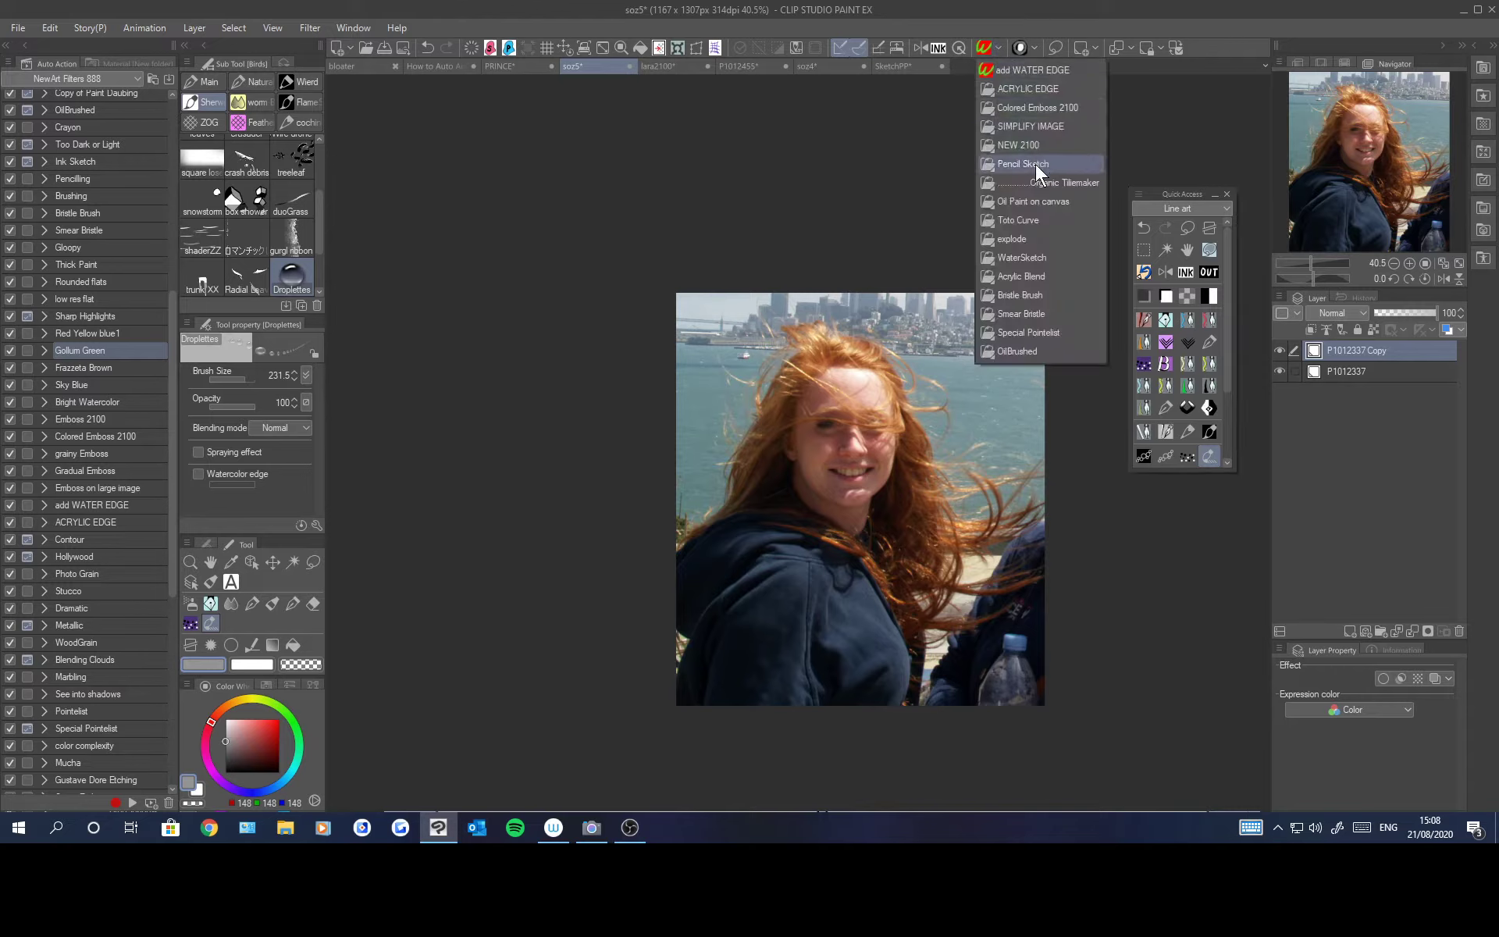
left_click(1037, 161)
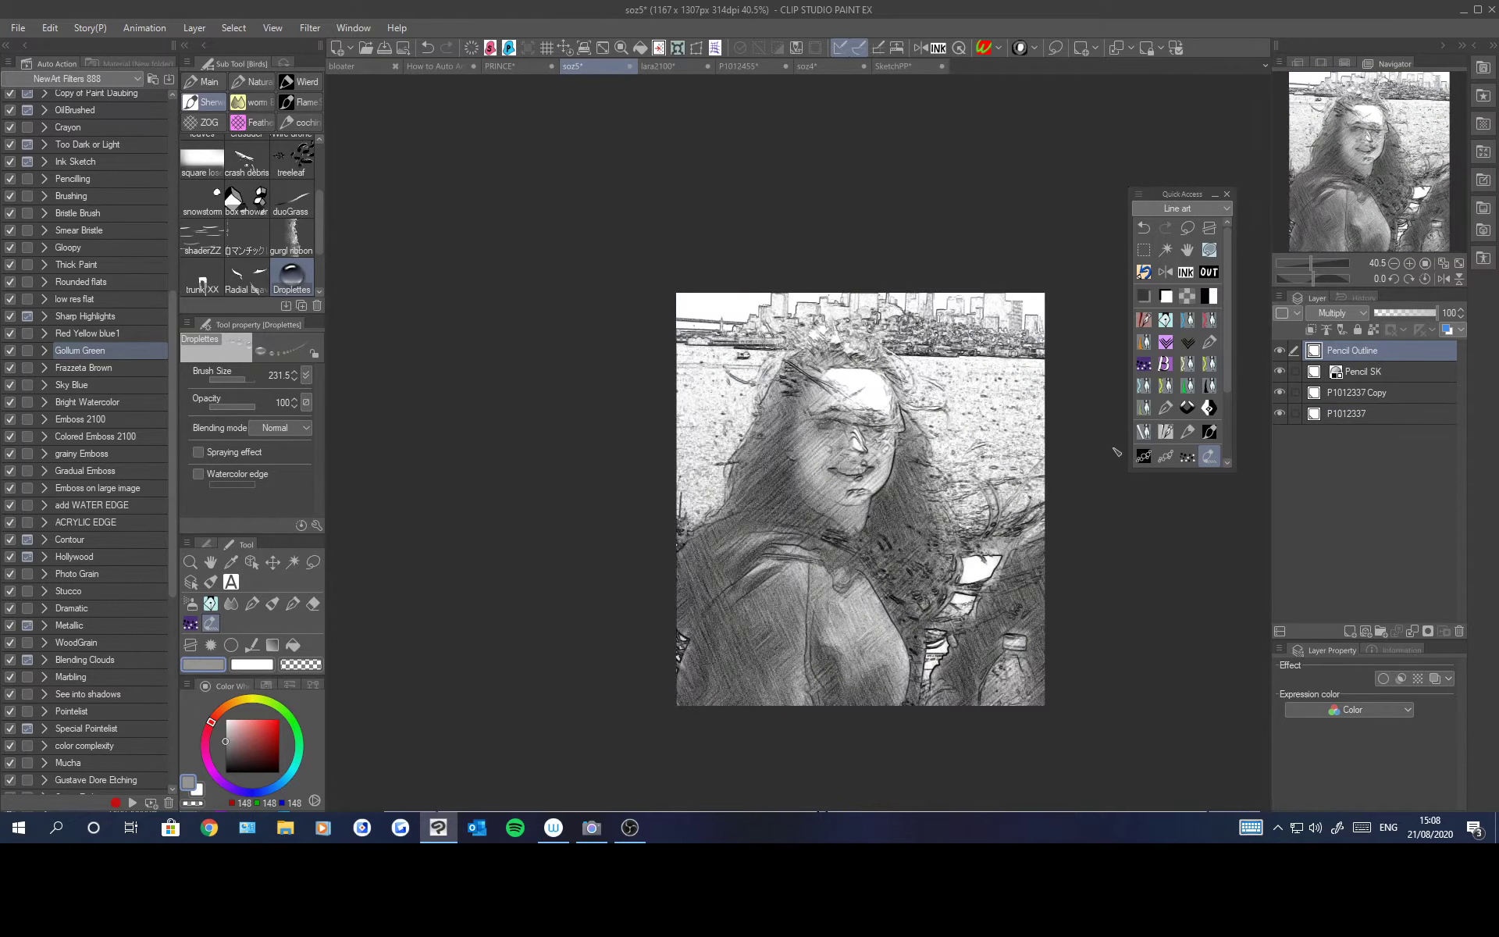
scroll(1116, 451, "down", 1)
scroll(1116, 451, "up", 2)
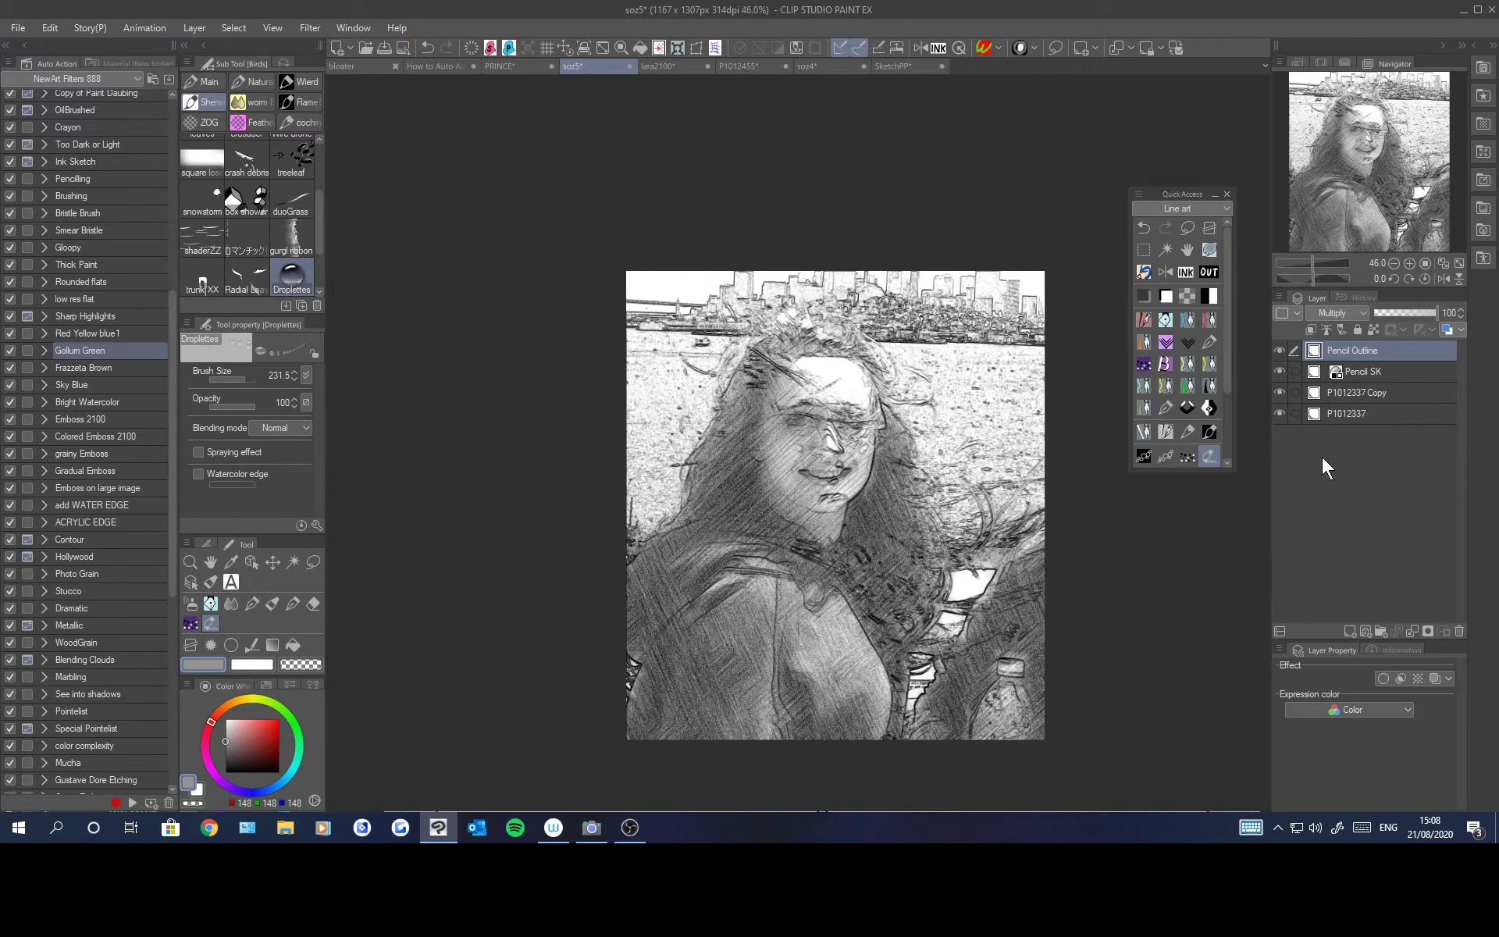
Step: Cycle the Pencil SK layer through the blending modes and set it to Brightness
left_click(1365, 369)
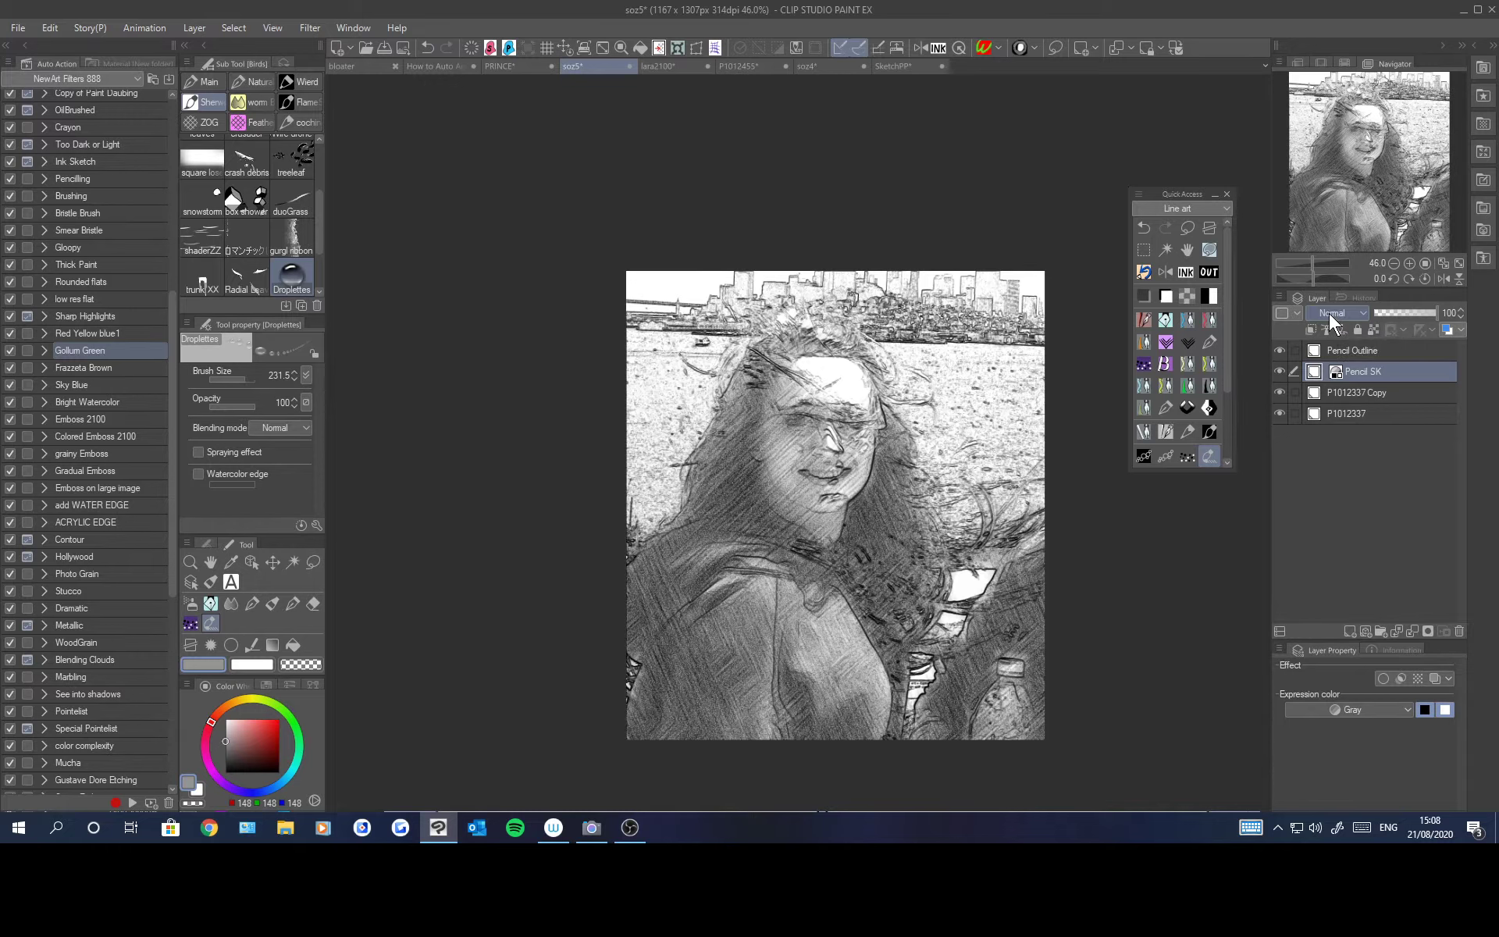
scroll(1329, 313, "down", 3)
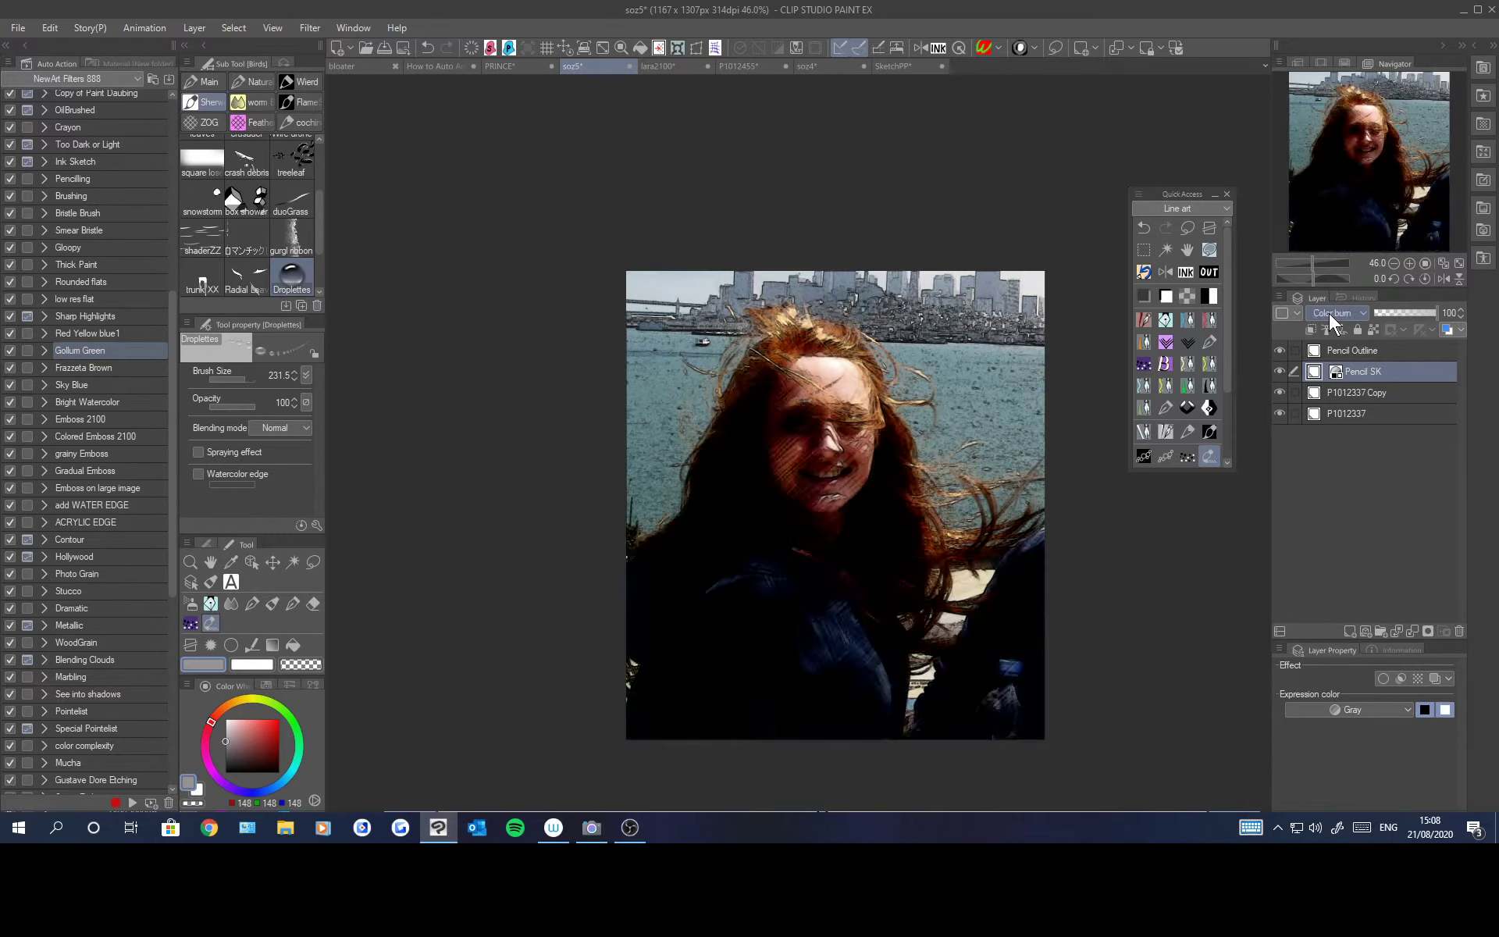
scroll(1329, 312, "down", 6)
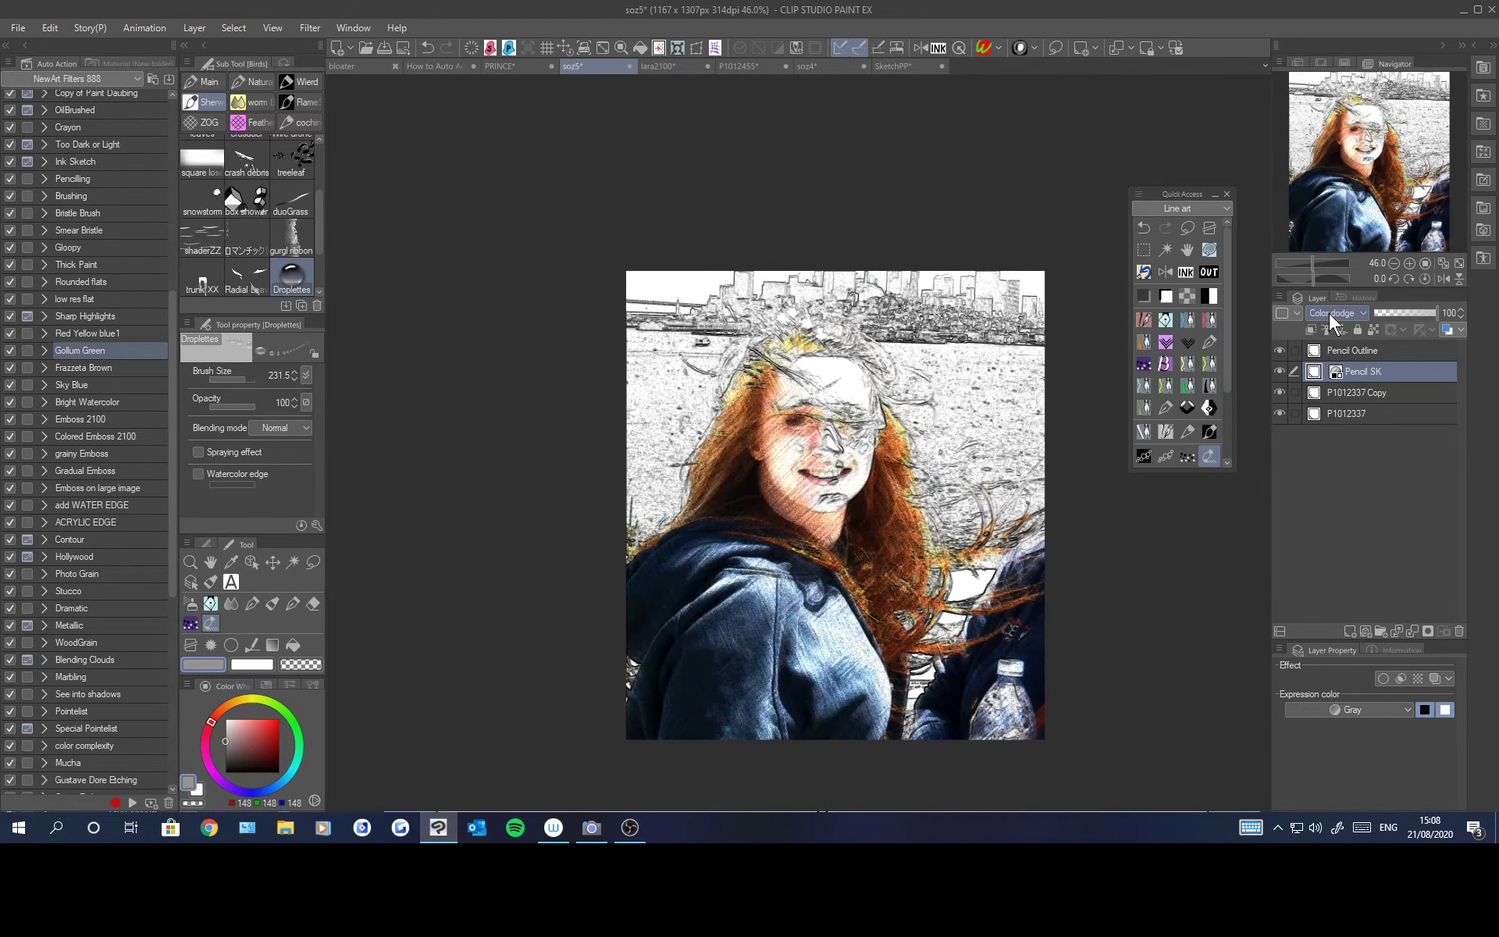
scroll(1328, 312, "down", 7)
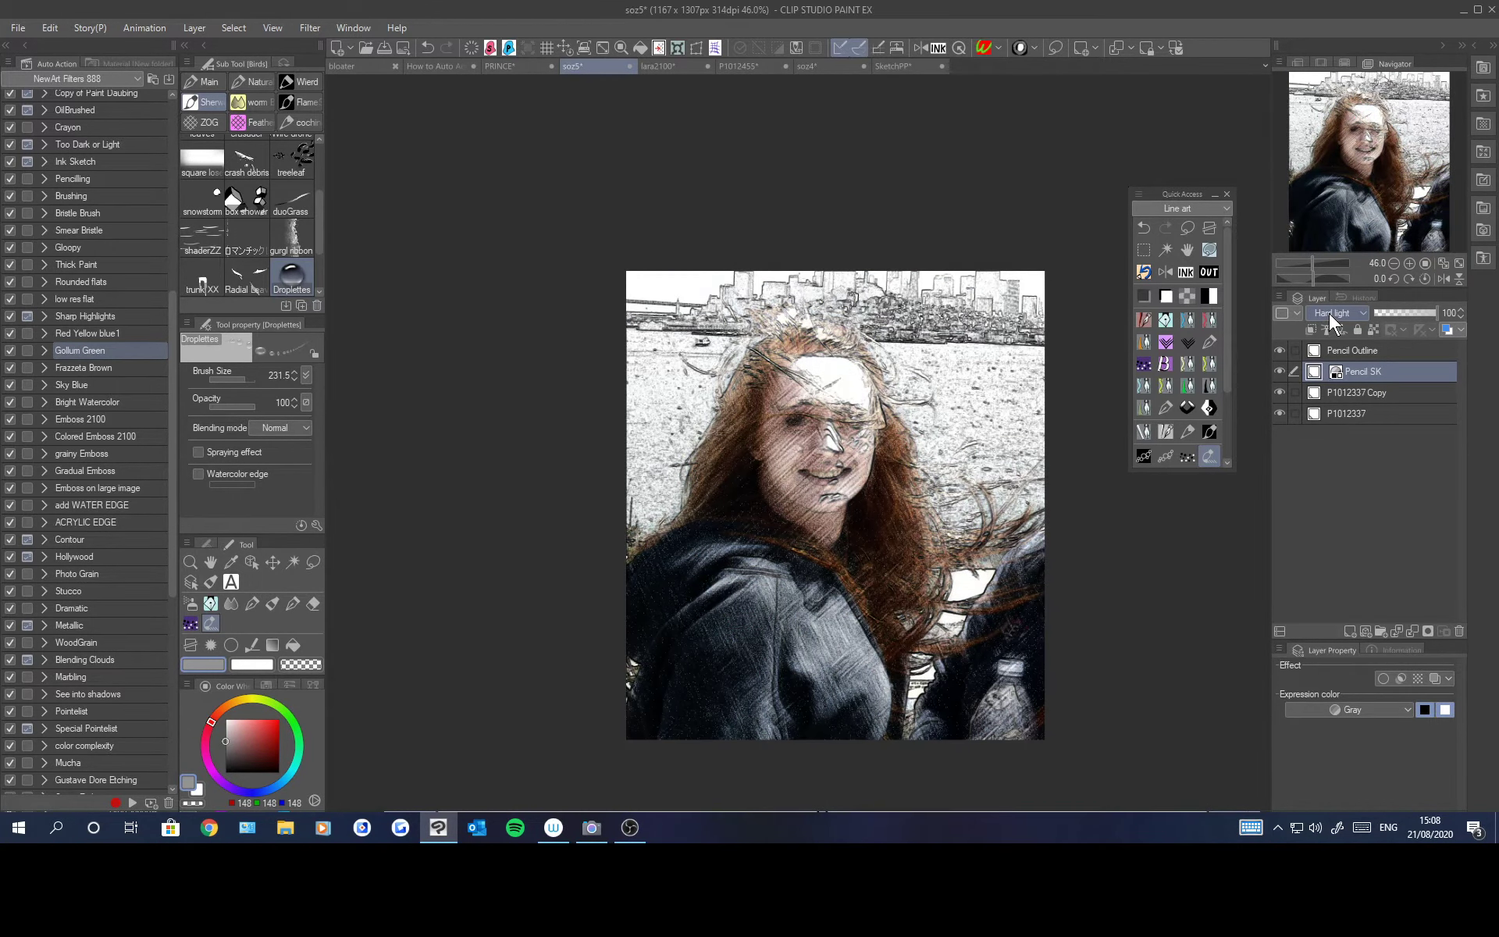
scroll(1329, 312, "down", 5)
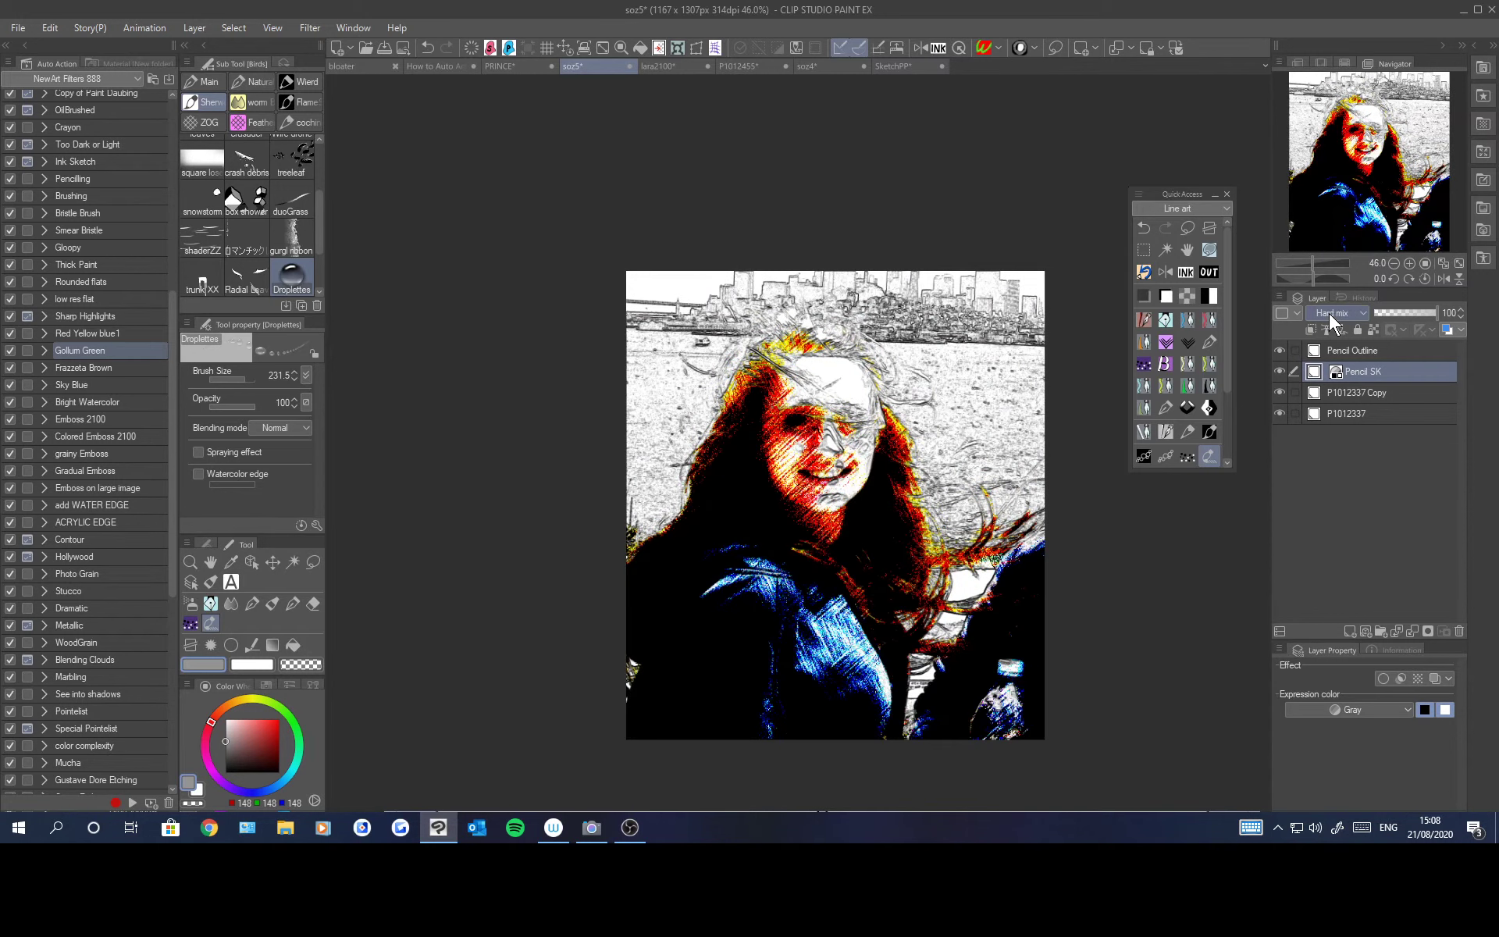
scroll(1329, 312, "down", 7)
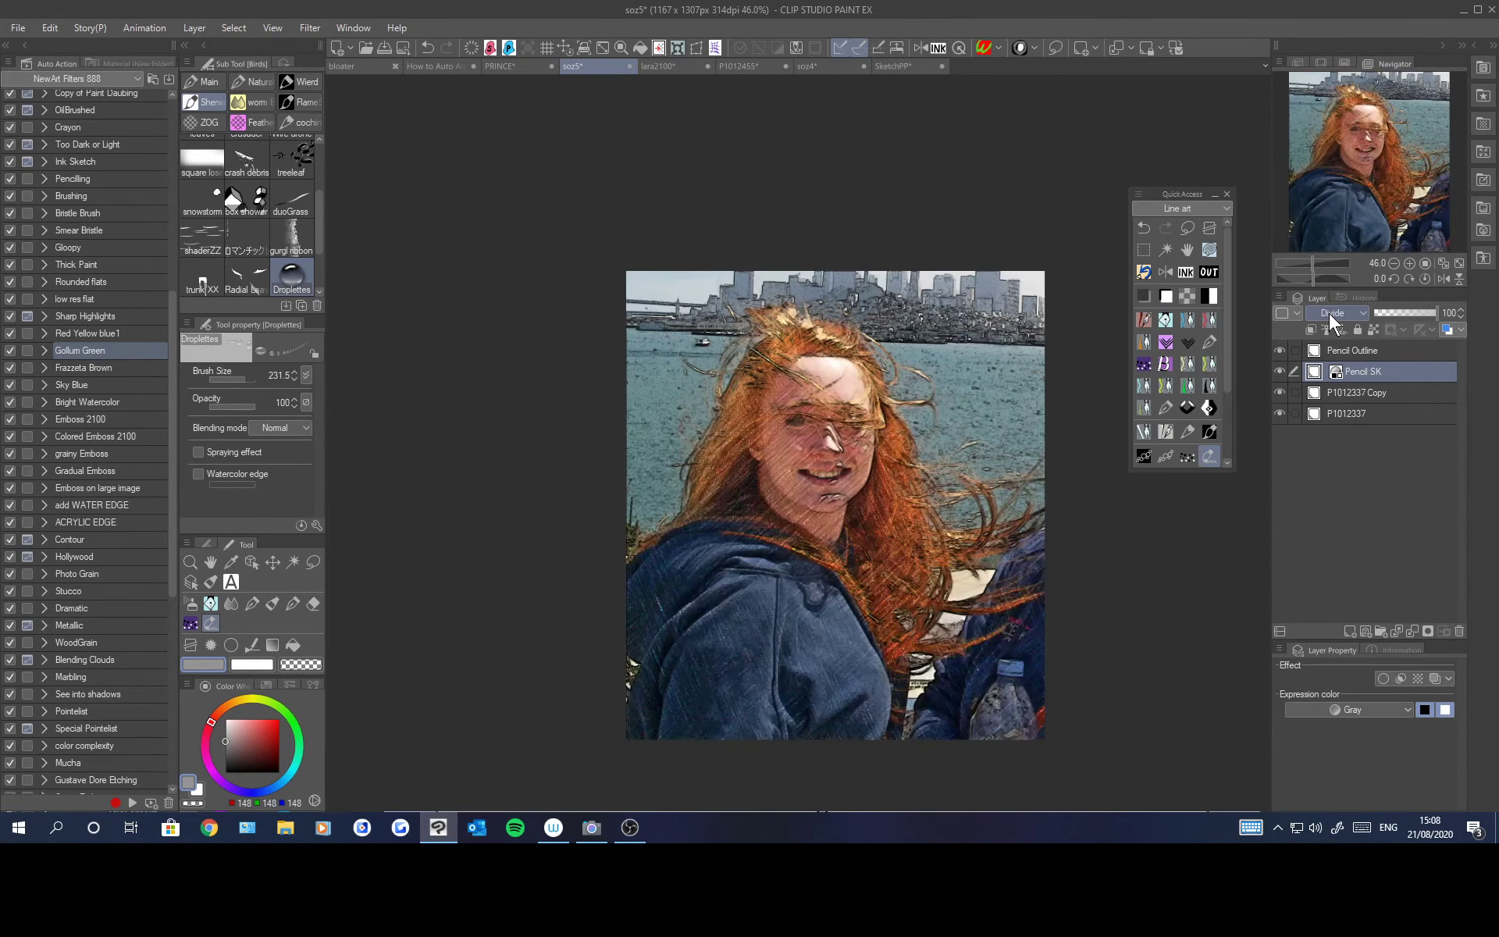
scroll(1328, 313, "down", 1)
scroll(1329, 312, "up", 1)
scroll(1328, 312, "down", 4)
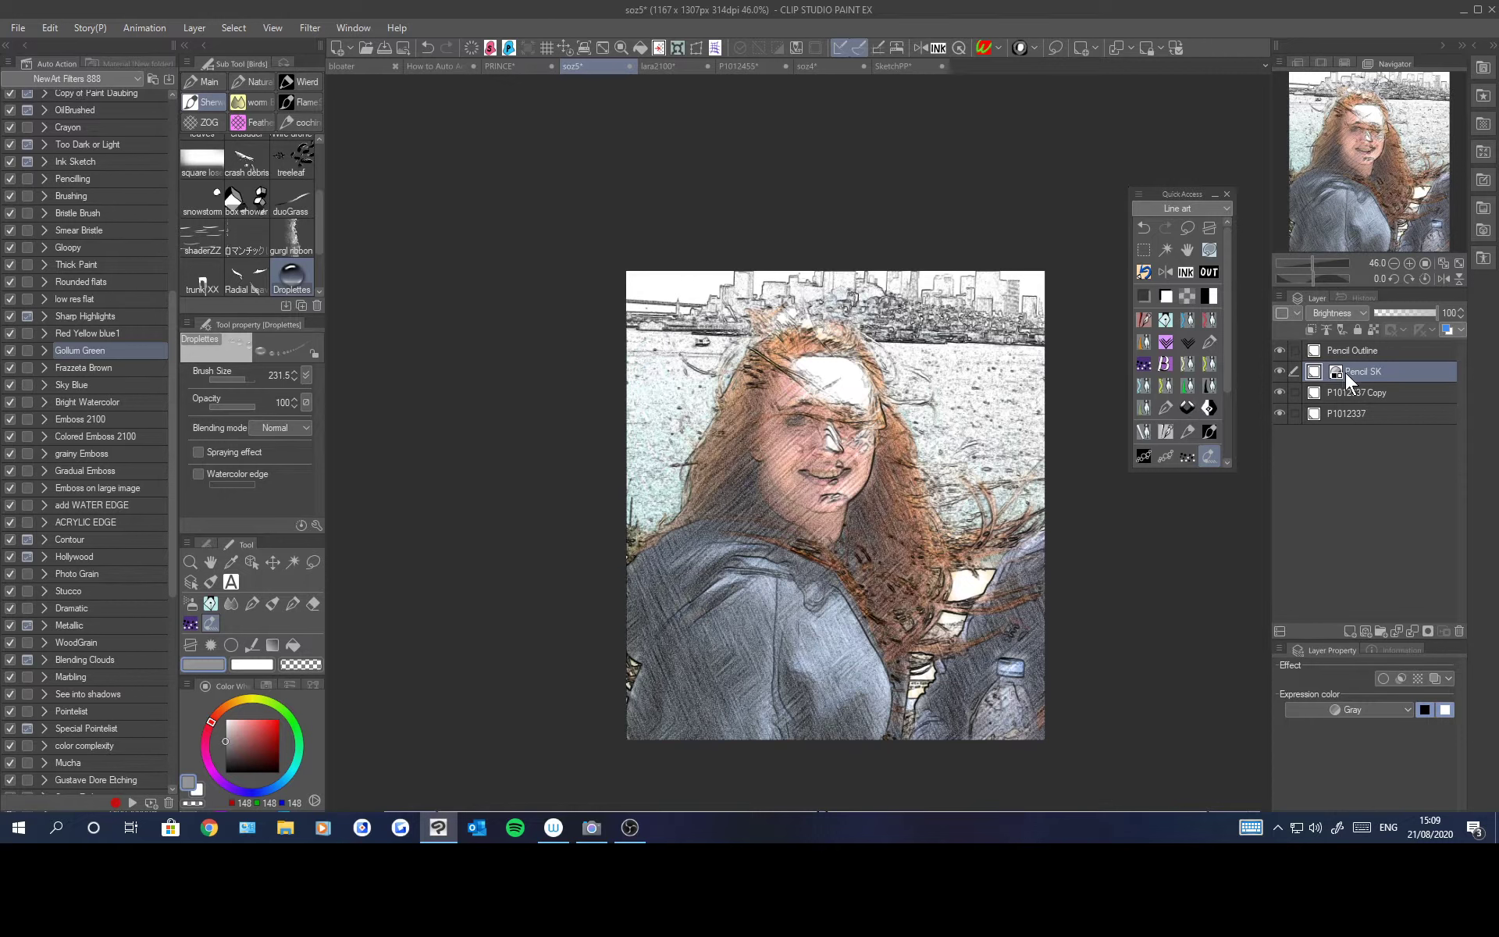
Step: Hide the Pencil SK and Pencil Outline layers to compare with the original photo, then show both again
left_click(1279, 371)
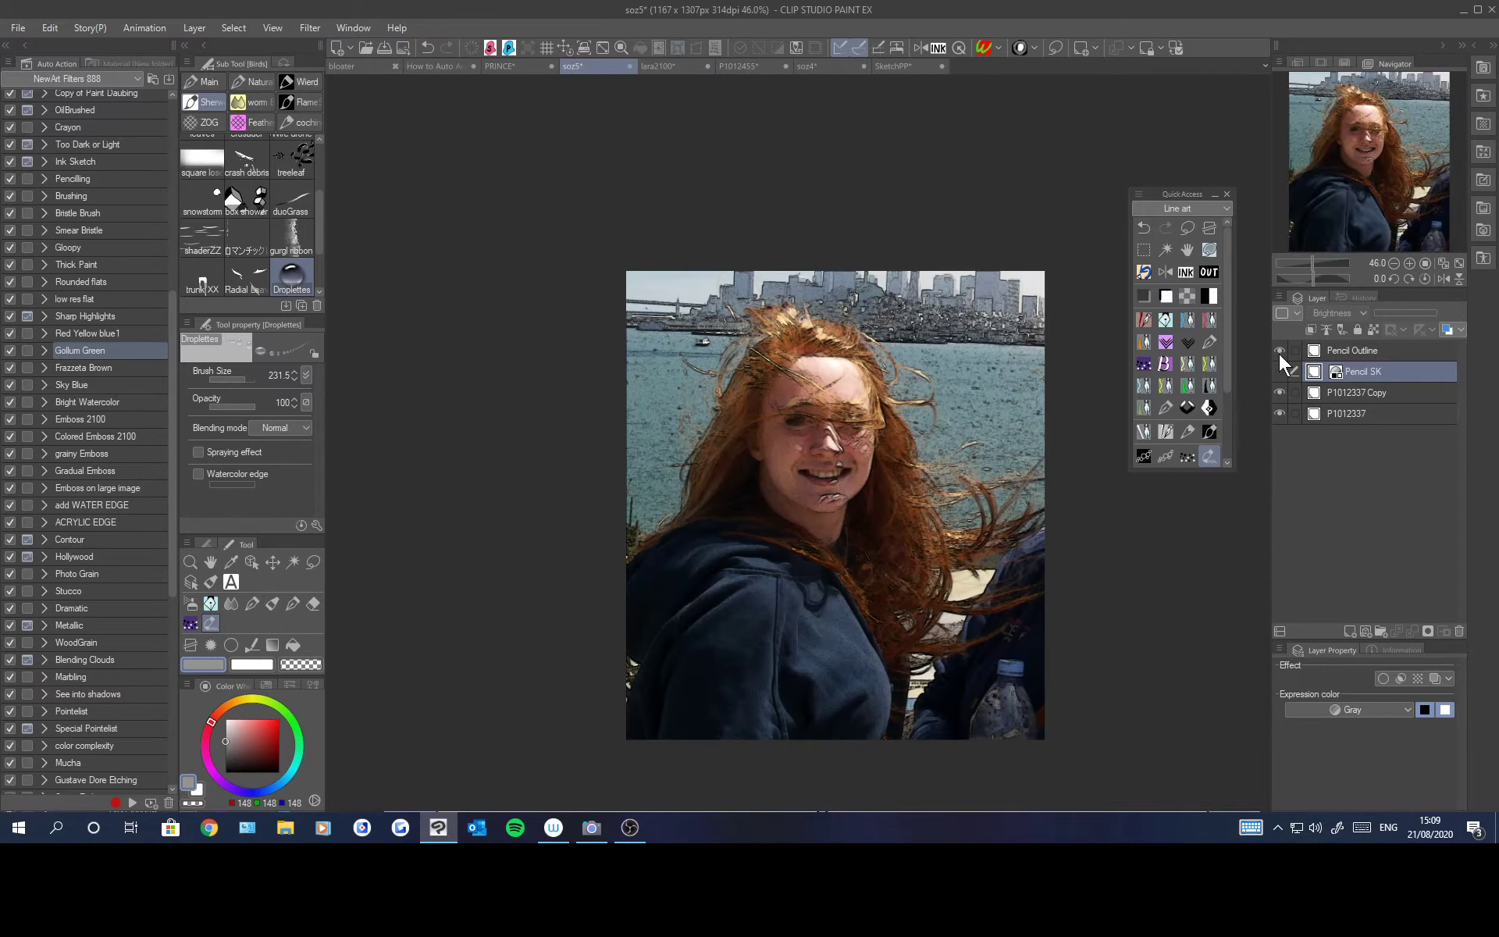
left_click(1279, 351)
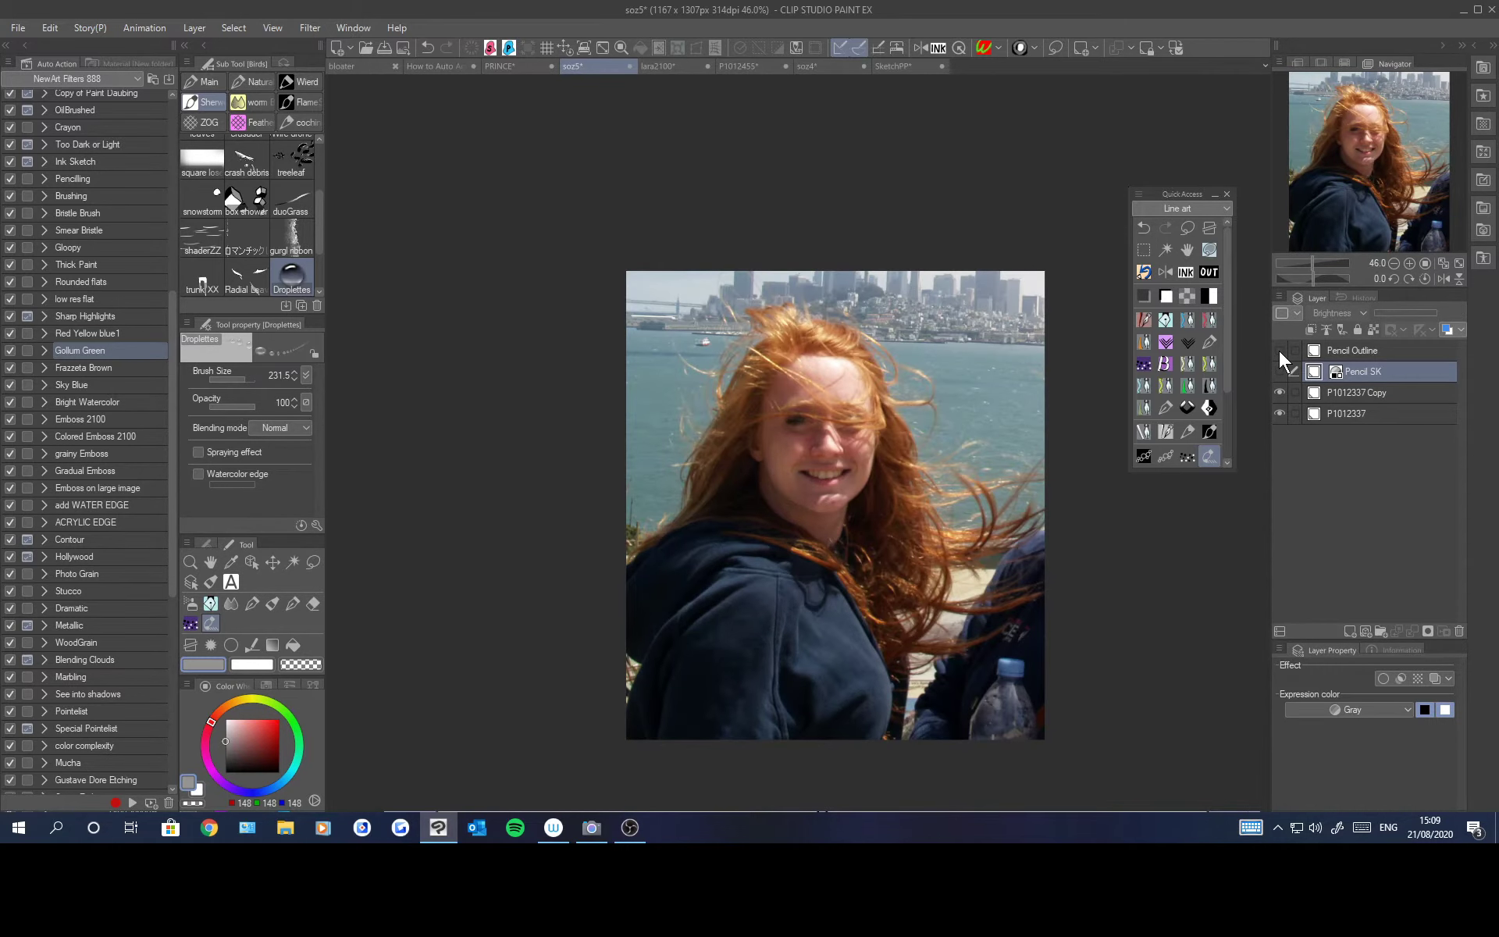
left_click(1279, 351)
left_click(1281, 371)
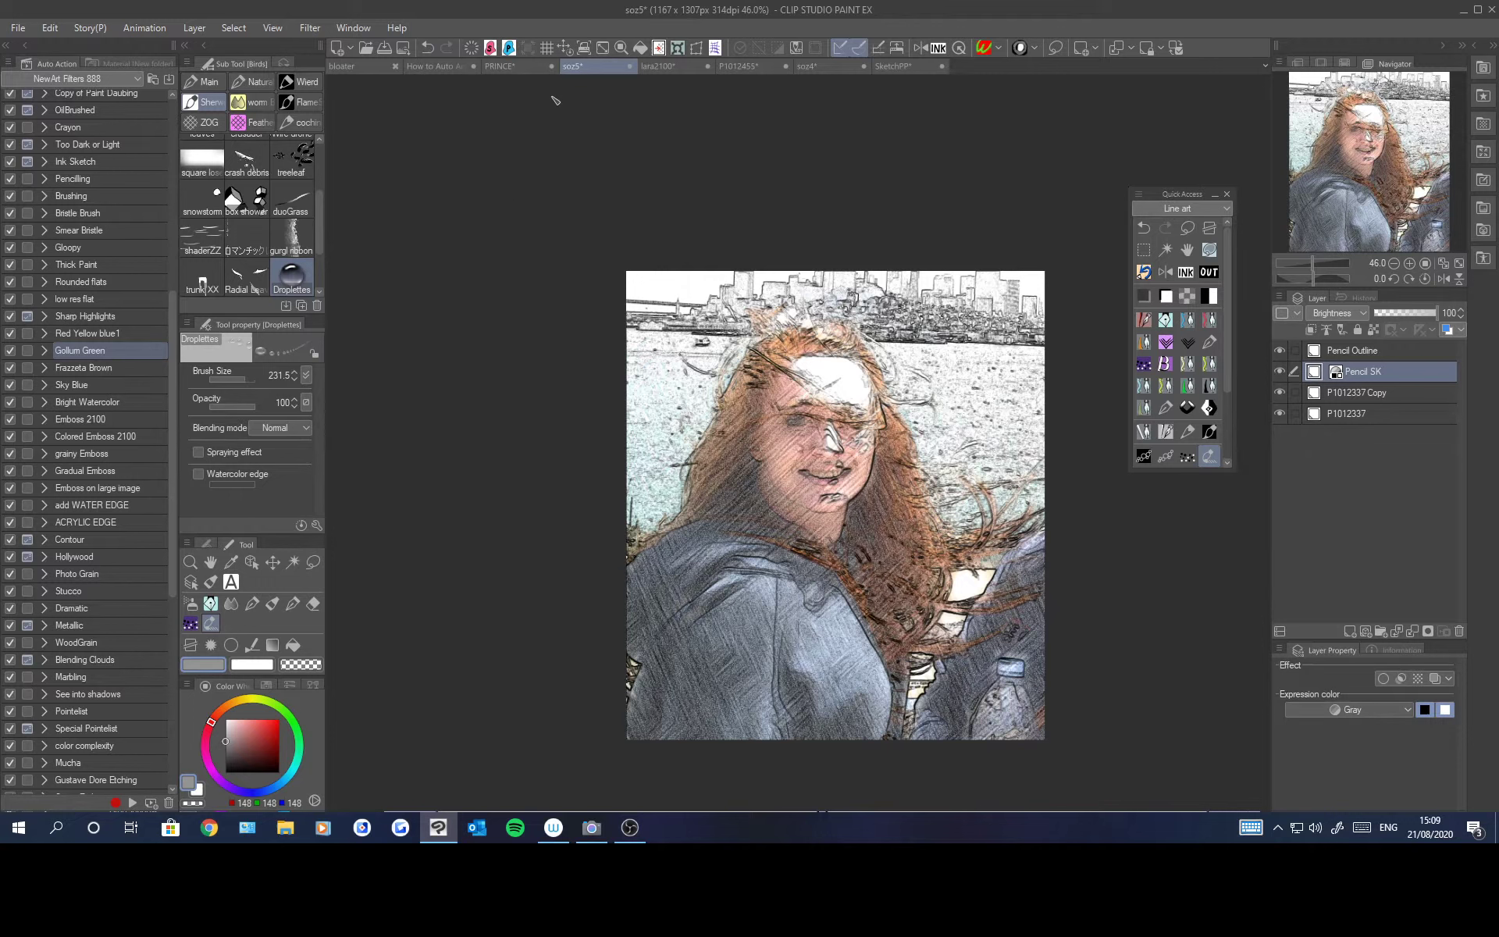
Step: Switch to the PRINCE document and bring the armoured knight artwork into view
left_click(509, 64)
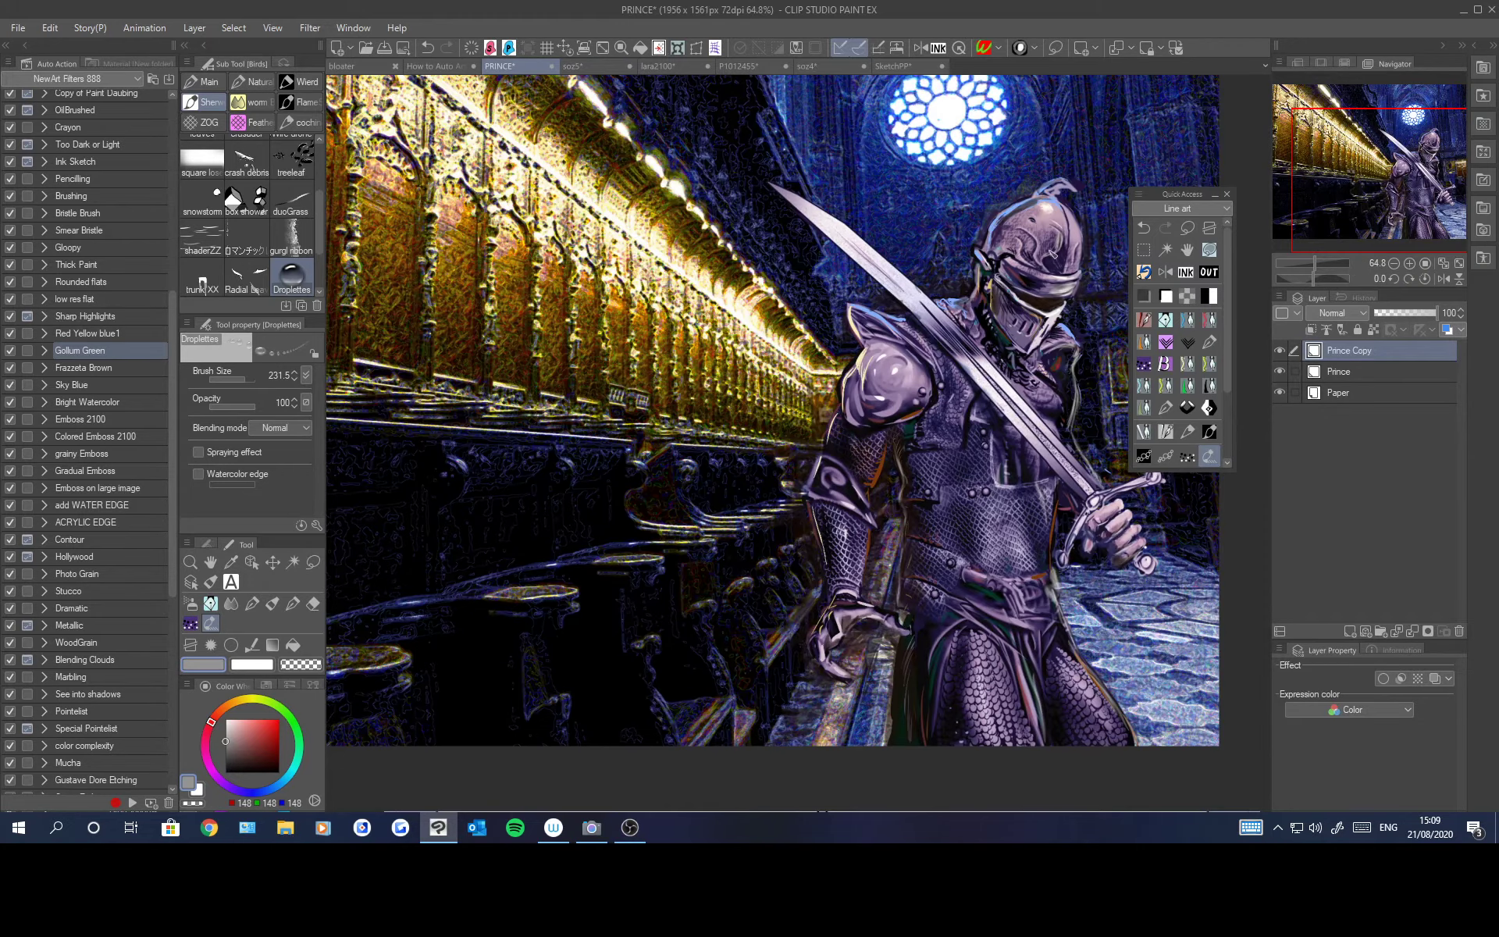
scroll(1047, 254, "up", 2)
scroll(1042, 254, "down", 2)
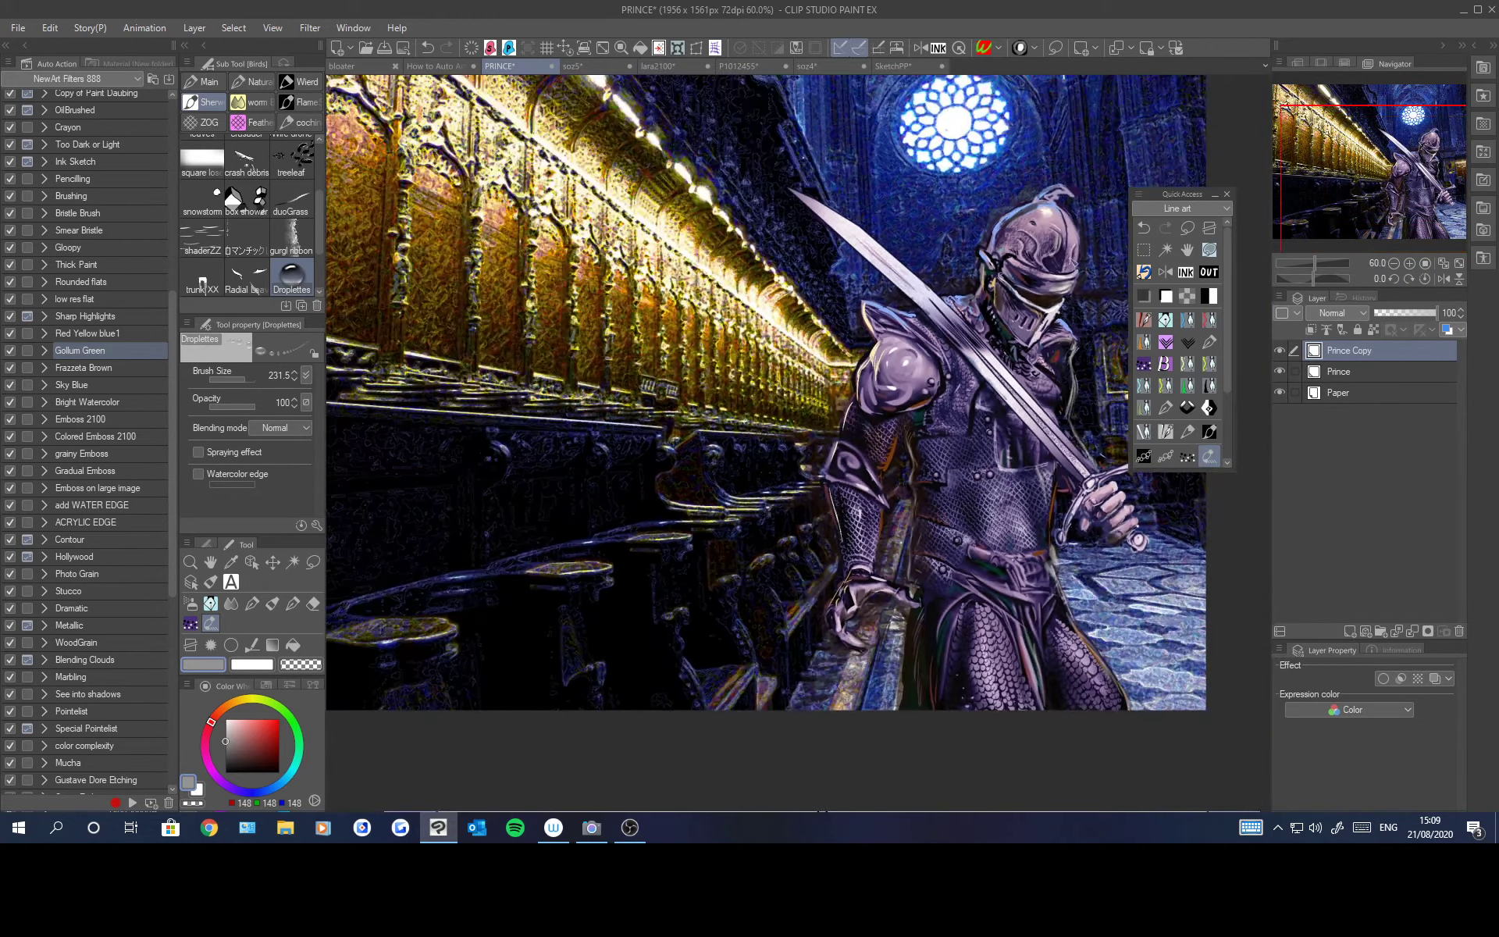
mouse_move(1388, 209)
left_mouse_down()
mouse_move(1363, 192)
mouse_move(1384, 188)
left_mouse_up()
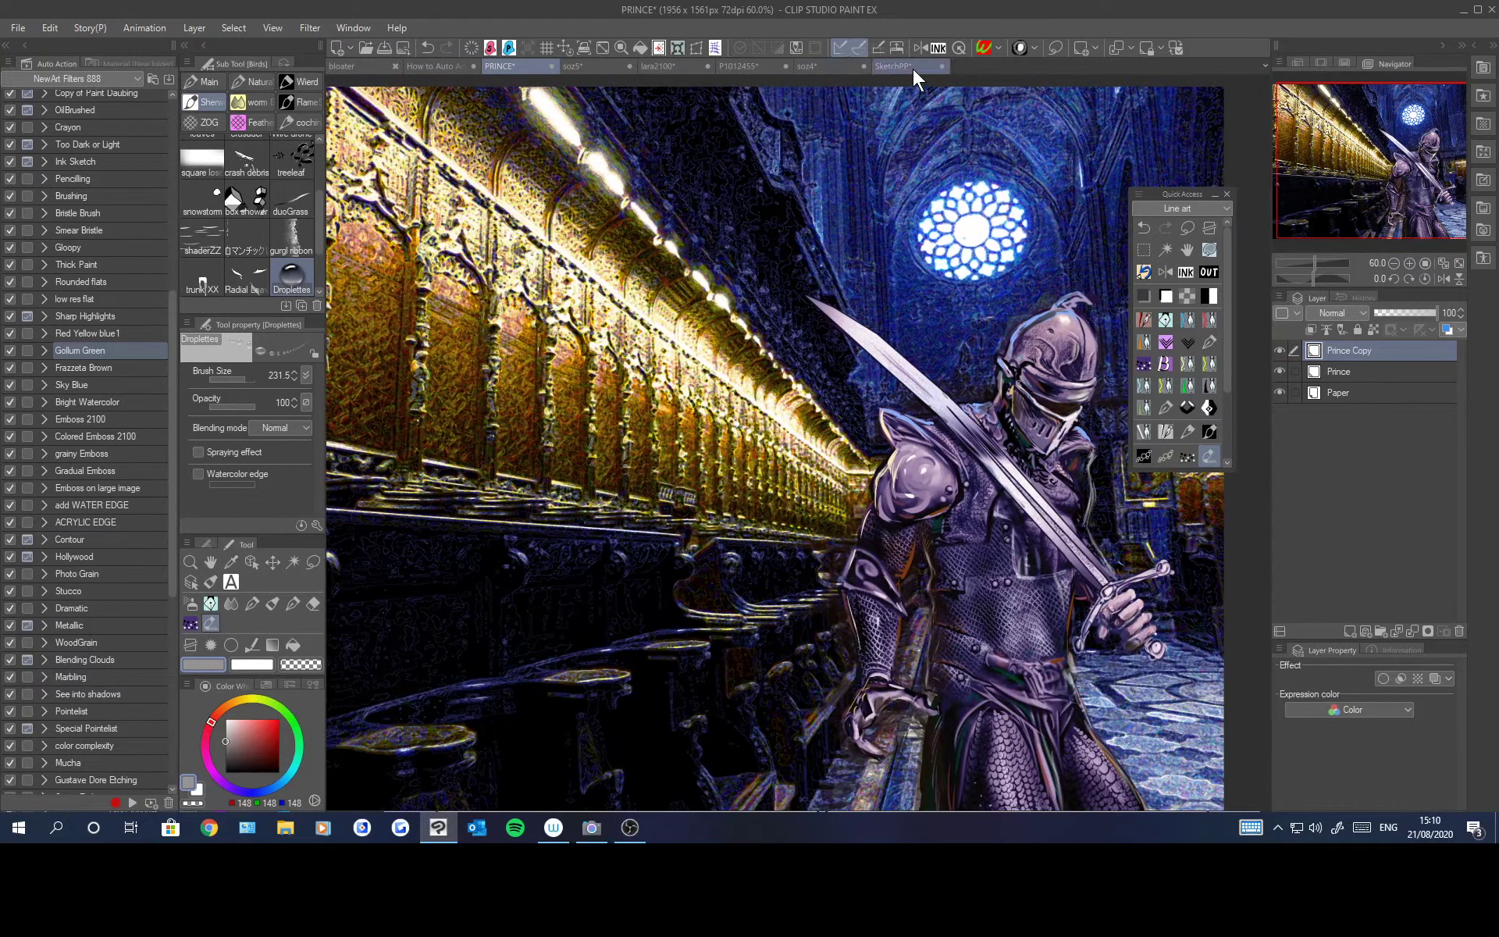
Step: Run the Special Pointelist action on the Prince Copy layer with saturation 15, luminosity 18 and the hue shifted towards a red wall, then compare with the original
left_click(1000, 49)
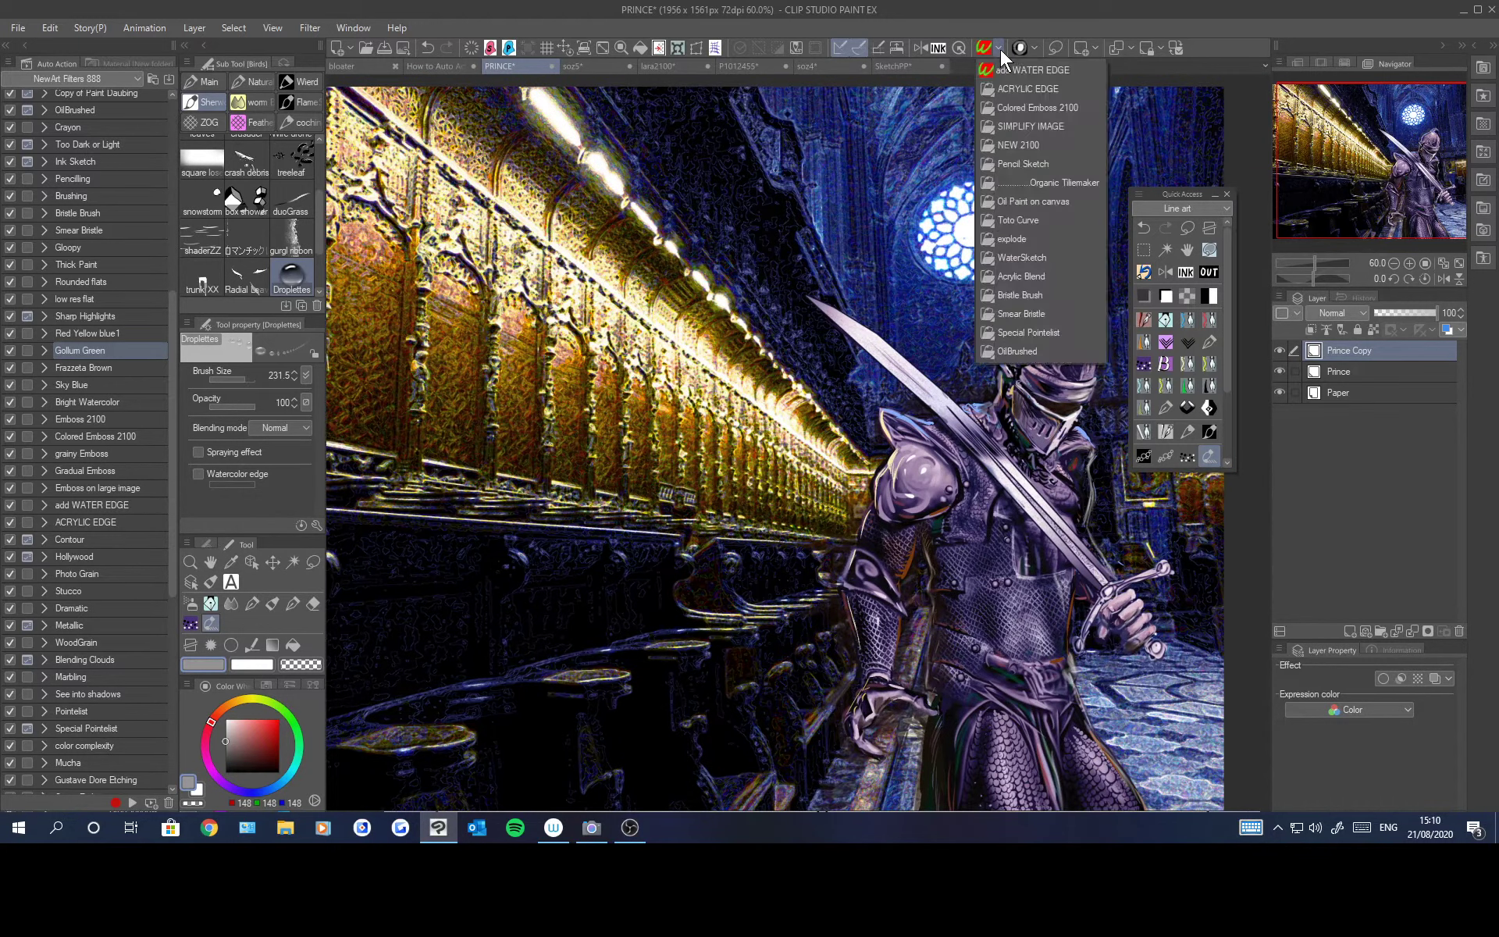
left_click(1054, 331)
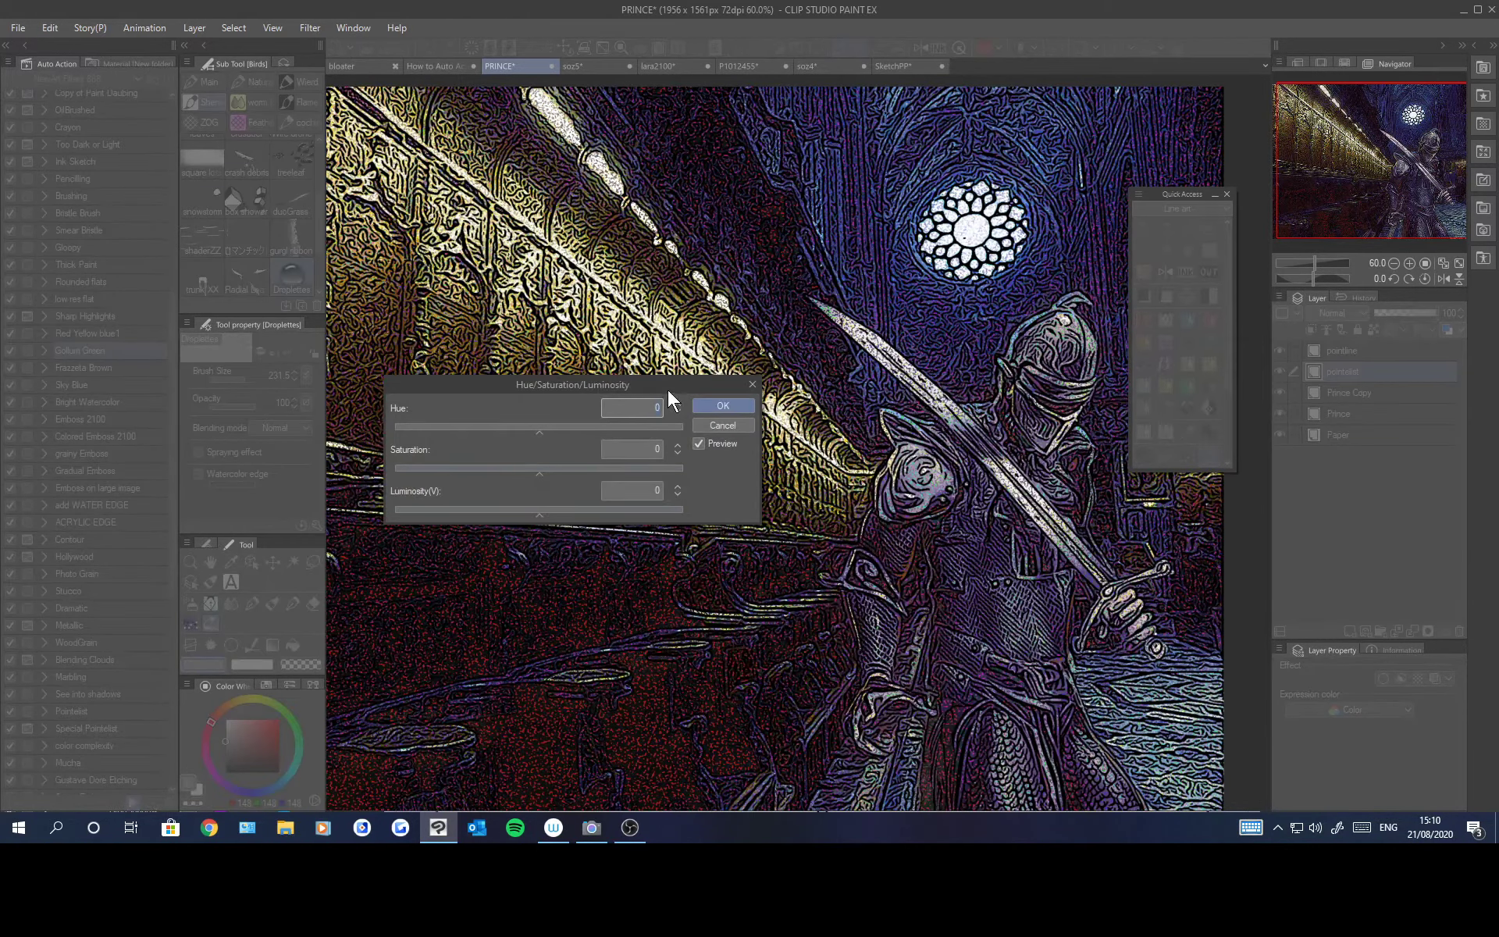
left_click_drag(667, 383, 636, 327)
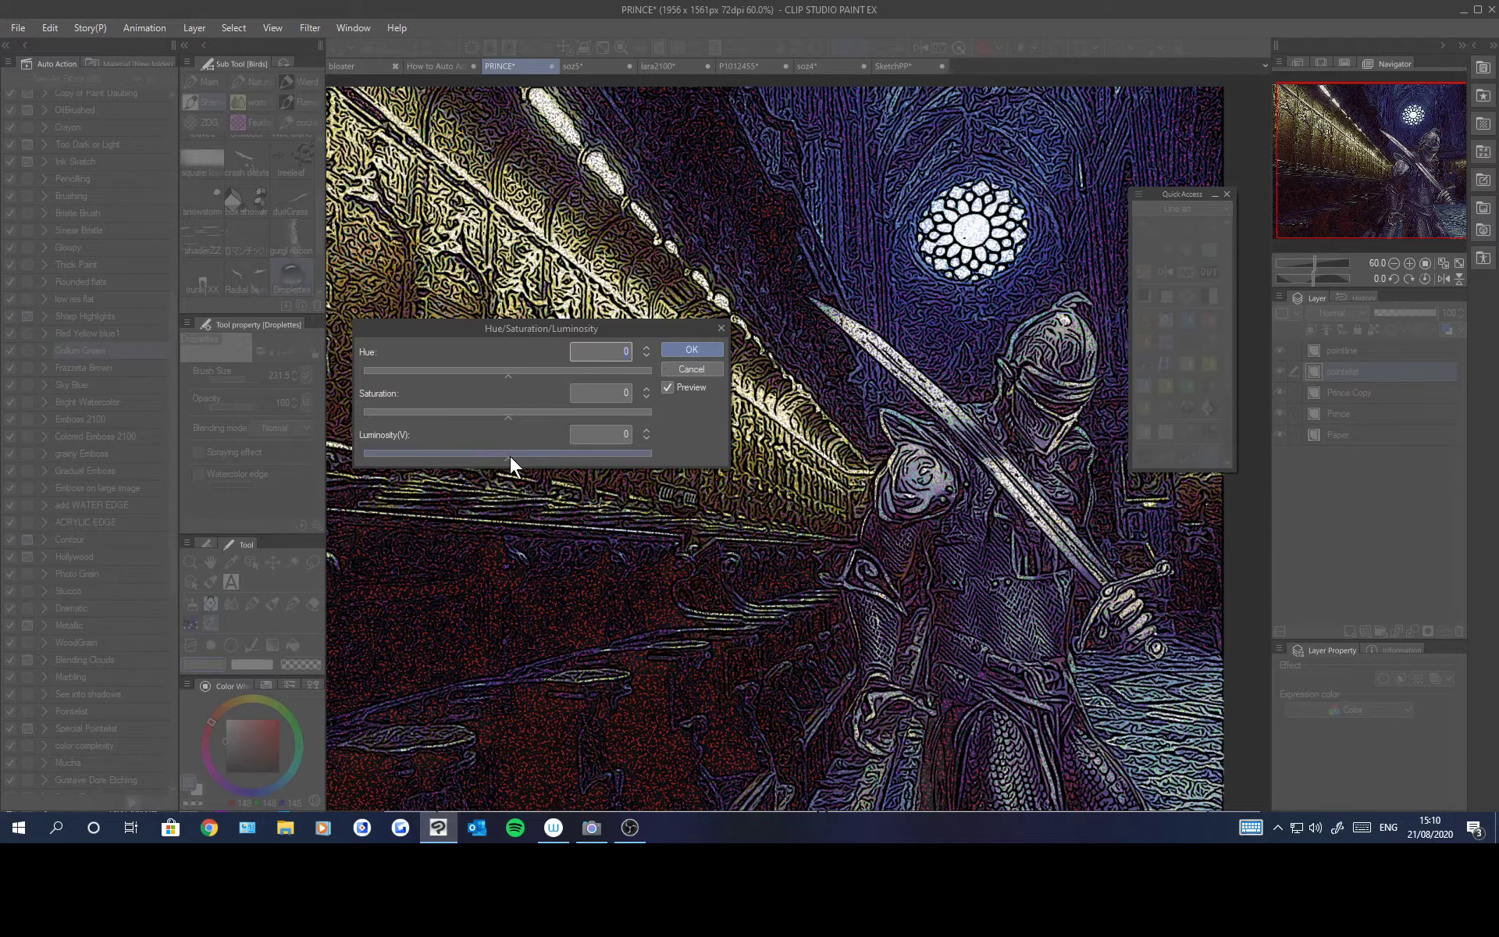
left_click(534, 454)
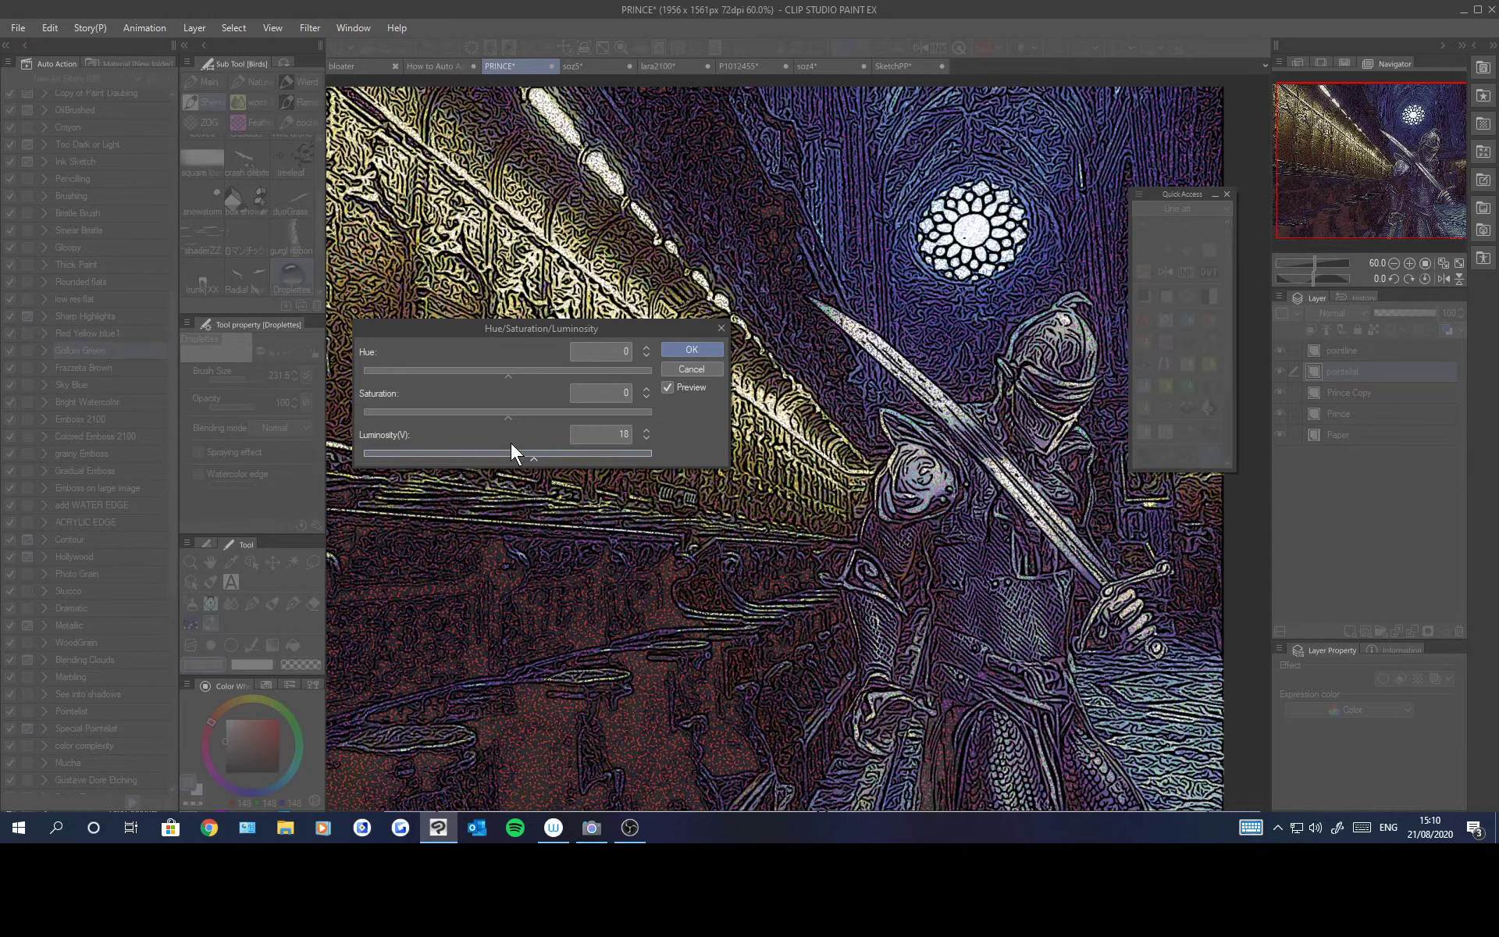
left_click(531, 413)
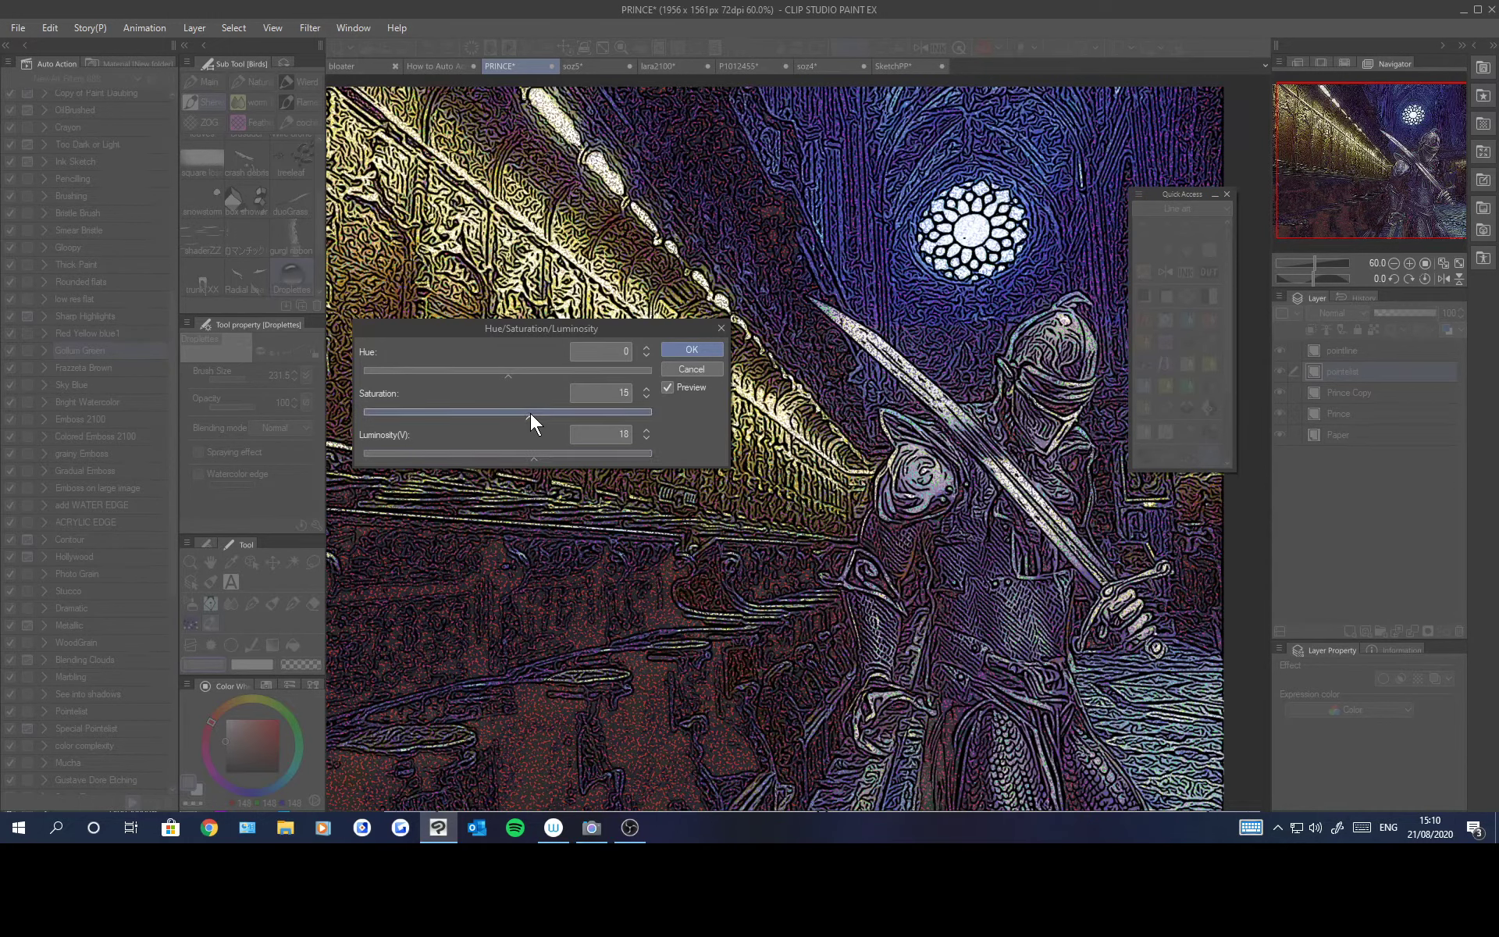
left_click(440, 370)
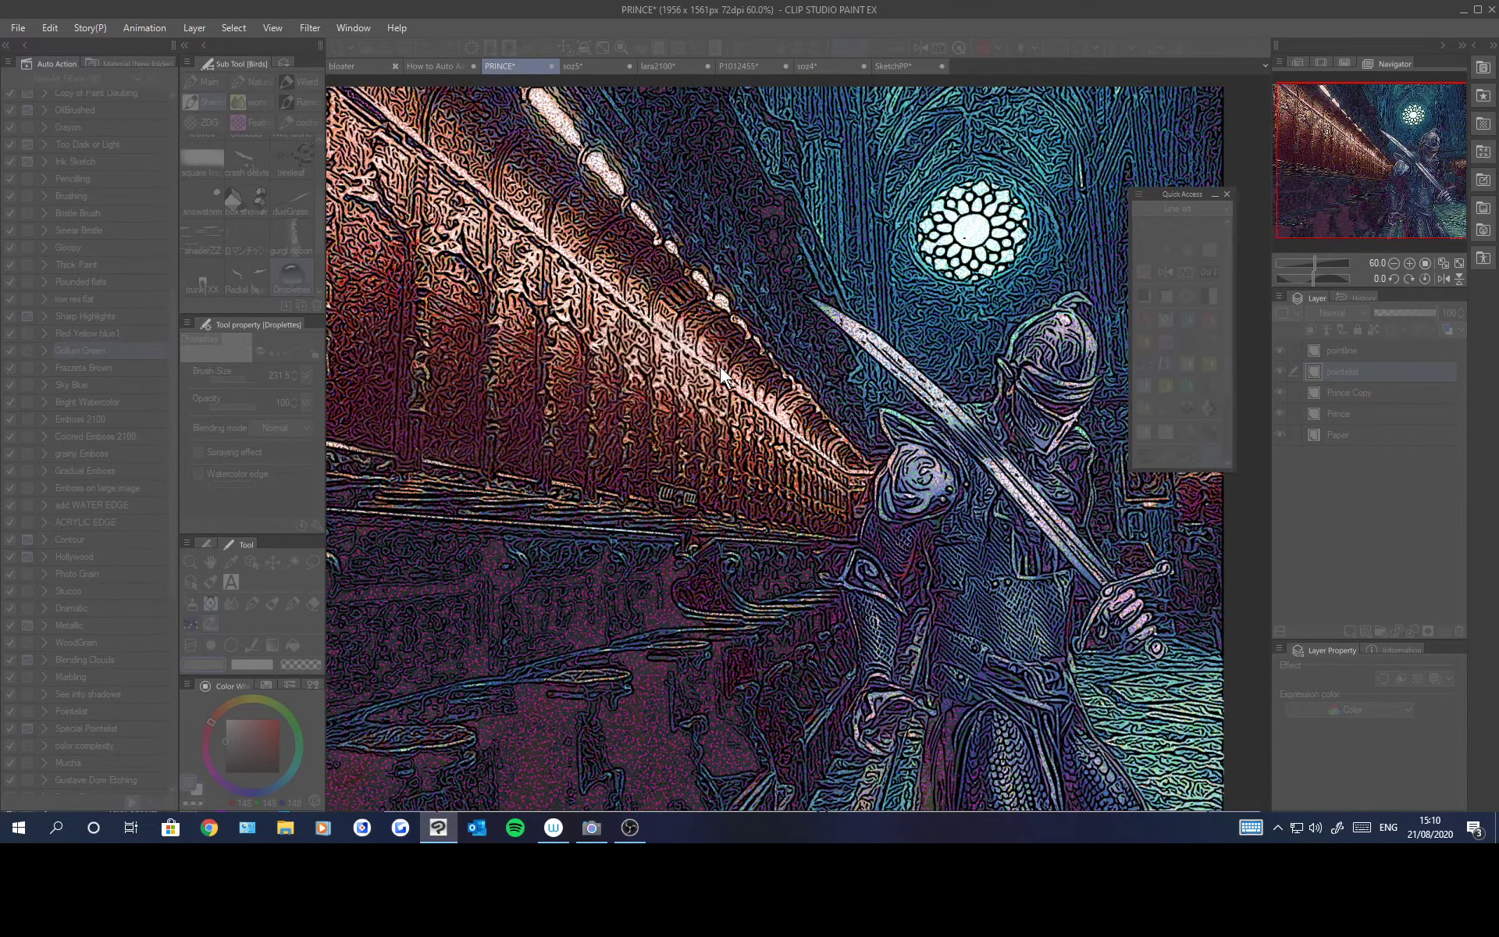
left_click(692, 350)
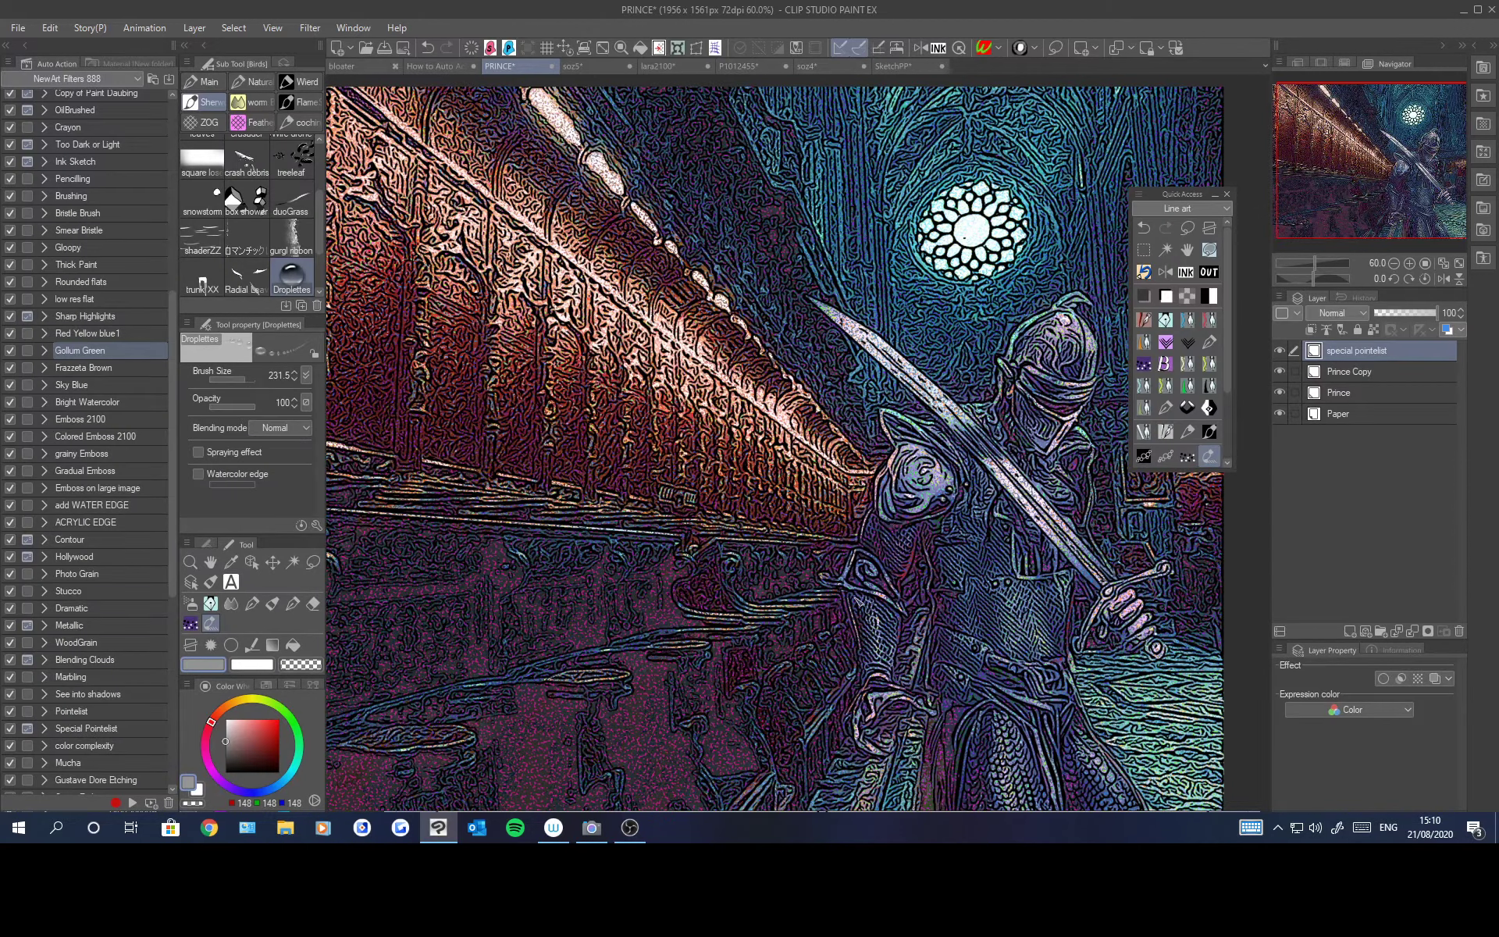
left_click(1281, 348)
left_click(1281, 348)
Step: Run the Smear Bristle action on the special pointelist layer and inspect the knight close up
left_click(1001, 48)
left_click(999, 49)
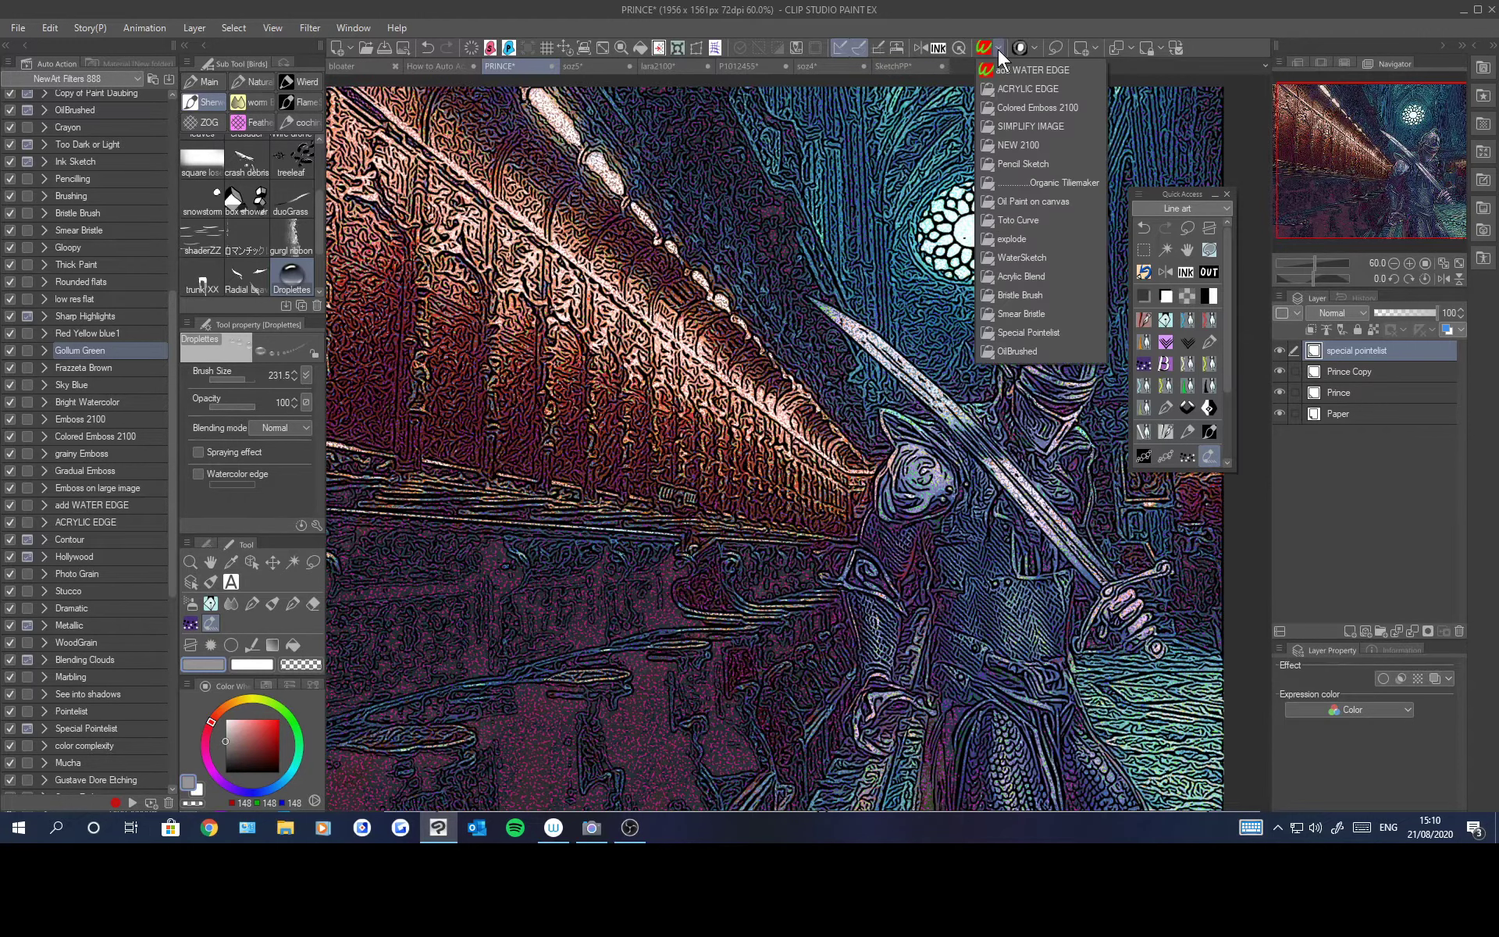
left_click(1038, 317)
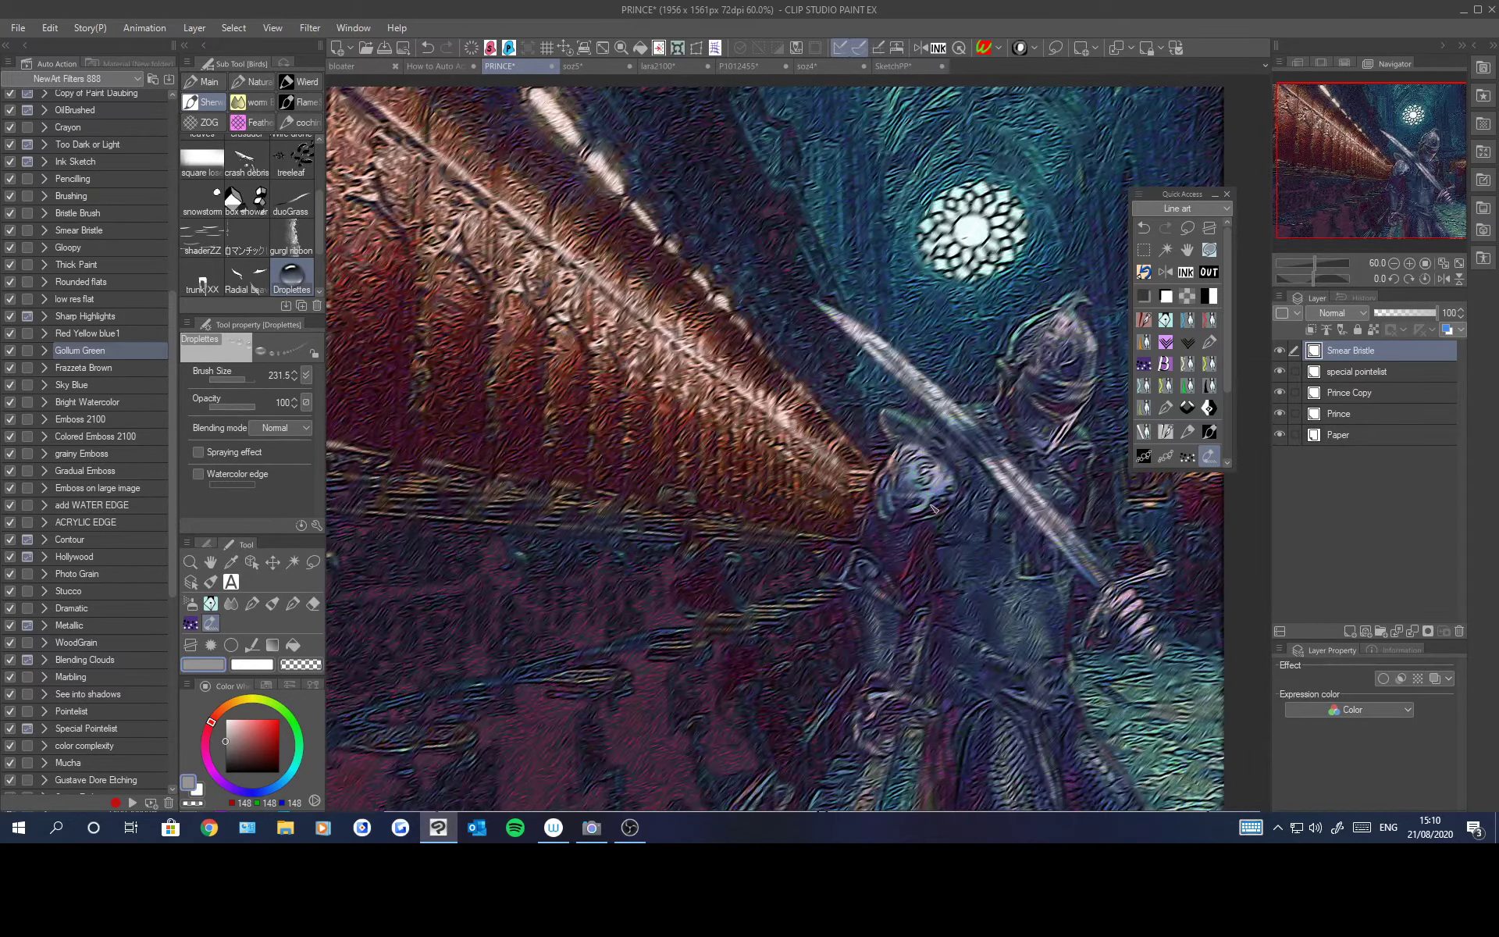
scroll(933, 504, "up", 2)
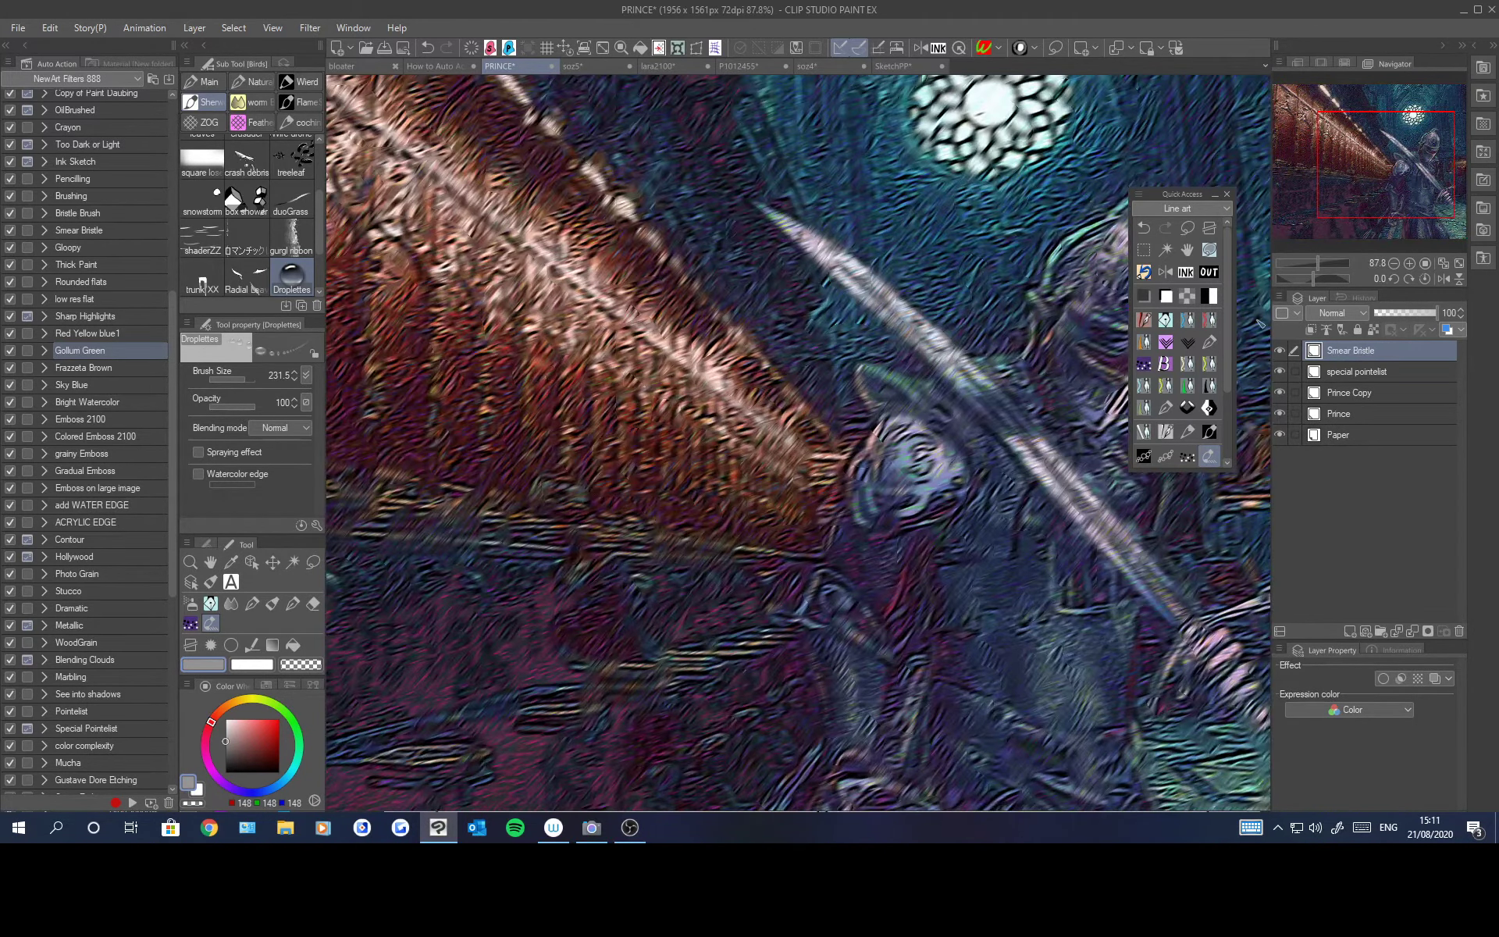
left_click_drag(1382, 184, 1417, 171)
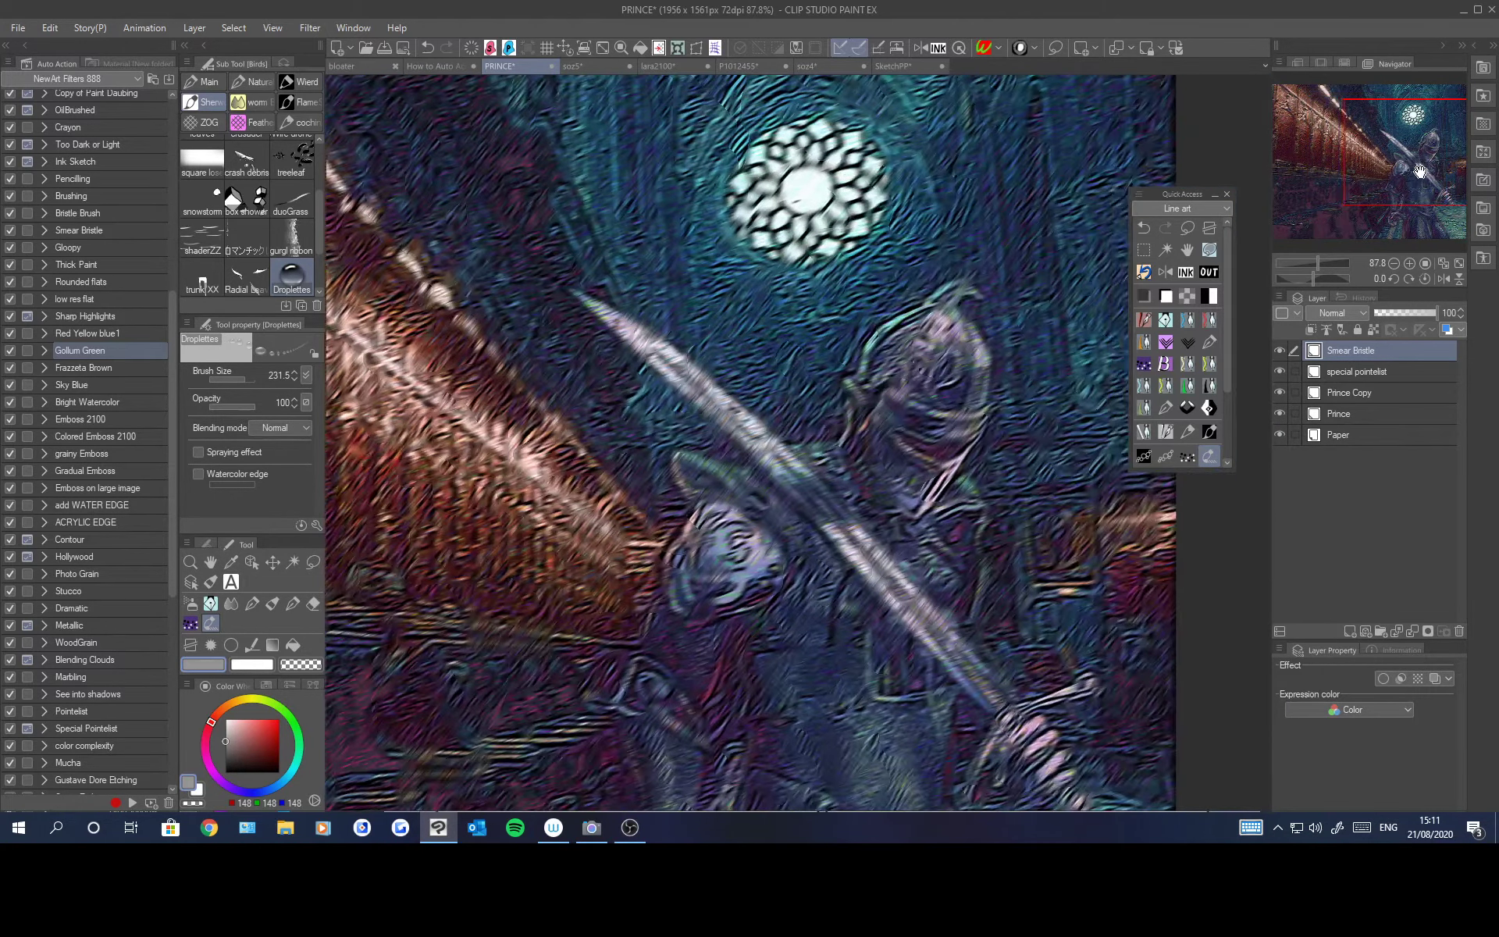
Step: Run the ACRYLIC EDGE action on the Smear Bristle layer and inspect the effect on the knight
left_click(998, 45)
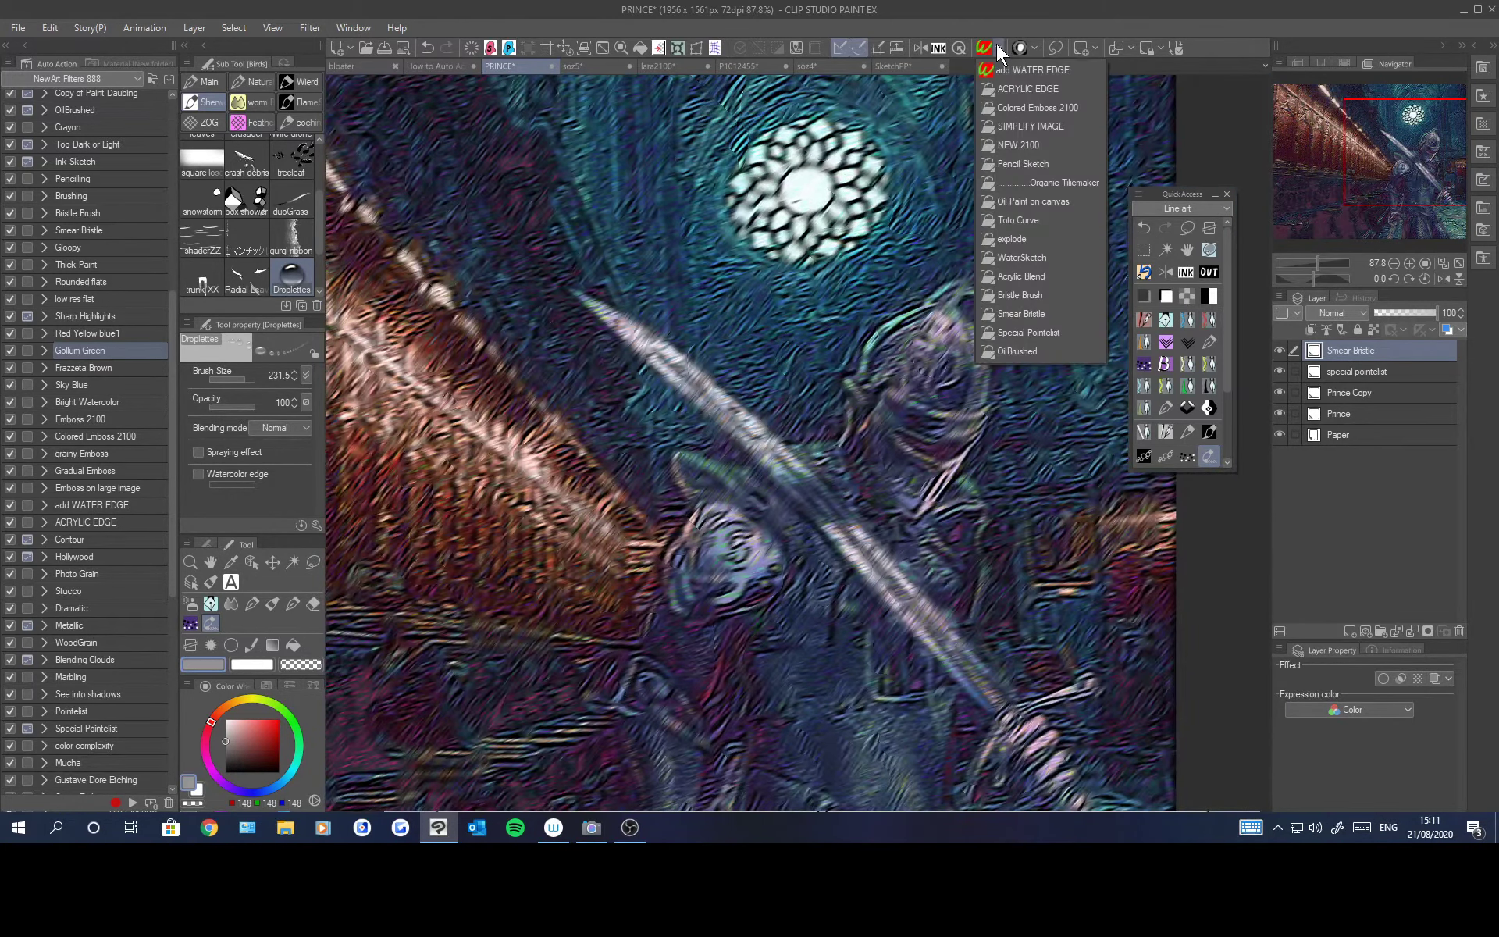
left_click(1018, 91)
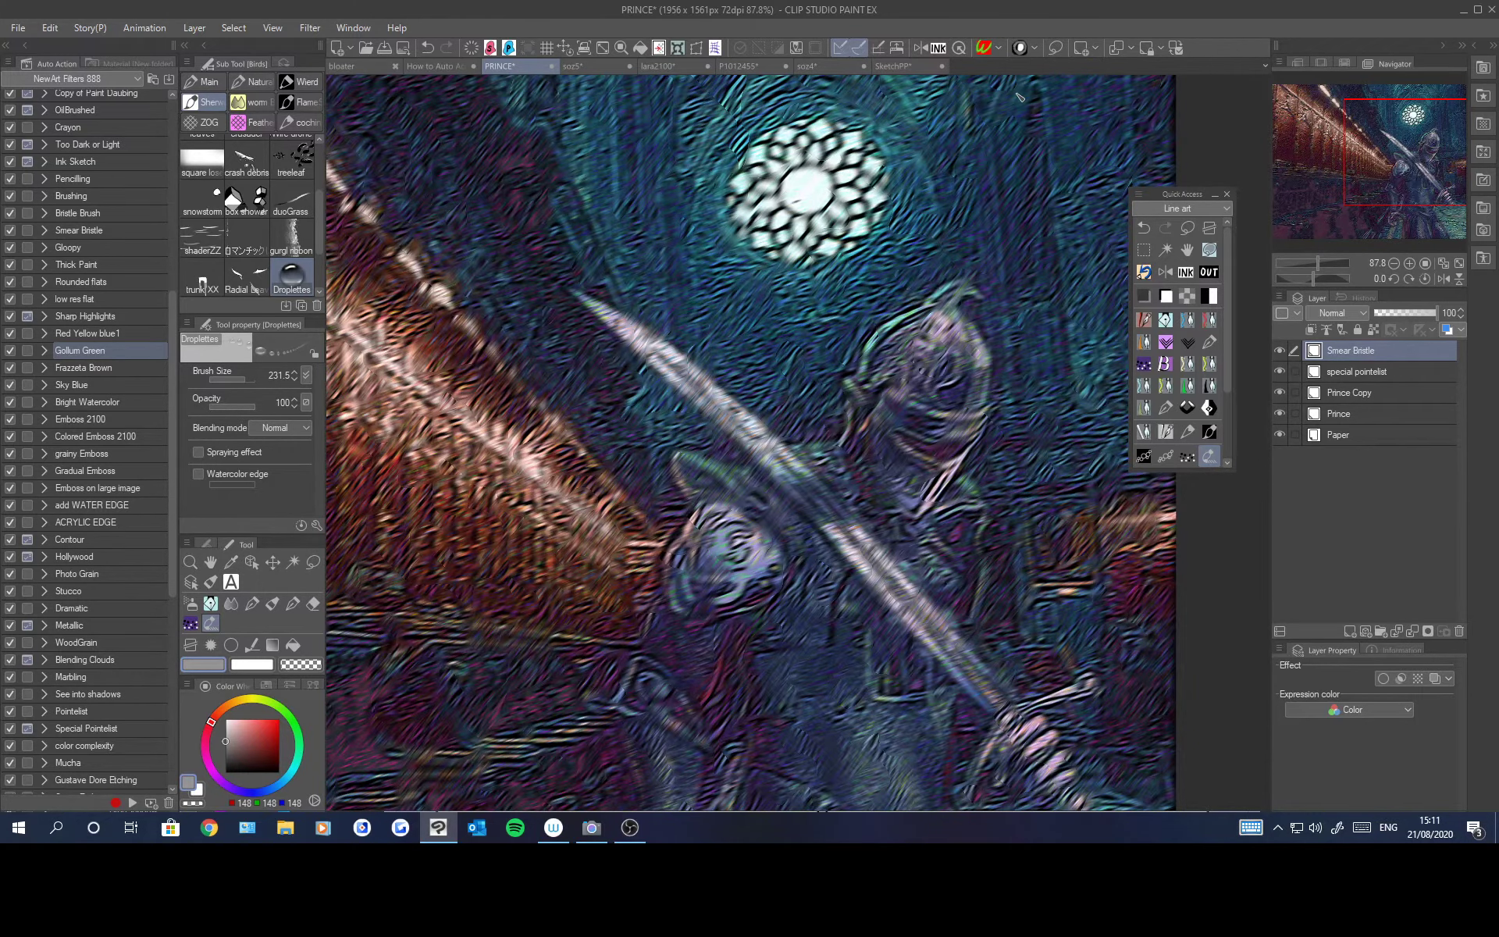
scroll(929, 384, "up", 2)
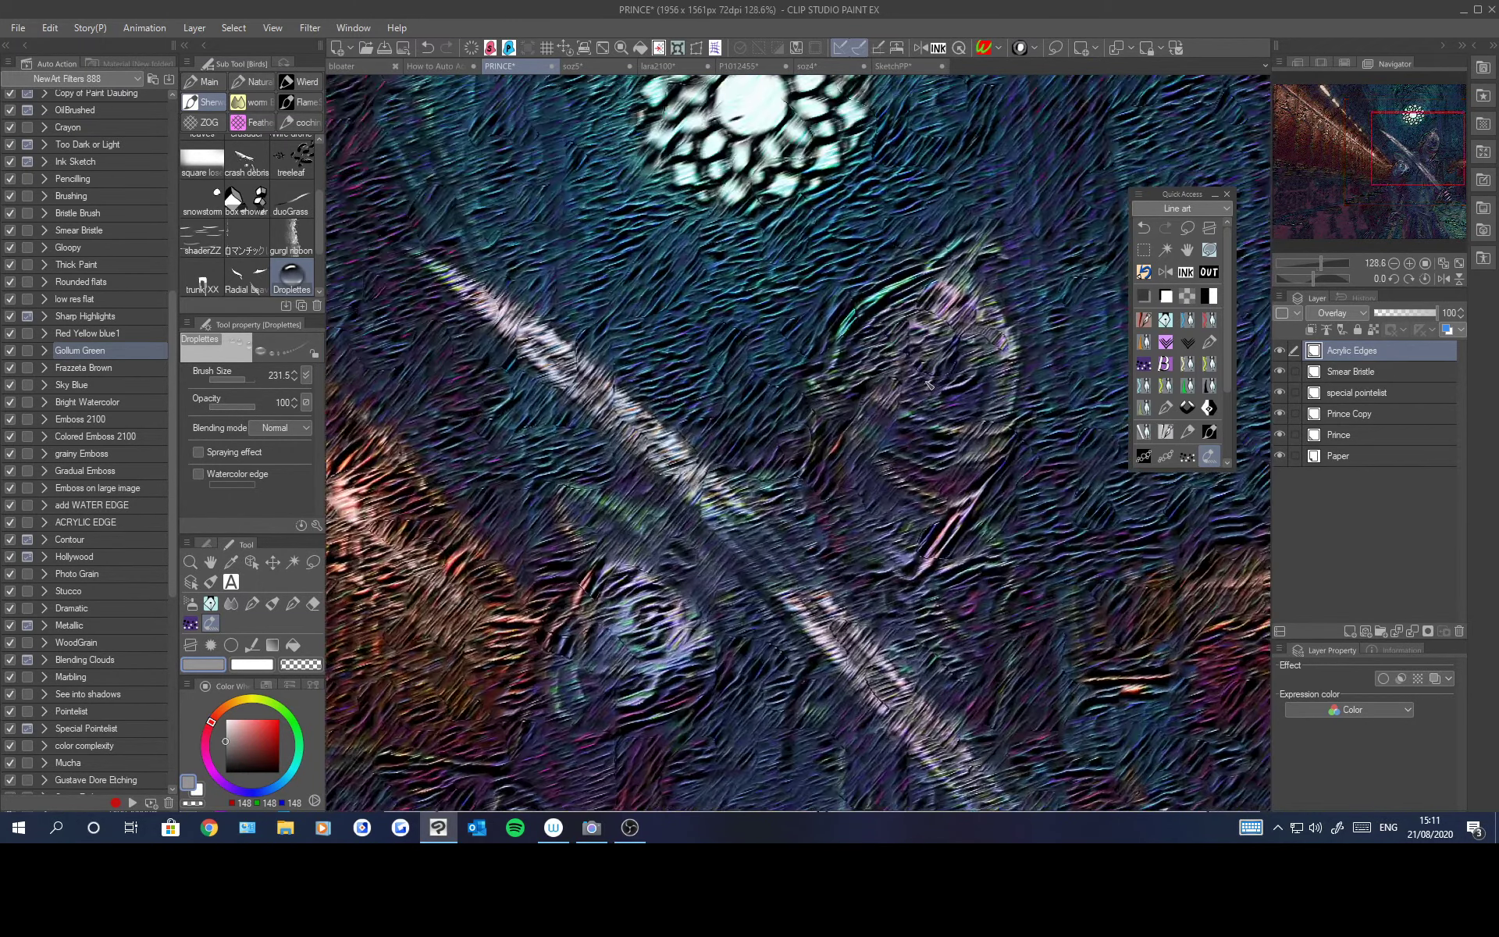
scroll(928, 384, "down", 2)
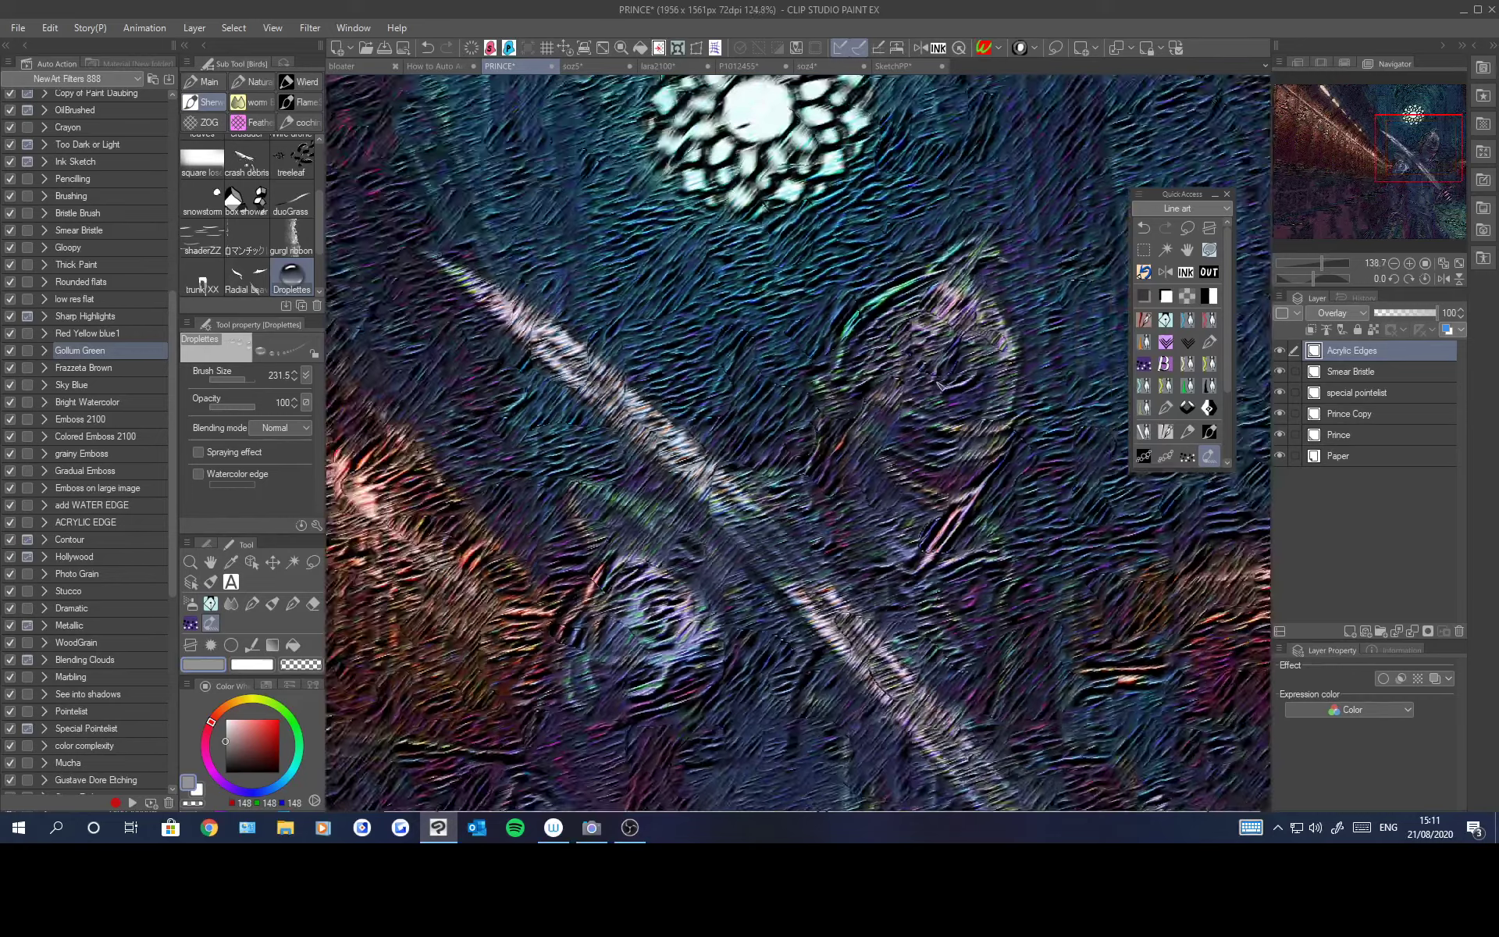
scroll(938, 384, "down", 2)
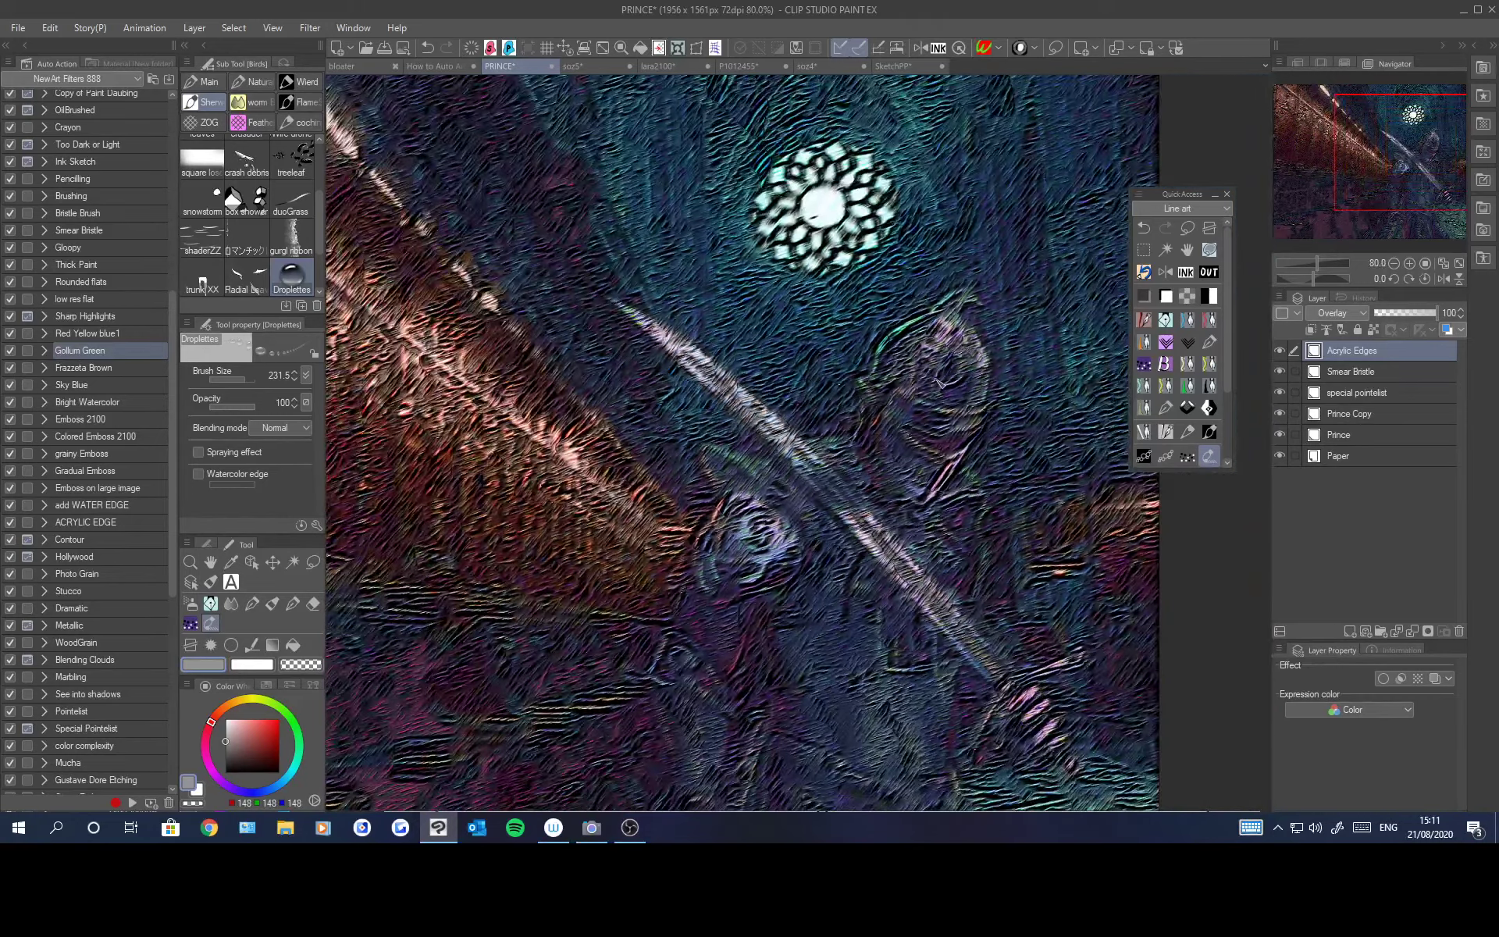
scroll(937, 384, "down", 1)
scroll(937, 384, "down", 1)
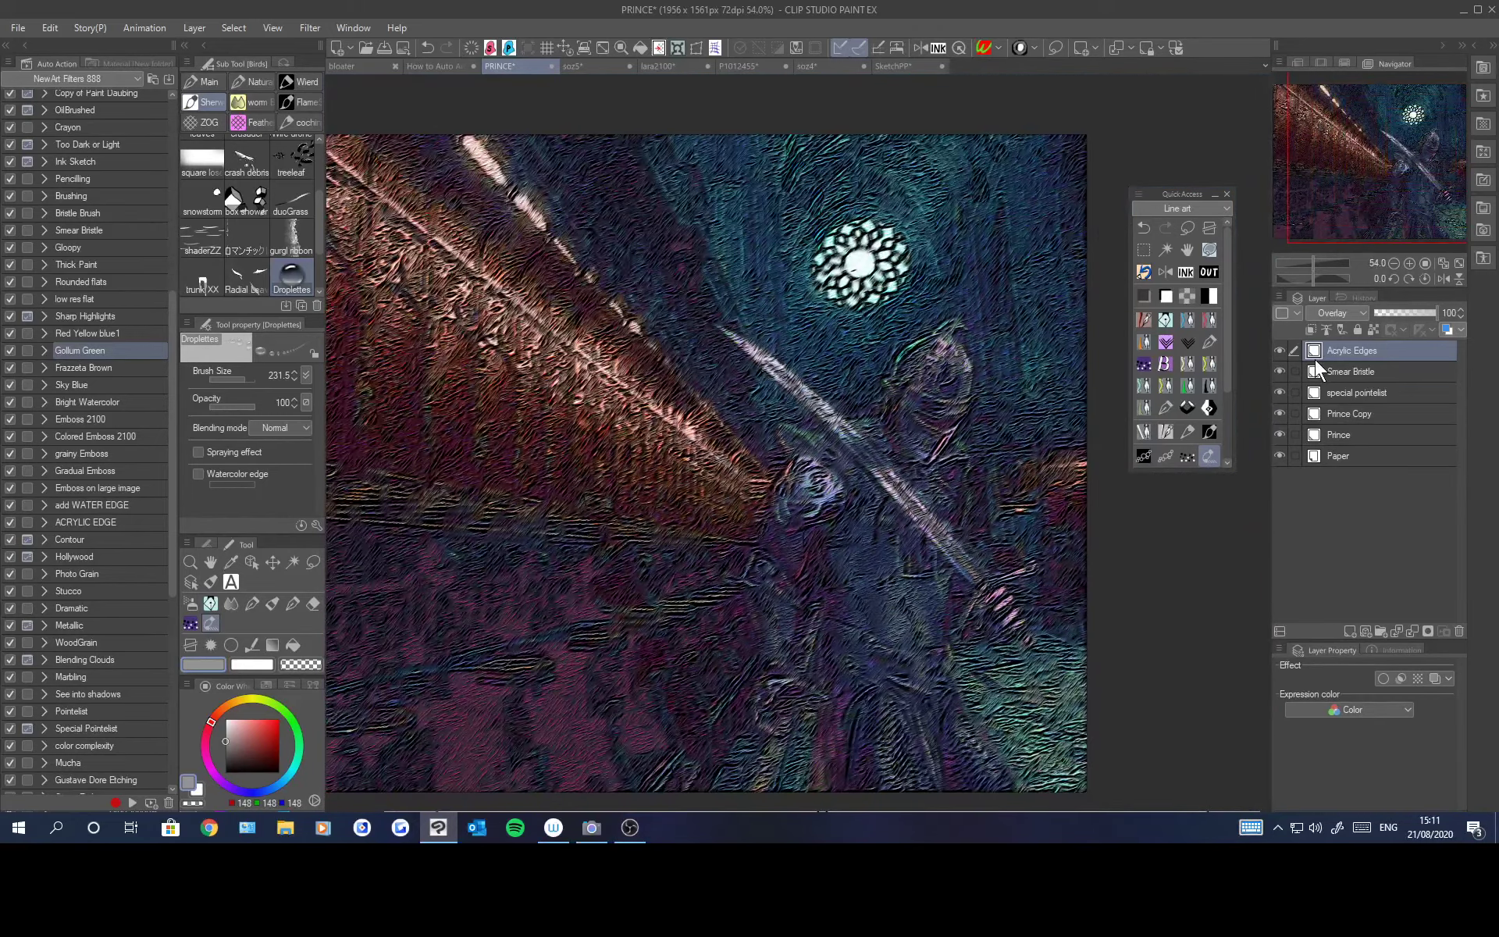
Step: Delete the Acrylic Edges, Smear Bristle and special pointelist layers
left_click(1459, 634)
left_click(1460, 634)
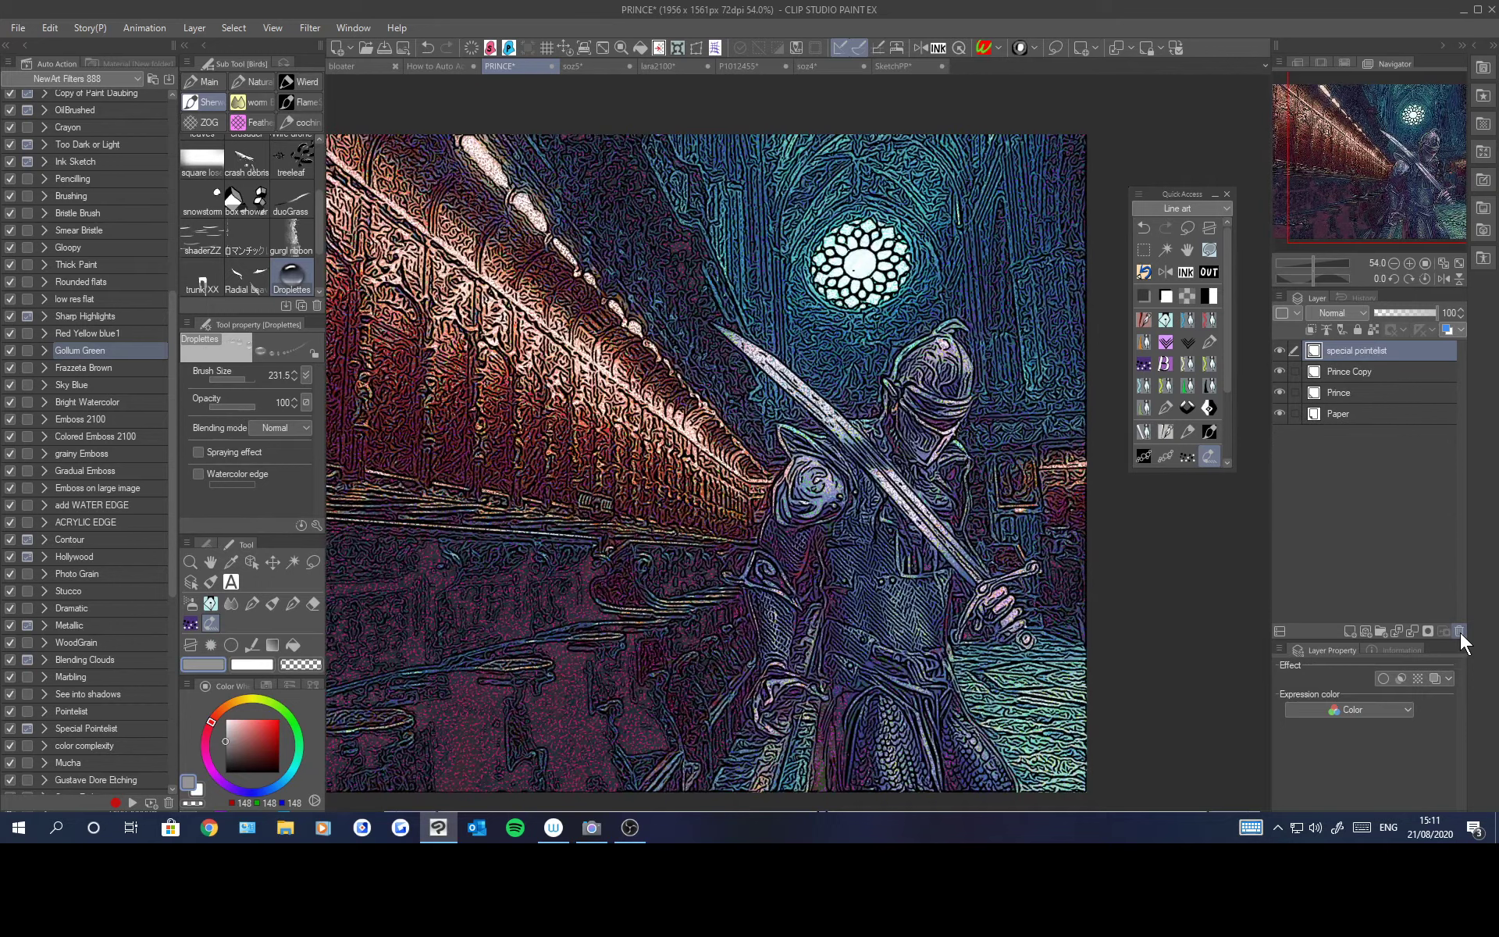
left_click(1460, 634)
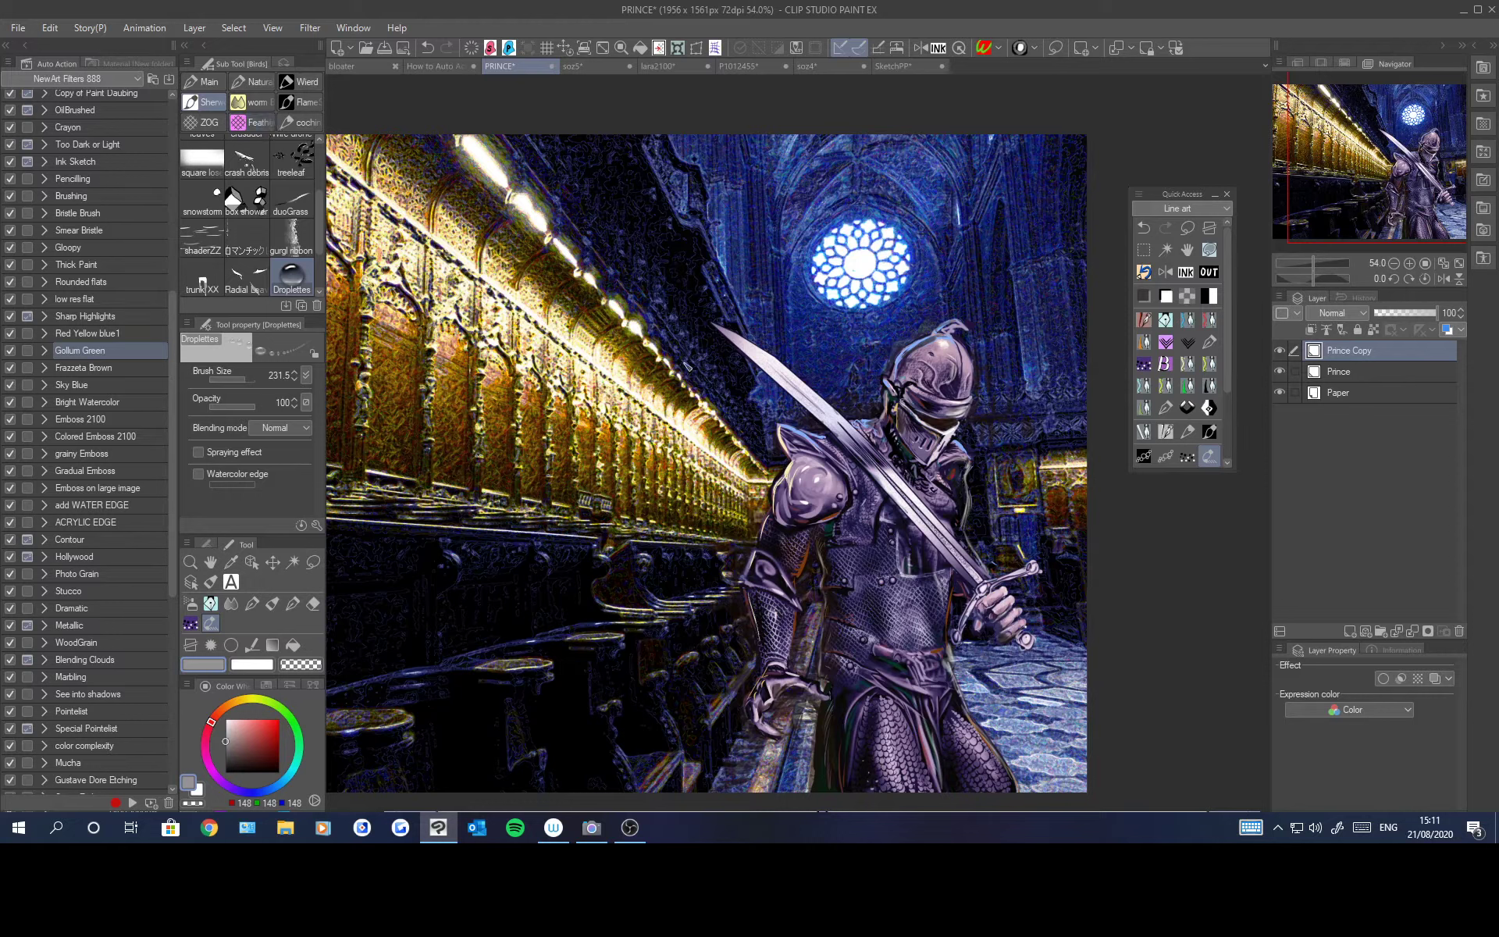
Step: Place the lattice4 material over the knight artwork, rotate its tile counterclockwise and scale it to 82%
left_click(117, 63)
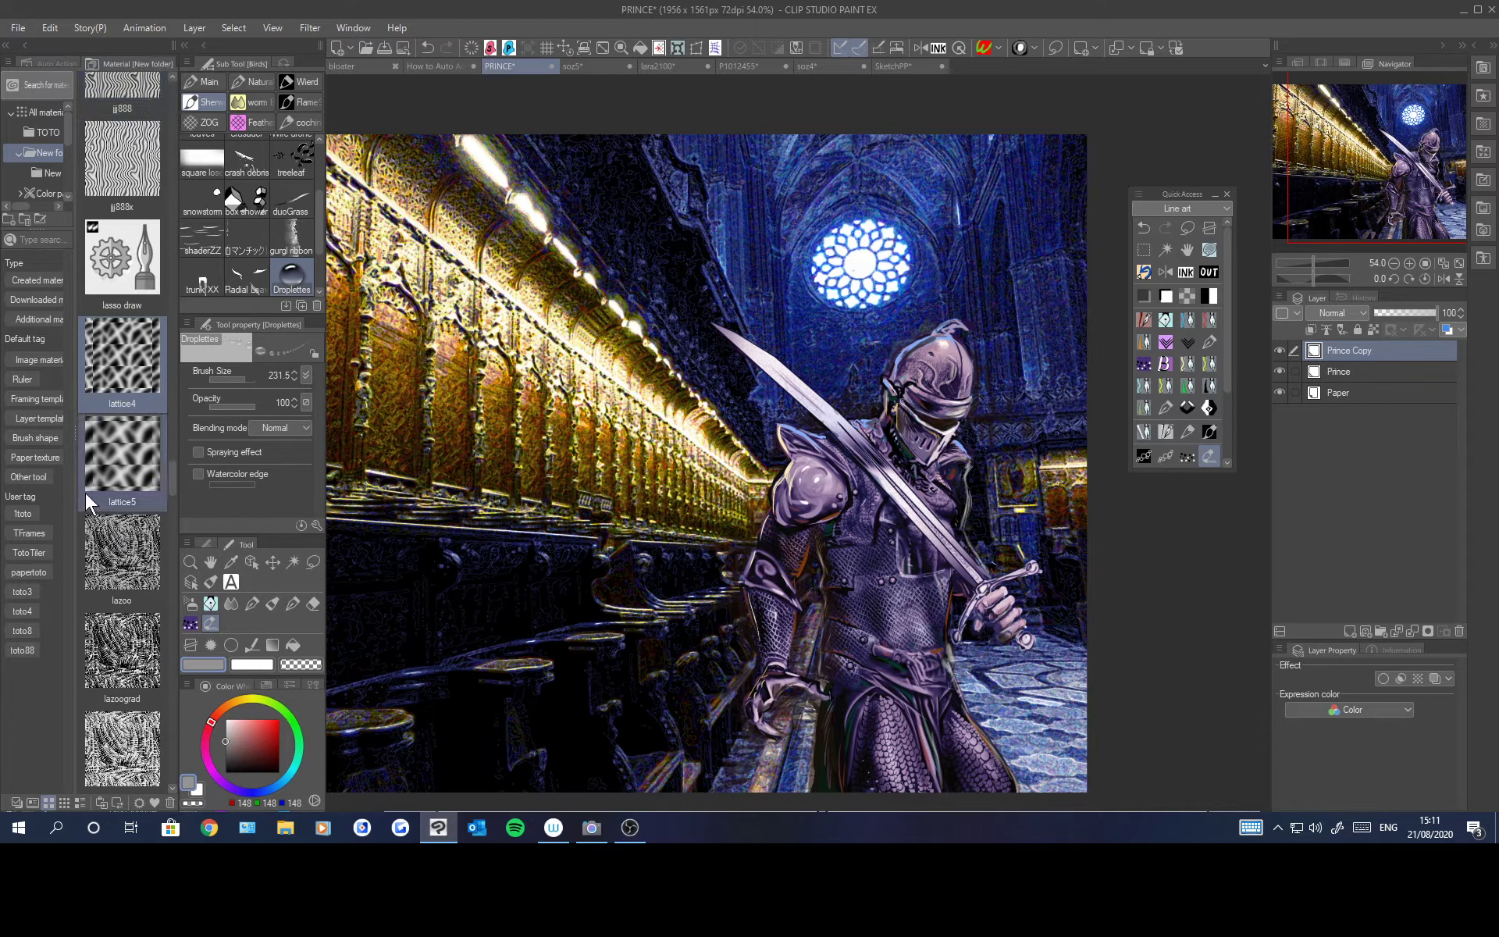
left_click(125, 451)
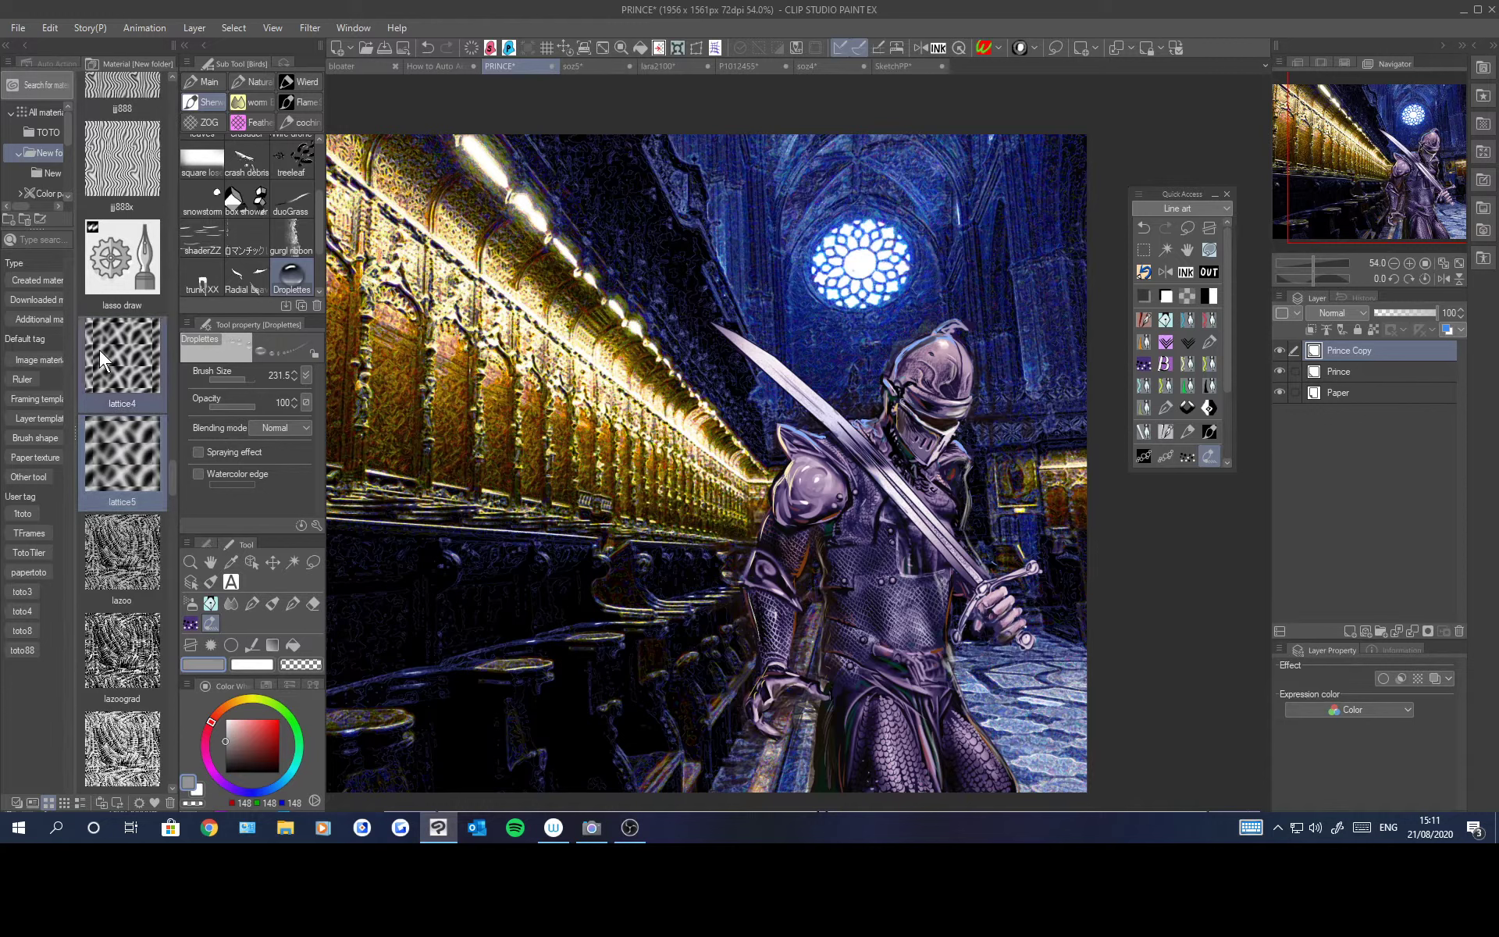
left_click_drag(100, 350, 790, 500)
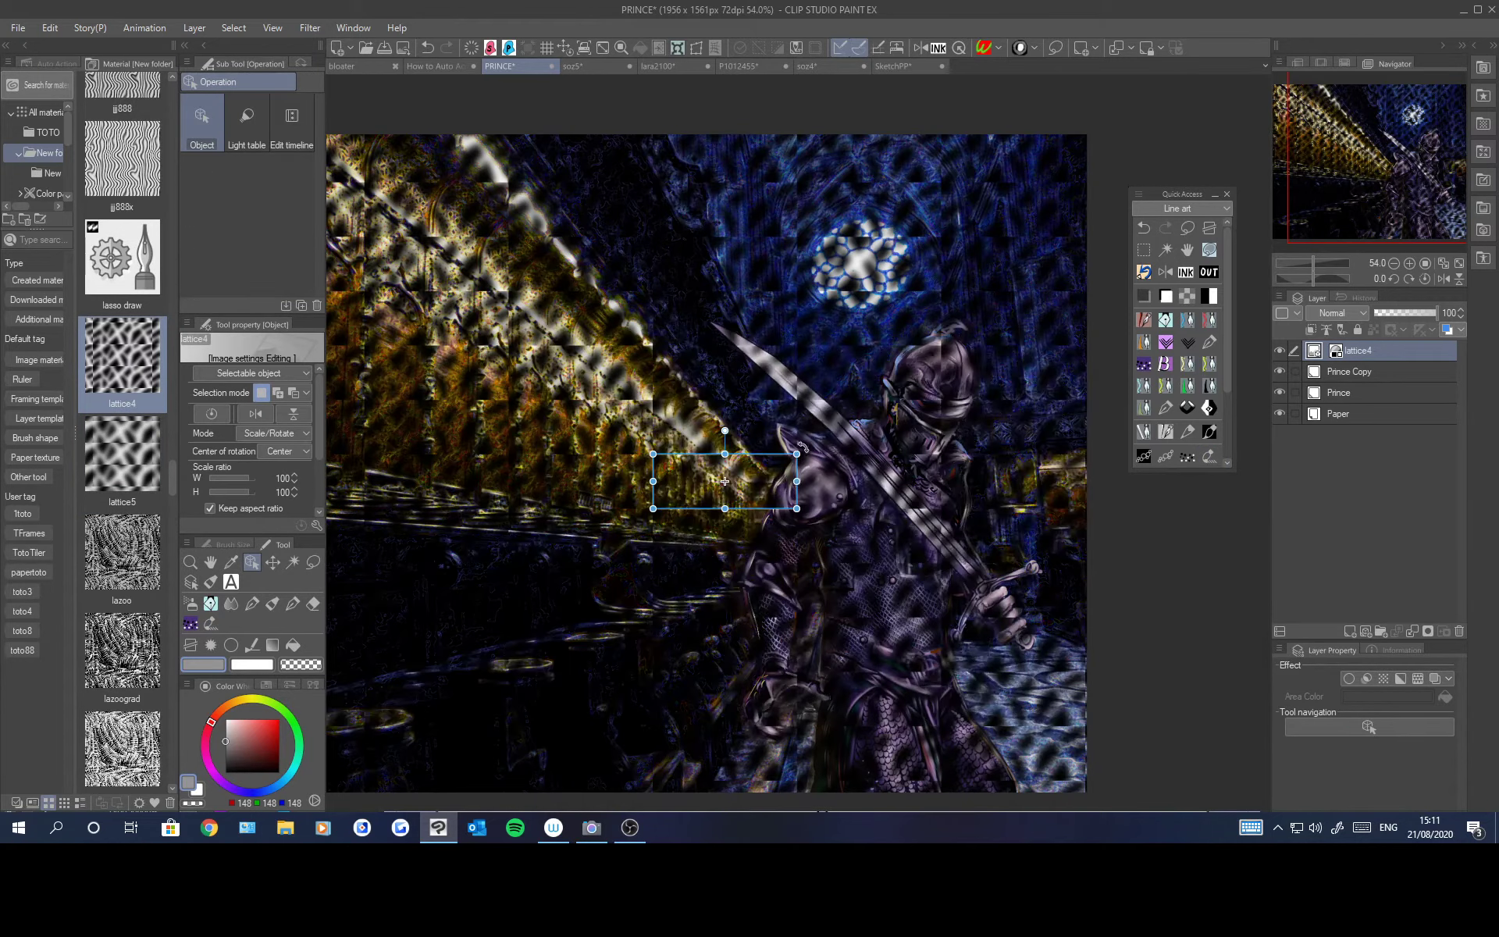
left_click_drag(802, 448, 729, 383)
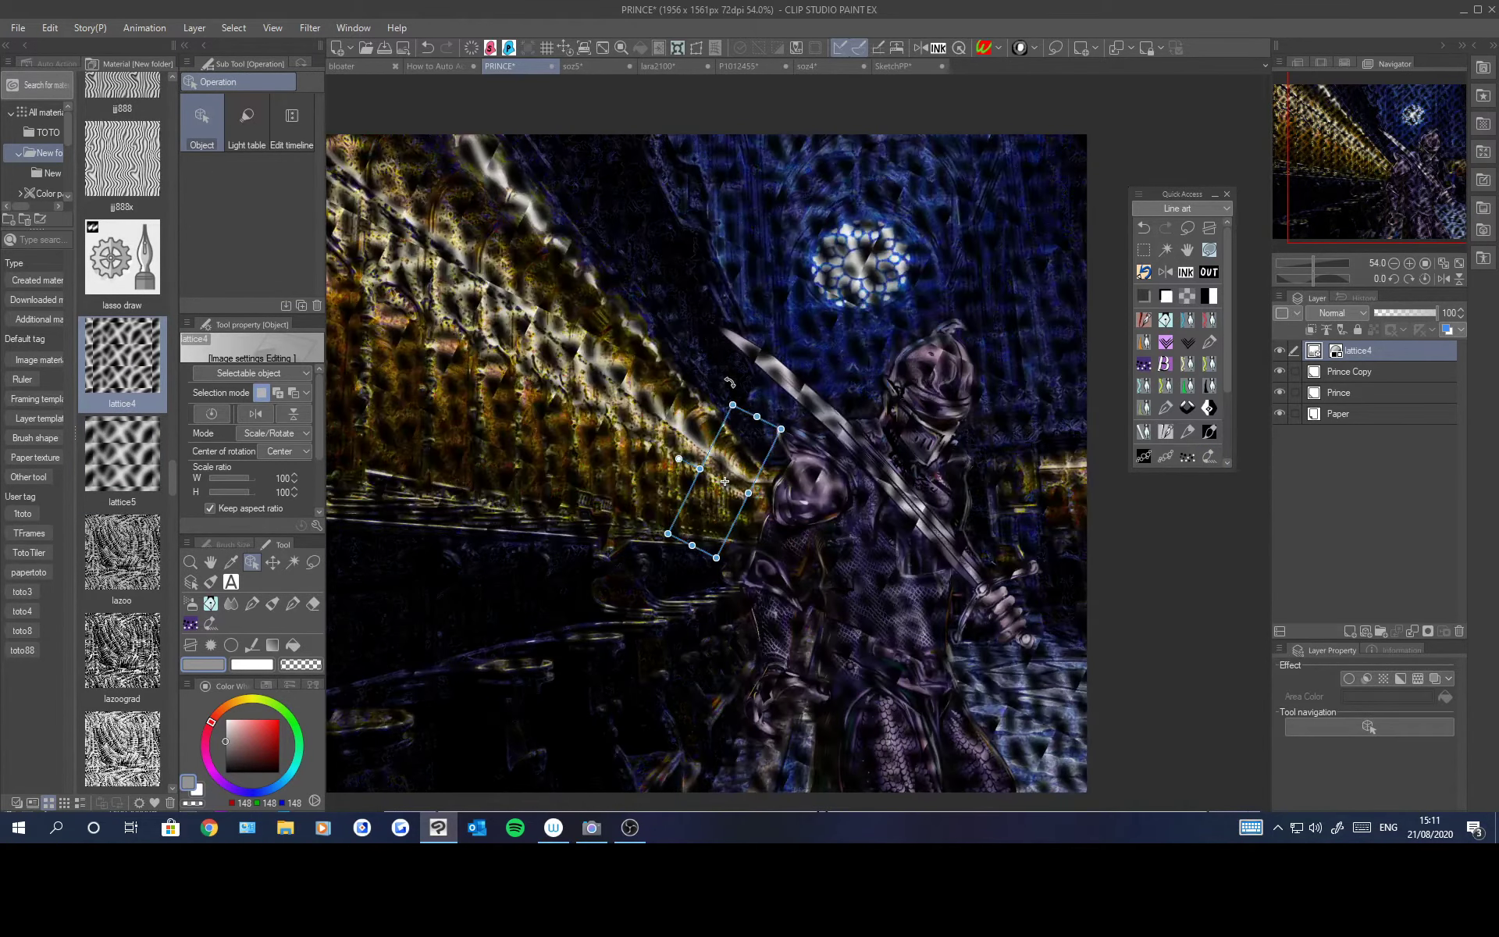
left_click_drag(718, 558, 719, 532)
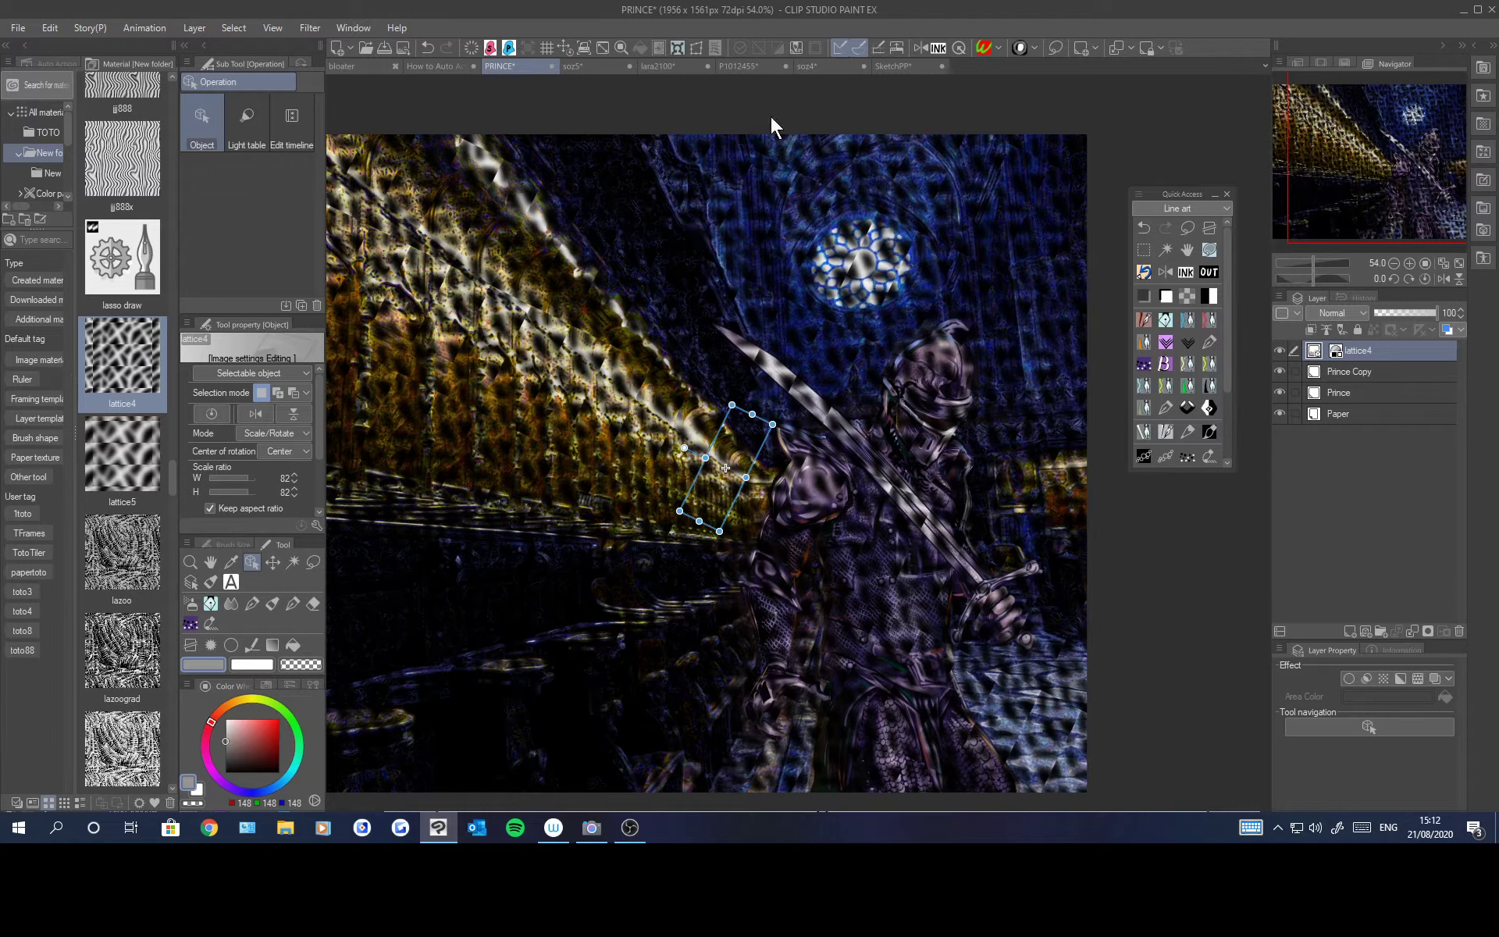
Step: Run the DAUBS from Texture layer action on lattice4, accepting motion blurs of 18 at angle 123, 18 at angle 60 and 13.80 at angle -88
left_click(1033, 47)
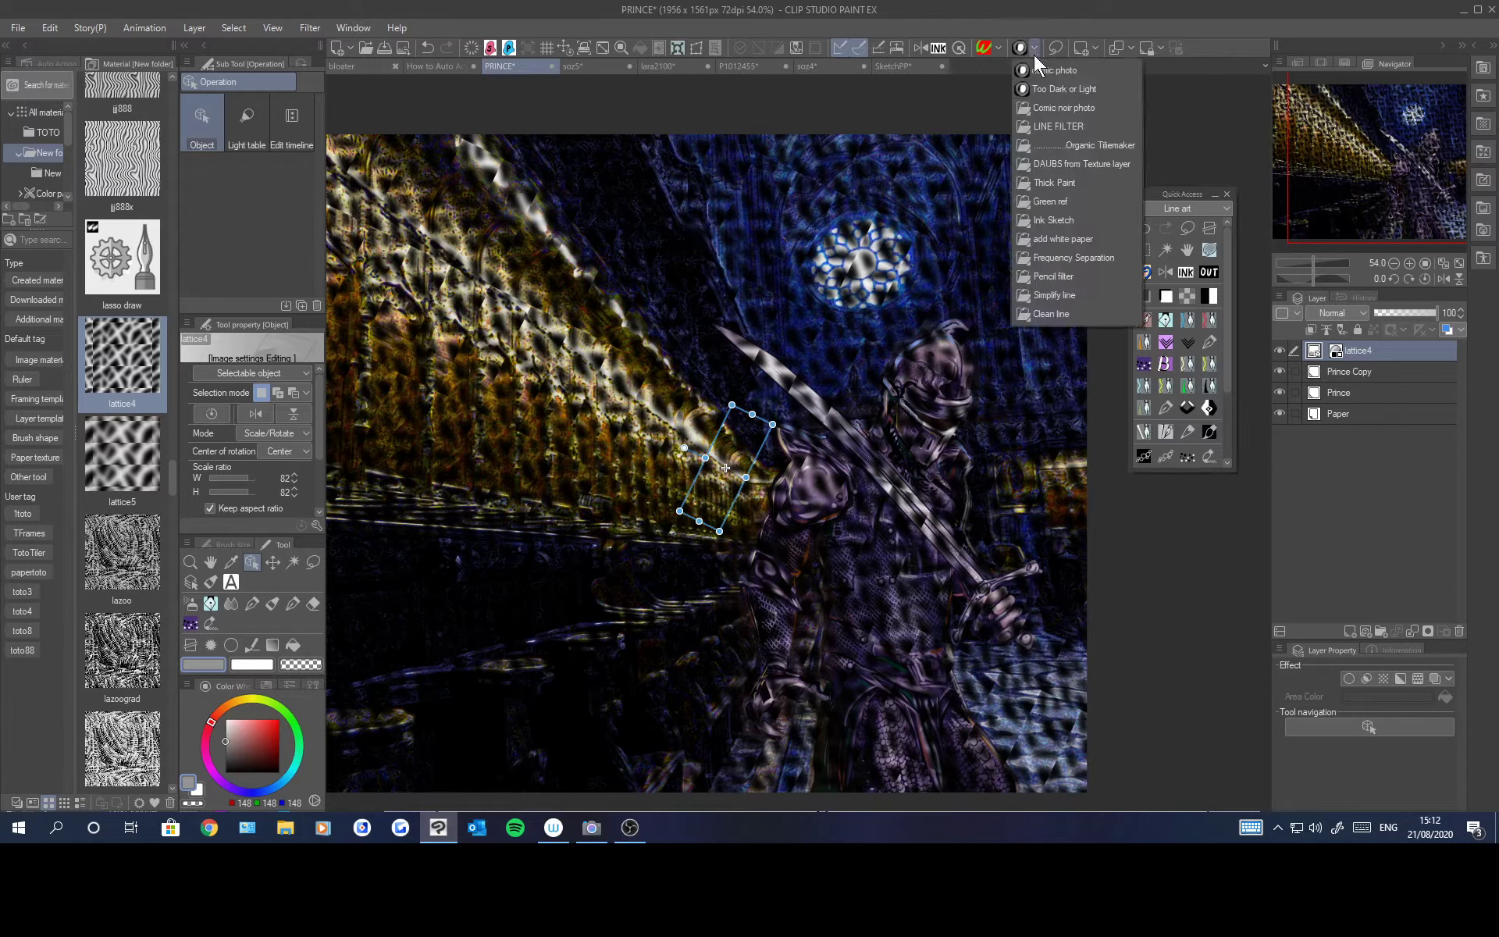
left_click(1061, 164)
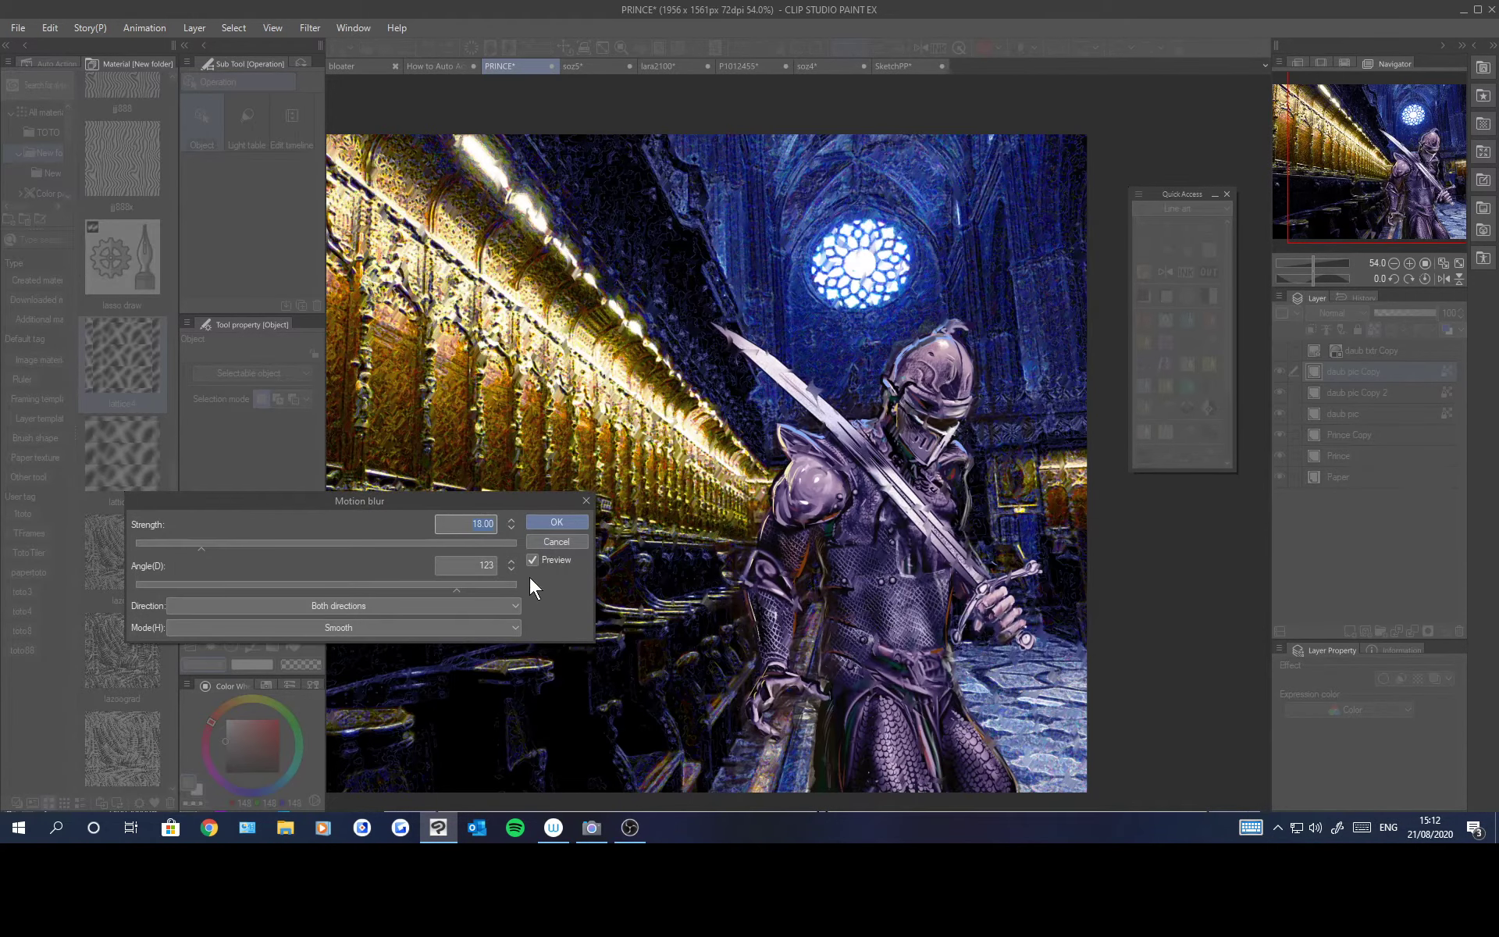
left_click(560, 527)
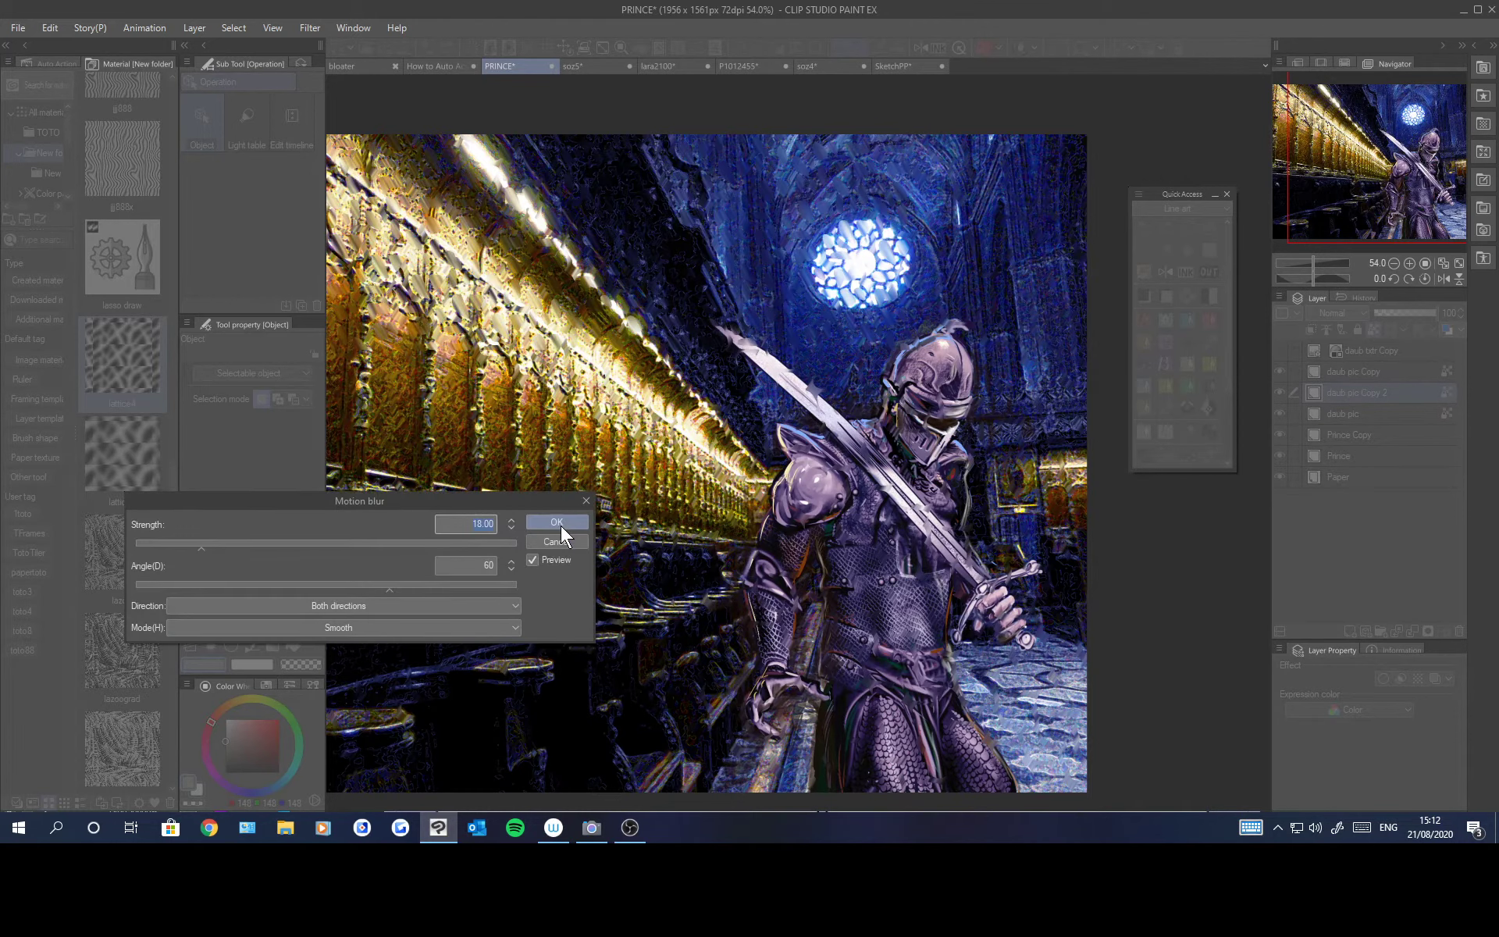
left_click(561, 523)
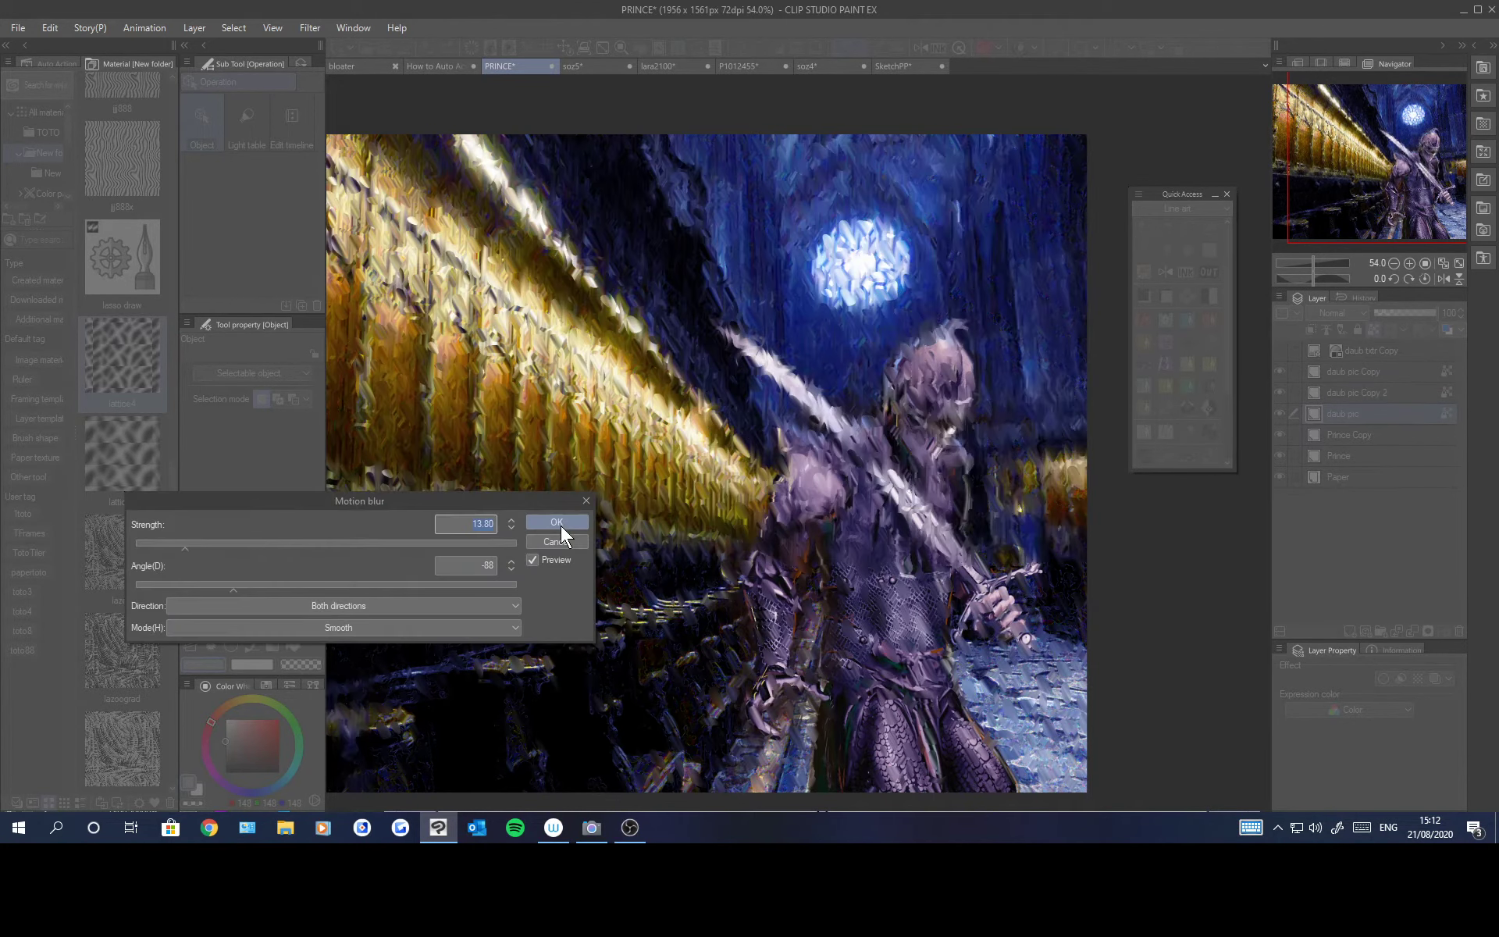
left_click(561, 523)
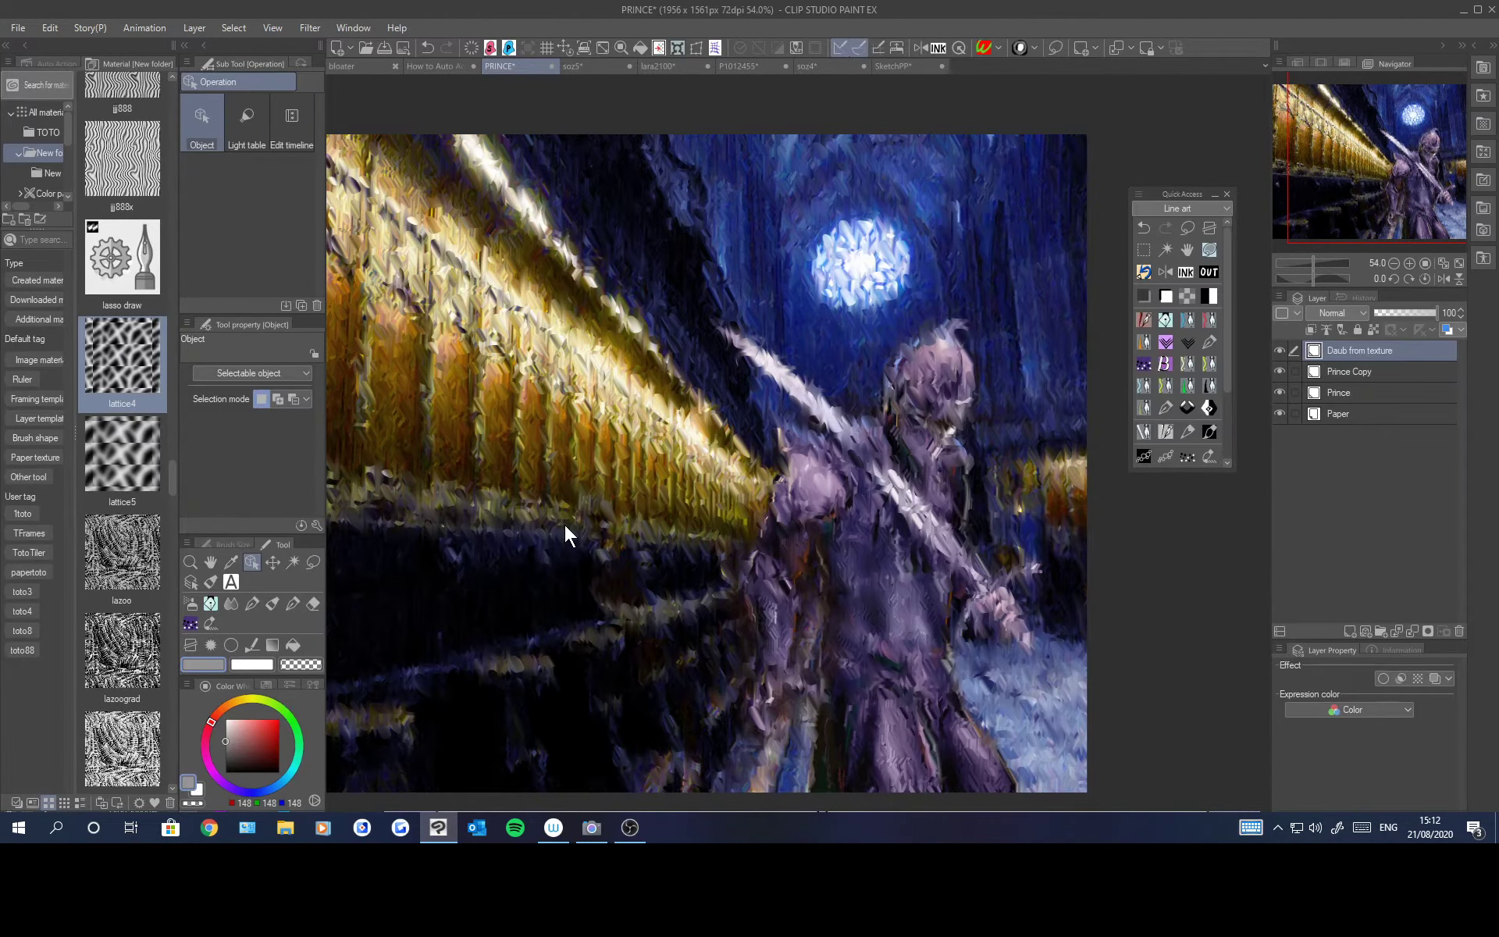
scroll(1021, 495, "up", 3)
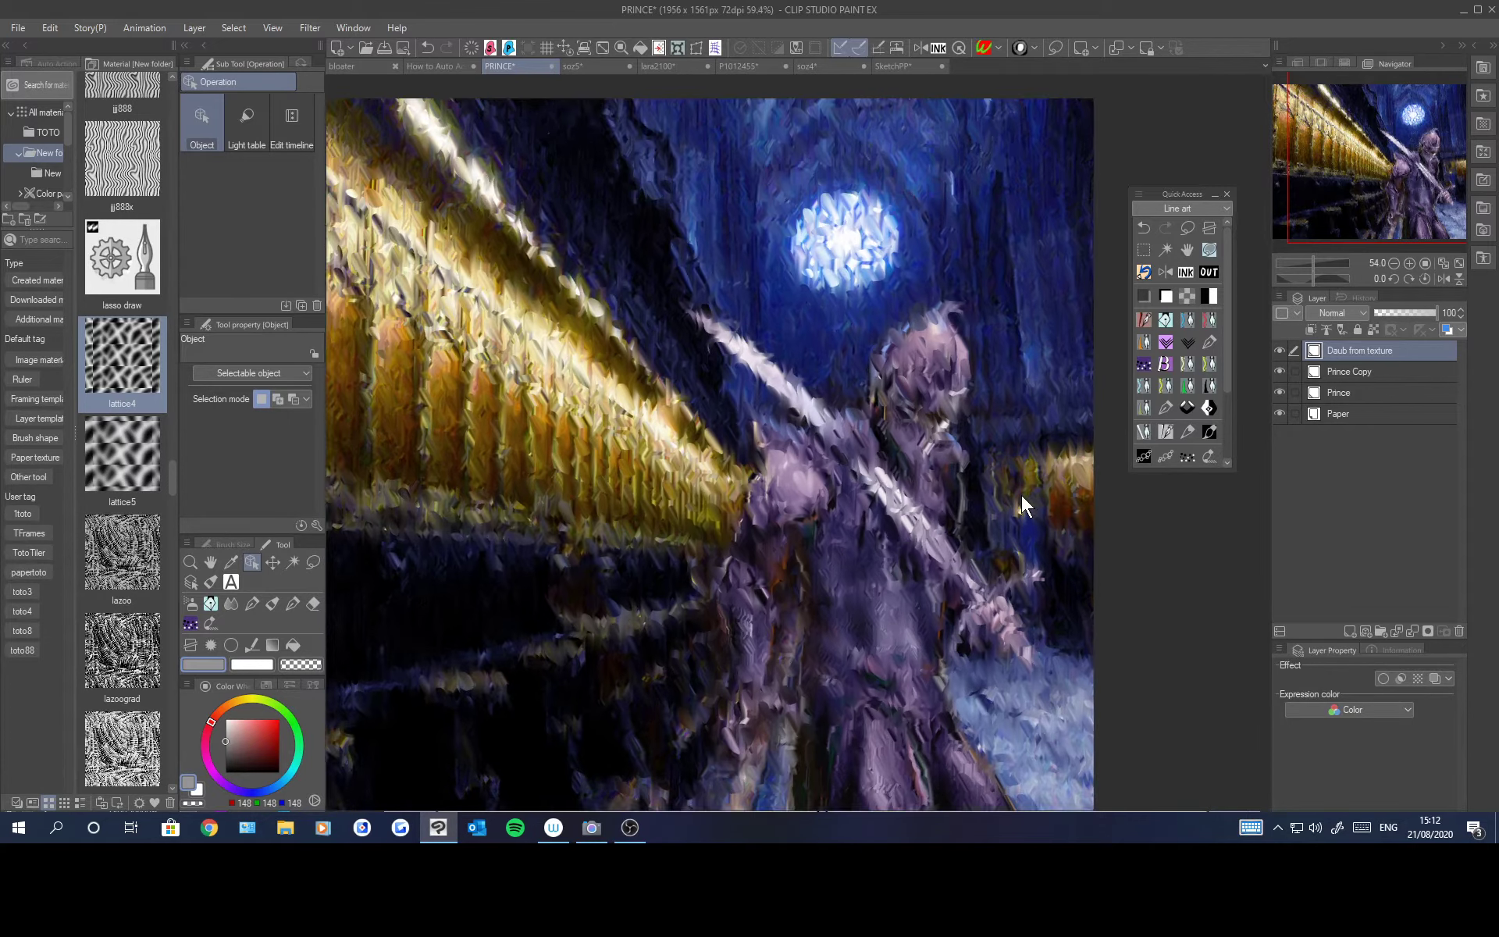
scroll(1024, 506, "down", 1)
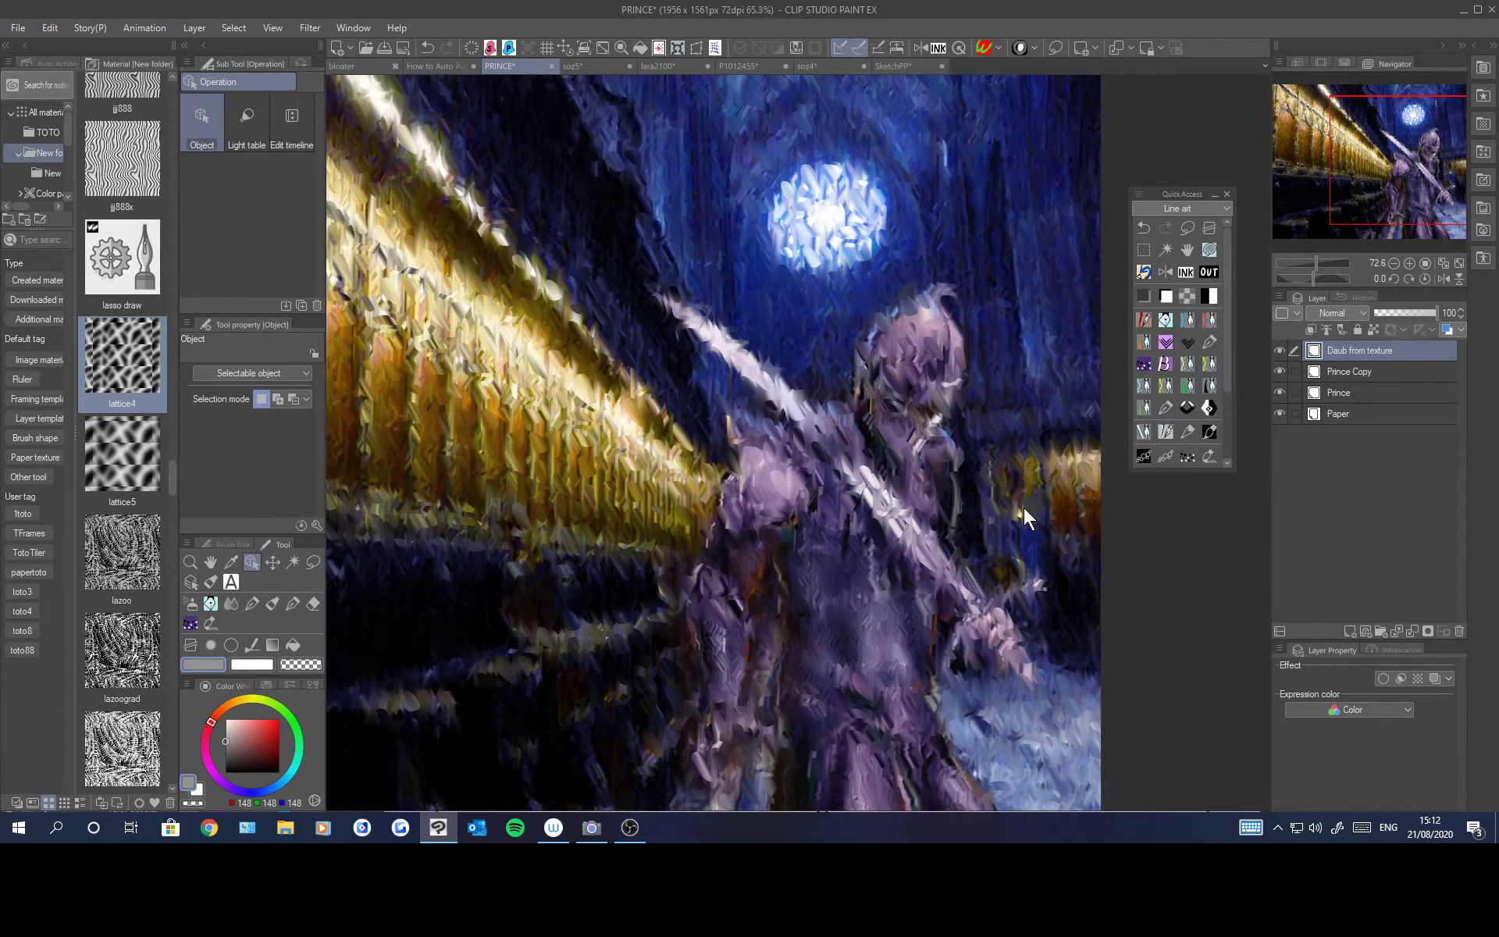
scroll(1023, 509, "up", 3)
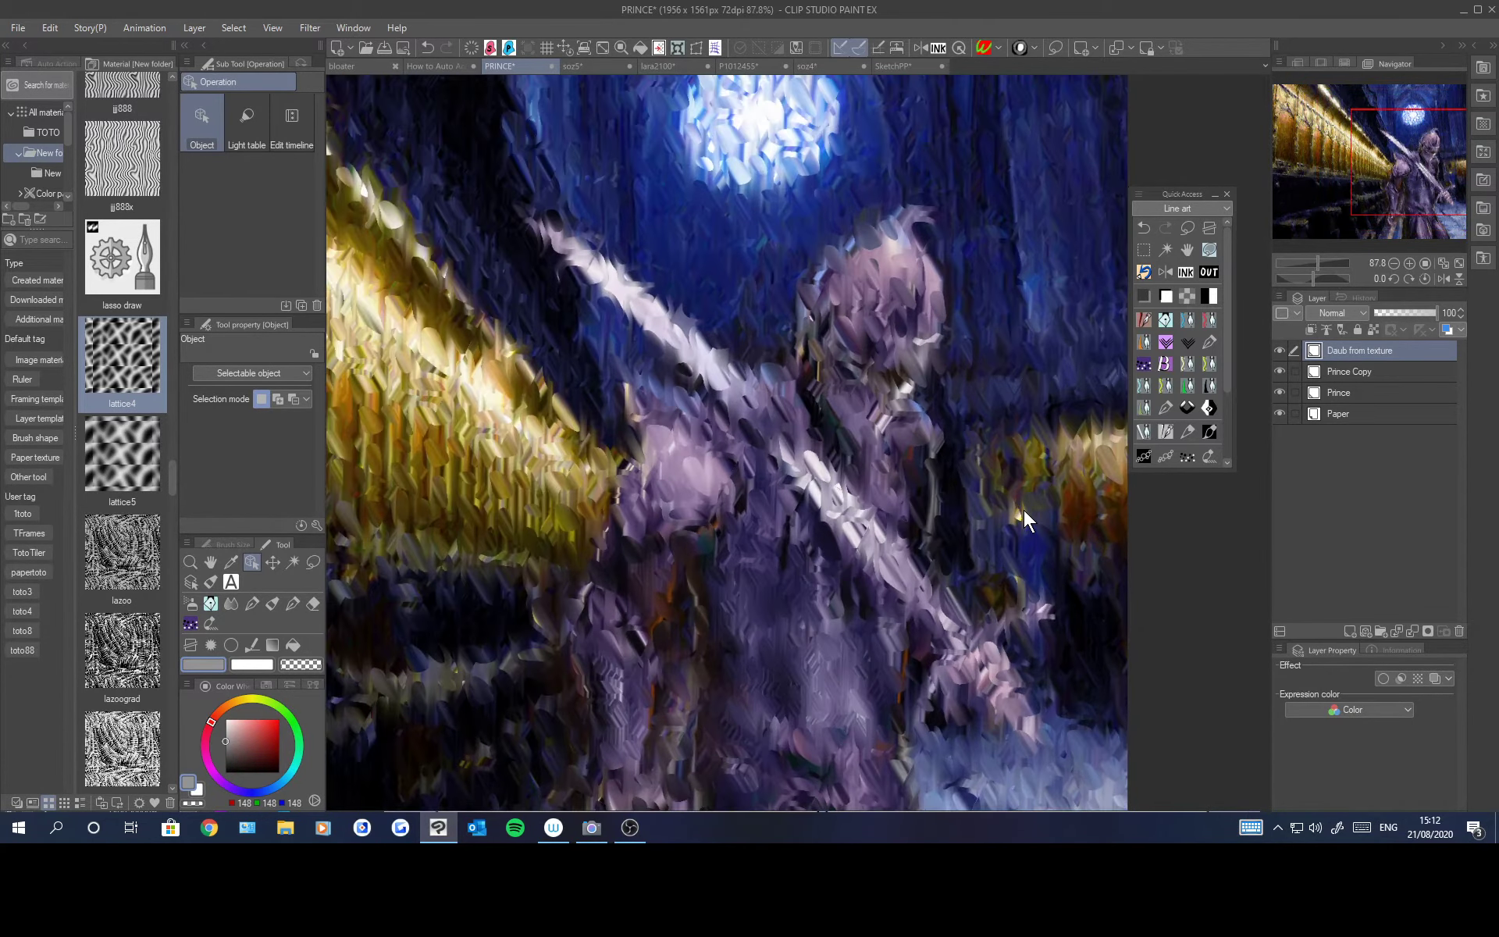
Step: Run the ACRYLIC EDGE action on the Daub from texture layer and inspect the strokes on the knight and moon
scroll(959, 414, "down", 3)
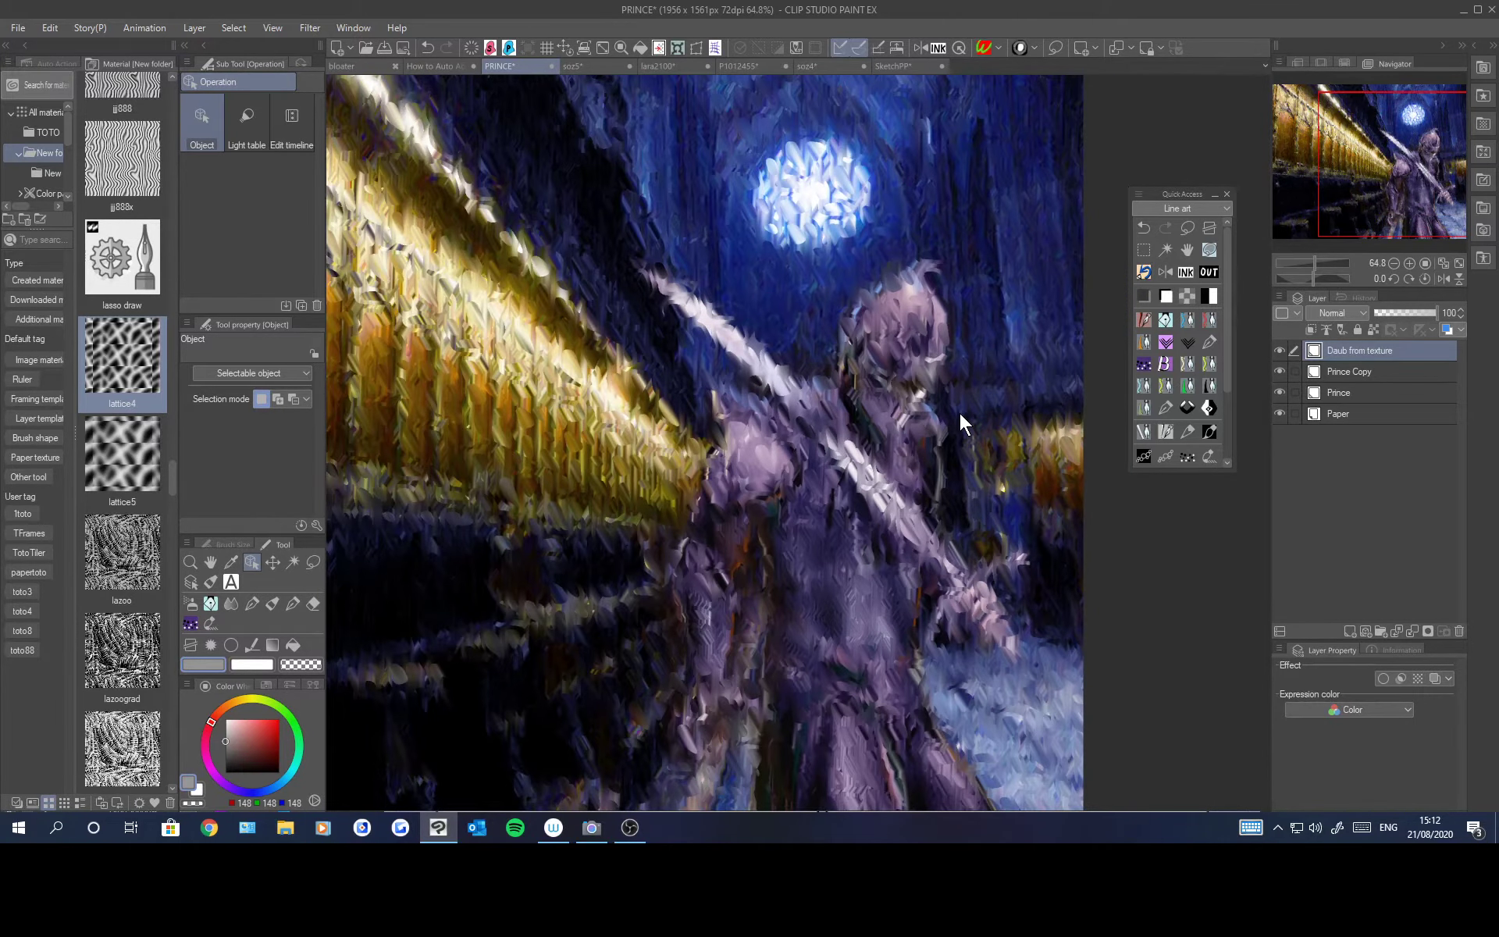
left_click(993, 52)
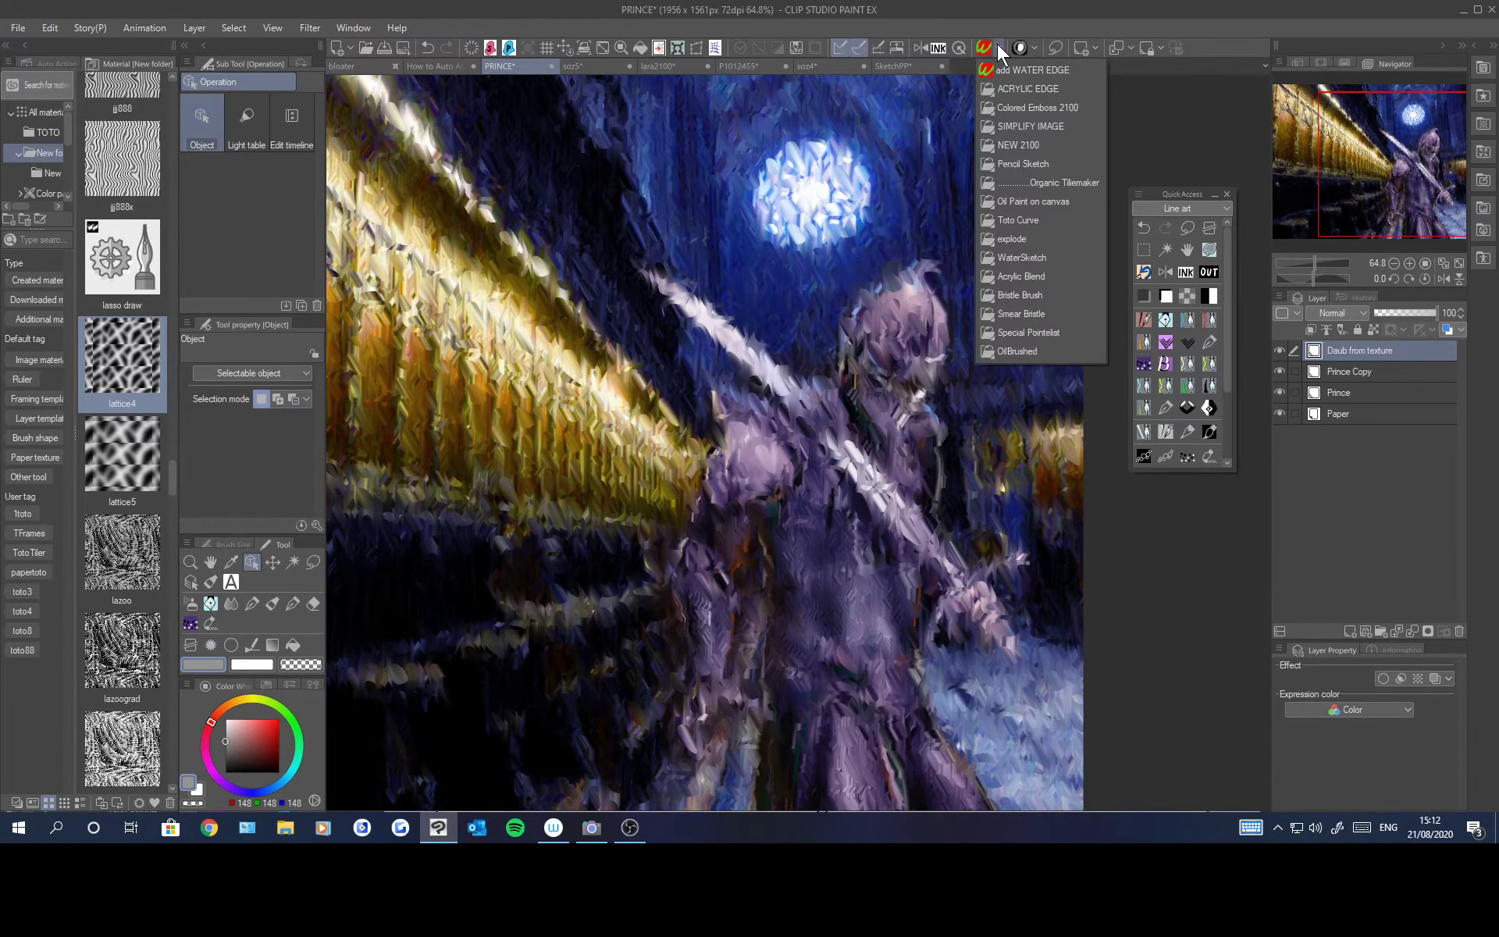
left_click(1000, 86)
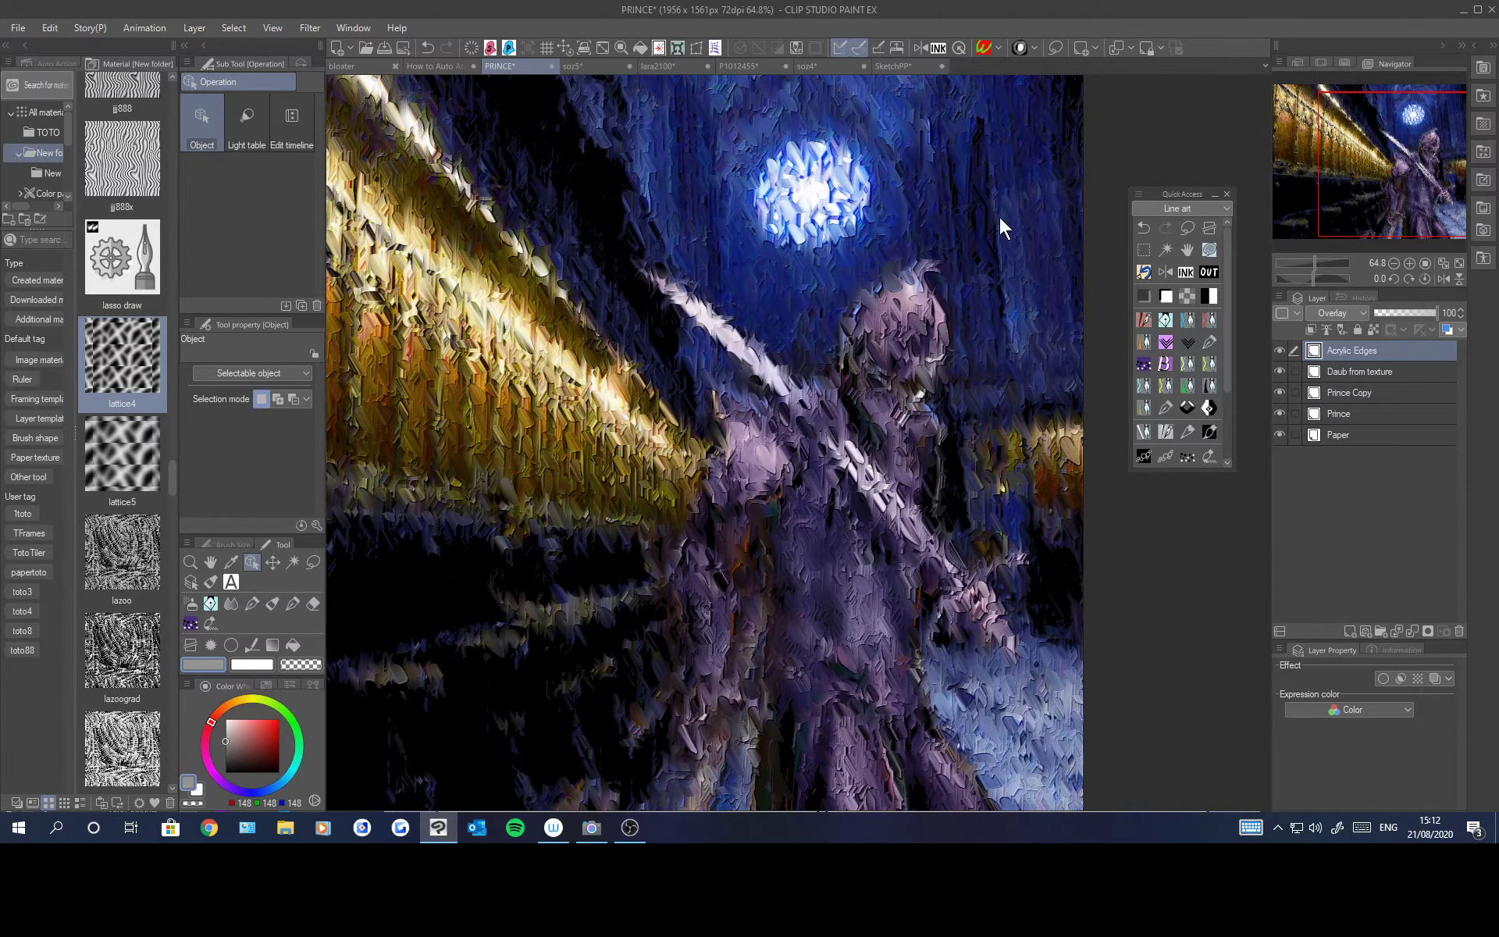
scroll(971, 269, "up", 2)
scroll(971, 269, "up", 3)
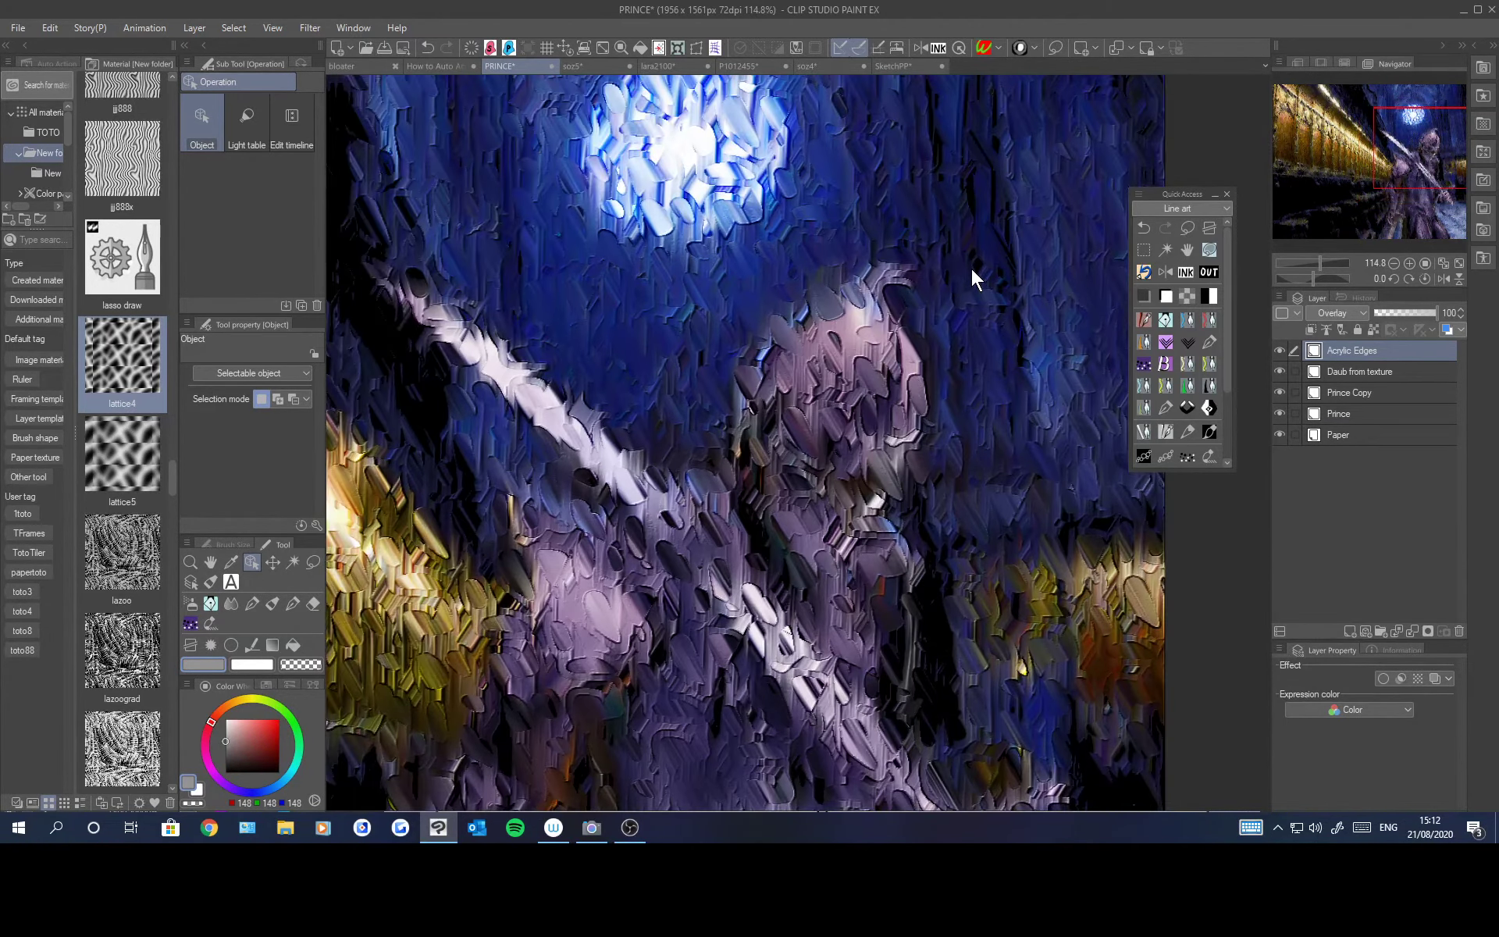
scroll(971, 268, "up", 4)
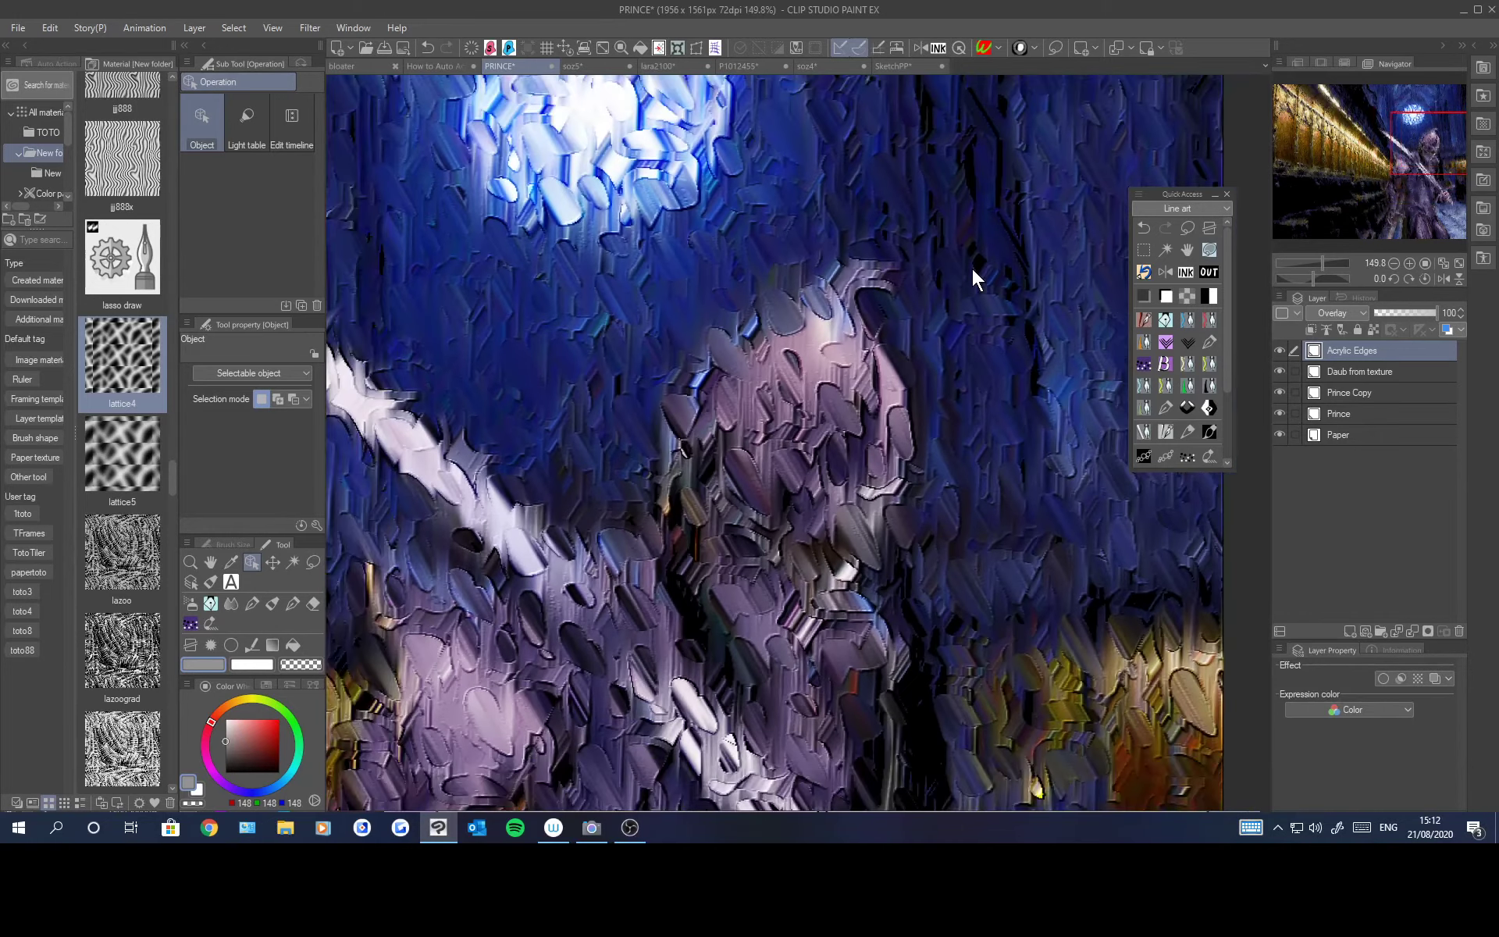
scroll(972, 268, "down", 8)
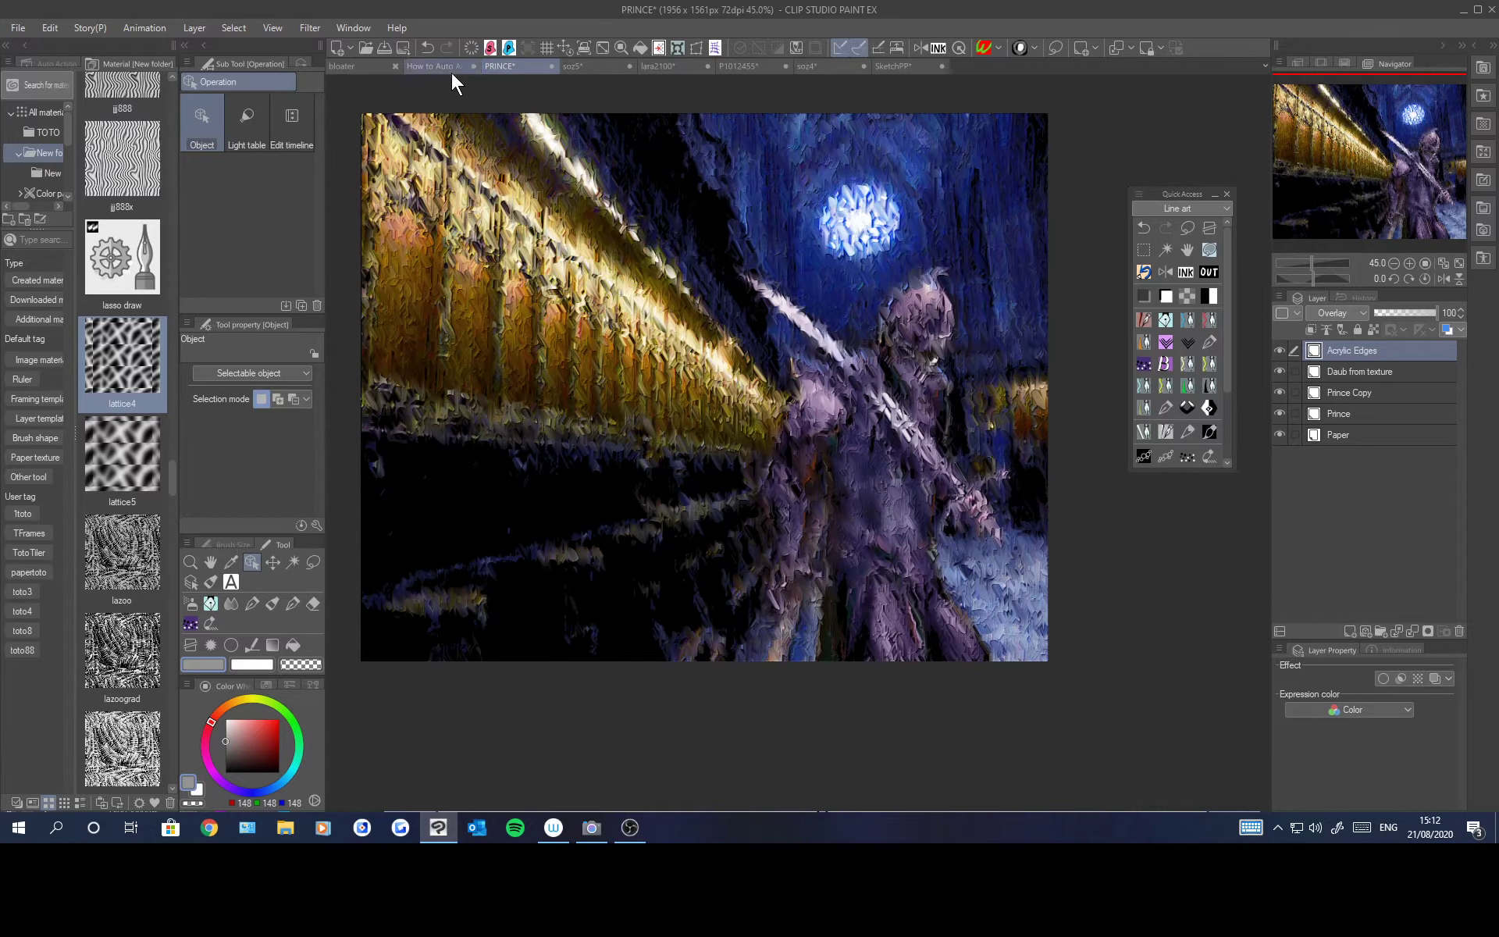
Step: Switch to the bloater painting and run the explode action on its INK layer
left_click(350, 66)
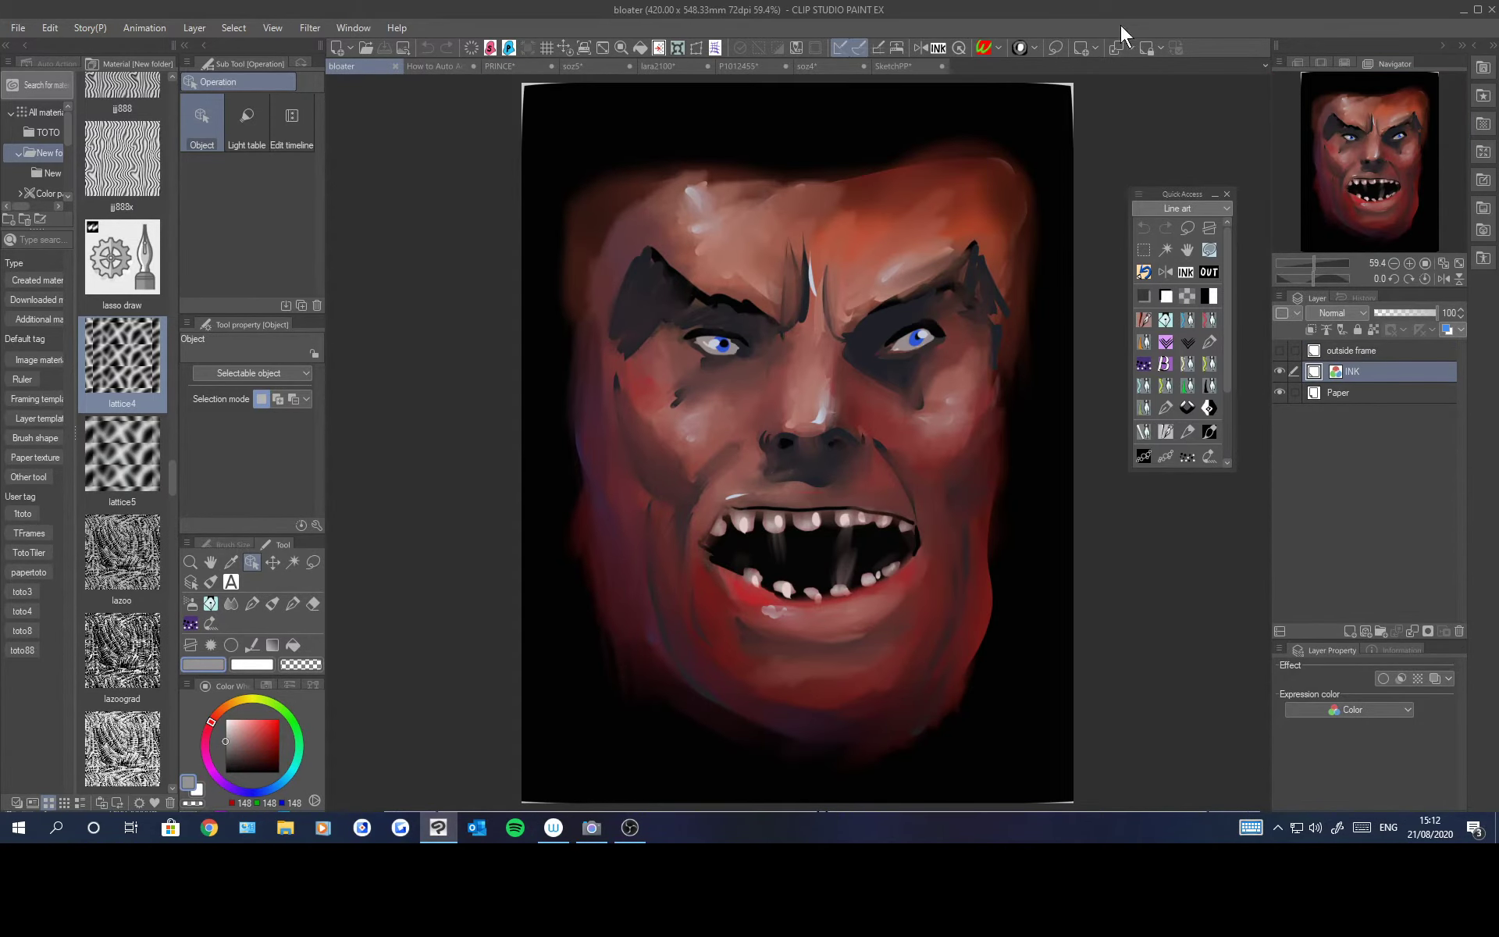
left_click(997, 47)
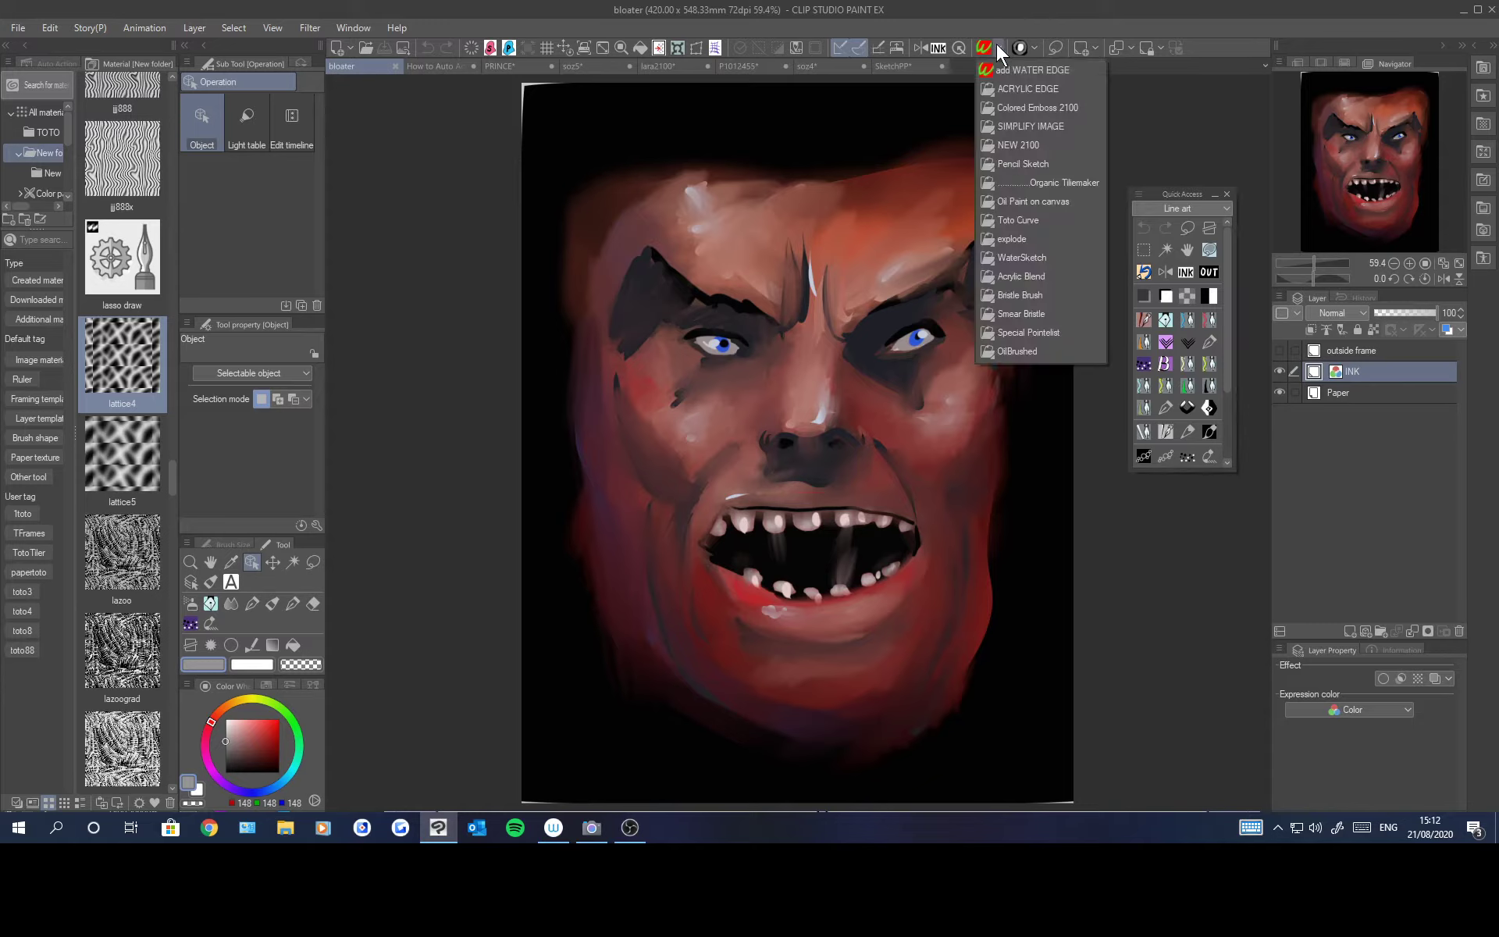
left_click(1037, 241)
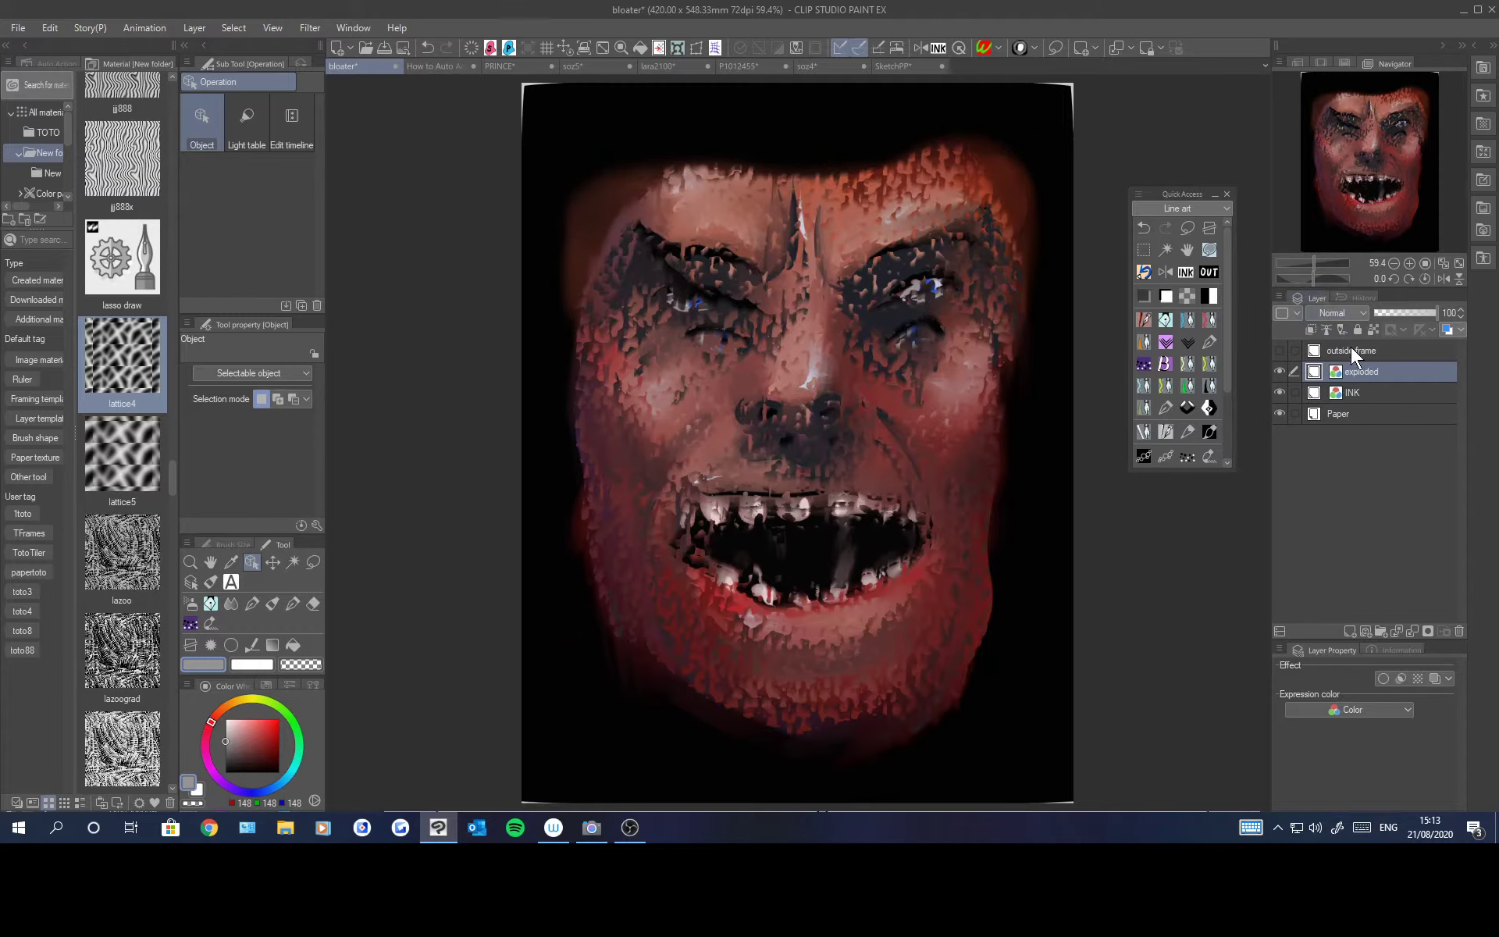
Step: Cycle the exploded layer through the blending modes, including Multiply, Linear burn, Color dodge, Add (Glow), Vivid light and Darker color, ending on Saturation
scroll(1350, 313, "down", 2)
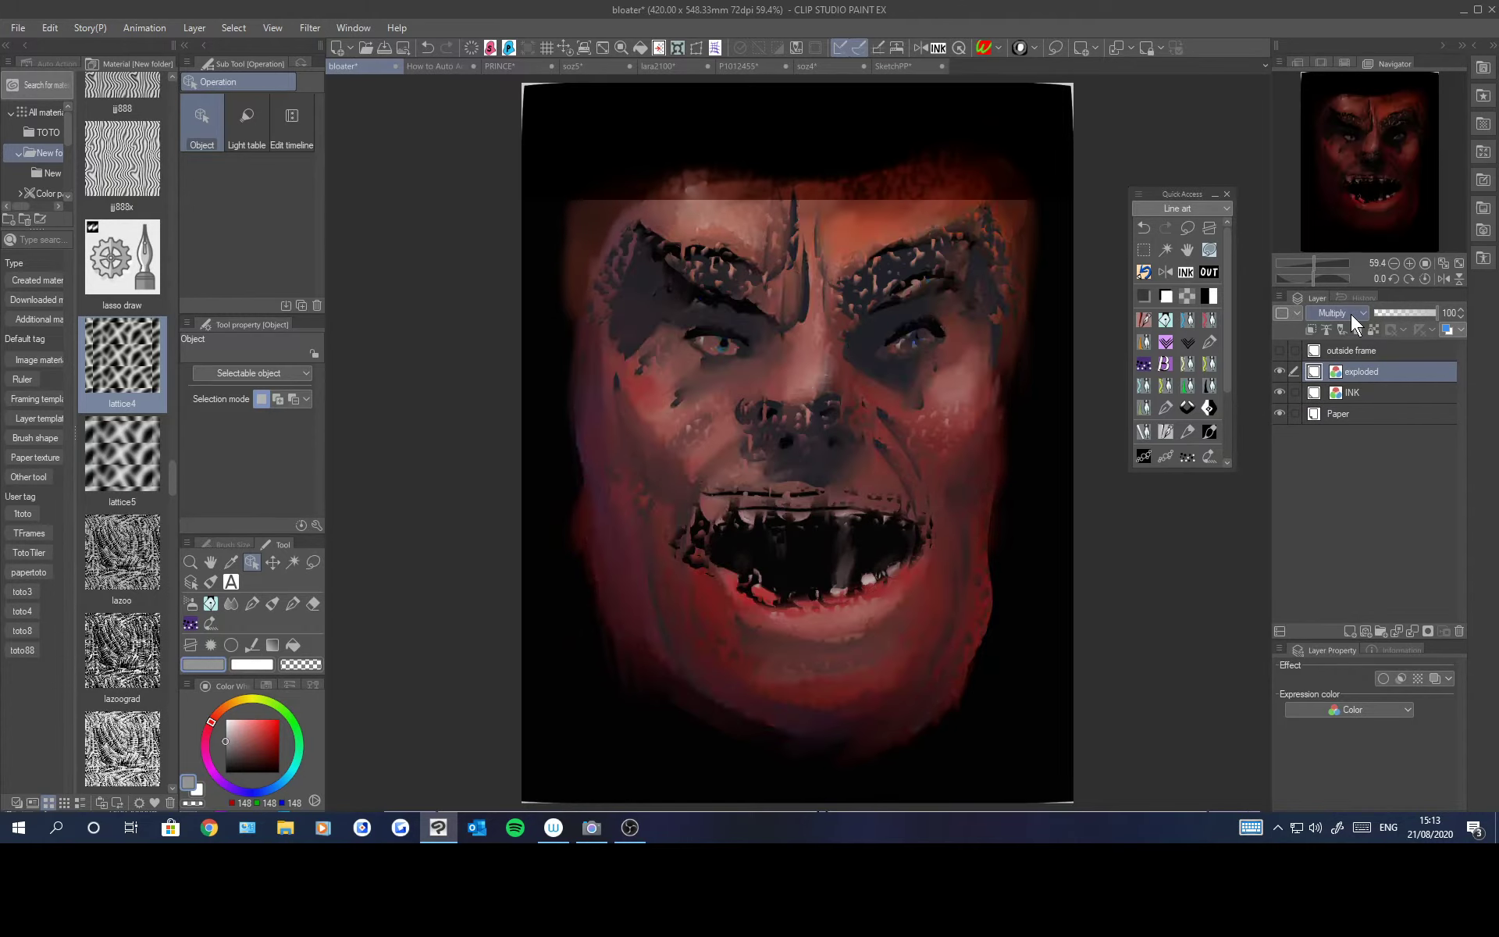
scroll(1350, 314, "down", 3)
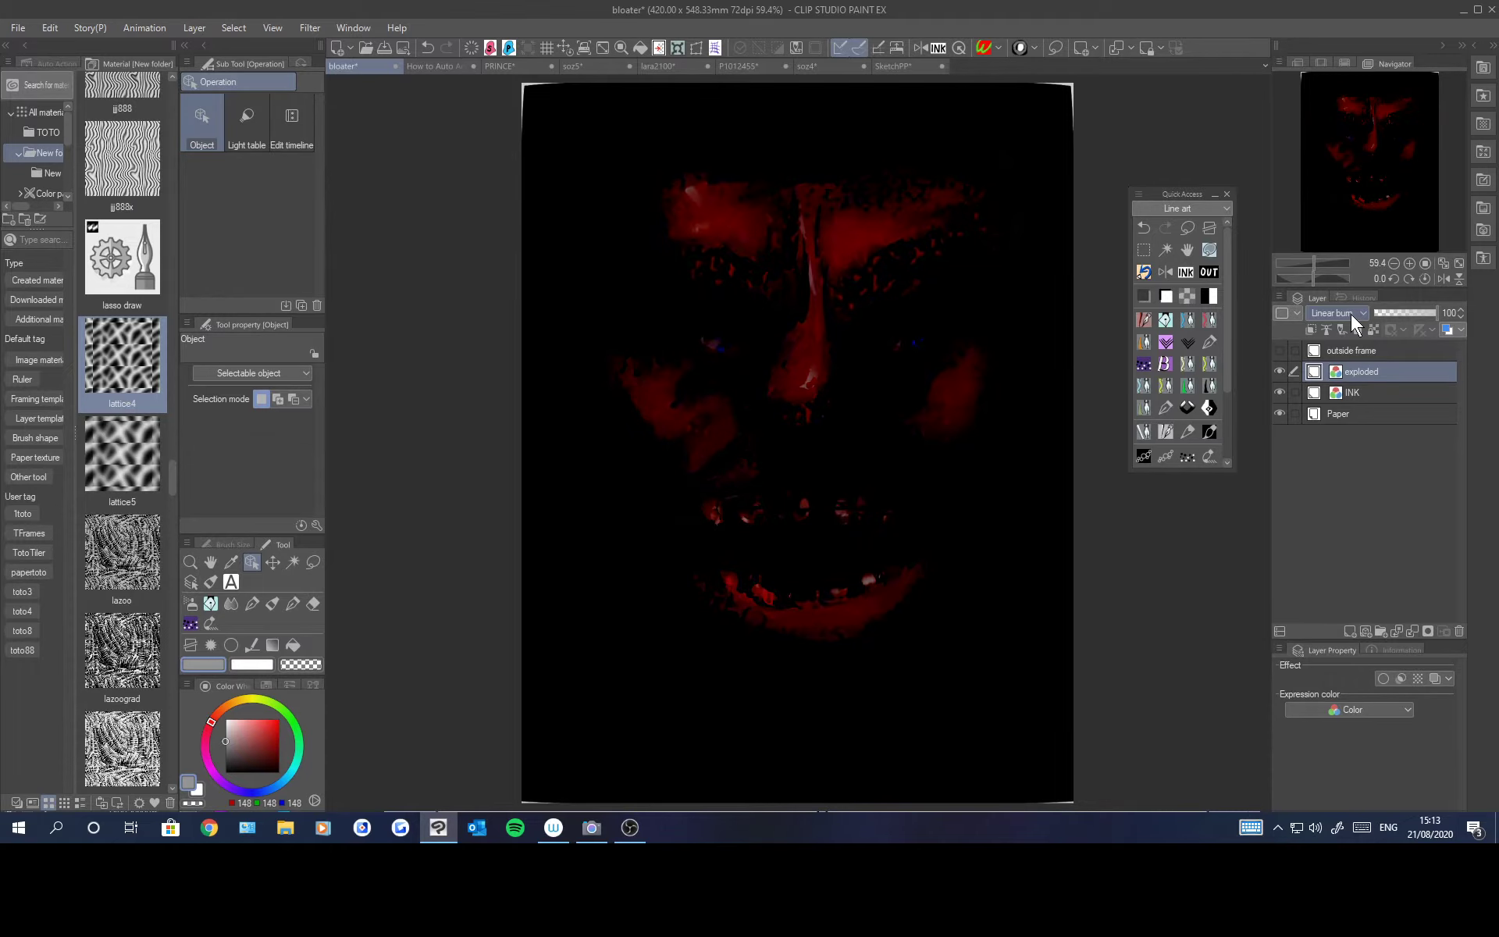
scroll(1351, 314, "down", 5)
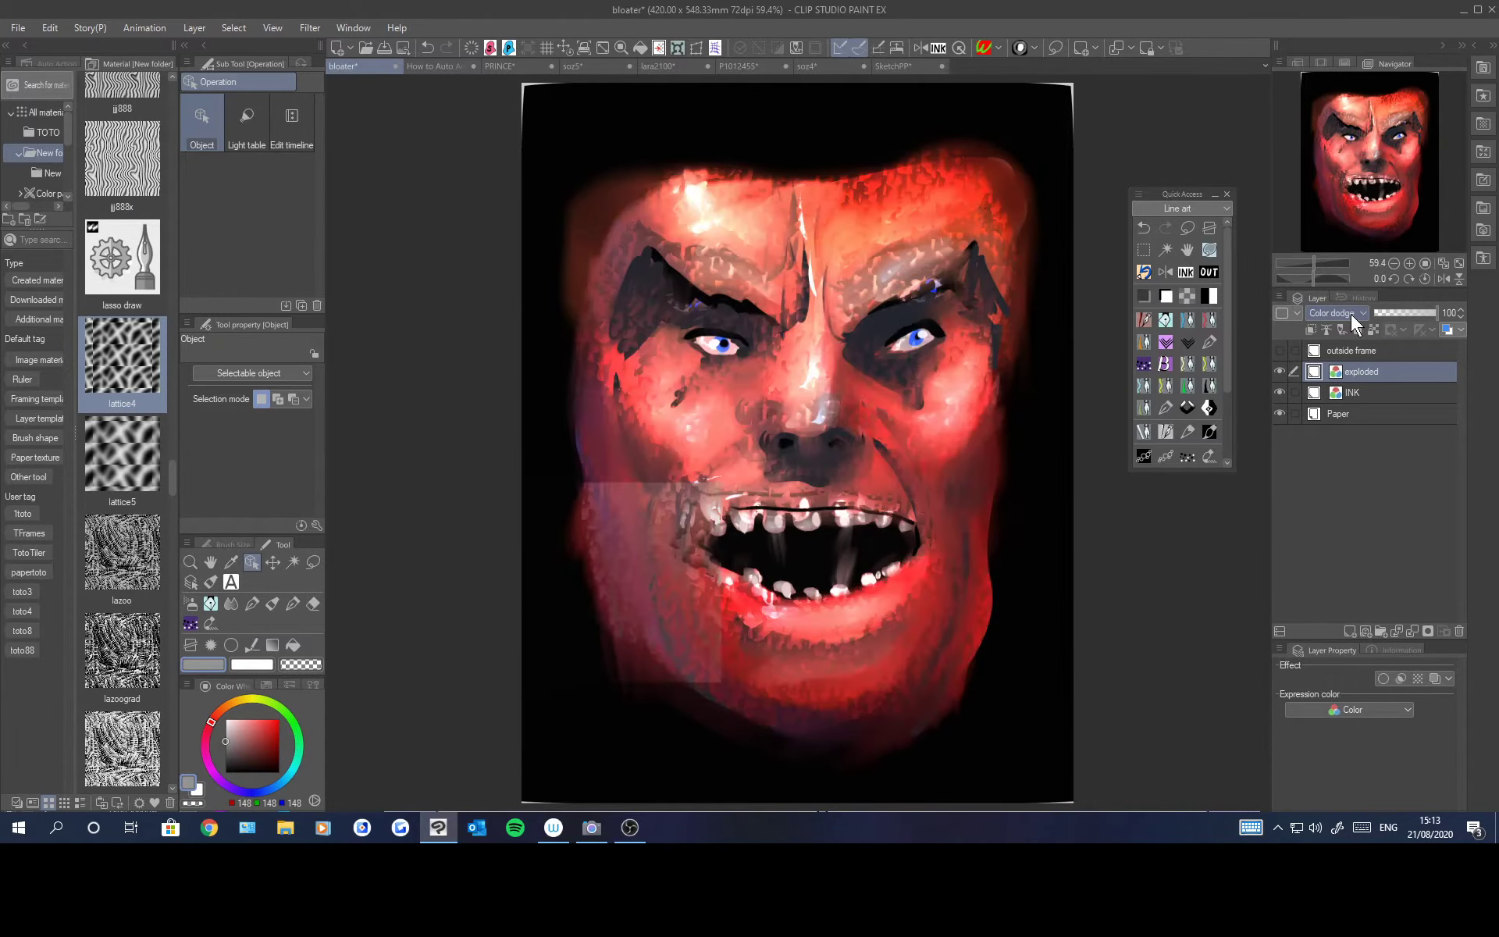
scroll(1351, 314, "down", 4)
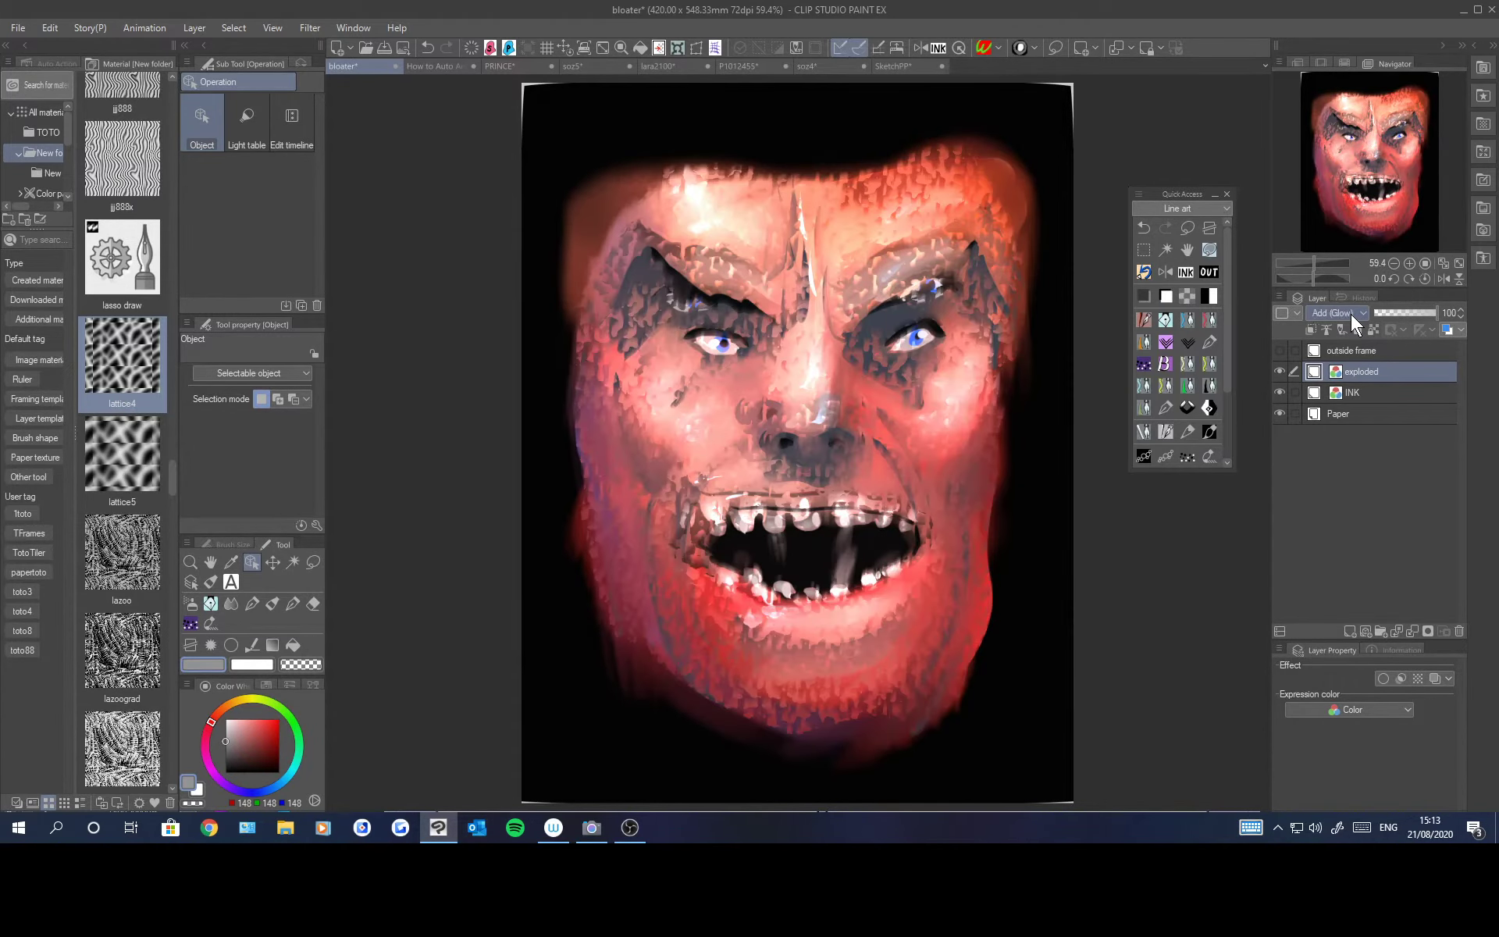
scroll(1351, 314, "down", 4)
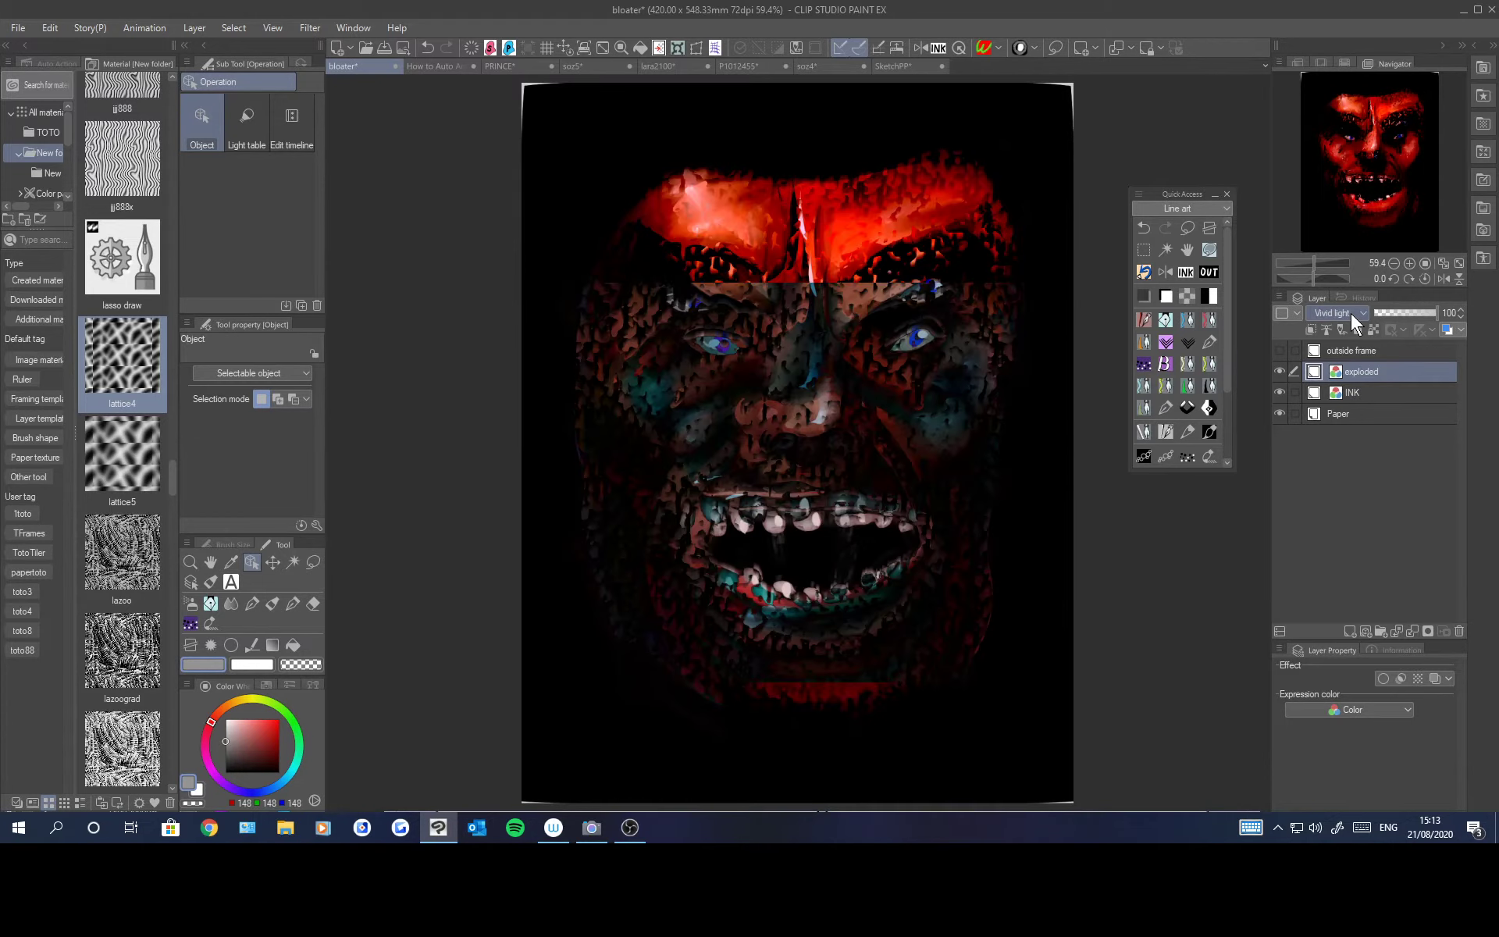
scroll(1351, 312, "down", 10)
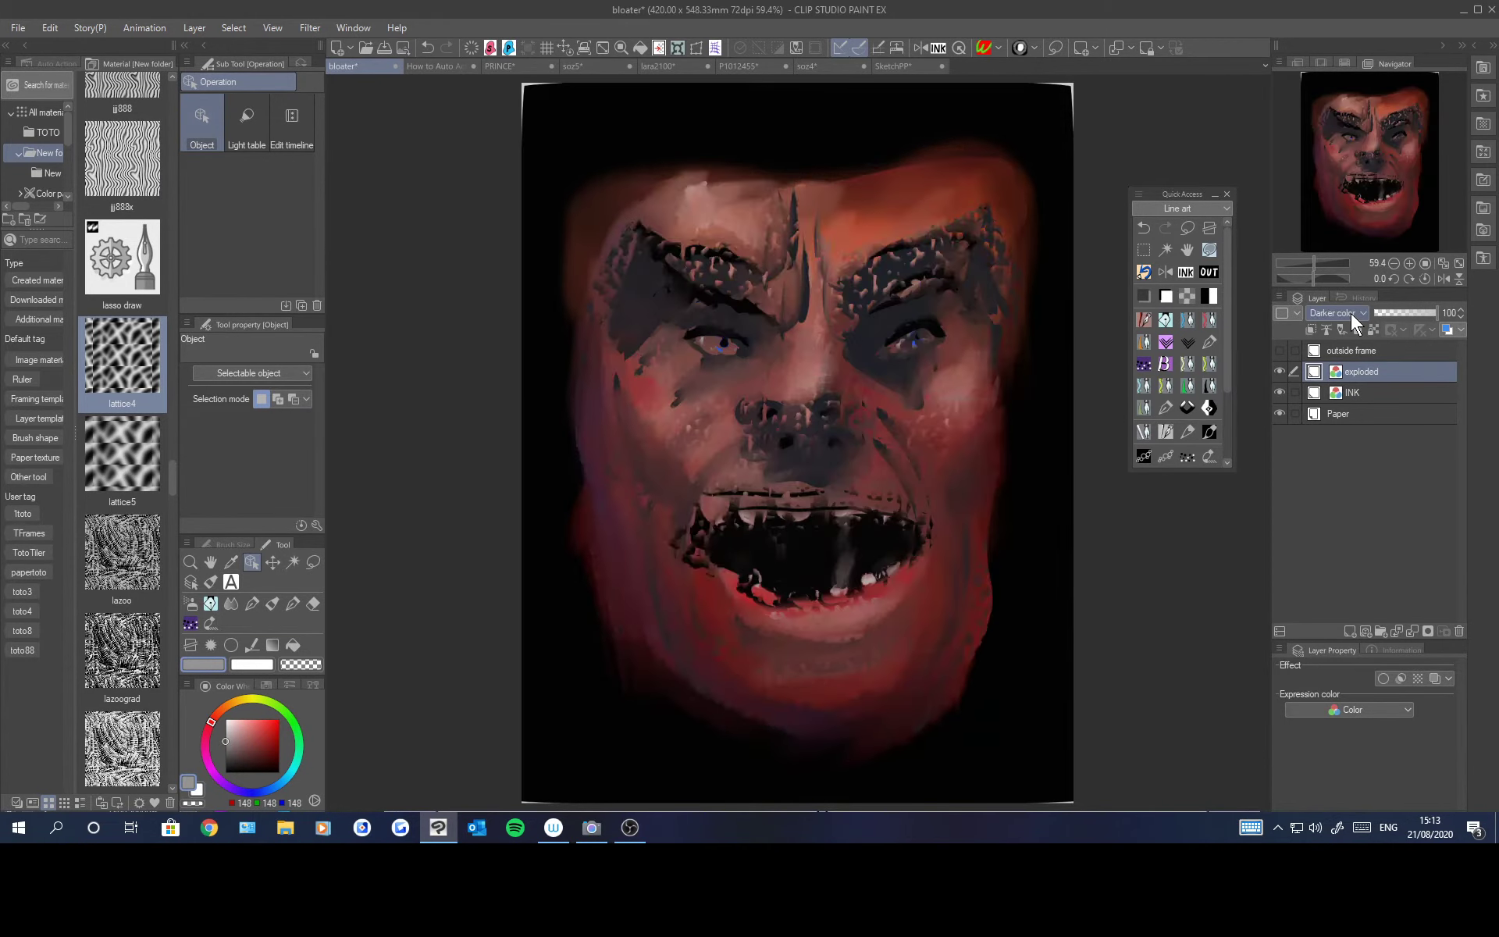
scroll(1350, 312, "down", 2)
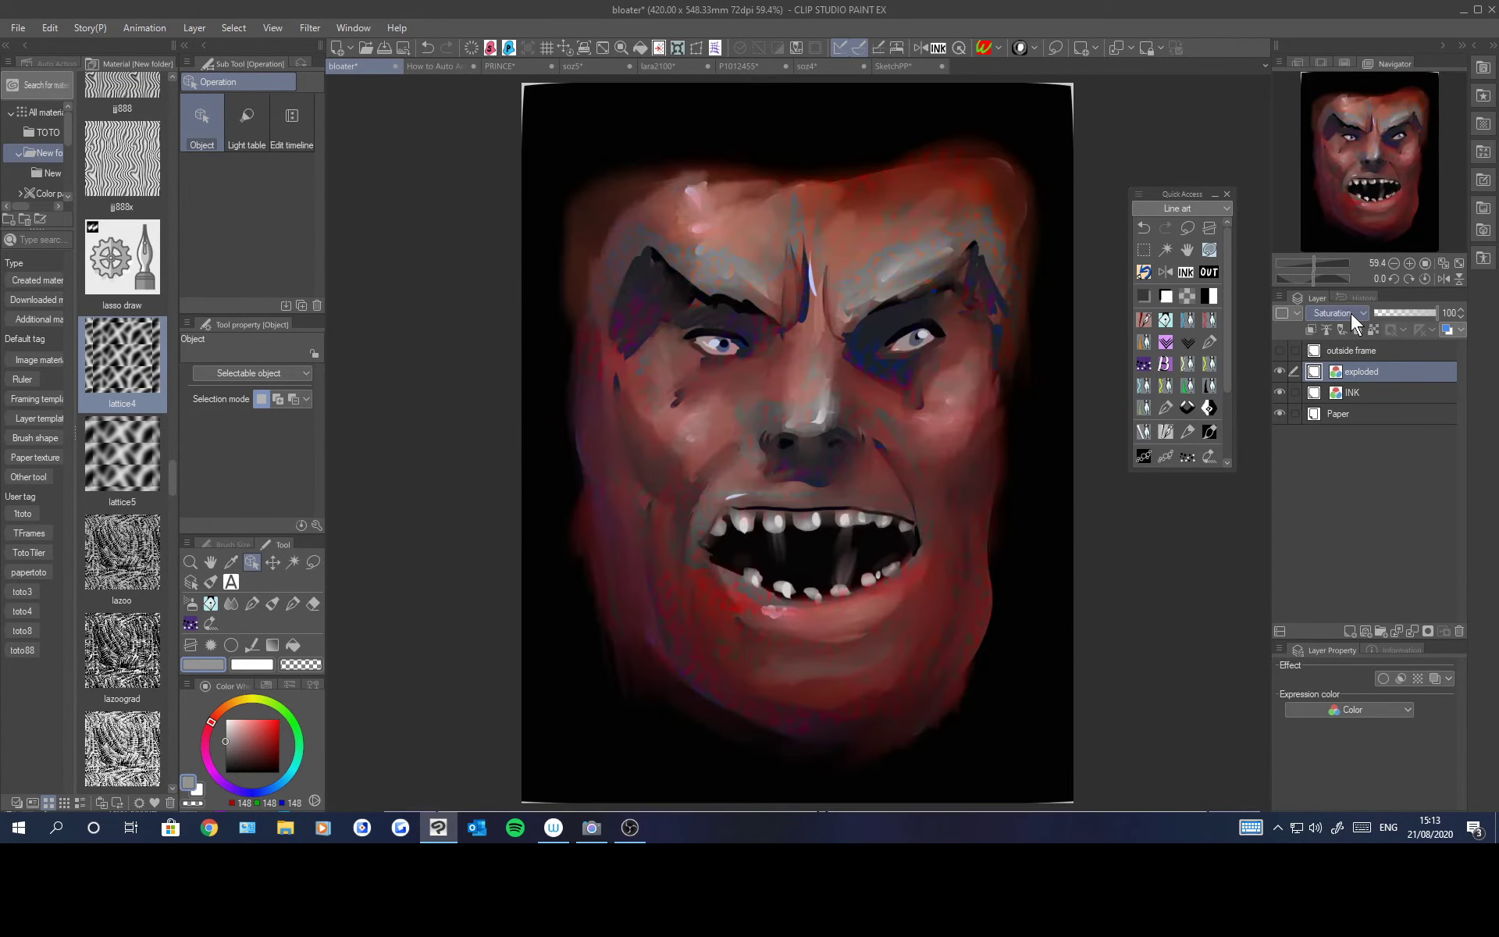
Step: In the How to Auto Action document, bring up the auto action list and briefly show the start layer's notes before hiding them
left_click(434, 67)
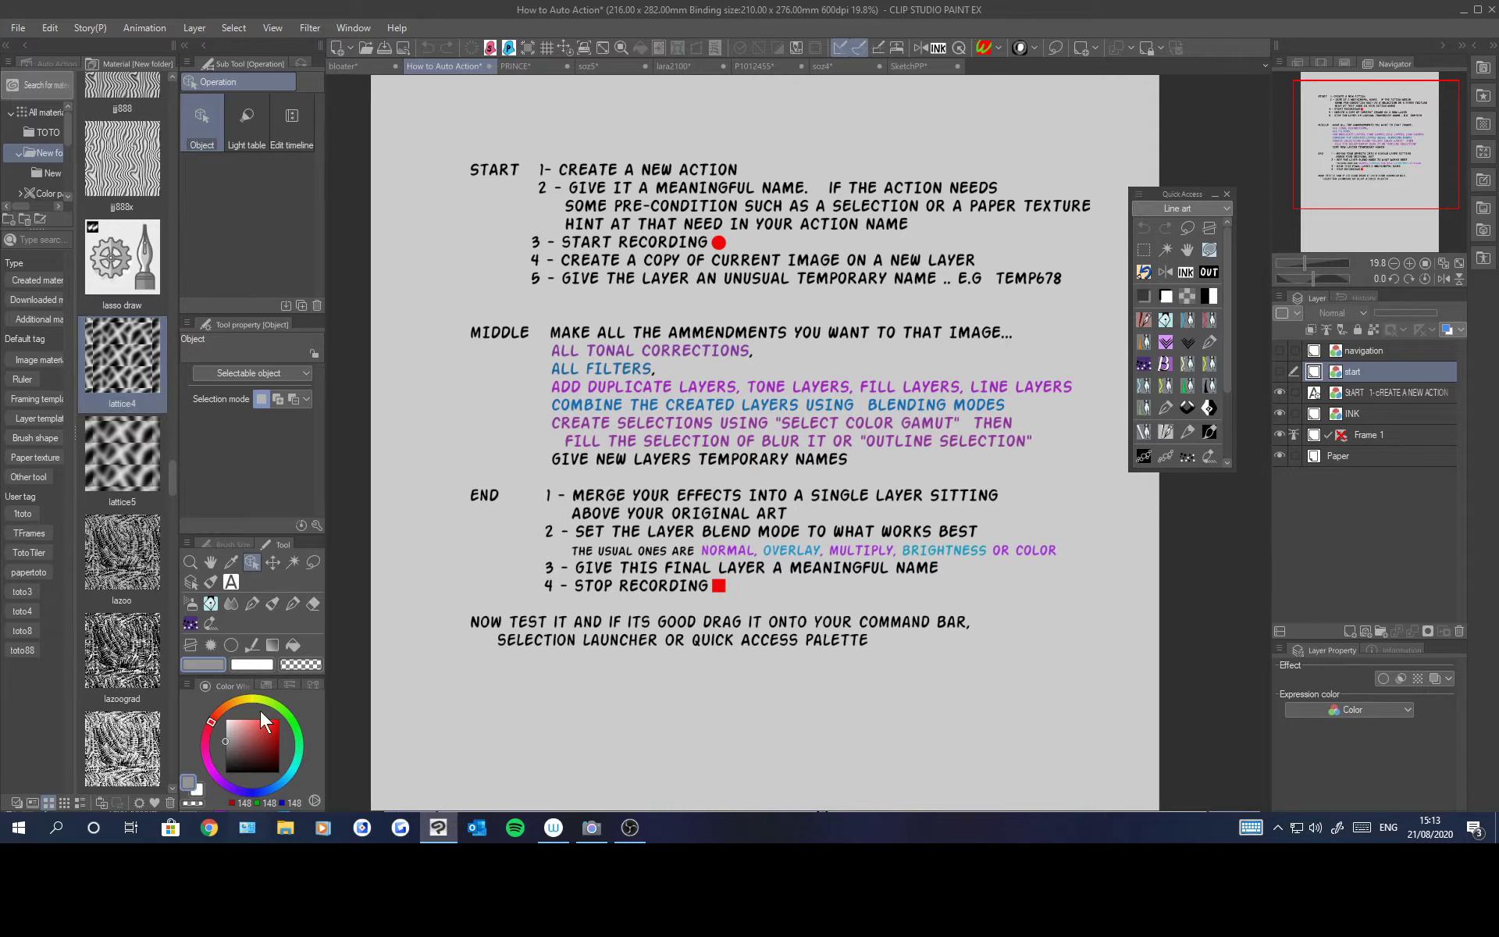
left_click(55, 61)
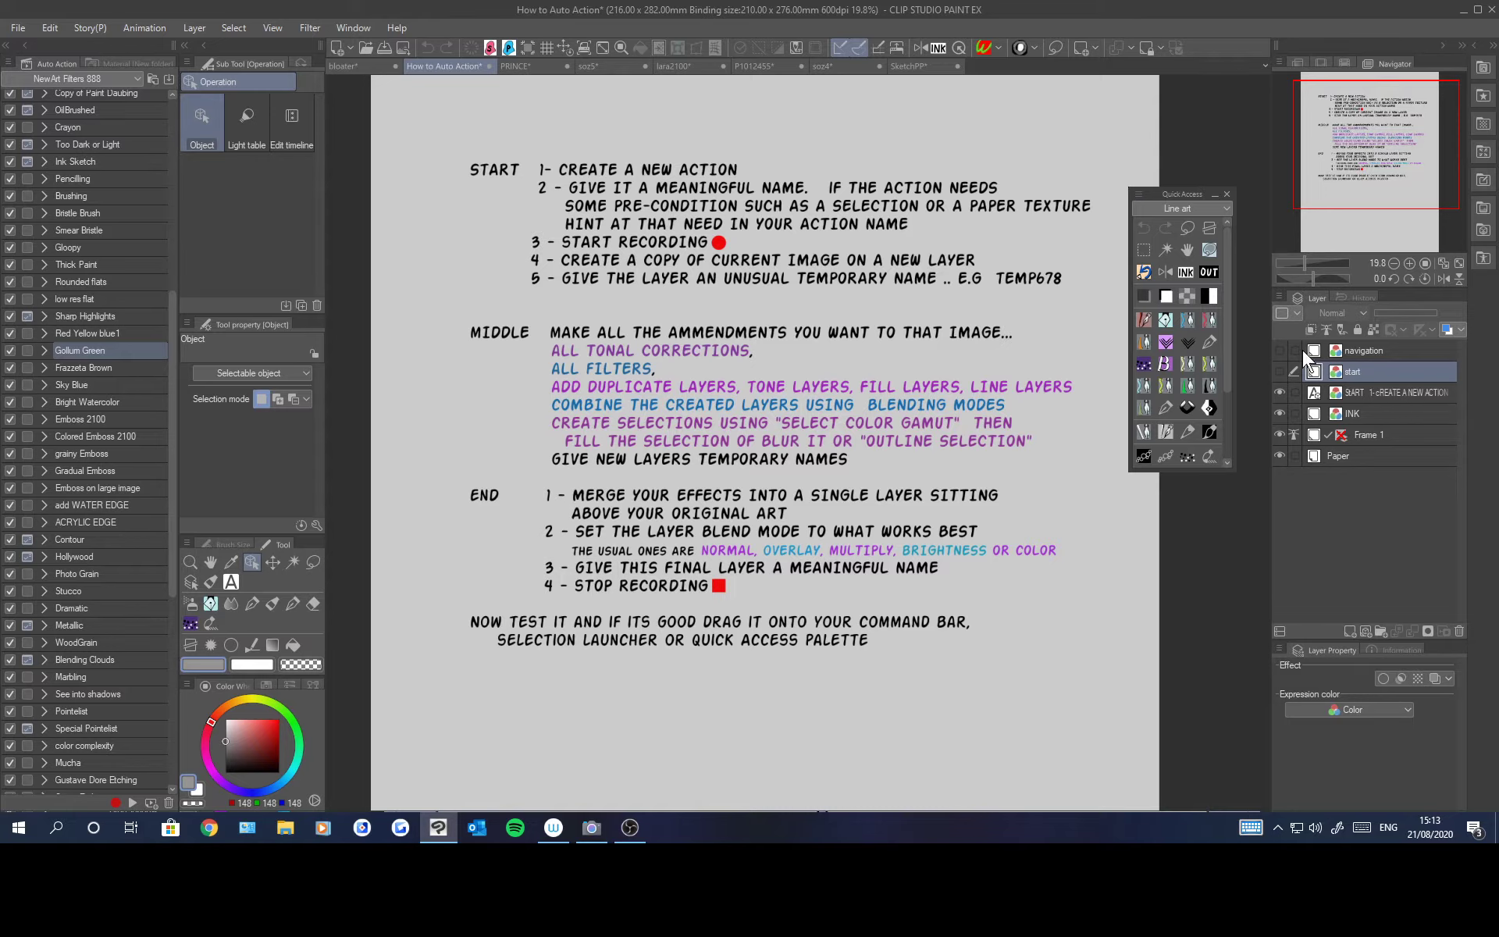
left_click(1280, 372)
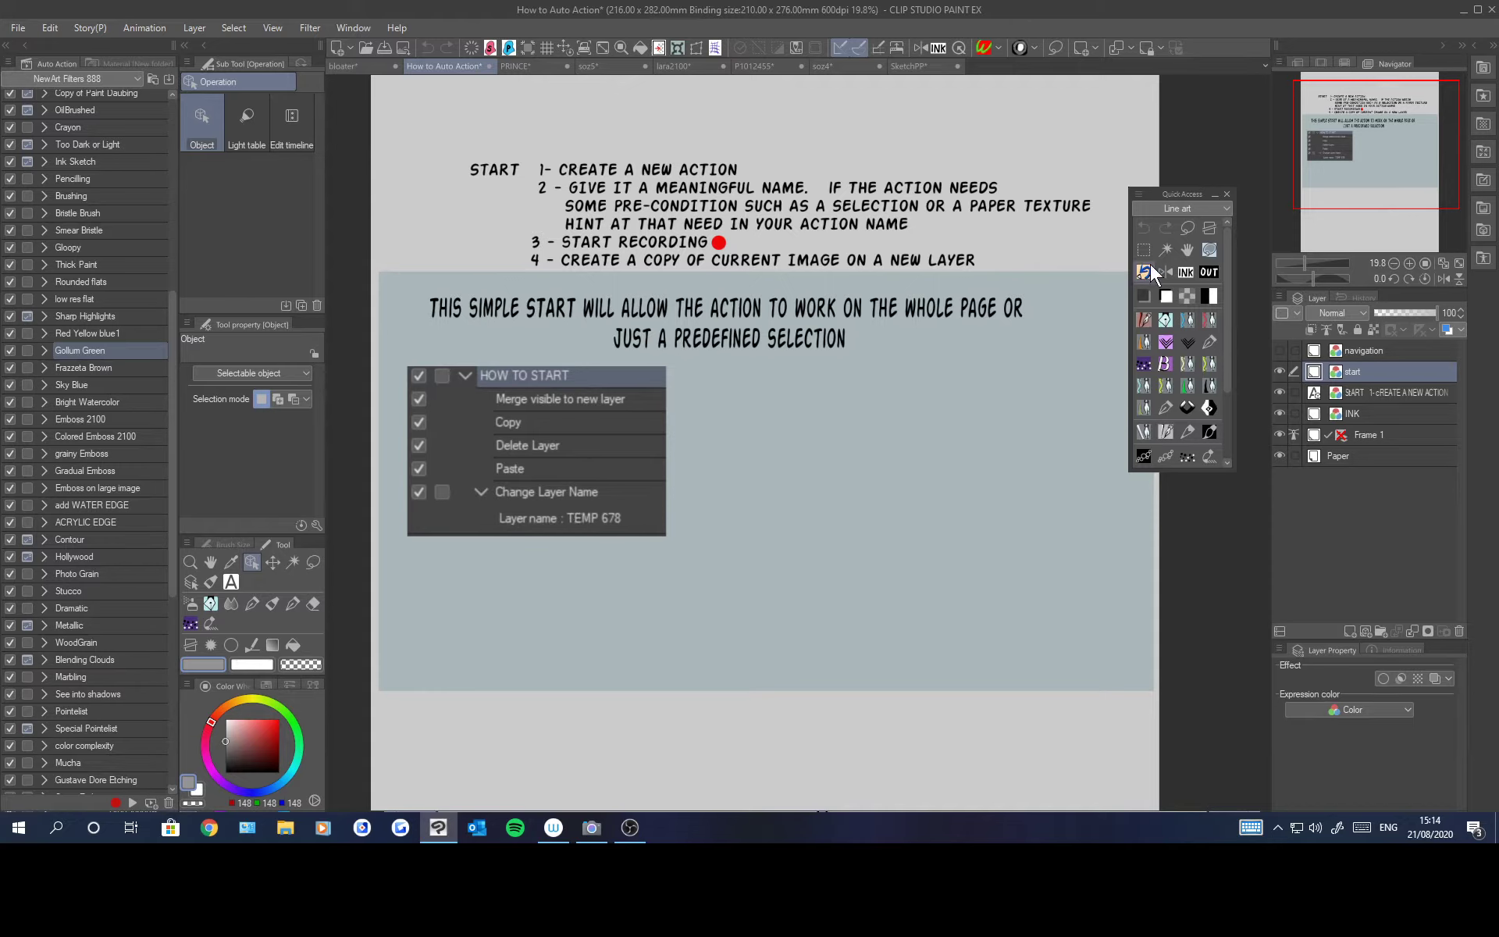
left_click(1280, 371)
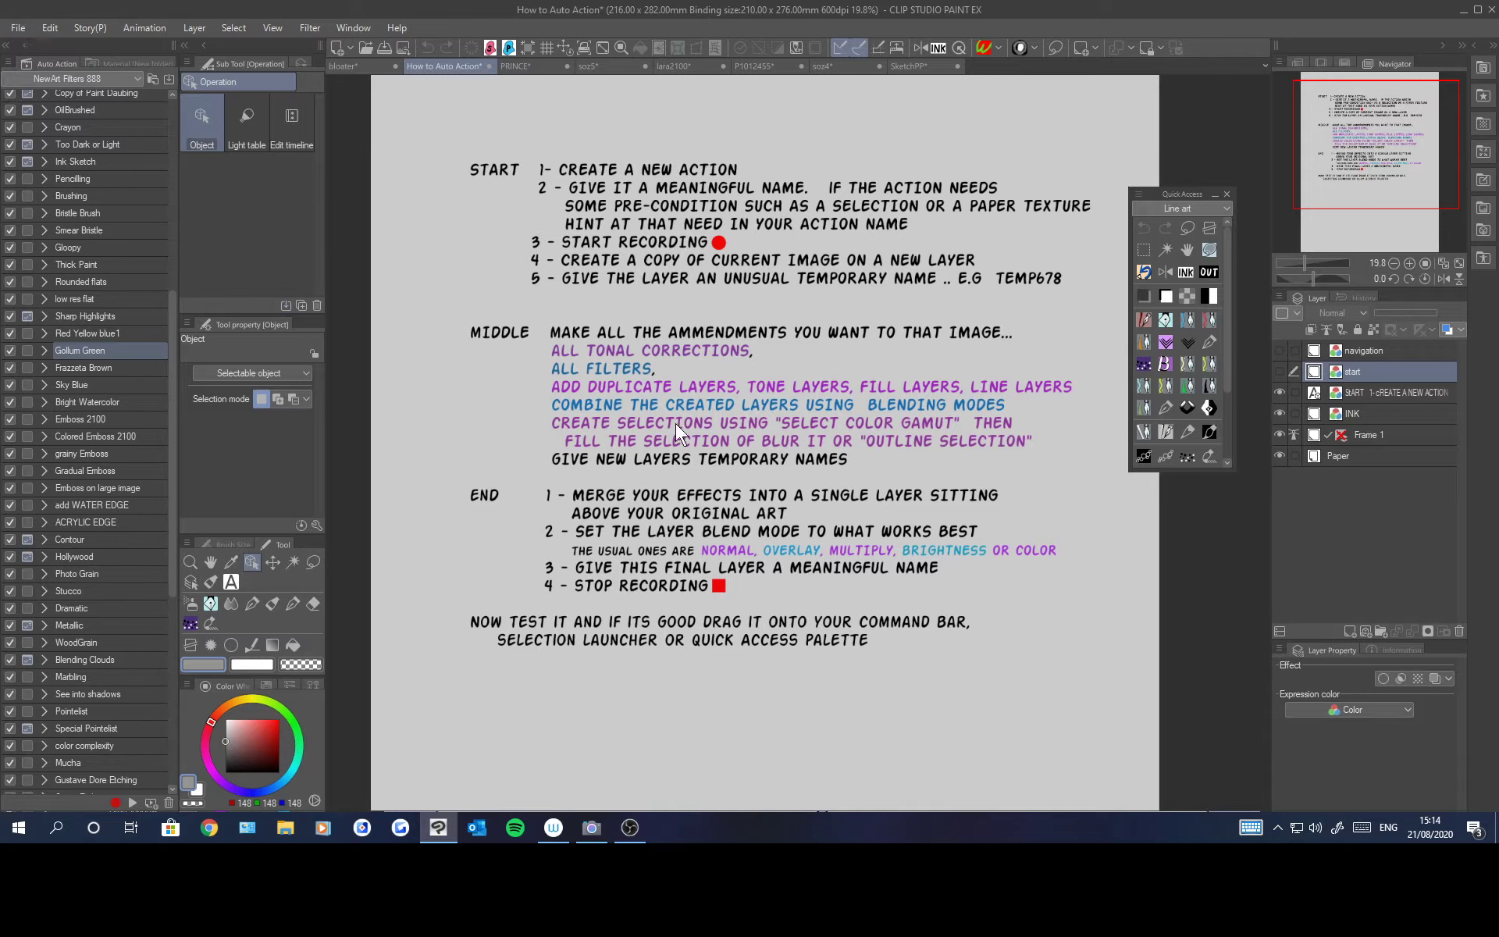
Step: Review the available layer commands and the filter categories, including the Sharpen filters
left_click(57, 27)
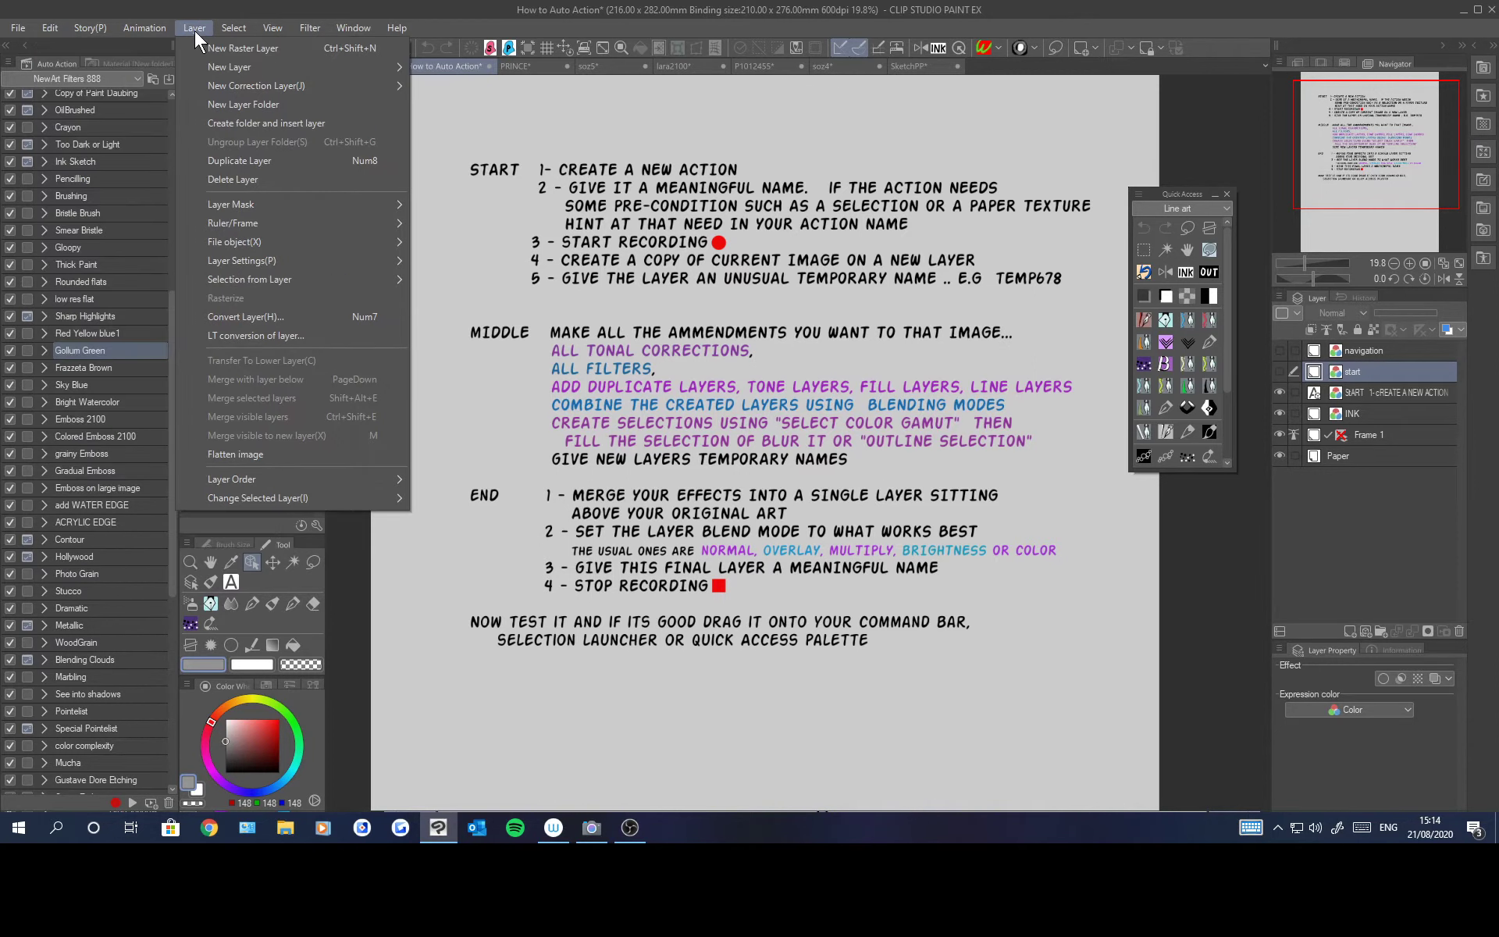
left_click(199, 28)
left_click(199, 27)
mouse_move(241, 26)
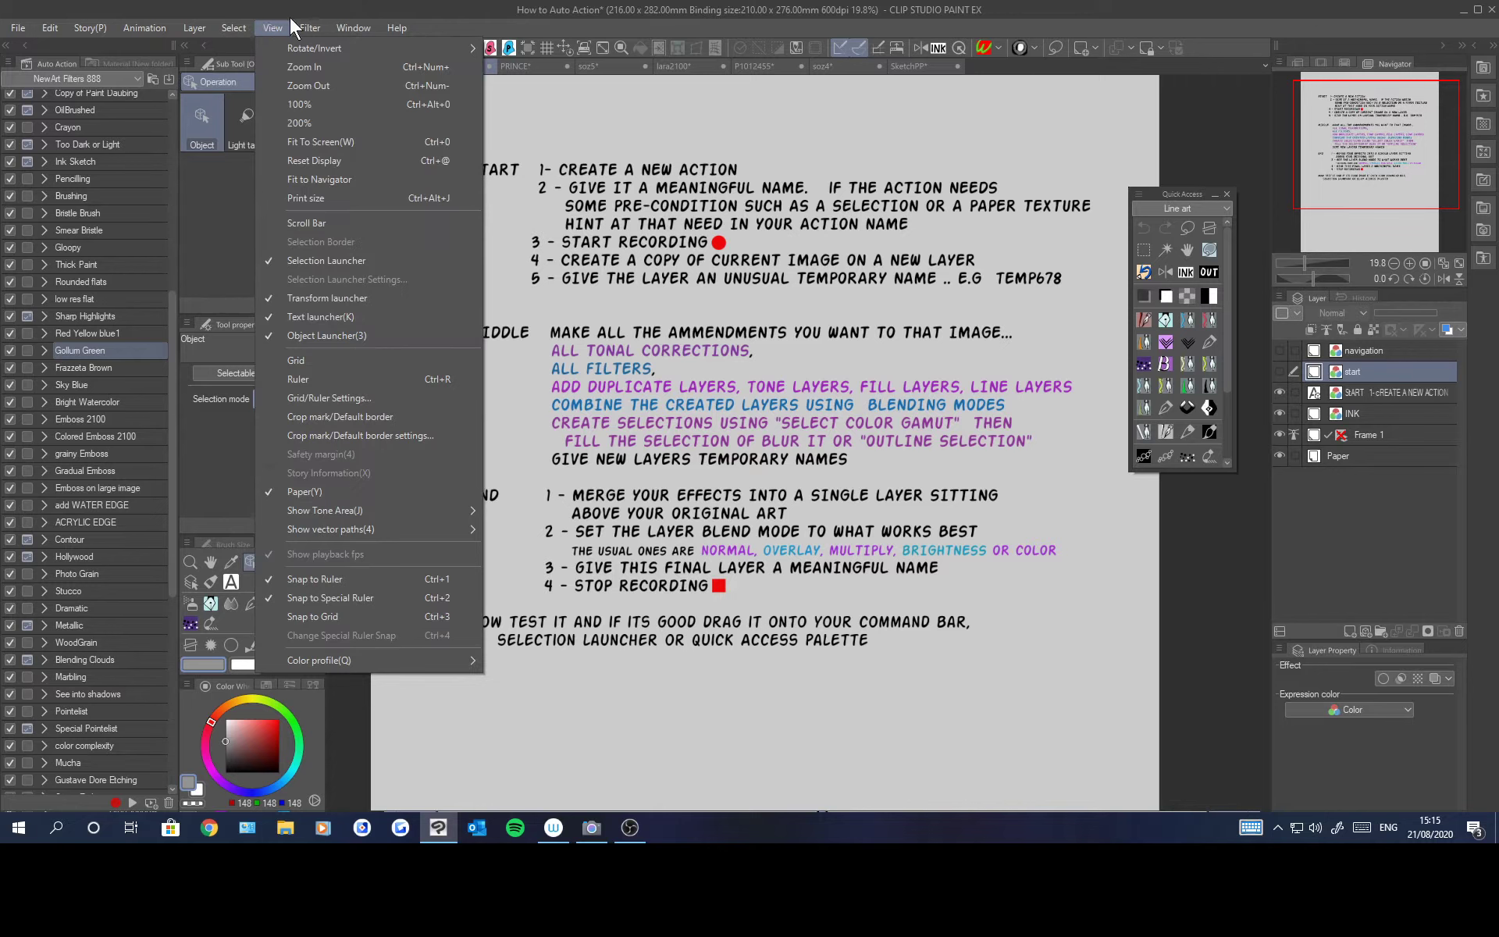
mouse_move(312, 25)
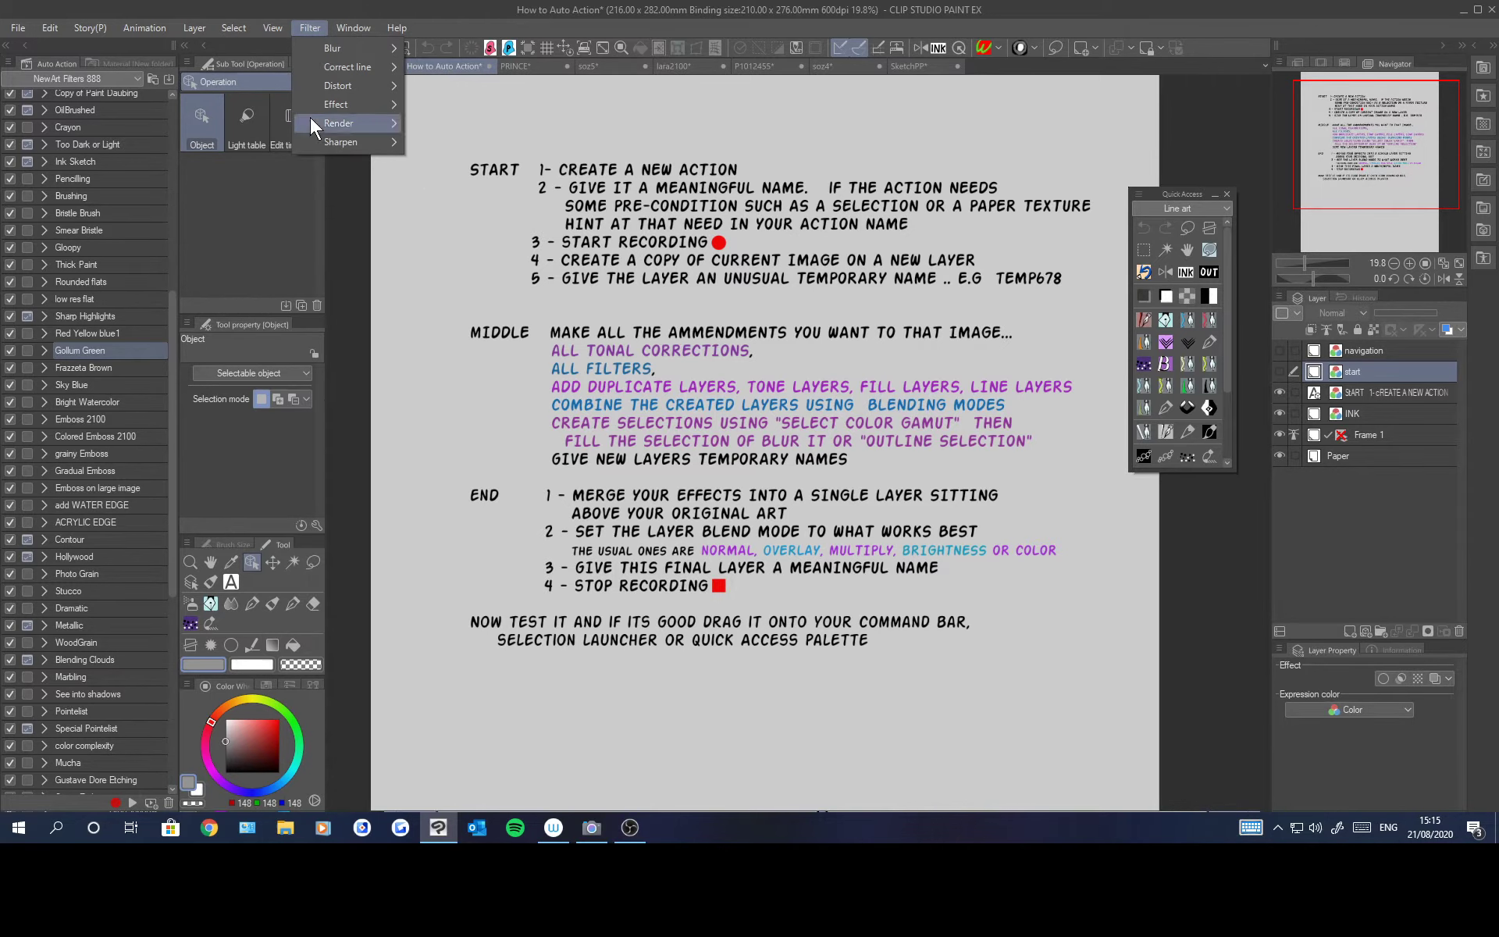
mouse_move(317, 143)
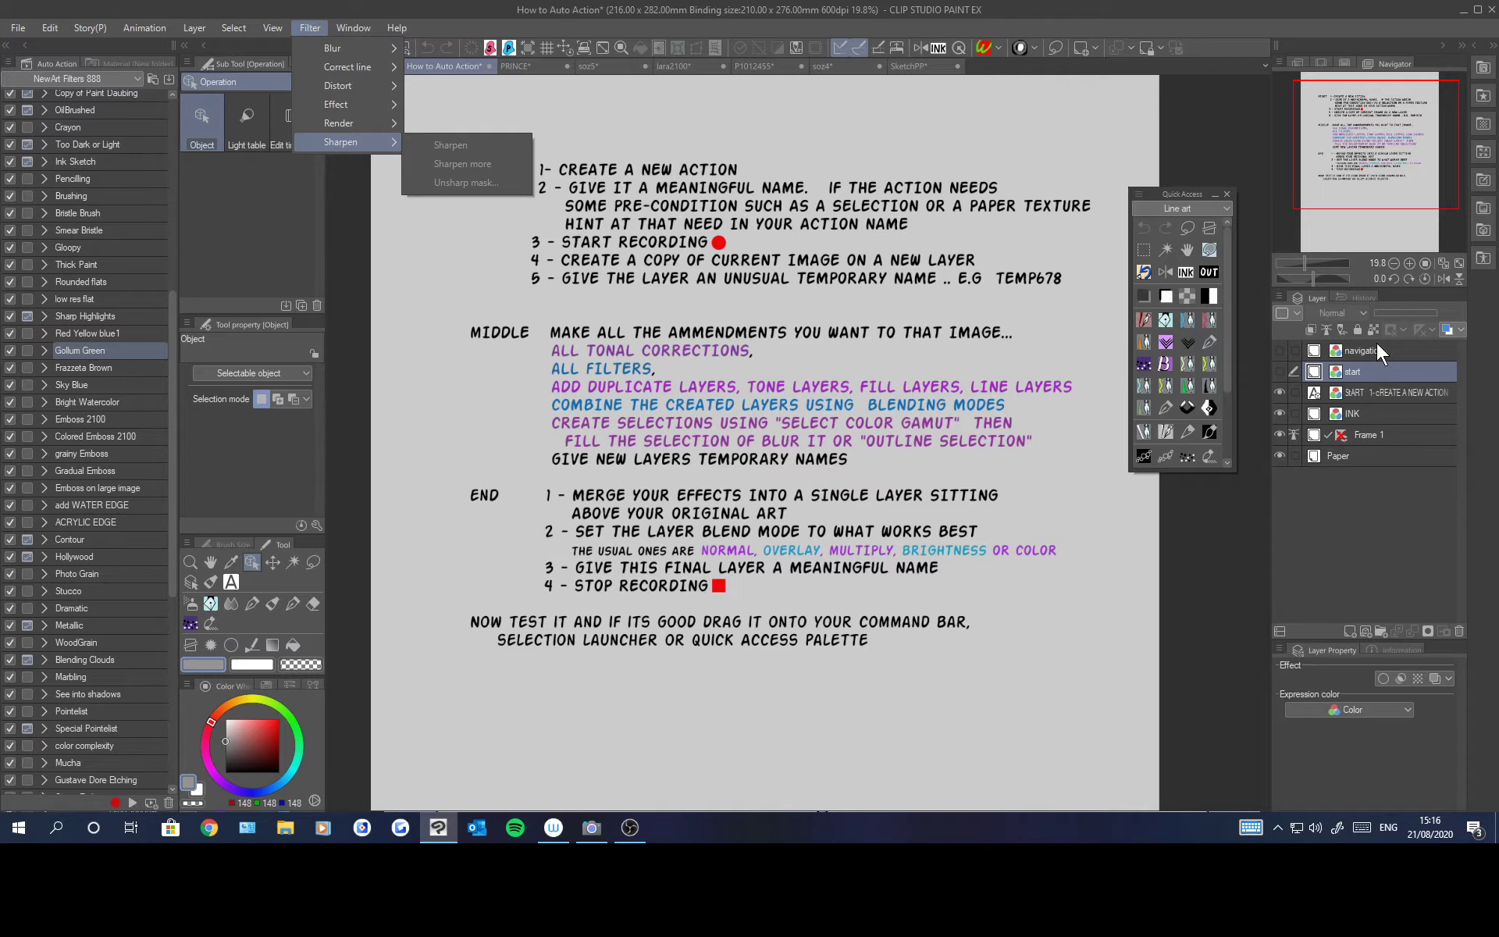
Step: Show the navigation layer and examine its notes on changing layers while recording an action
left_click(1281, 350)
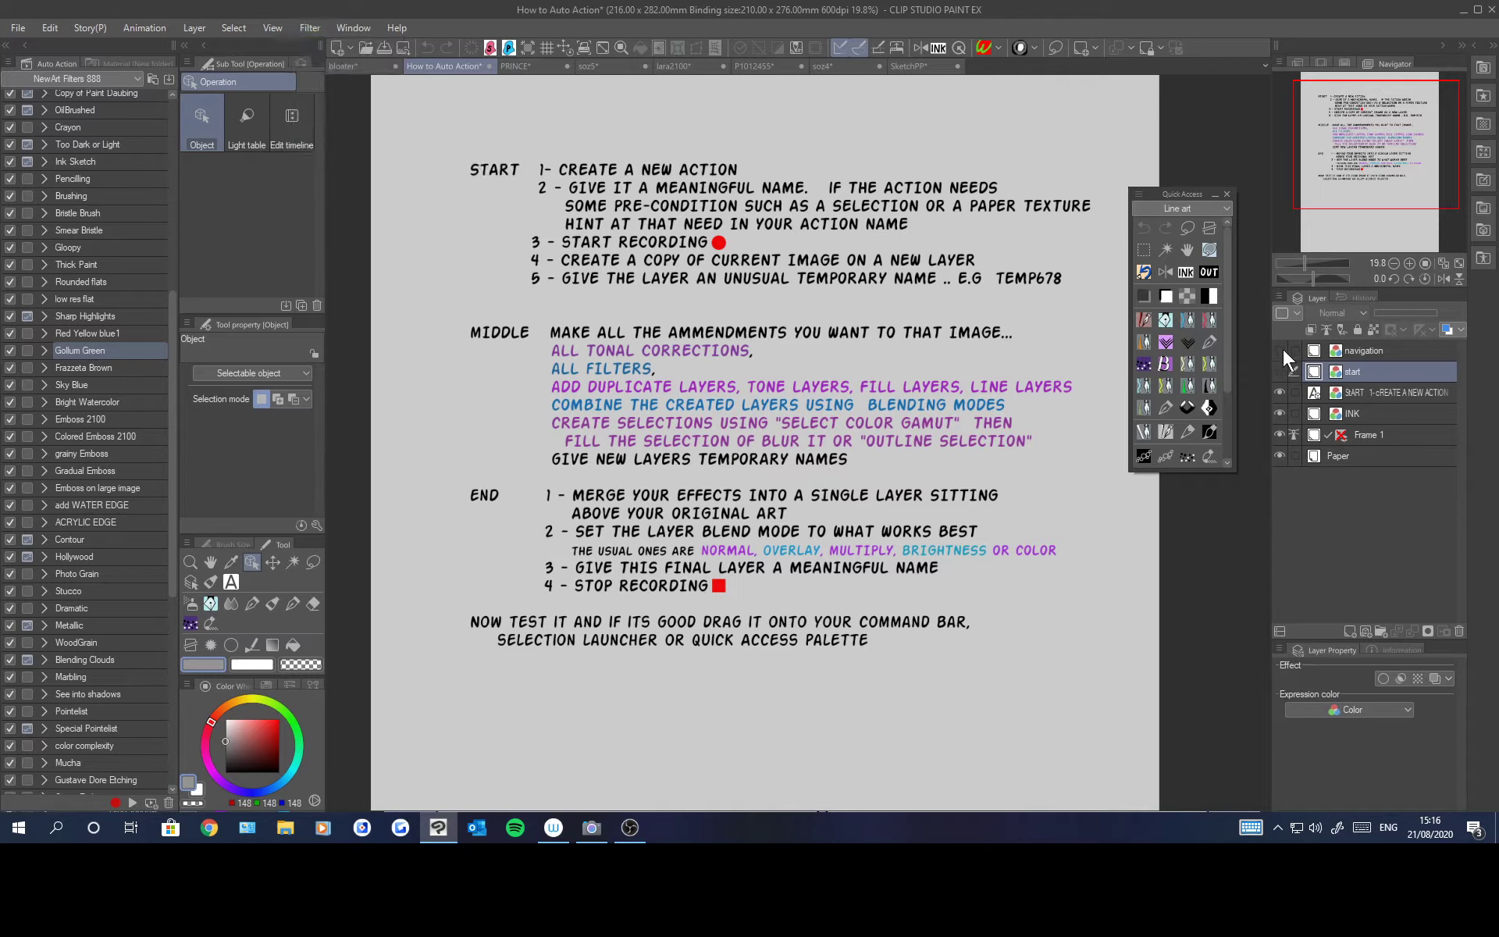
left_click(1281, 350)
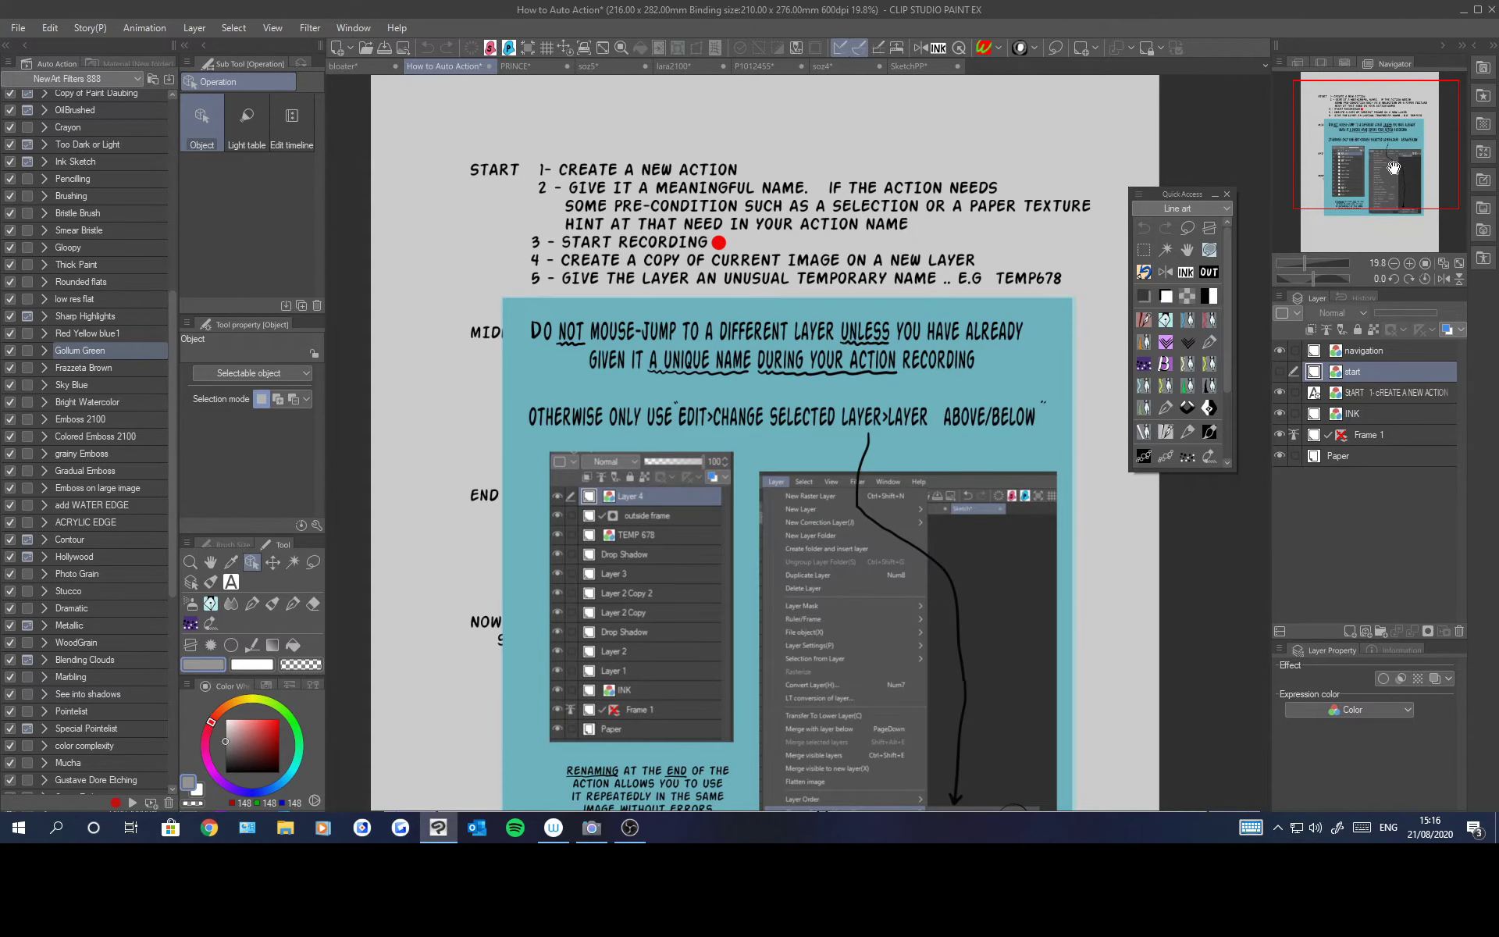
left_click_drag(1393, 186, 1412, 210)
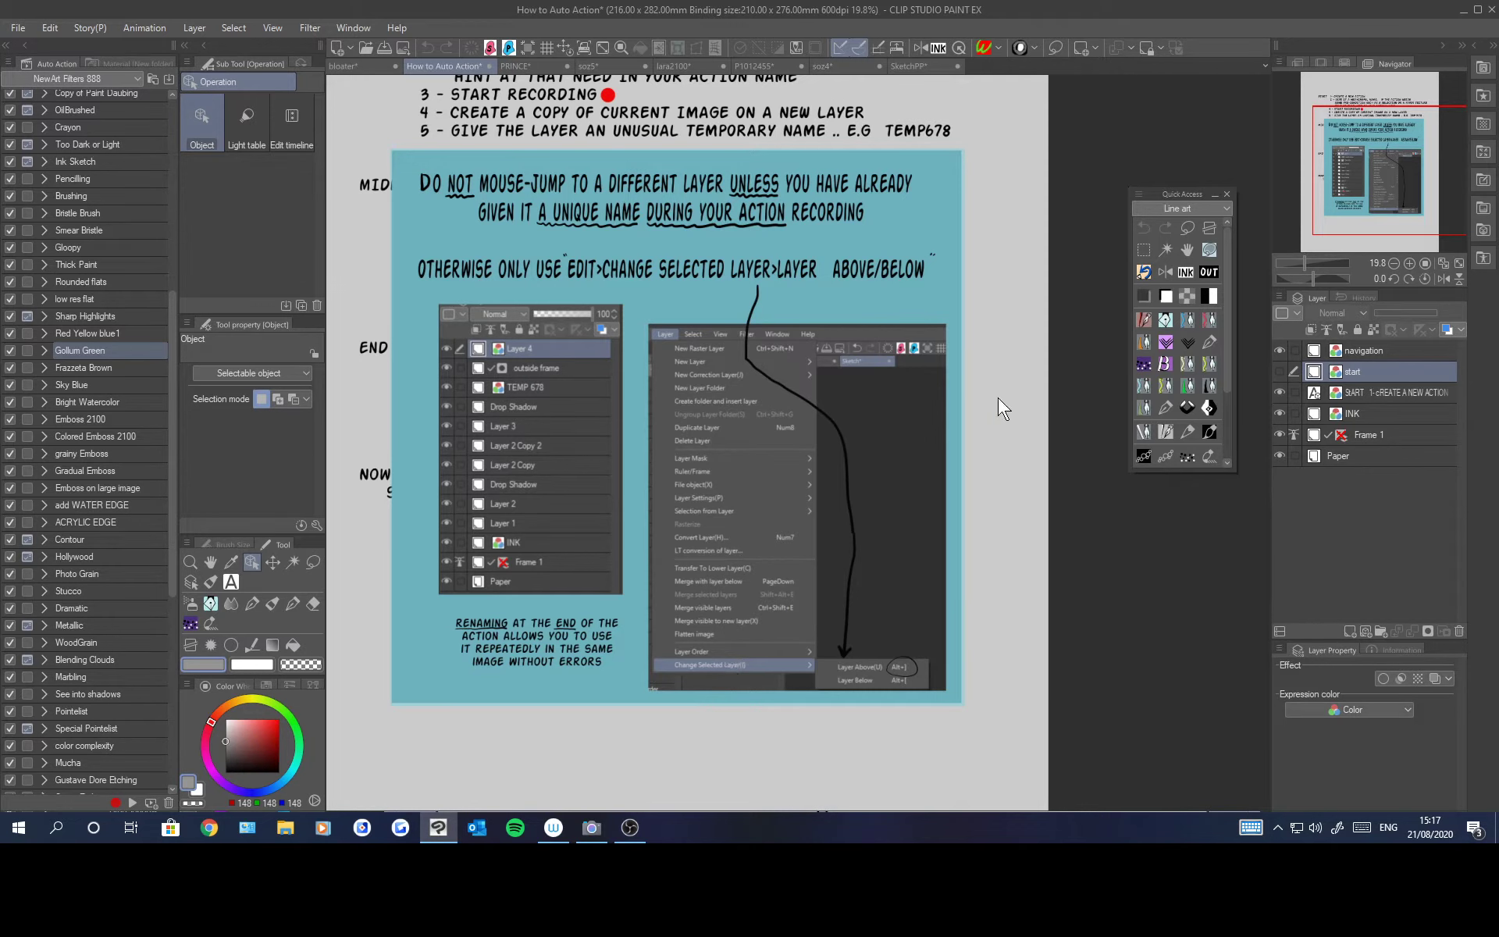
scroll(744, 467, "up", 2)
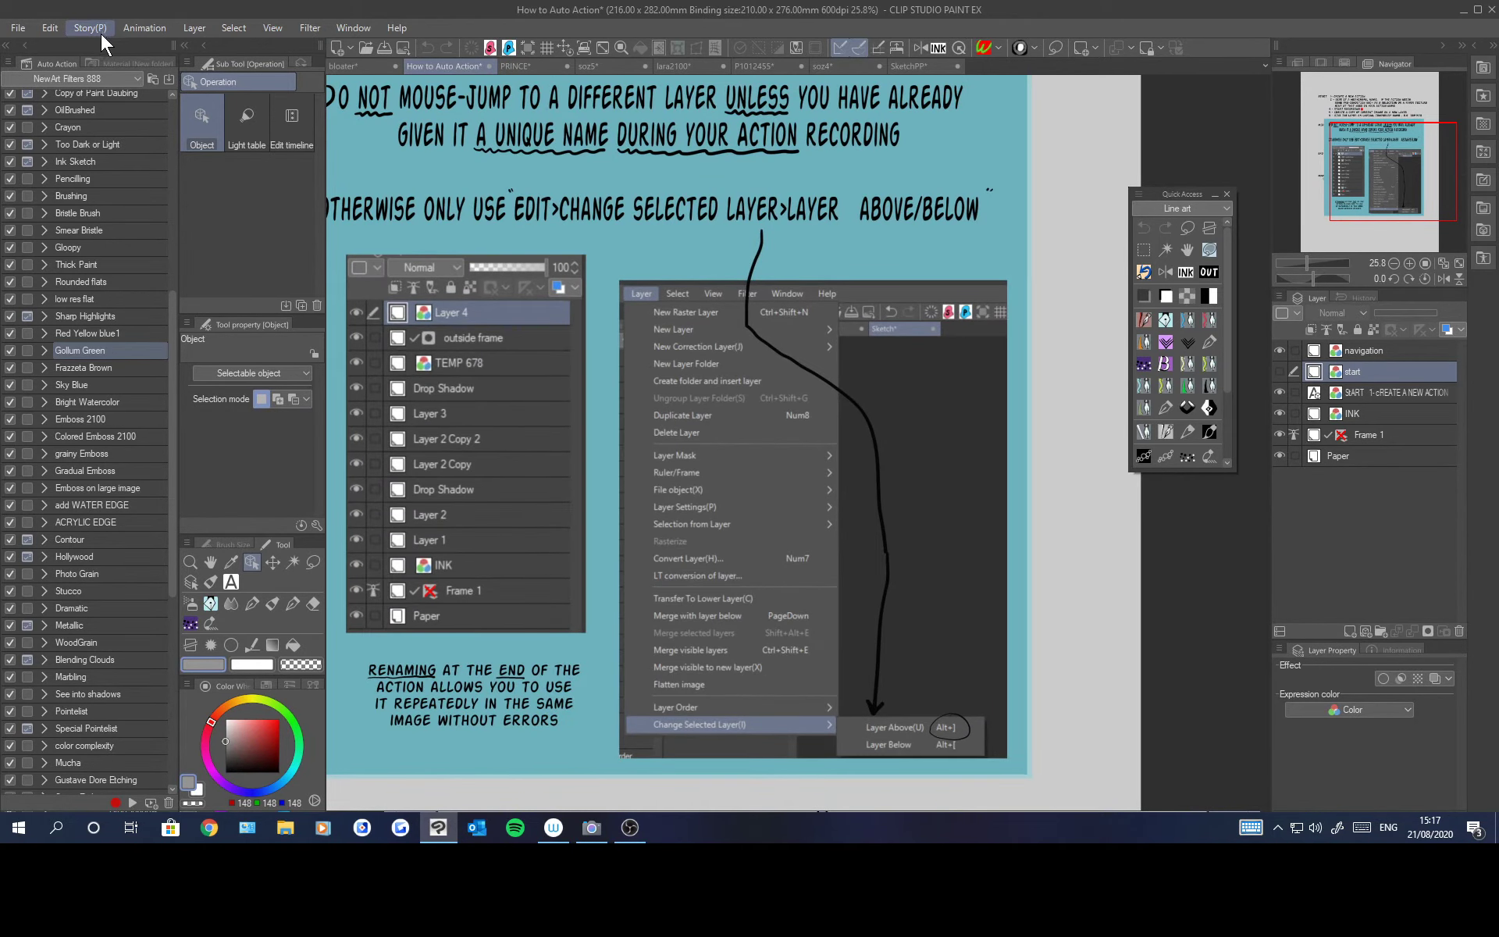
Step: Look up the Layer Above and Layer Below options of Change Selected Layer, and hide the navigation layer's notes
left_click(203, 29)
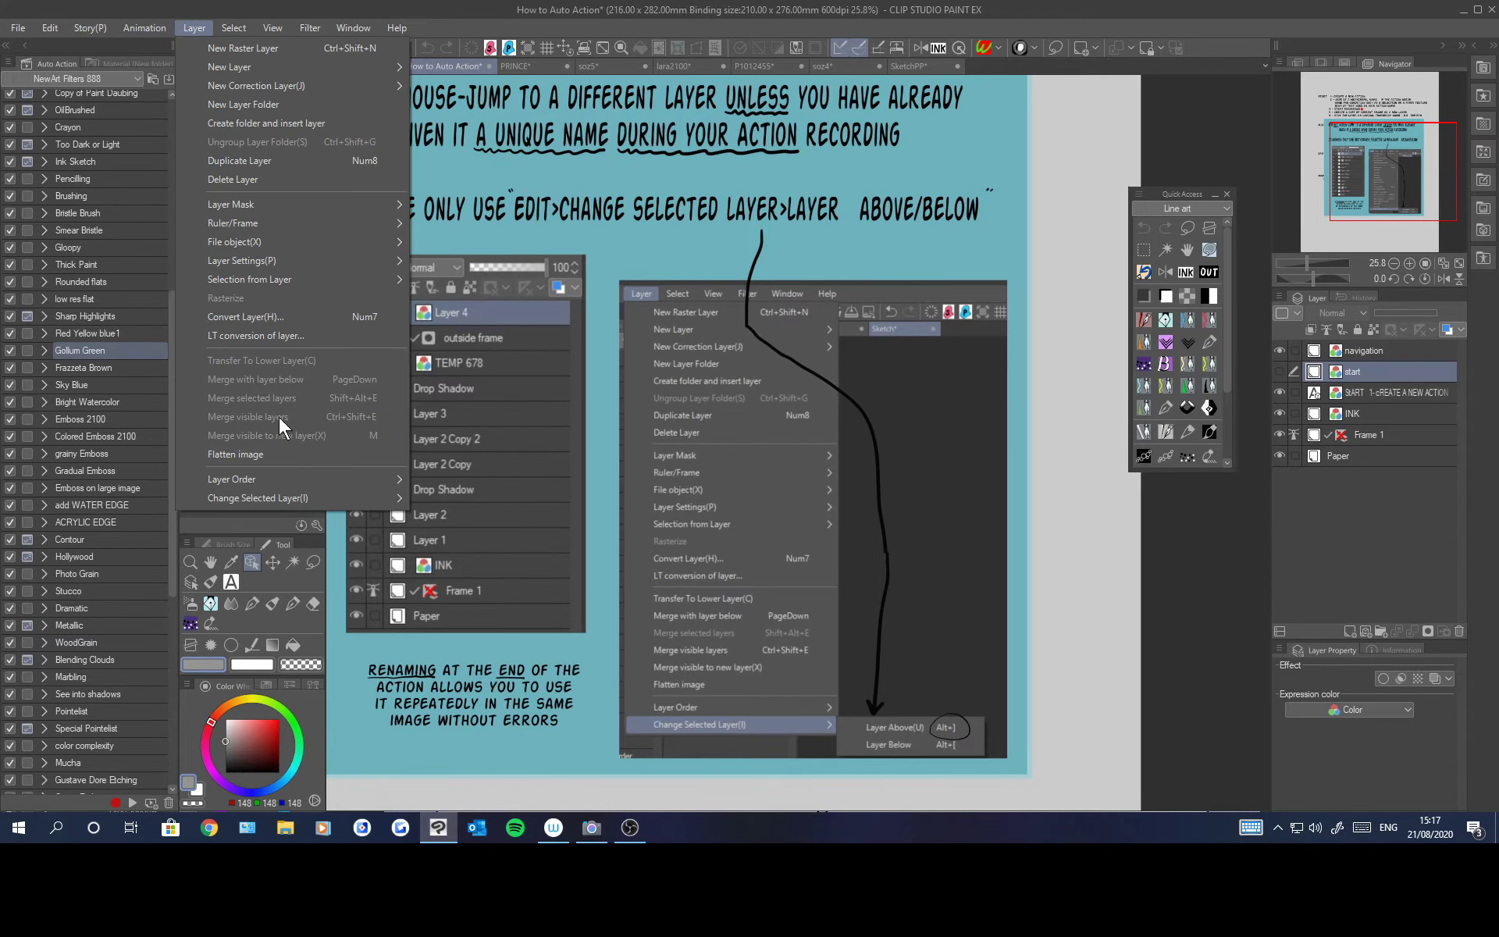
mouse_move(302, 499)
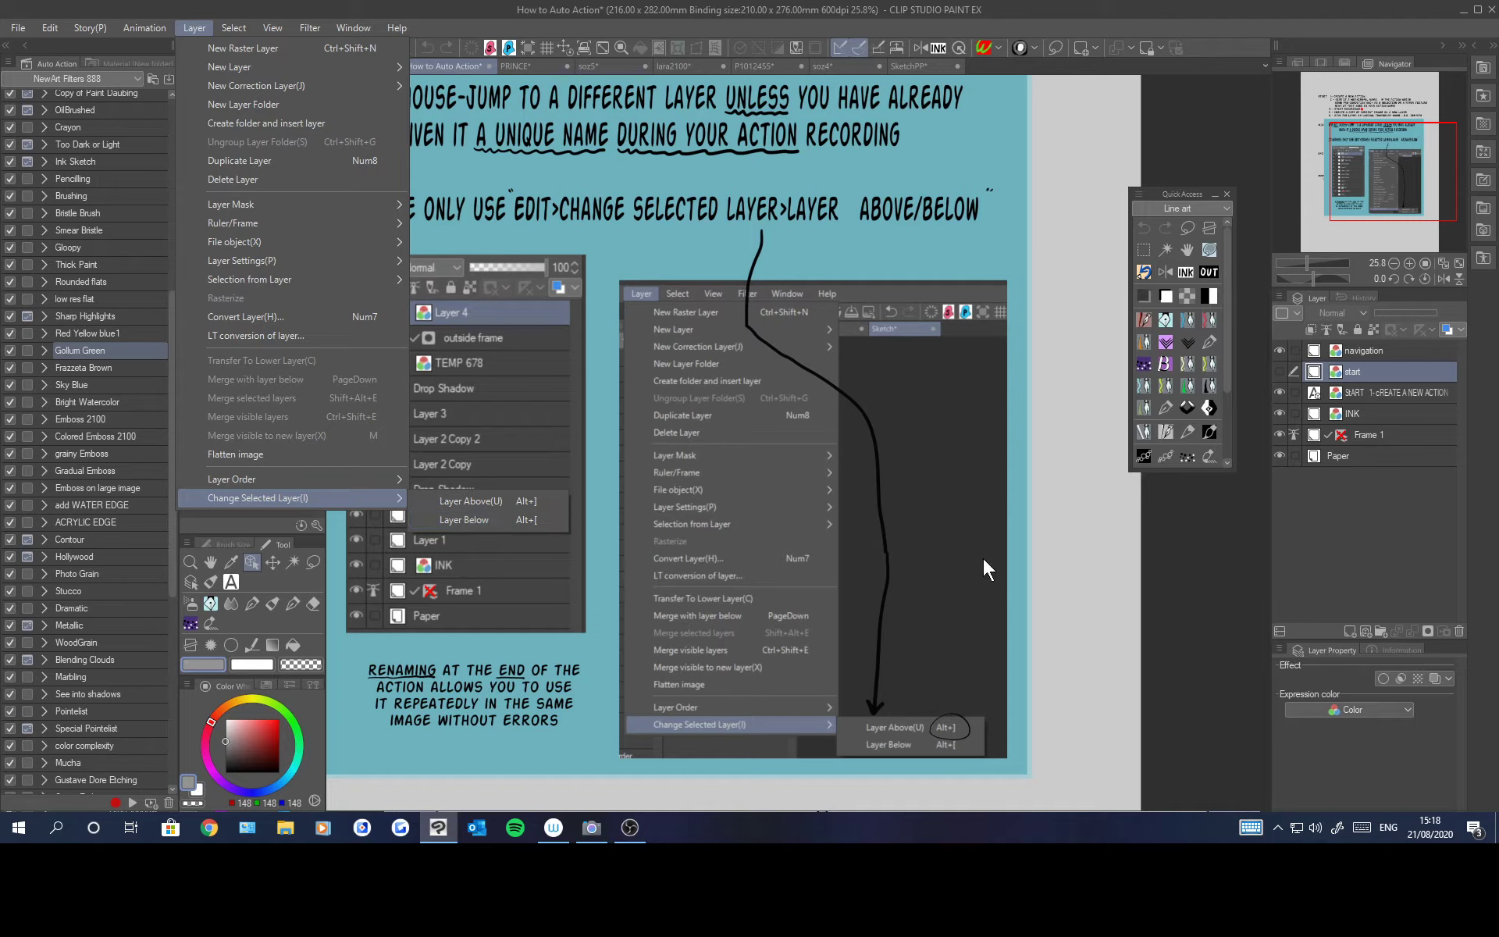
left_click(945, 546)
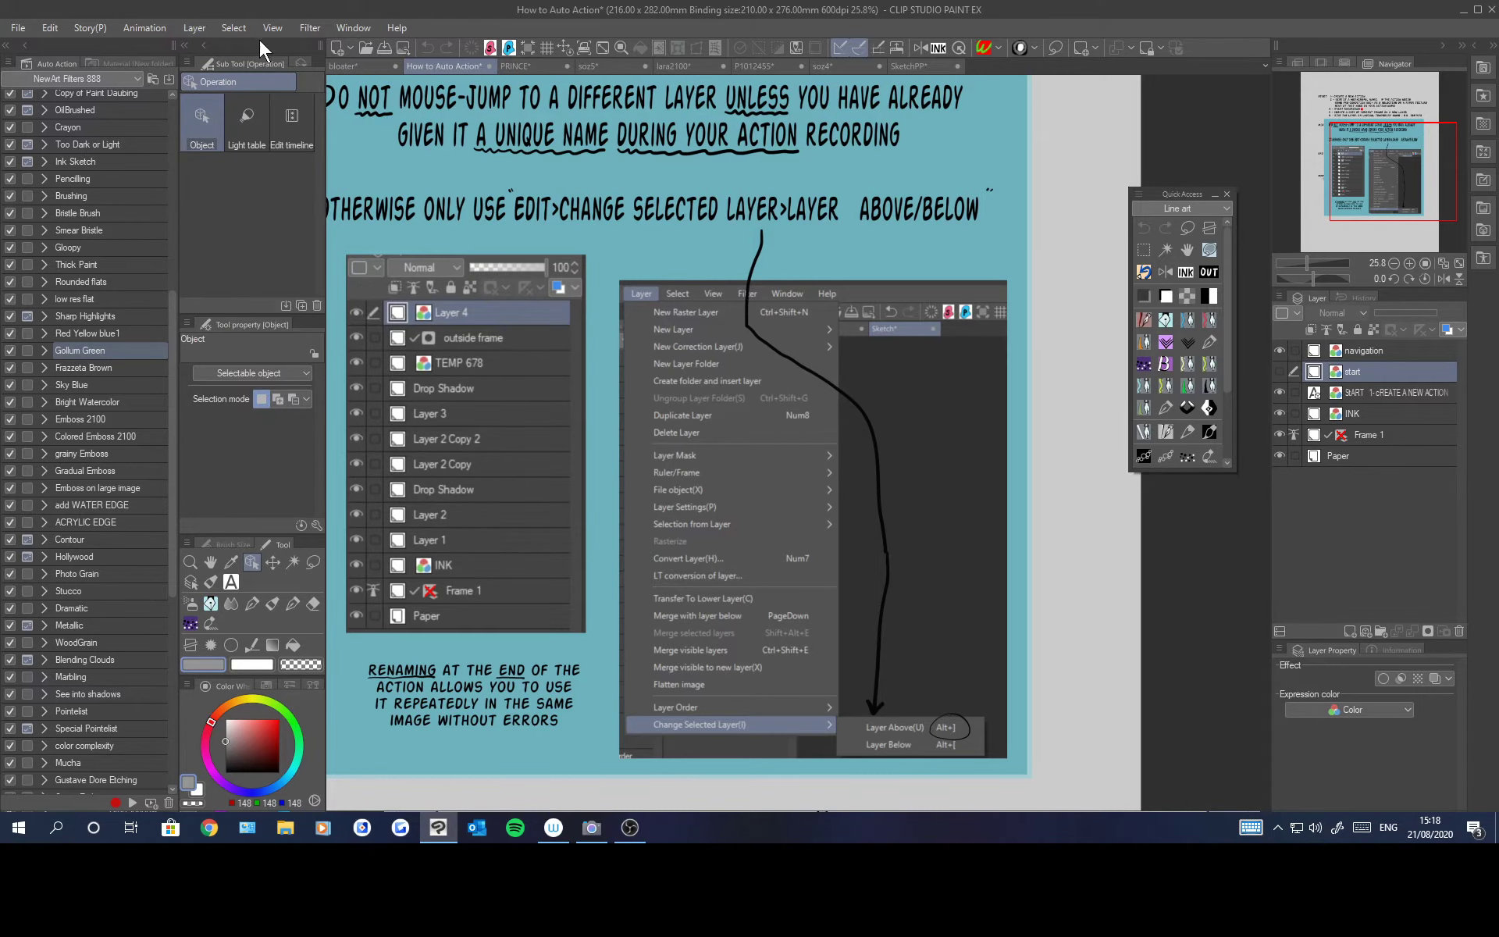
left_click(1280, 350)
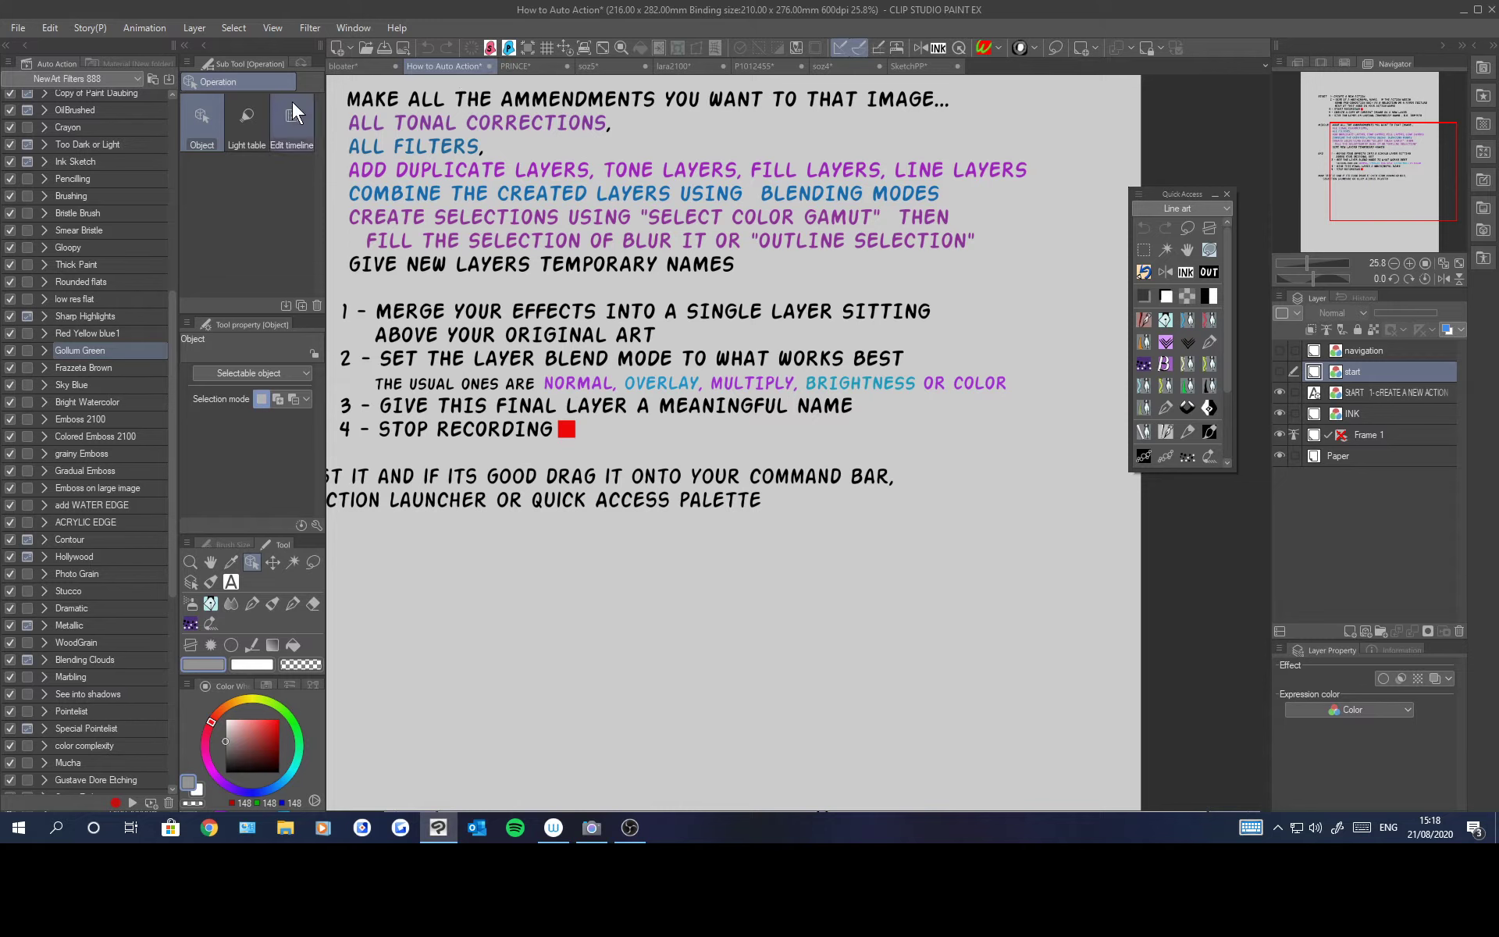
Step: Create a new comic page with the New comic page action
left_click(351, 47)
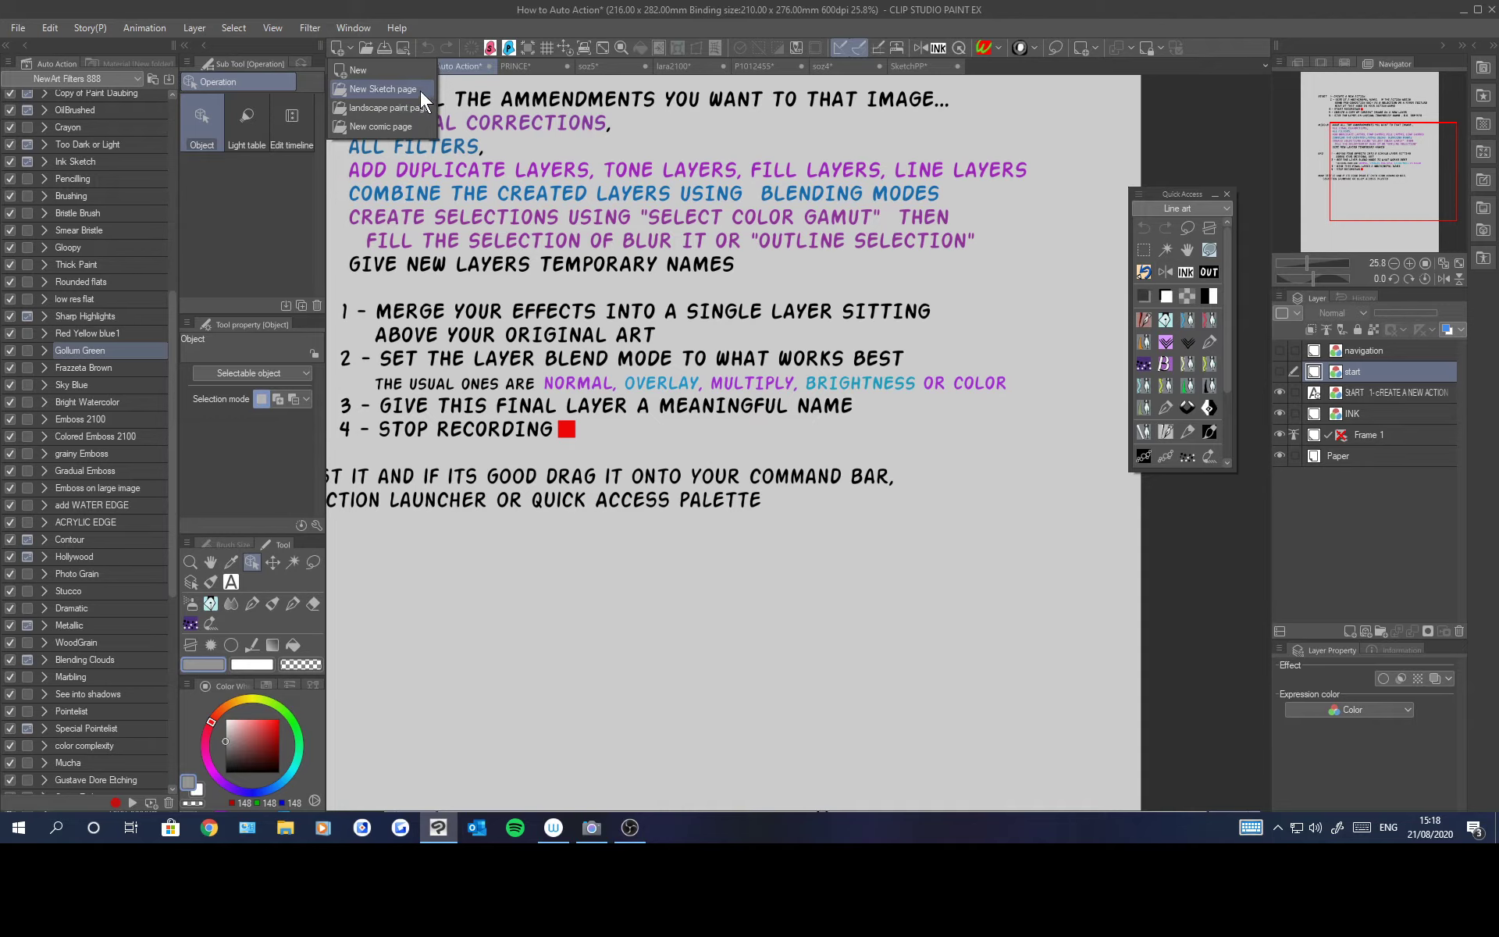
left_click(396, 128)
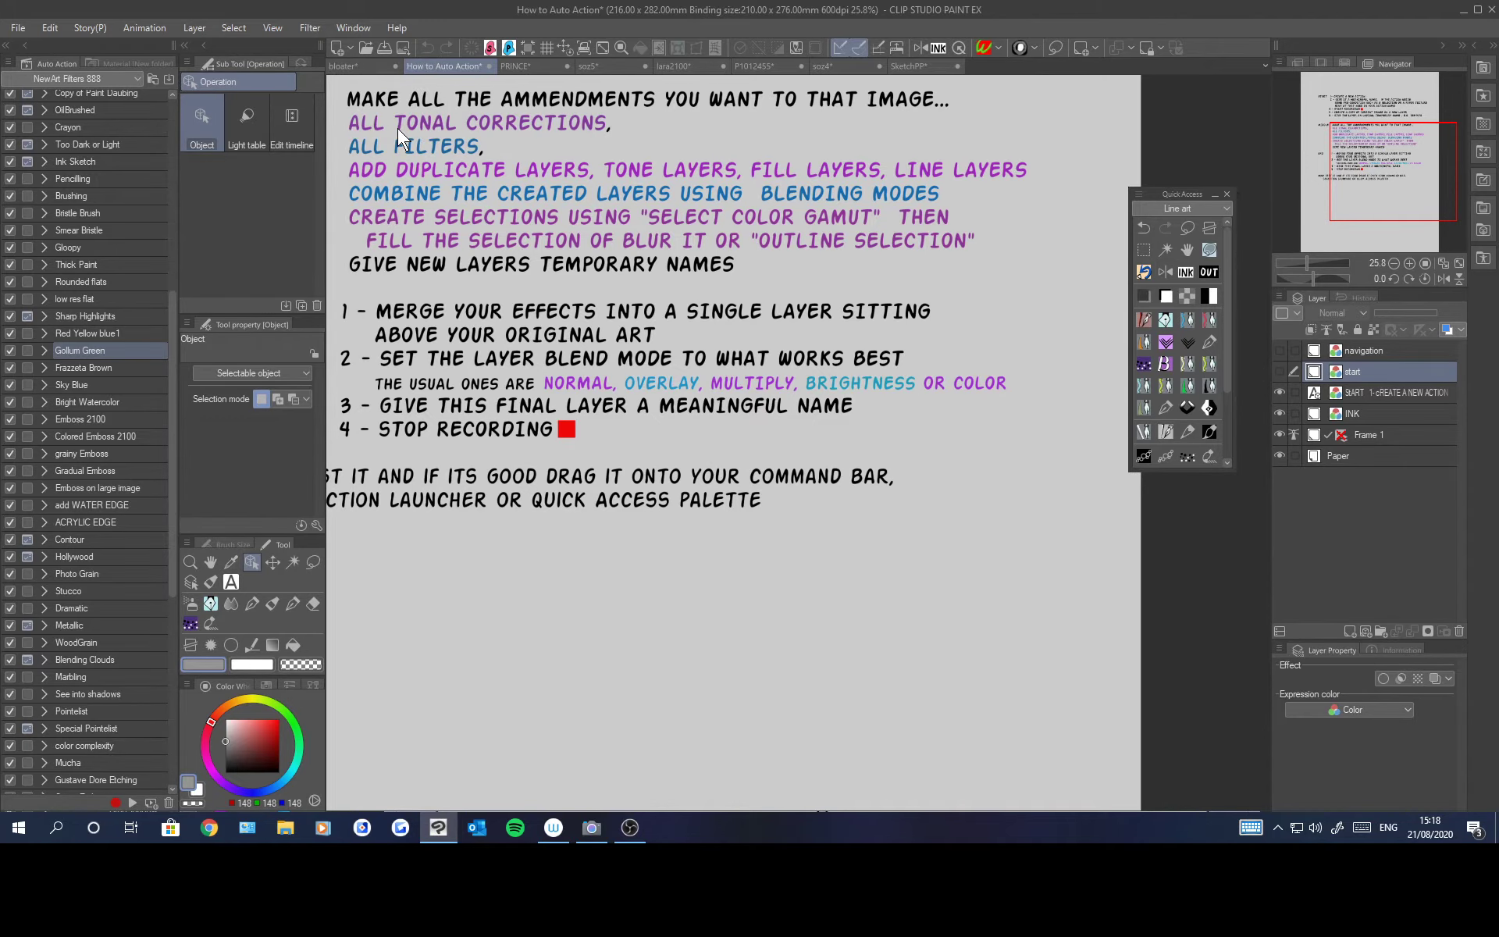
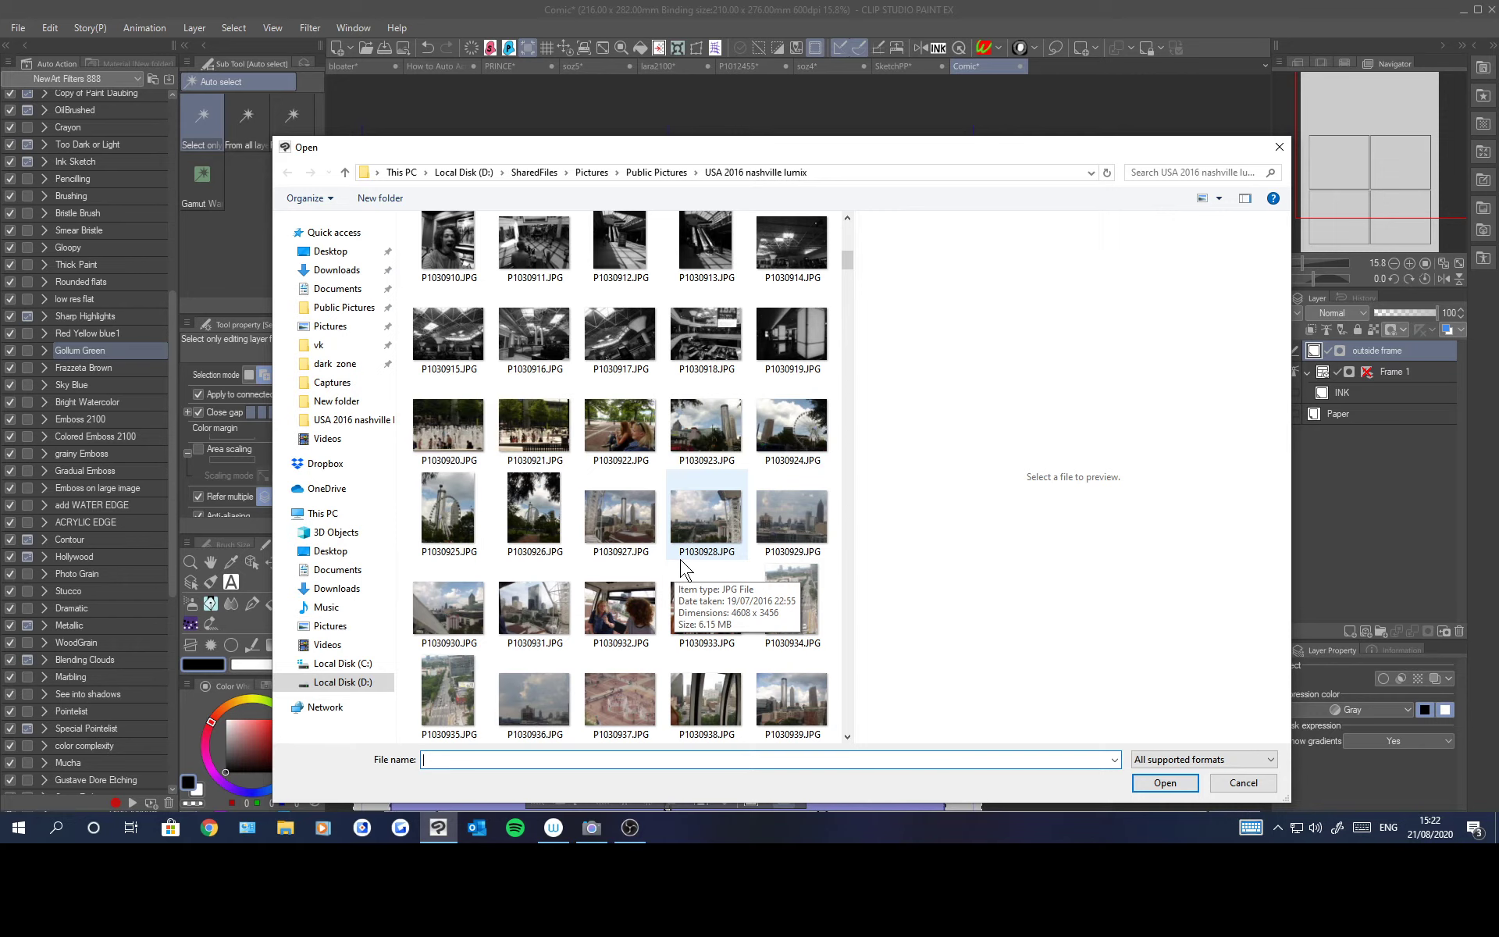
Step: Import the skyline photo P1030929.JPG, enlarge it to 117% across the head of the comic page, and tilt it slightly
left_click(773, 530)
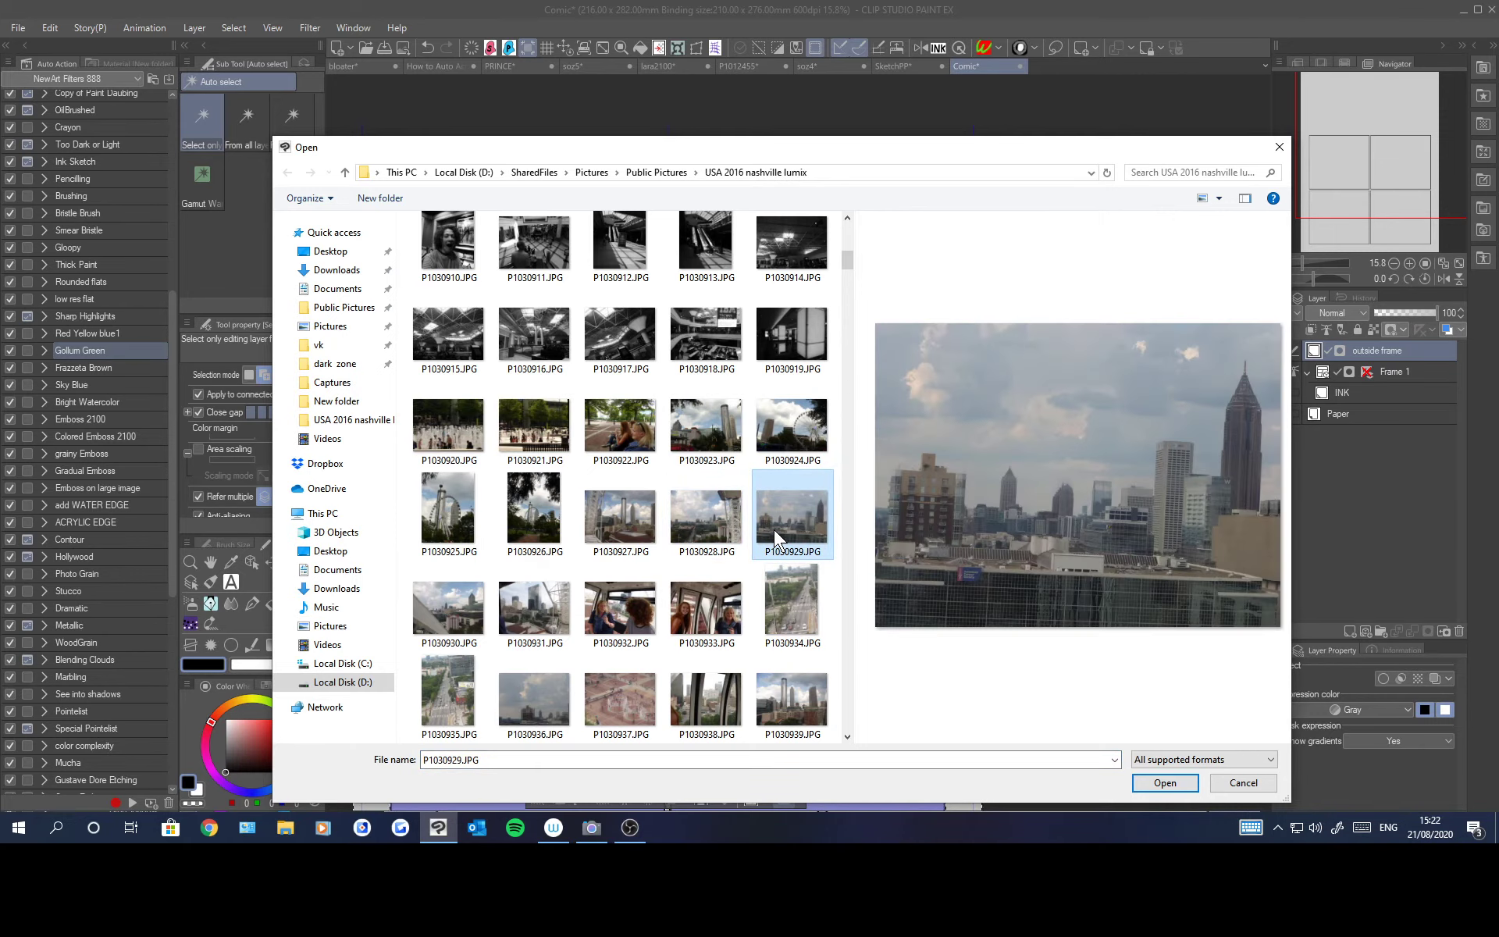
left_click(1164, 783)
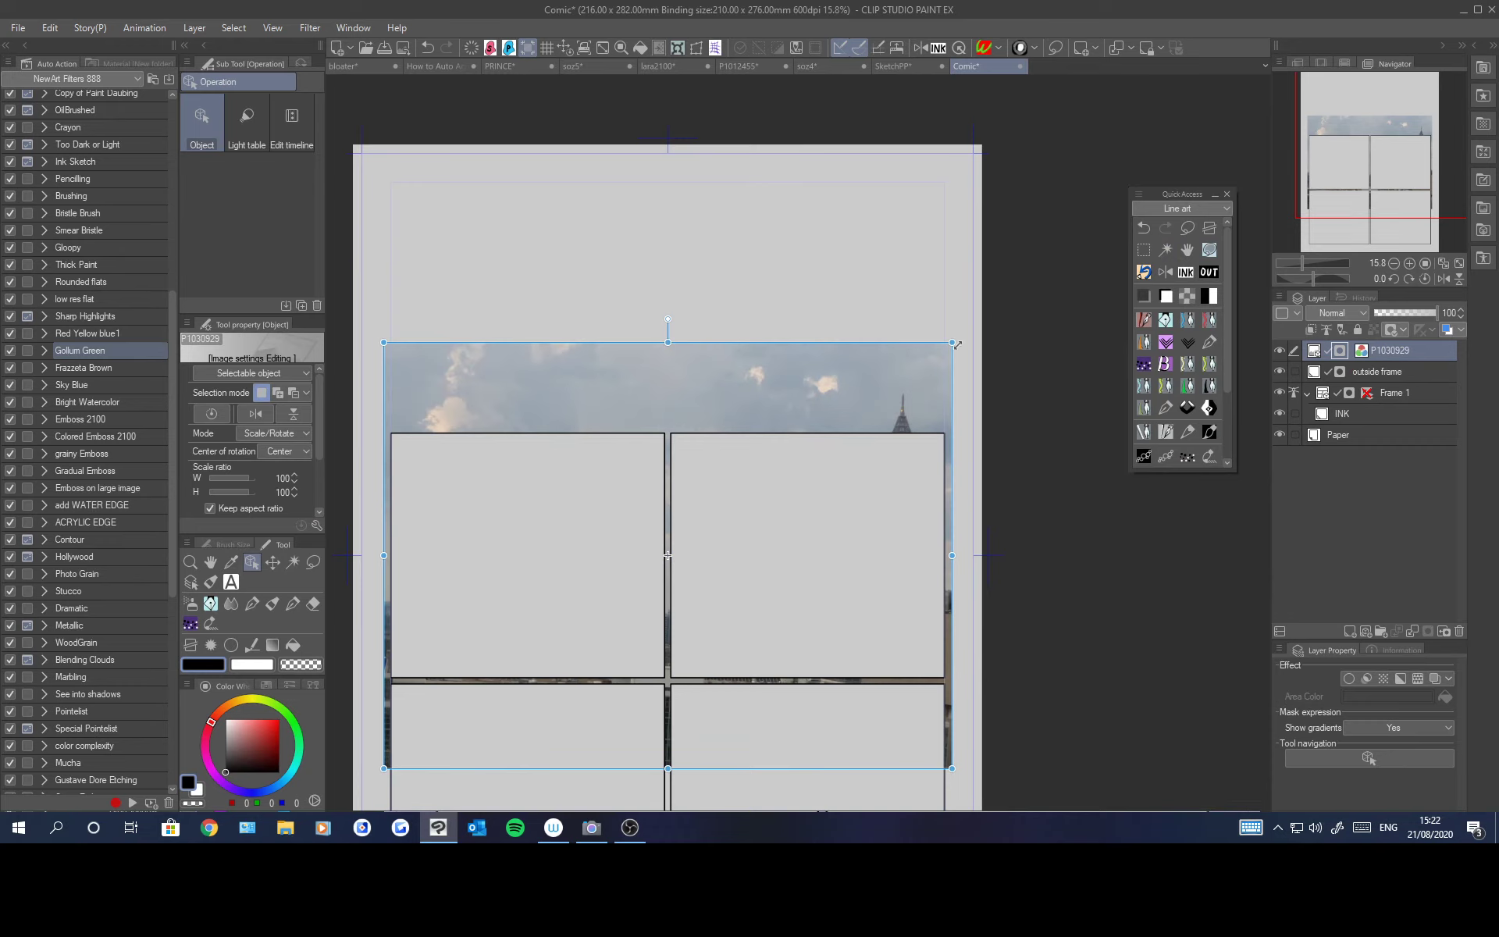
left_click_drag(954, 343, 1014, 256)
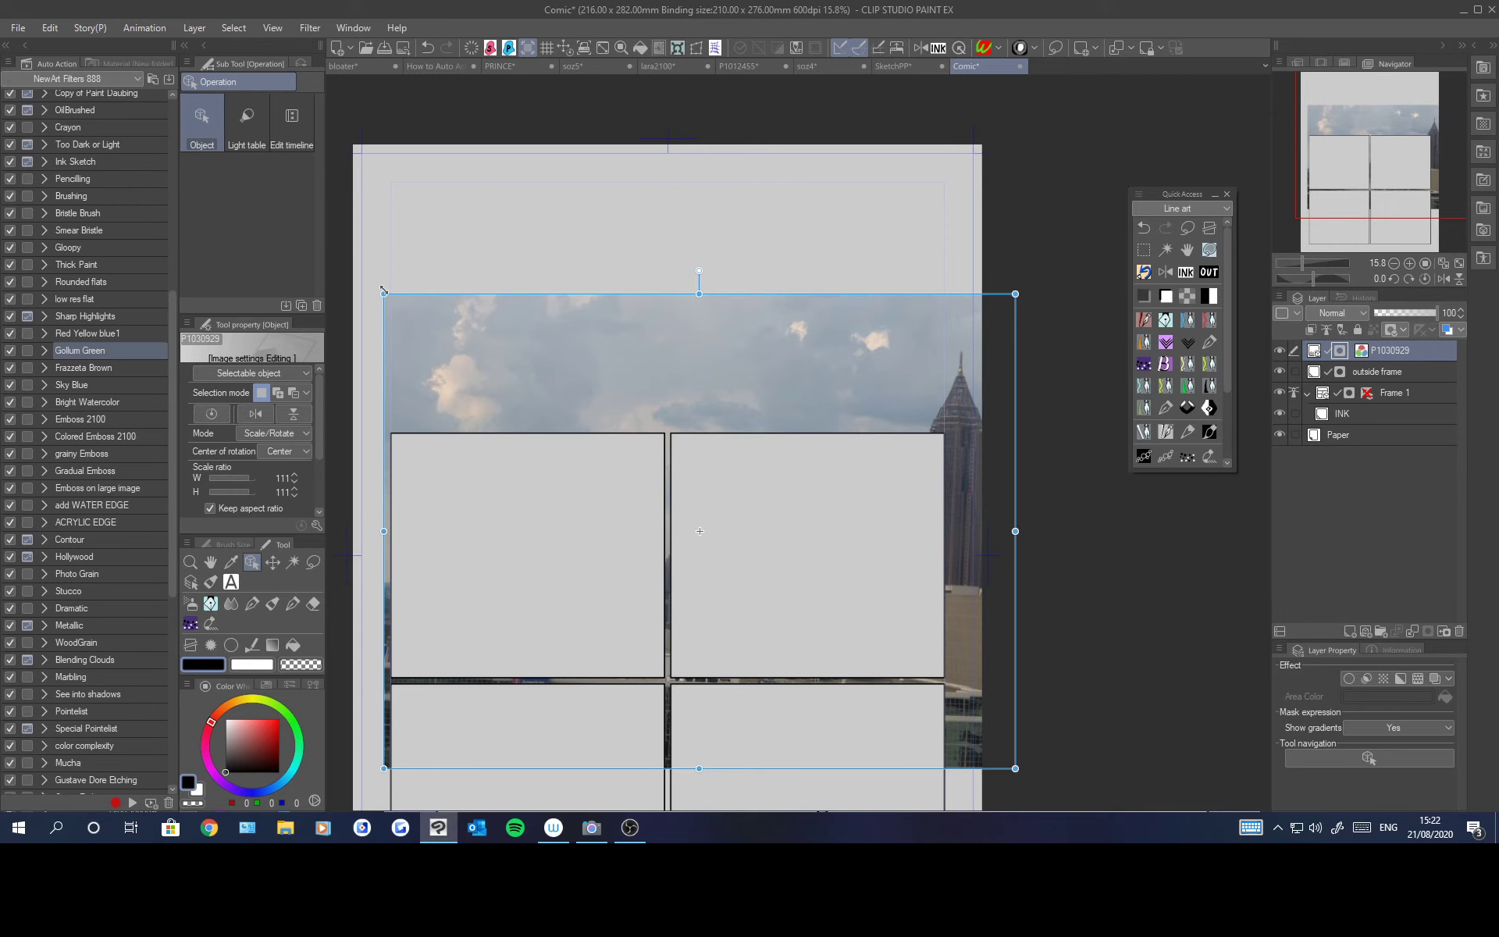
left_click_drag(384, 291, 350, 266)
left_click_drag(618, 392, 606, 114)
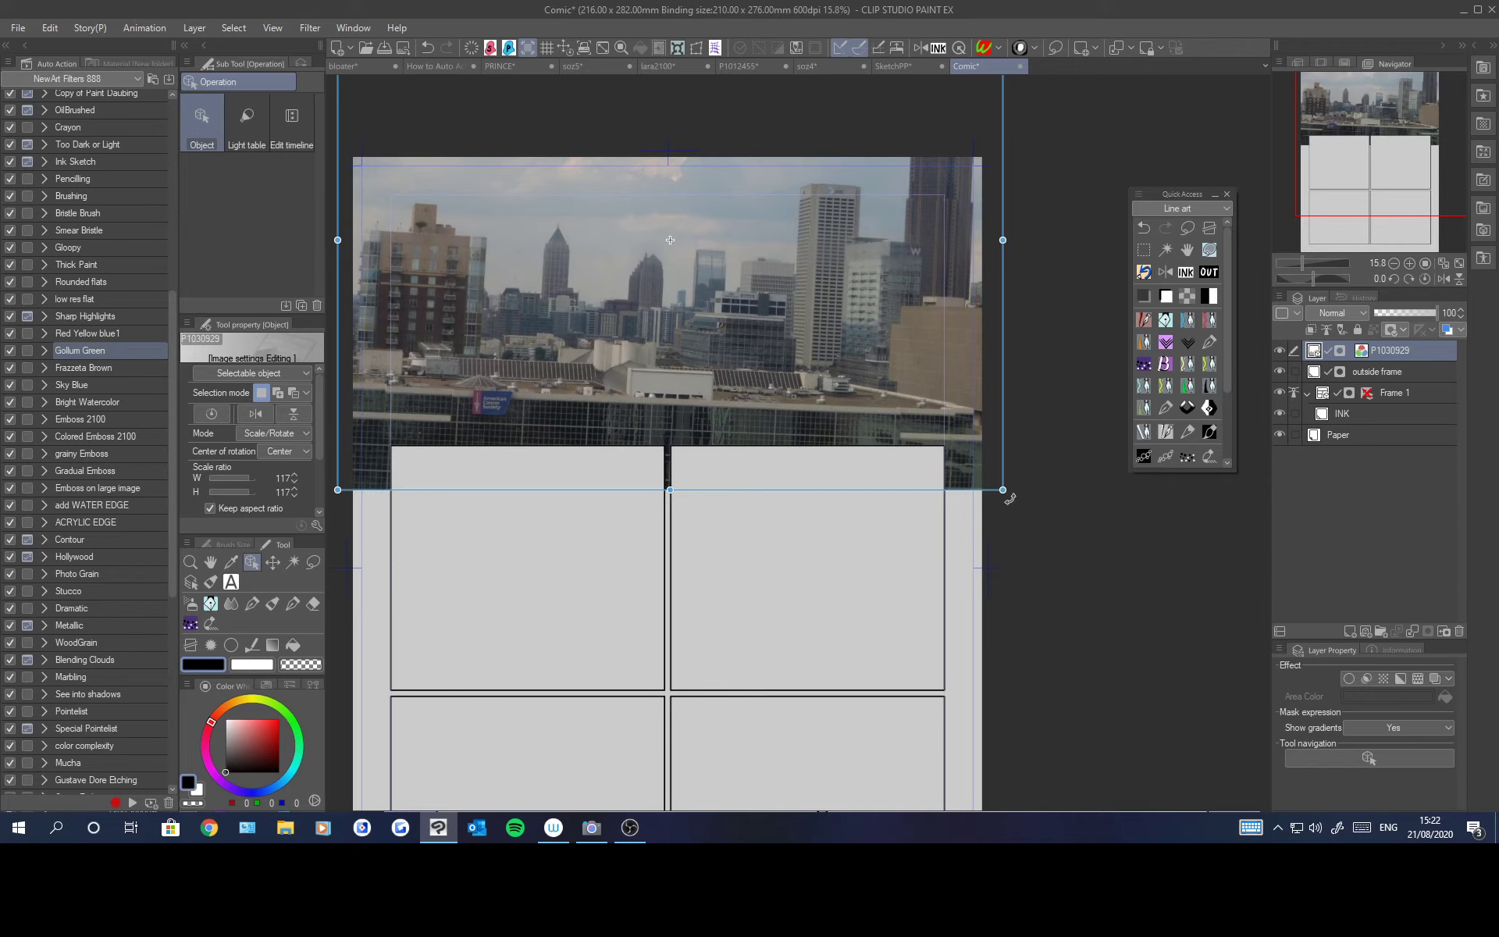
mouse_move(1010, 496)
left_mouse_down()
mouse_move(1017, 476)
mouse_move(1015, 491)
left_mouse_up()
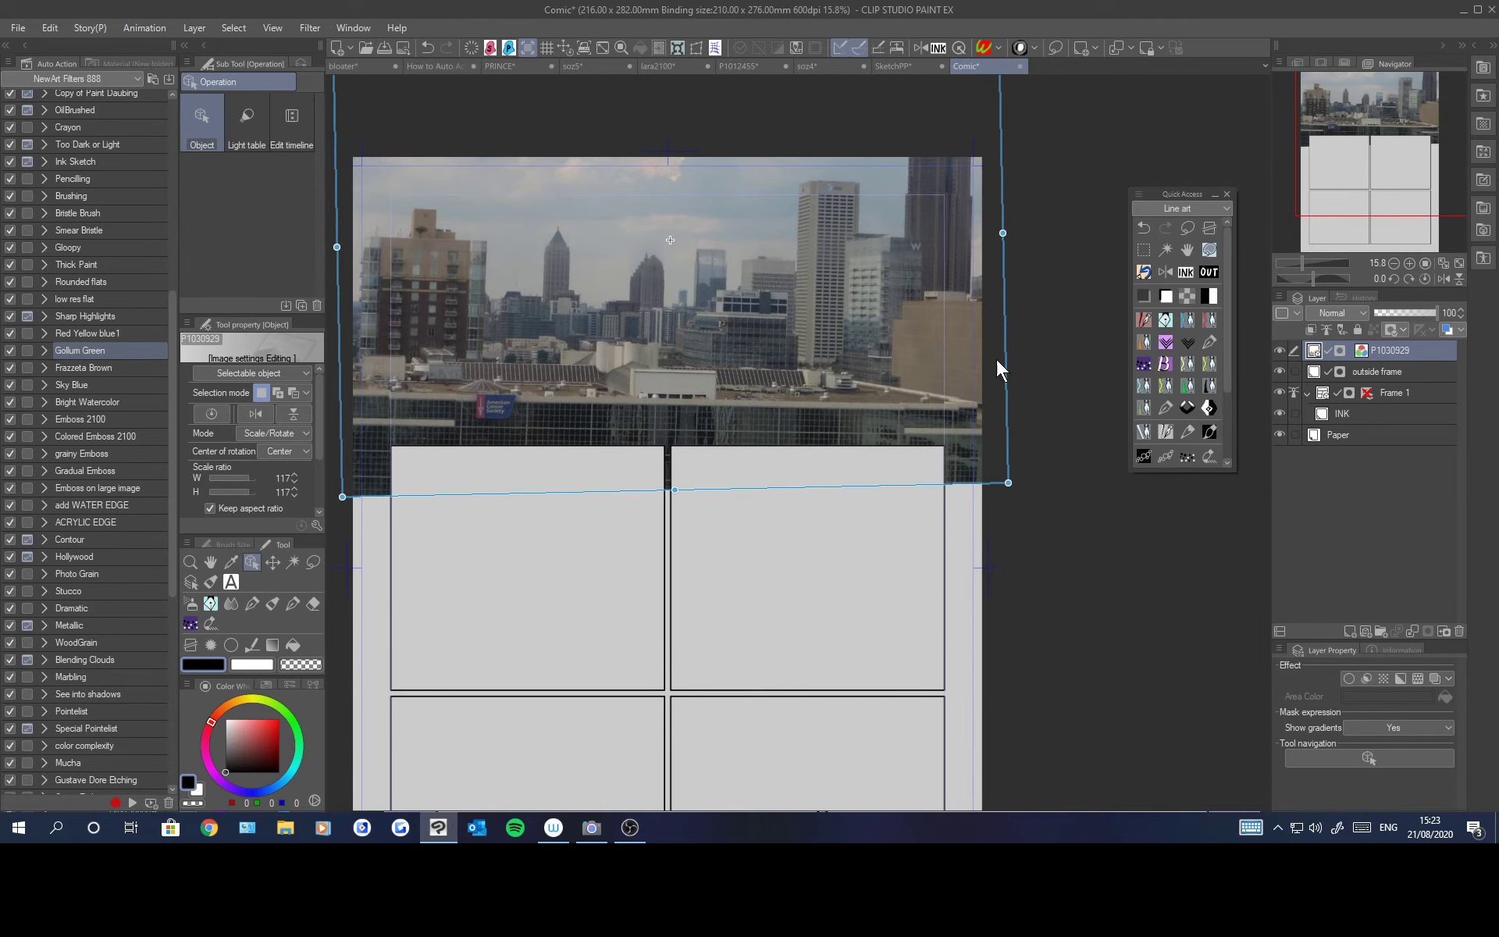
Step: Convert the skyline photo to black-and-white line art with the comic photo action
left_click(1035, 48)
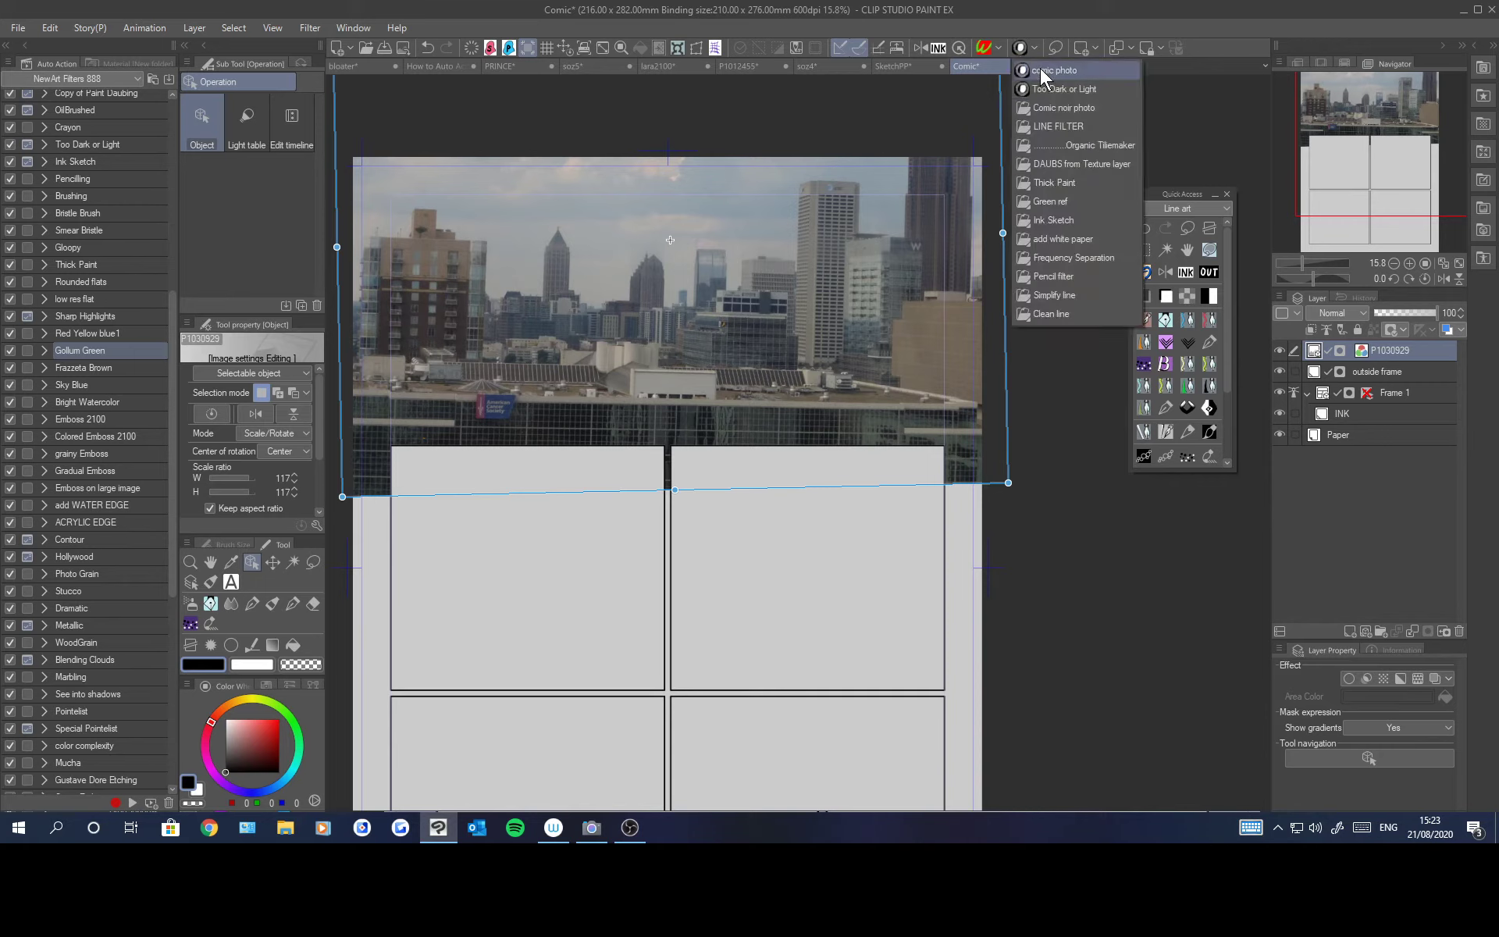
left_click(1040, 70)
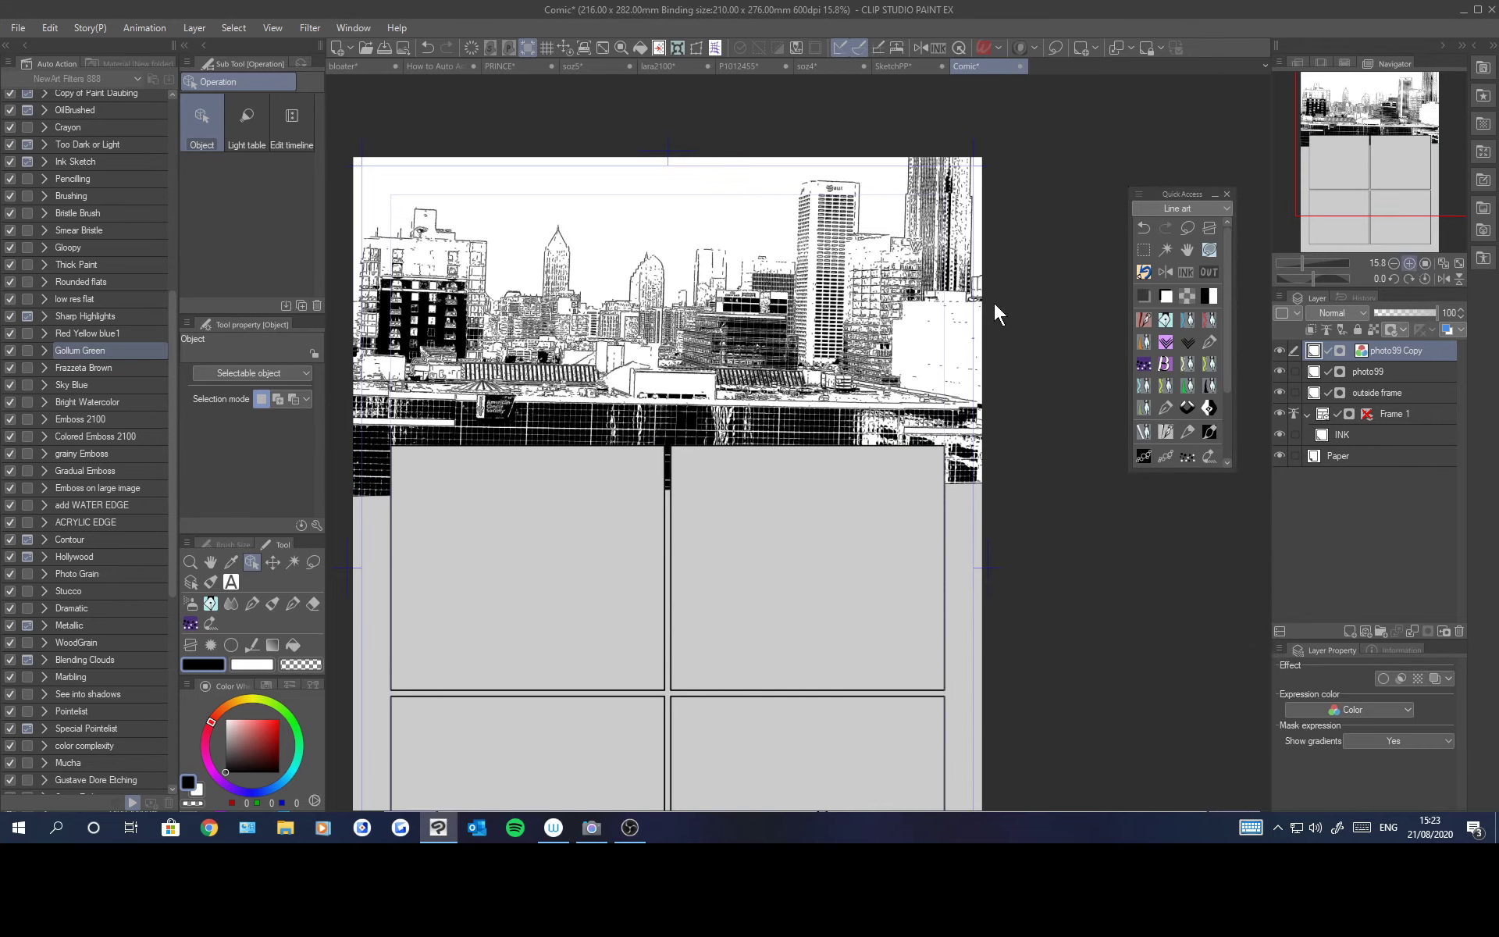
Step: Examine the line detail of the converted skyline up close and across the whole page
left_click(1413, 261)
left_click(1413, 260)
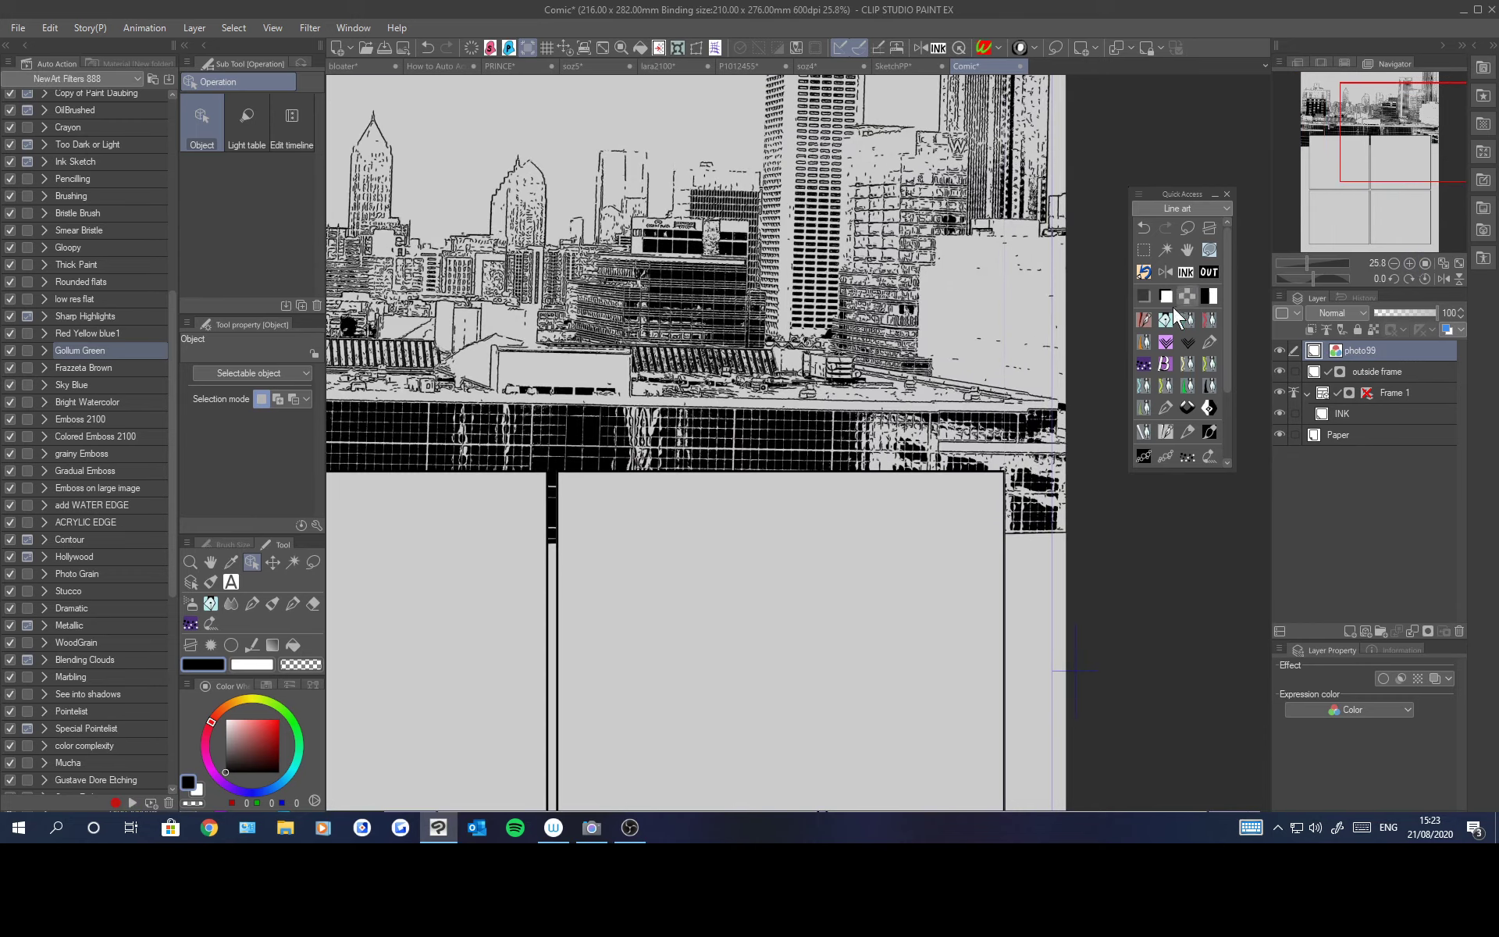
scroll(986, 293, "down", 1)
scroll(985, 293, "up", 3)
scroll(985, 293, "down", 3)
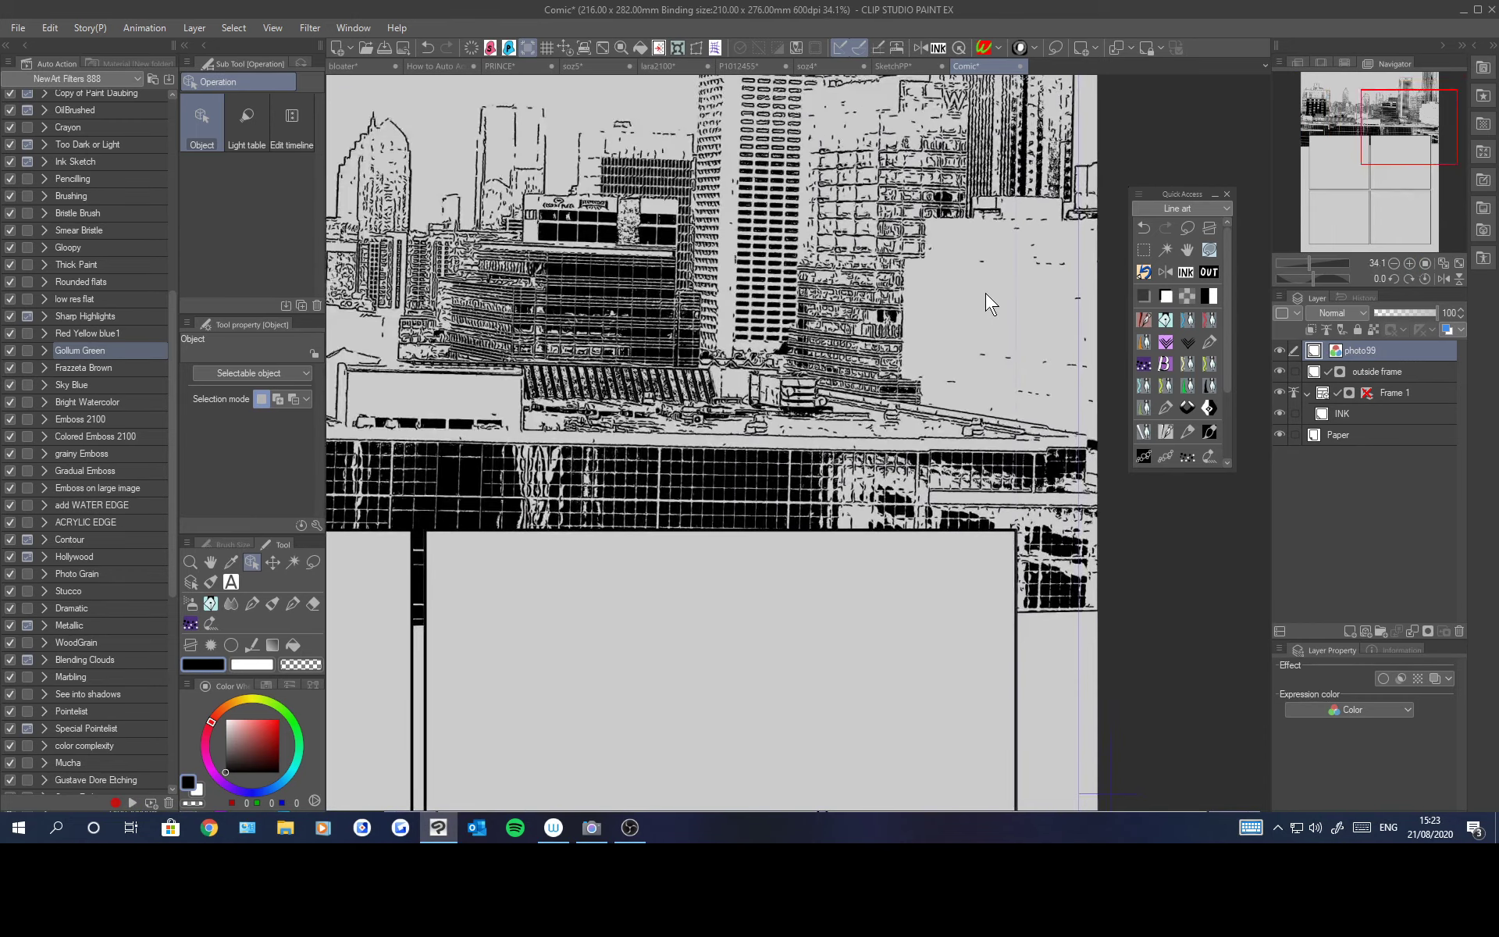
scroll(987, 291, "down", 2)
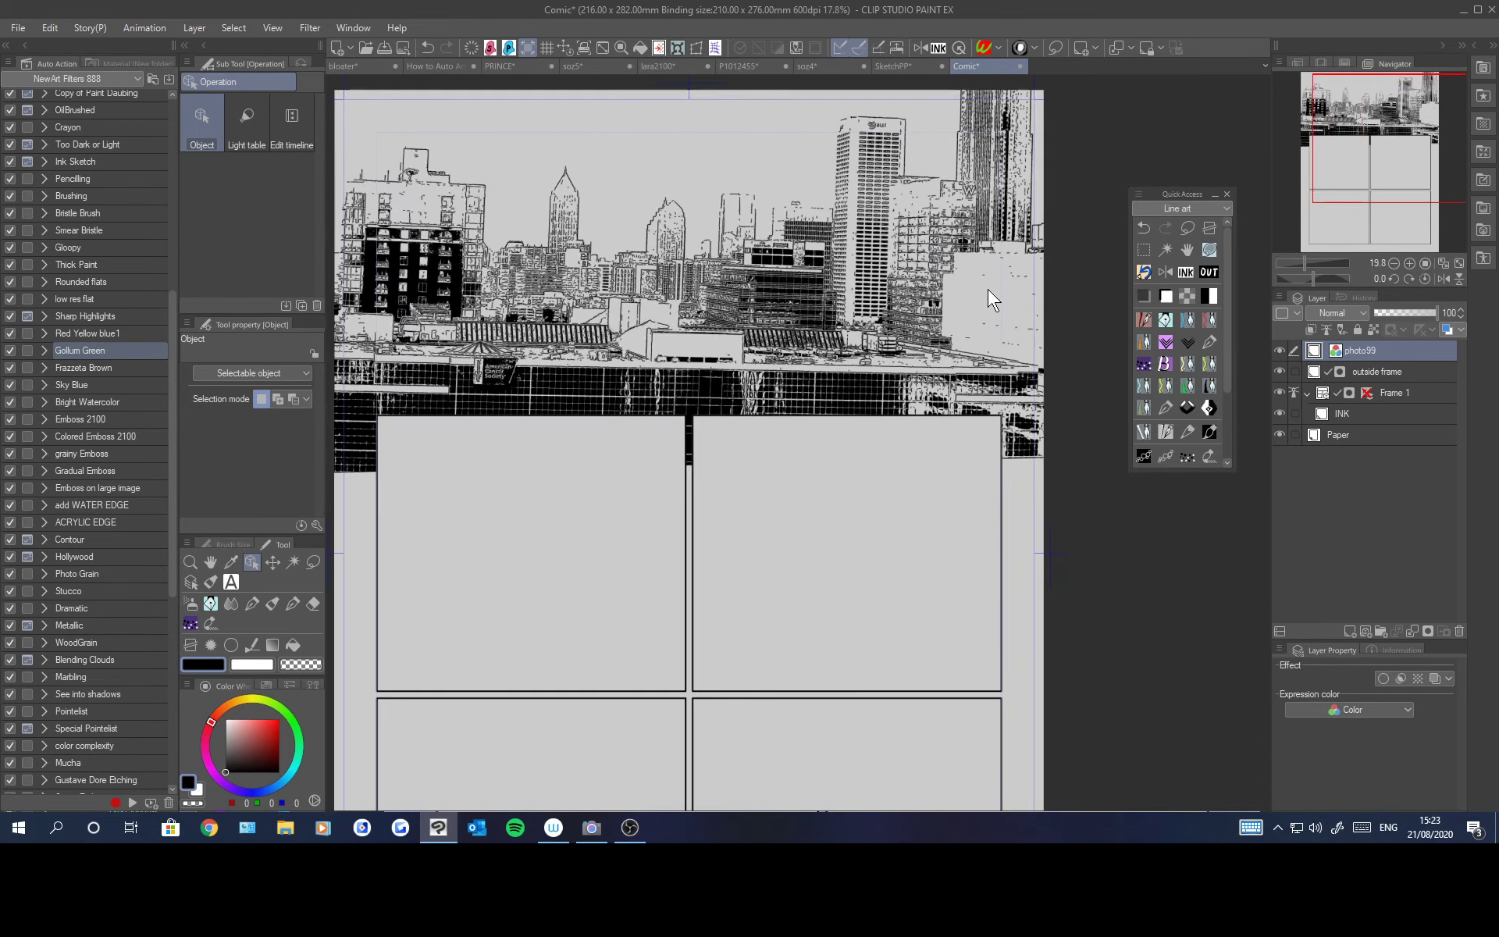
scroll(989, 290, "up", 2)
scroll(990, 289, "down", 1)
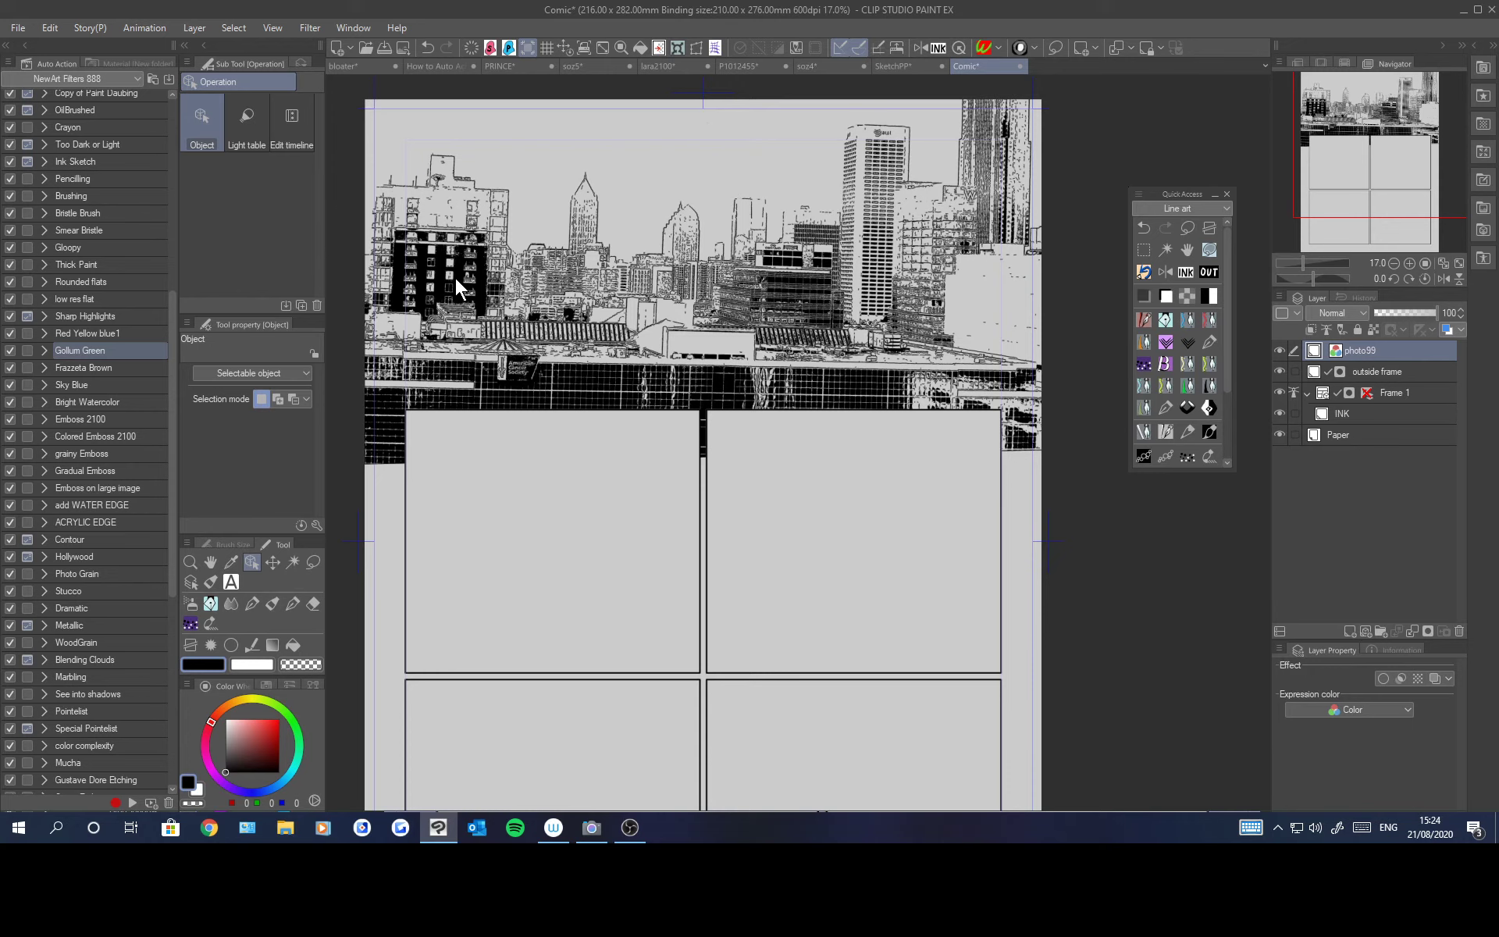
Step: Use Correct line to narrow the distant buildings' lines by 0.1 and thicken the foreground rooftop lines by 2.4
left_click(252, 647)
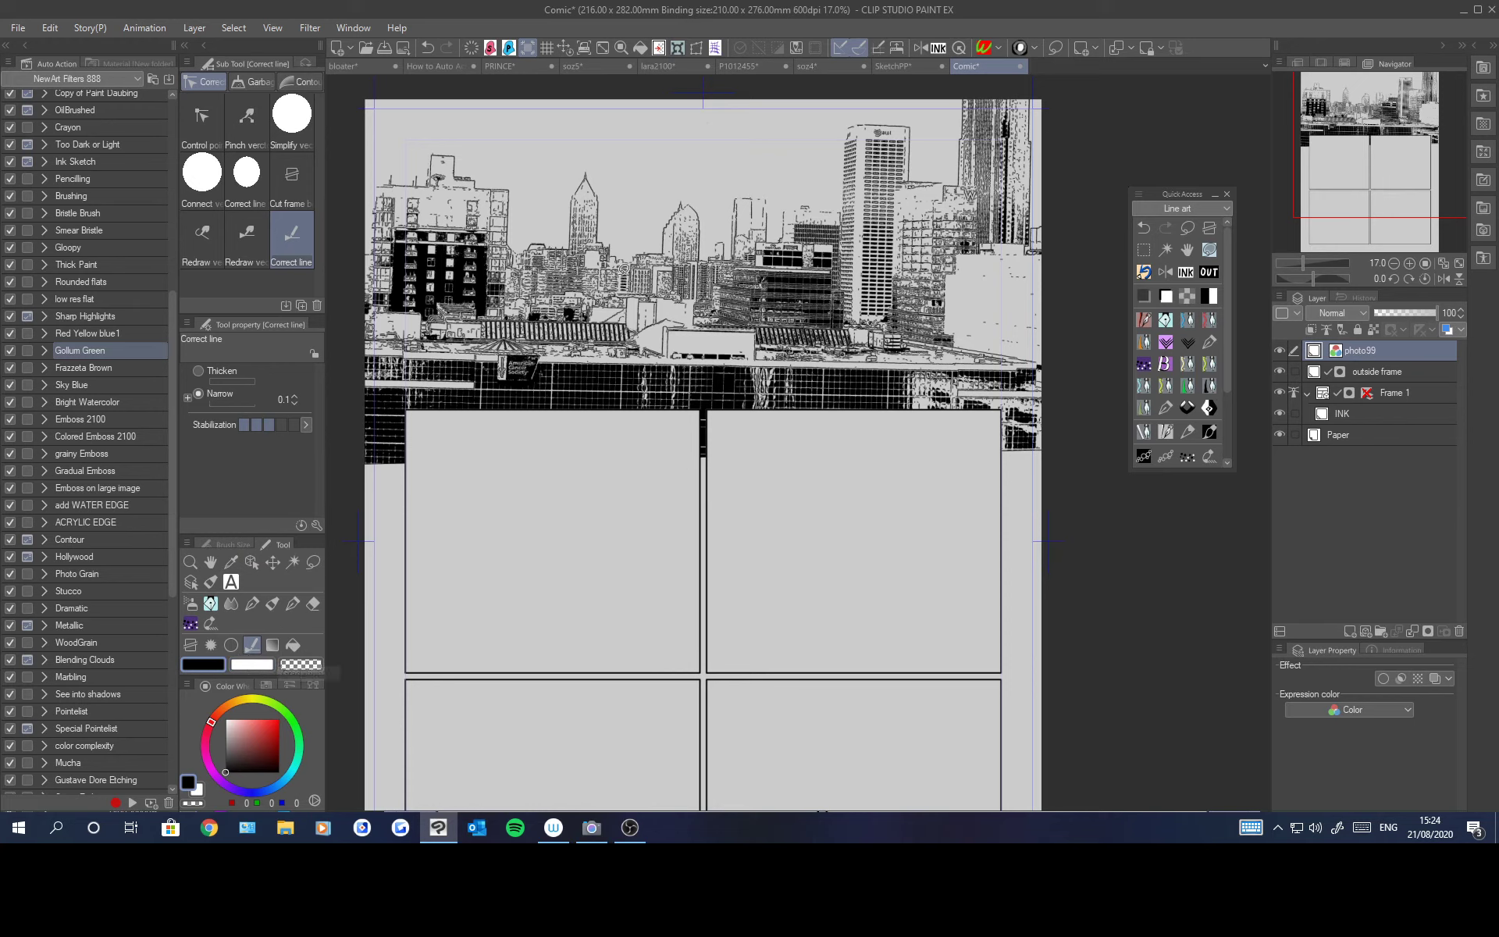
mouse_move(519, 254)
left_mouse_down()
mouse_move(581, 156)
mouse_move(747, 173)
mouse_move(783, 209)
mouse_move(724, 275)
mouse_move(621, 299)
mouse_move(506, 261)
left_mouse_up()
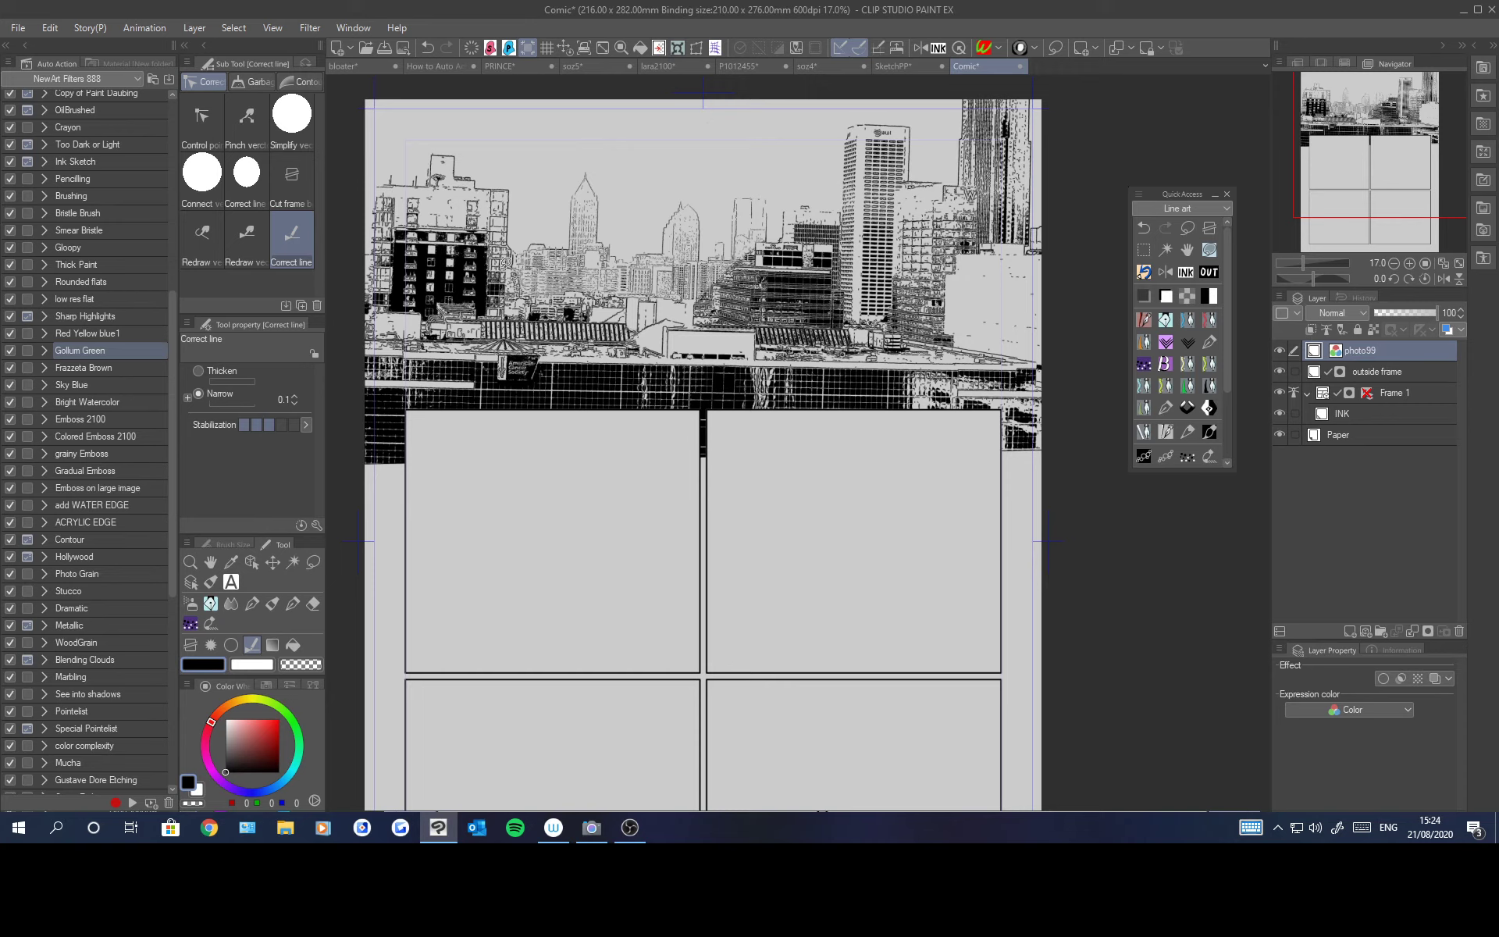
left_click(200, 372)
mouse_move(553, 357)
left_mouse_down()
mouse_move(619, 349)
mouse_move(665, 318)
mouse_move(769, 347)
mouse_move(608, 393)
left_mouse_up()
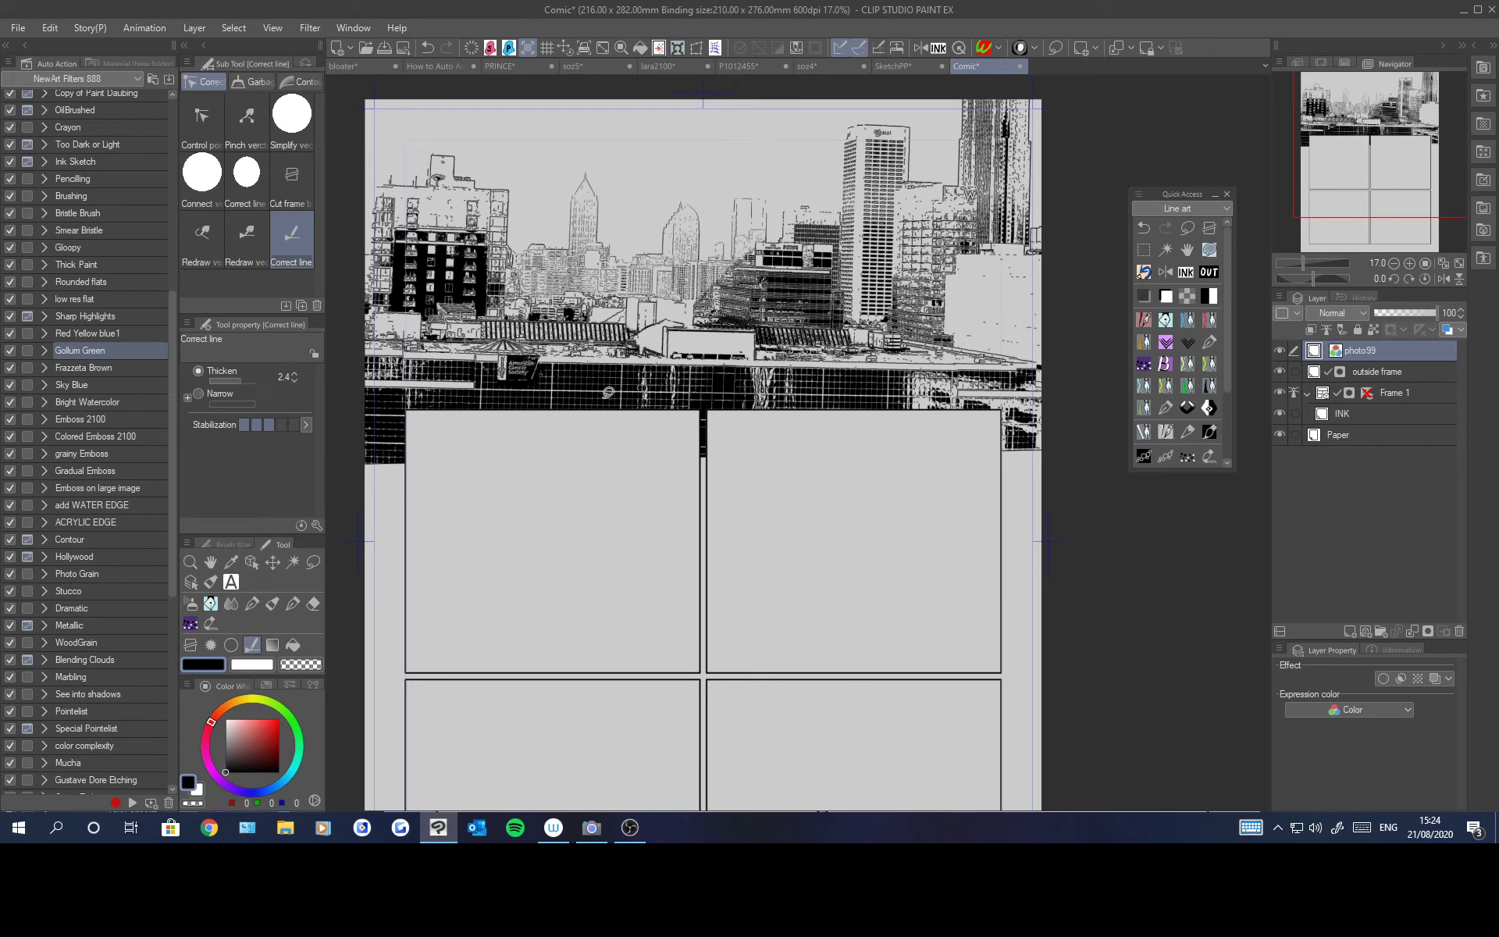
mouse_move(768, 332)
left_mouse_down()
mouse_move(967, 334)
mouse_move(1037, 372)
left_mouse_up()
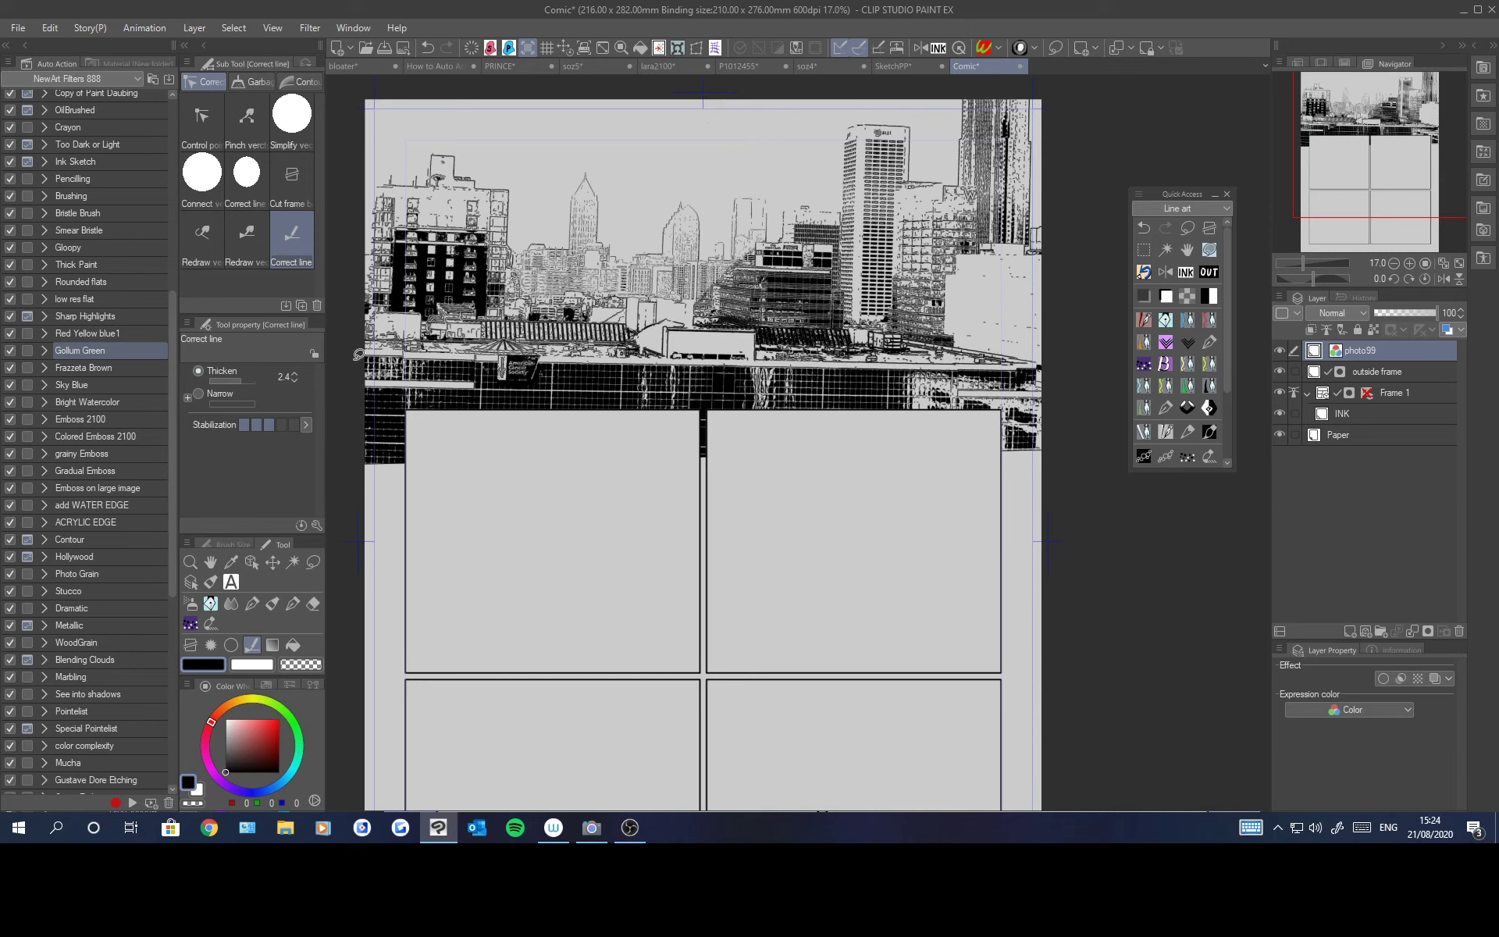
mouse_move(380, 304)
left_mouse_down()
mouse_move(404, 352)
mouse_move(560, 329)
left_mouse_up()
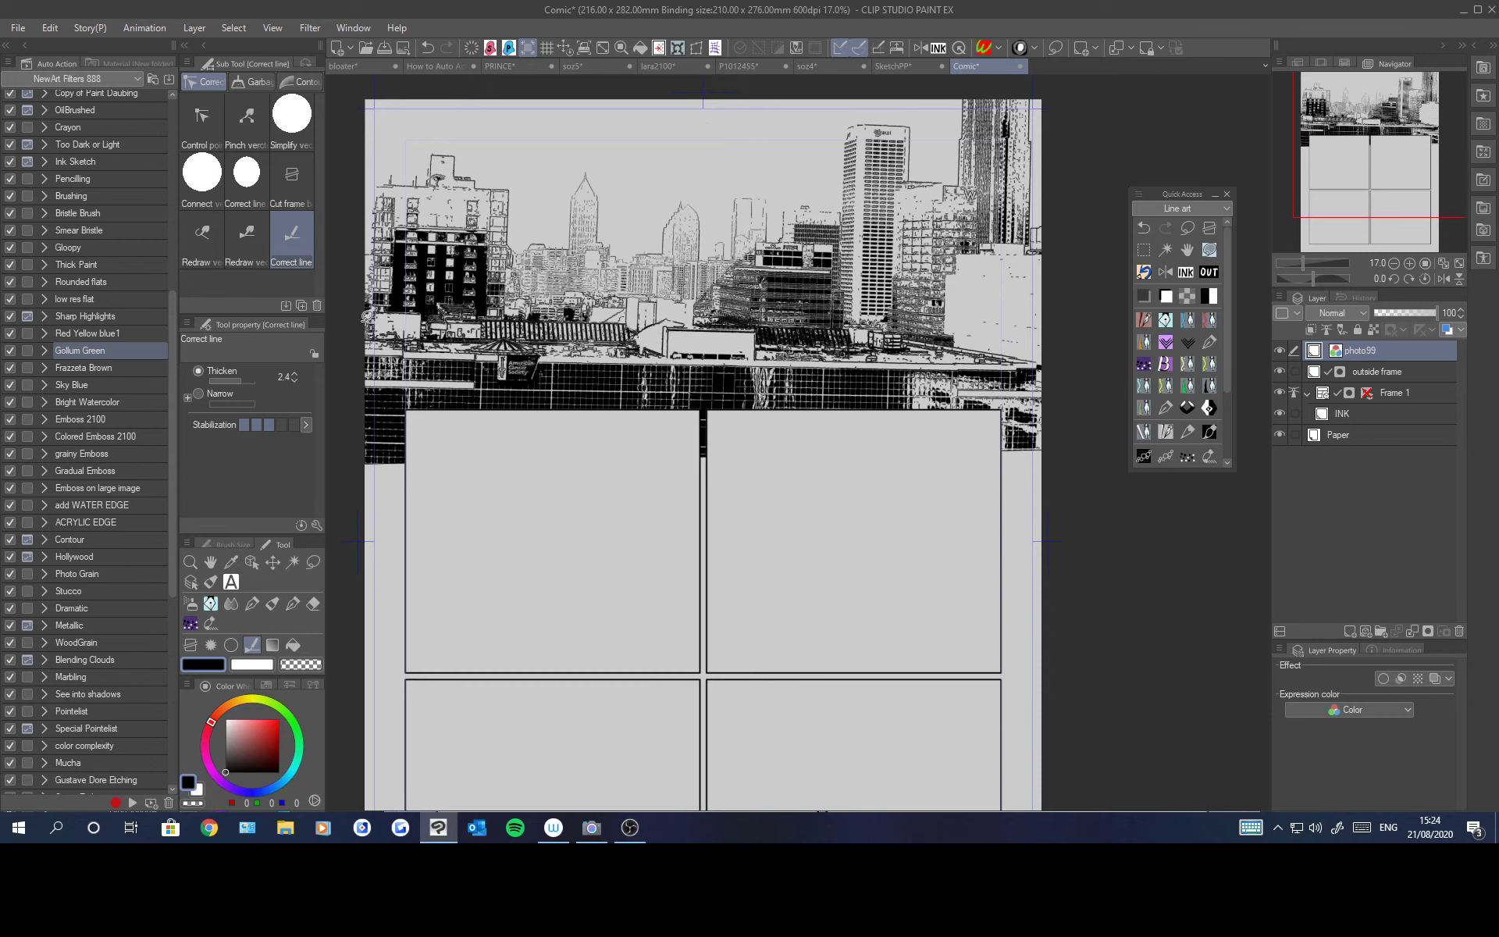
Step: Hatch the blank wall, the tall tower's side and the mid-distance buildings of the skyline with the 22wave brush
left_click(1203, 316)
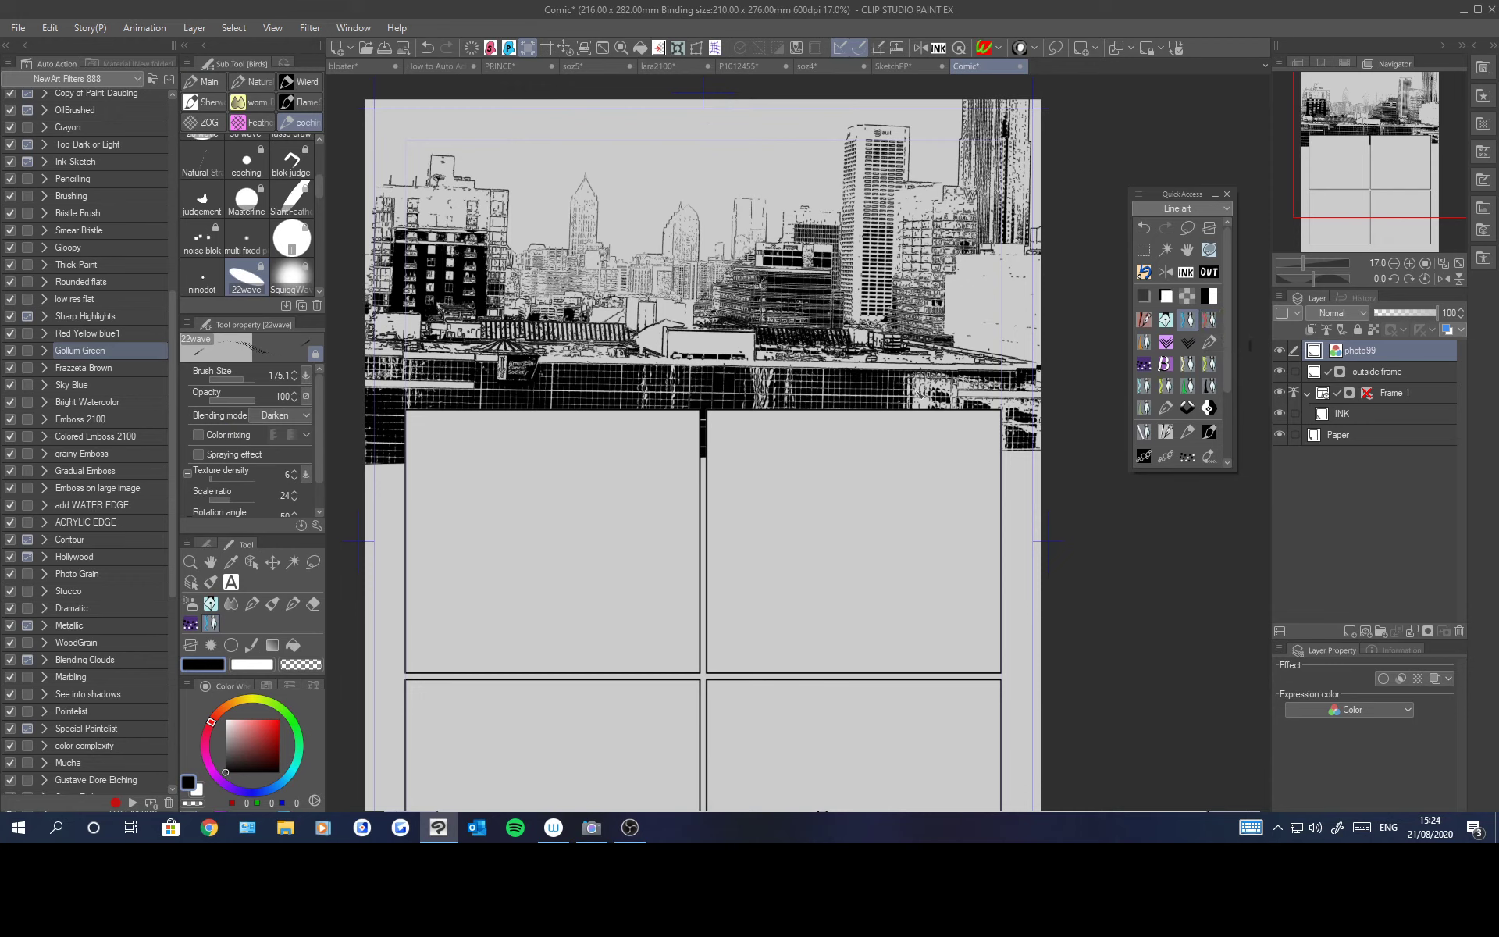
mouse_move(952, 343)
left_mouse_down()
mouse_move(959, 297)
mouse_move(993, 346)
mouse_move(1008, 316)
mouse_move(1026, 343)
mouse_move(1015, 359)
mouse_move(914, 383)
mouse_move(1004, 384)
left_mouse_up()
mouse_move(1004, 383)
left_mouse_down()
mouse_move(905, 392)
mouse_move(1008, 394)
left_mouse_up()
mouse_move(868, 314)
left_mouse_down()
mouse_move(860, 272)
mouse_move(859, 312)
mouse_move(886, 289)
mouse_move(892, 249)
mouse_move(888, 289)
mouse_move(879, 300)
mouse_move(868, 273)
mouse_move(858, 312)
left_mouse_up()
left_click_drag(857, 206, 853, 328)
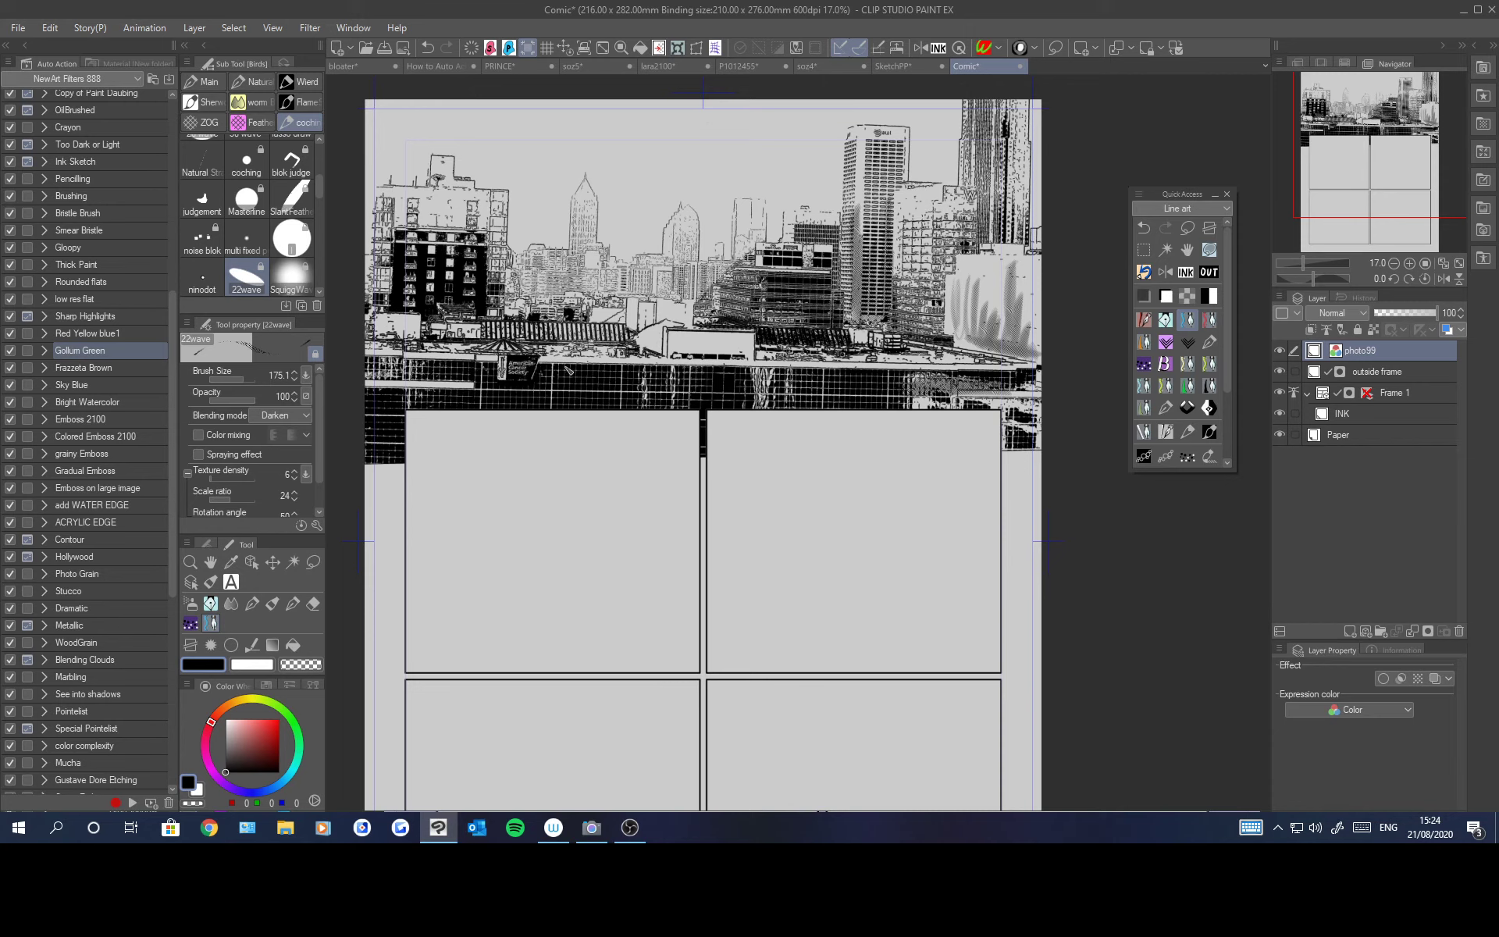
mouse_move(498, 315)
left_mouse_down()
mouse_move(529, 309)
mouse_move(513, 265)
mouse_move(563, 282)
mouse_move(585, 319)
left_mouse_up()
Step: Add more 22wave hatching beside the dark central office block and inspect the shaded skyline
left_click(1409, 264)
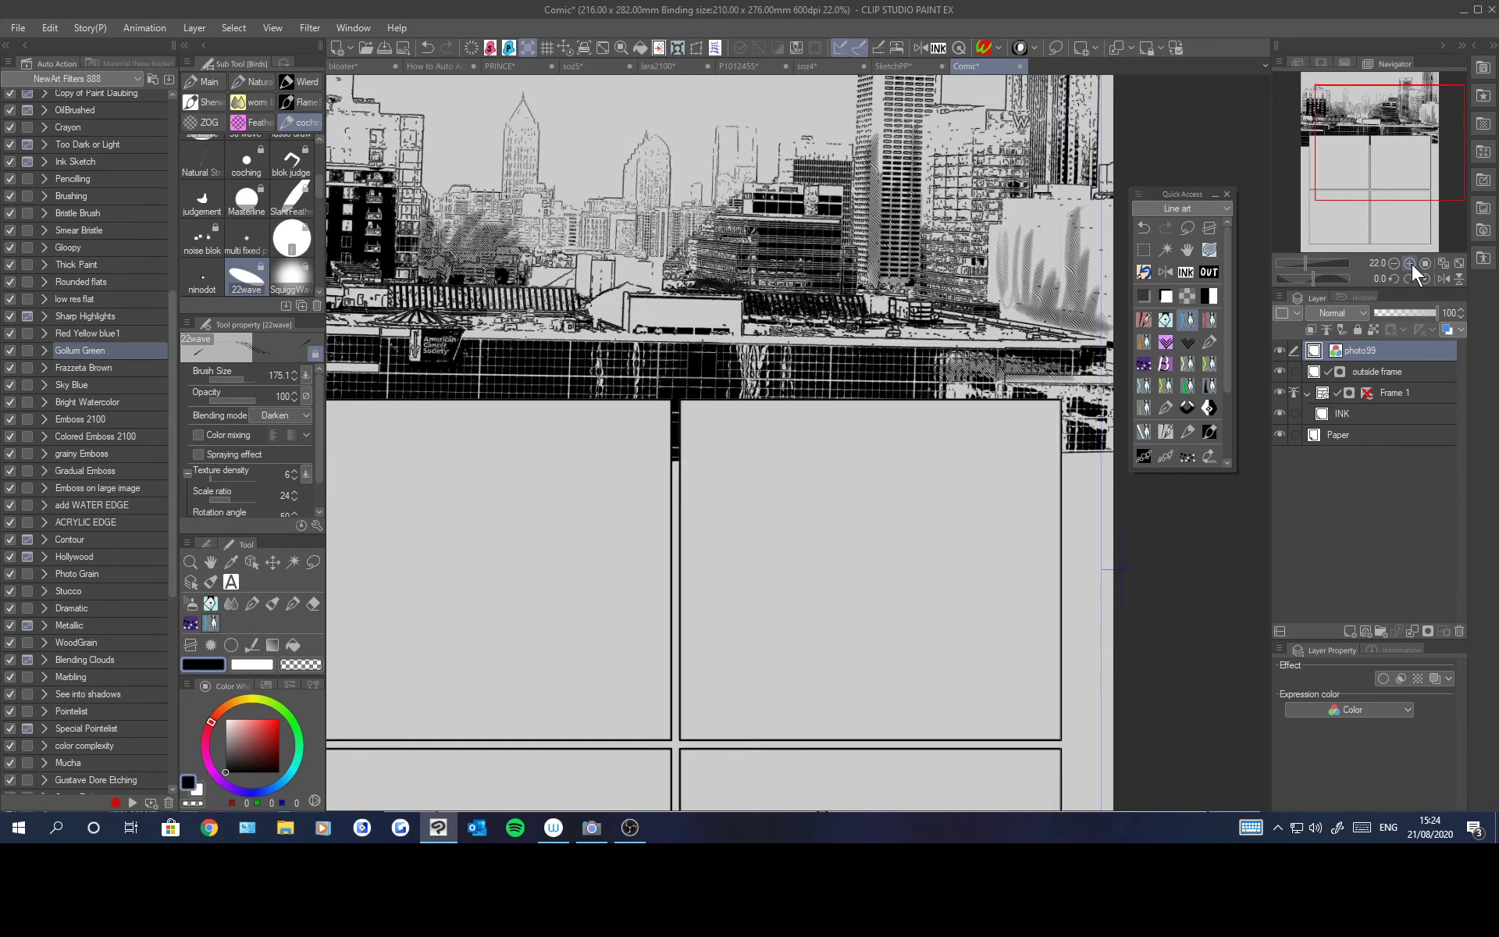
left_click(1410, 264)
mouse_move(676, 132)
left_mouse_down()
mouse_move(614, 176)
mouse_move(642, 131)
left_mouse_up()
left_click_drag(640, 208, 699, 224)
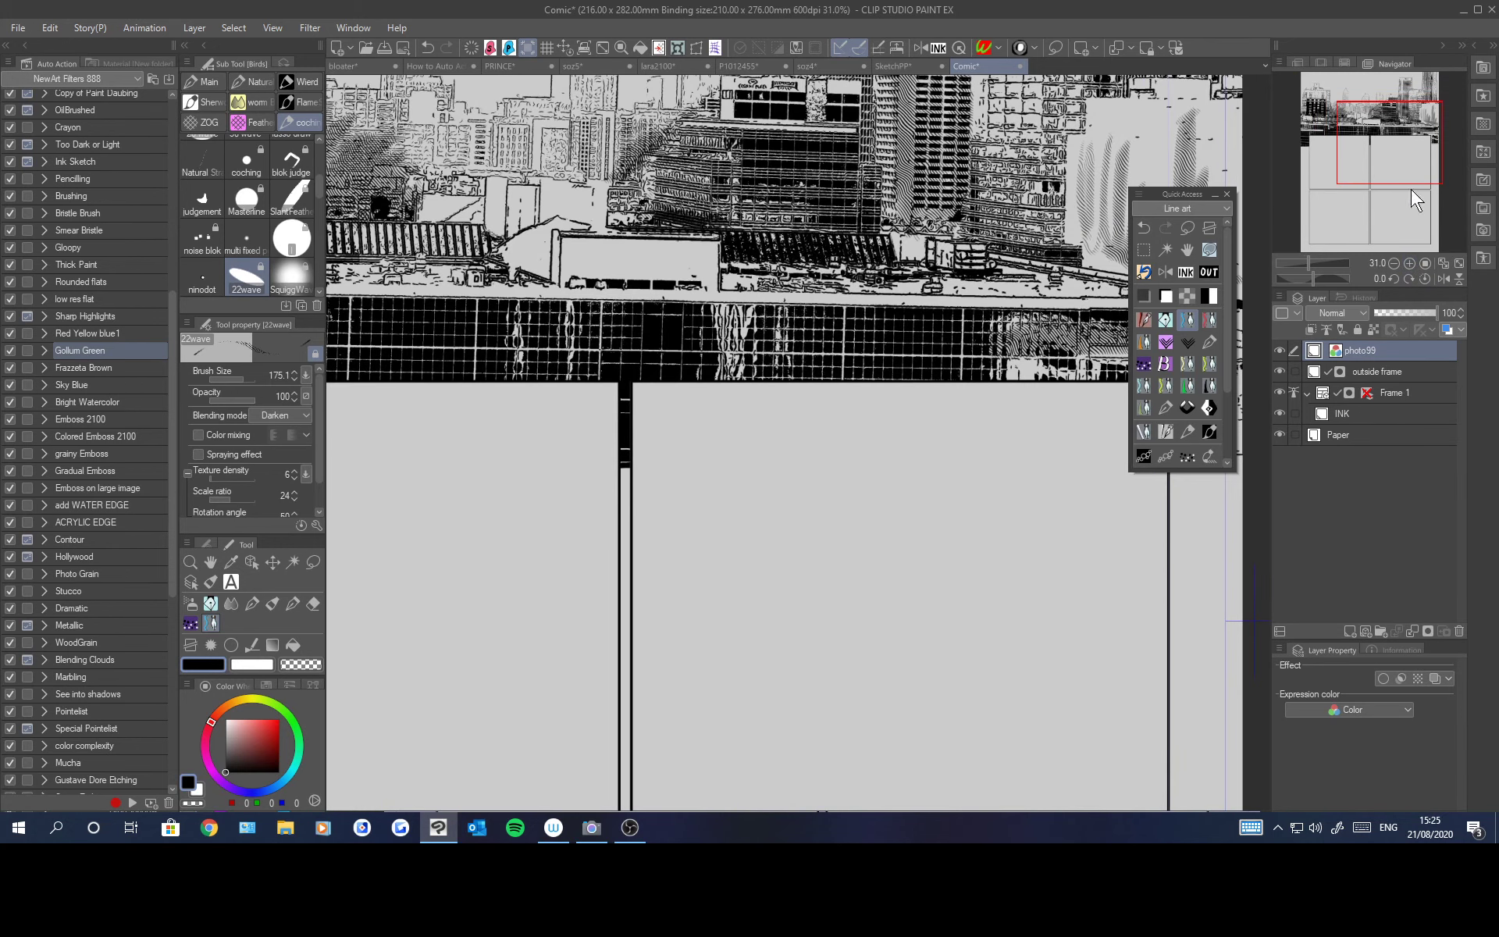
left_click_drag(1417, 176, 1403, 147)
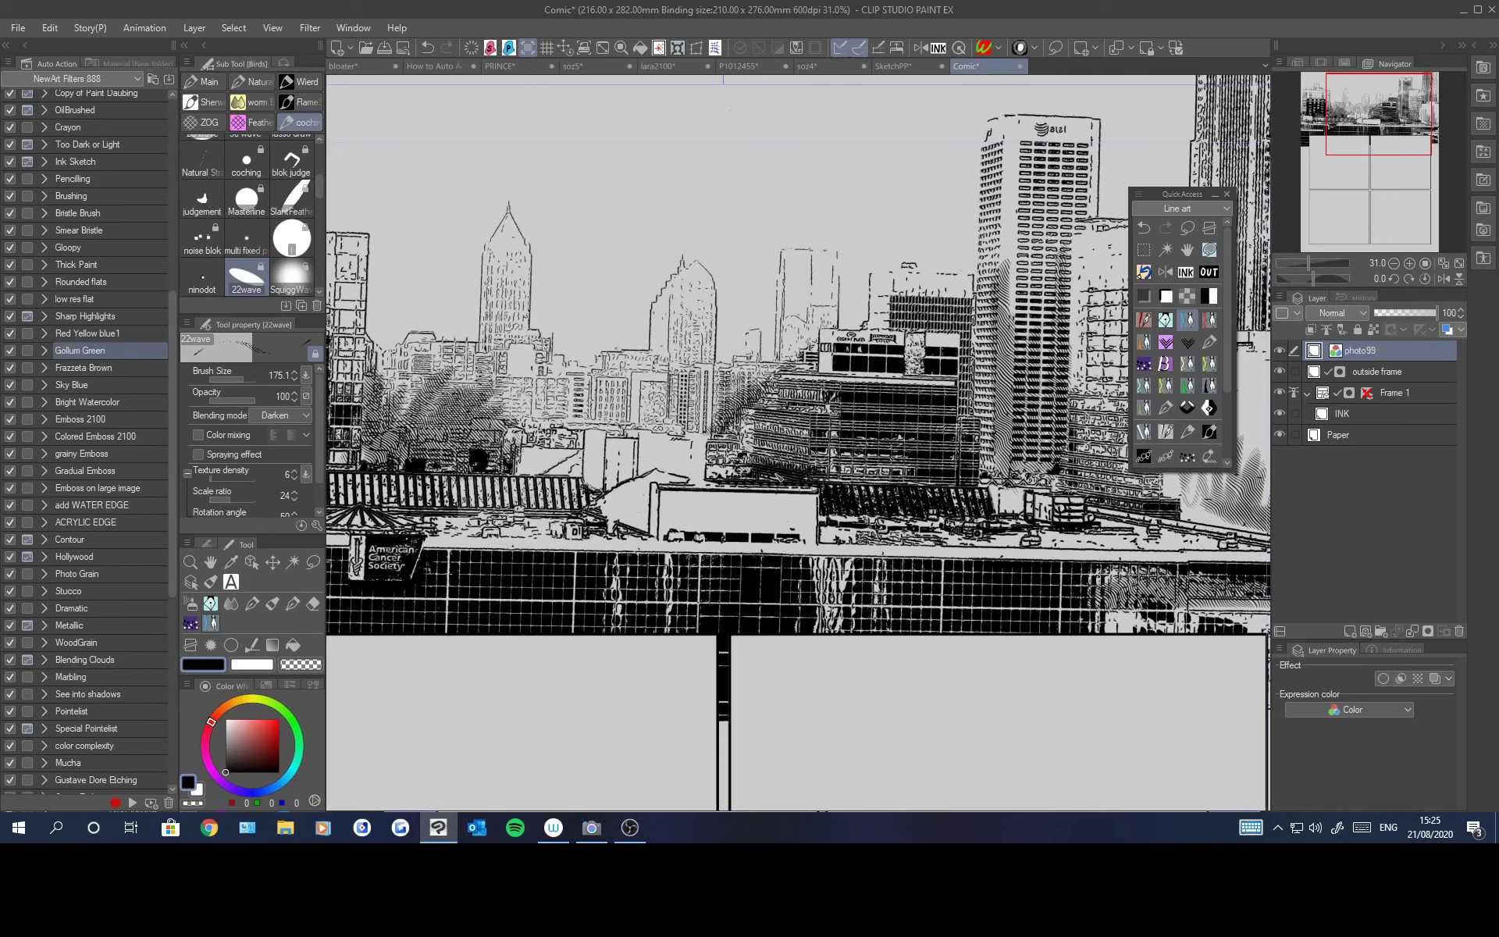
left_click_drag(1396, 137, 1391, 128)
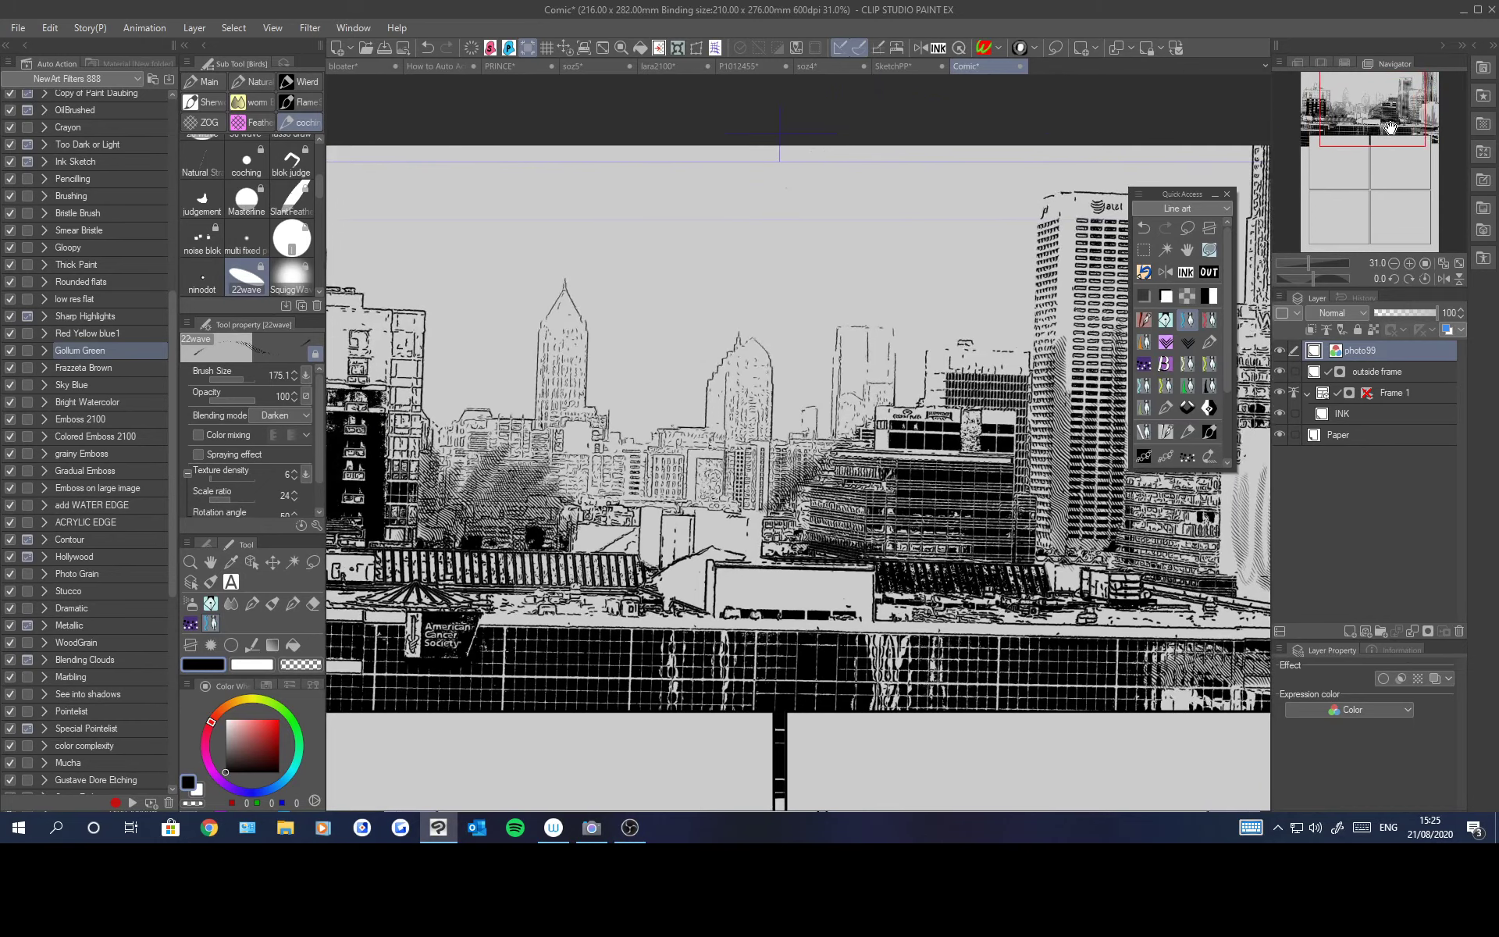
Step: Make the INK layer active with the INK action and auto-select the interior of the upper-right comic panel
left_click(1393, 263)
left_click(1393, 263)
left_click(1394, 263)
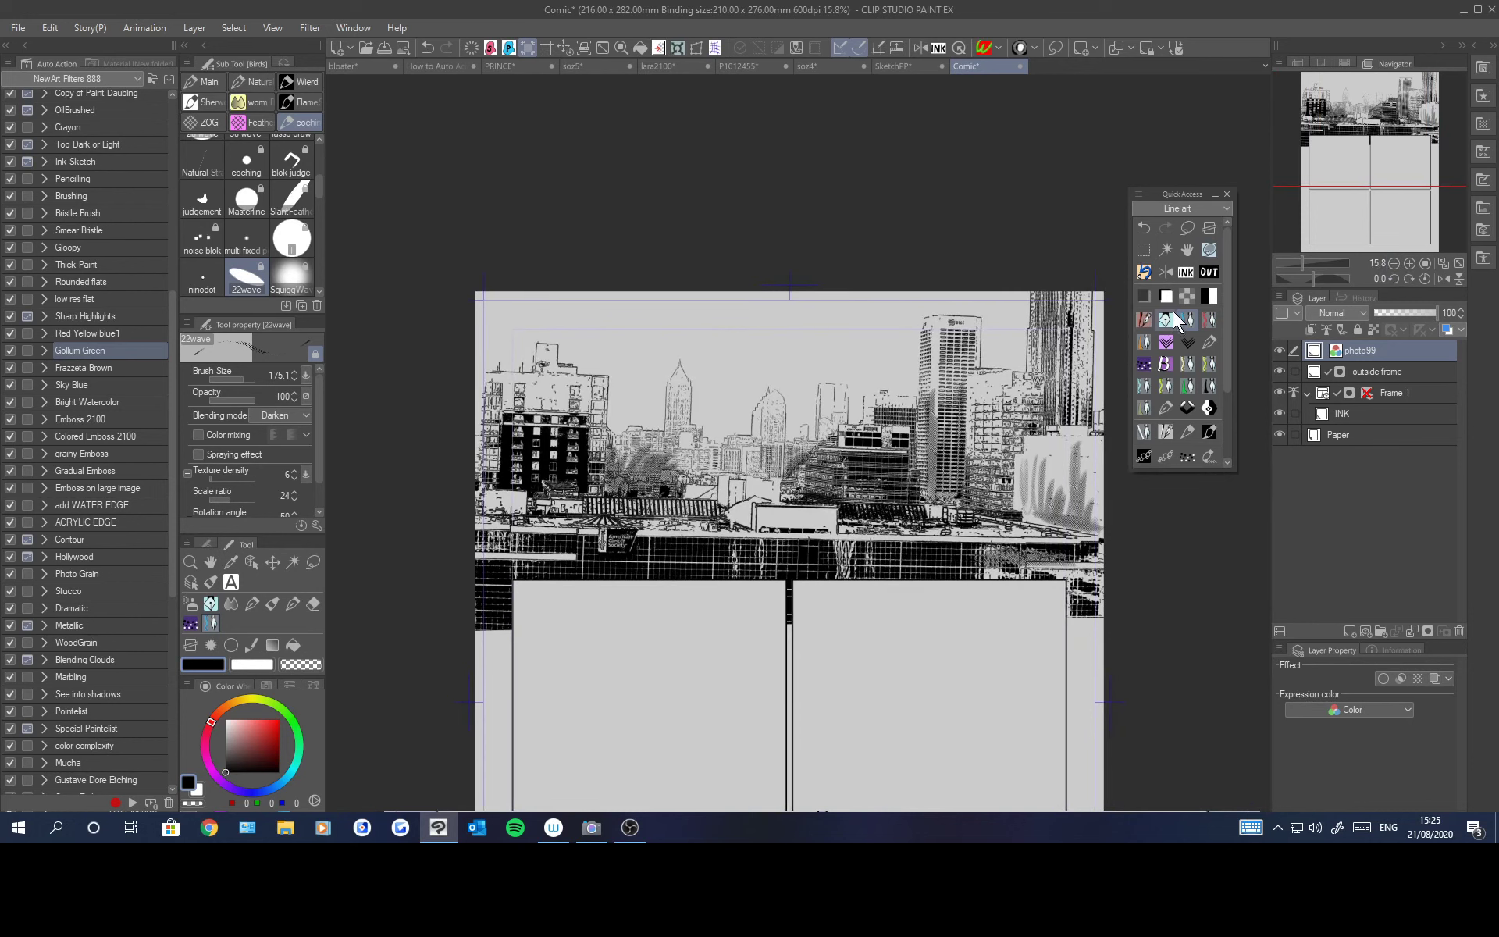
left_click(1184, 272)
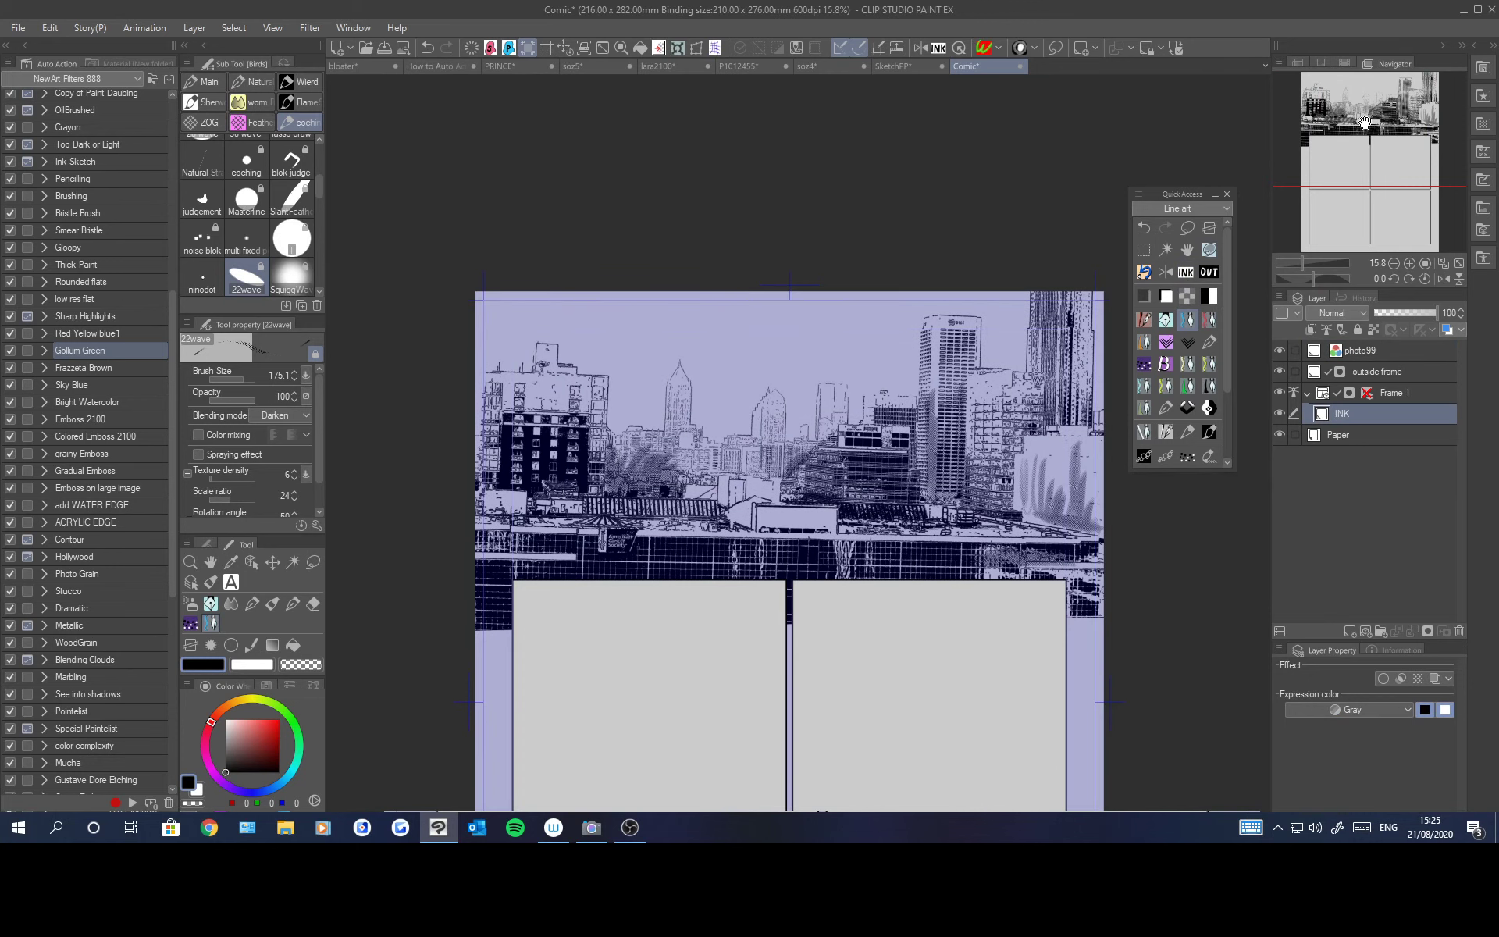
left_click_drag(1364, 124, 1389, 168)
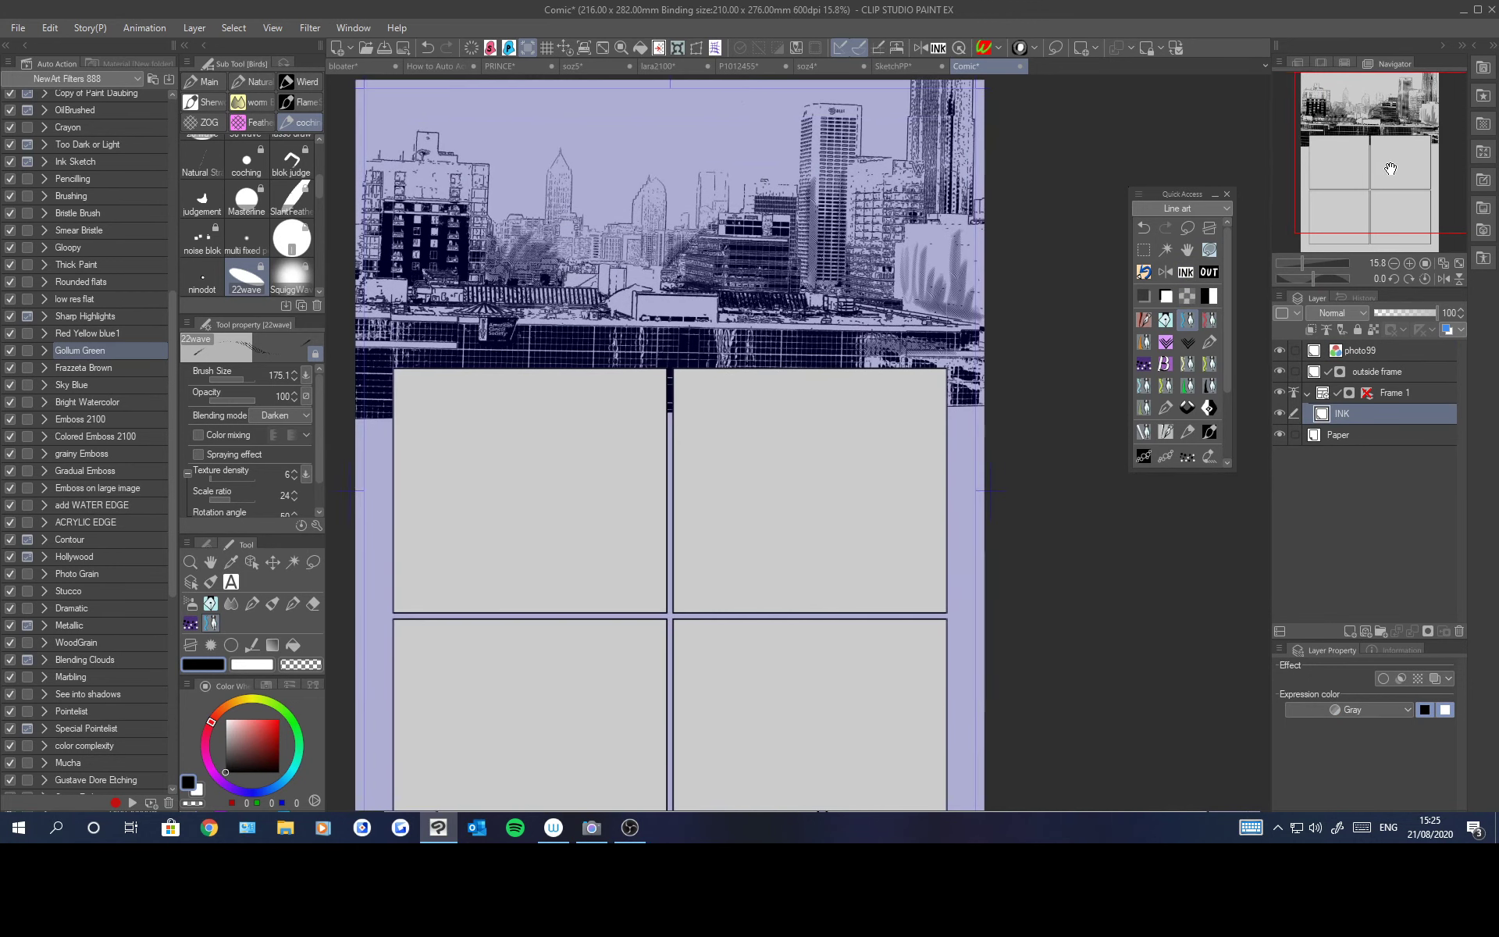
left_click(1165, 249)
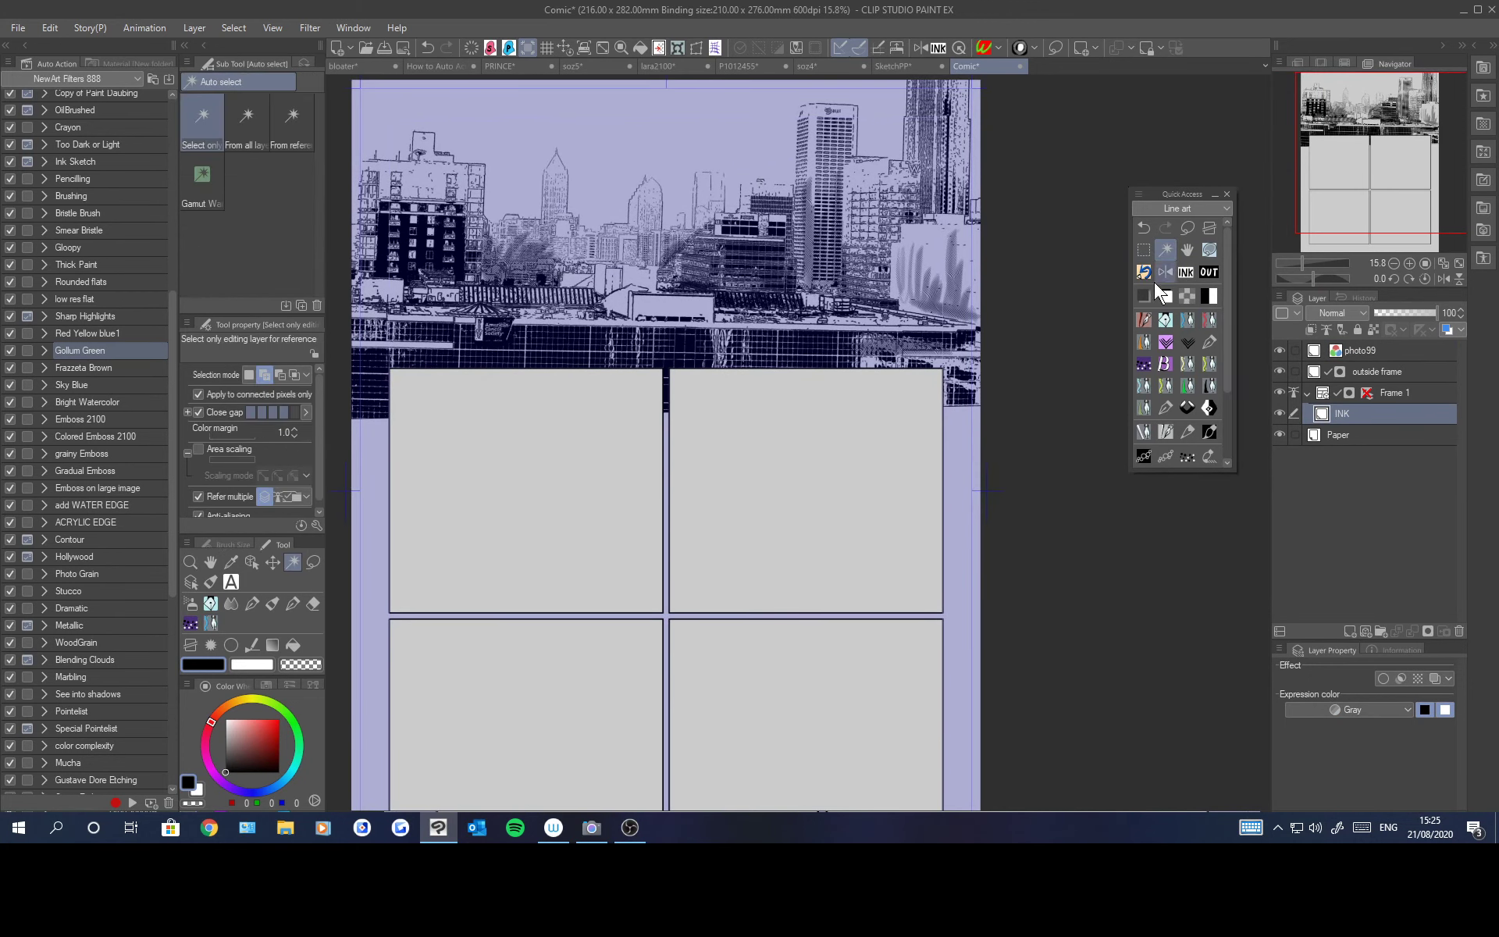
left_click(838, 498)
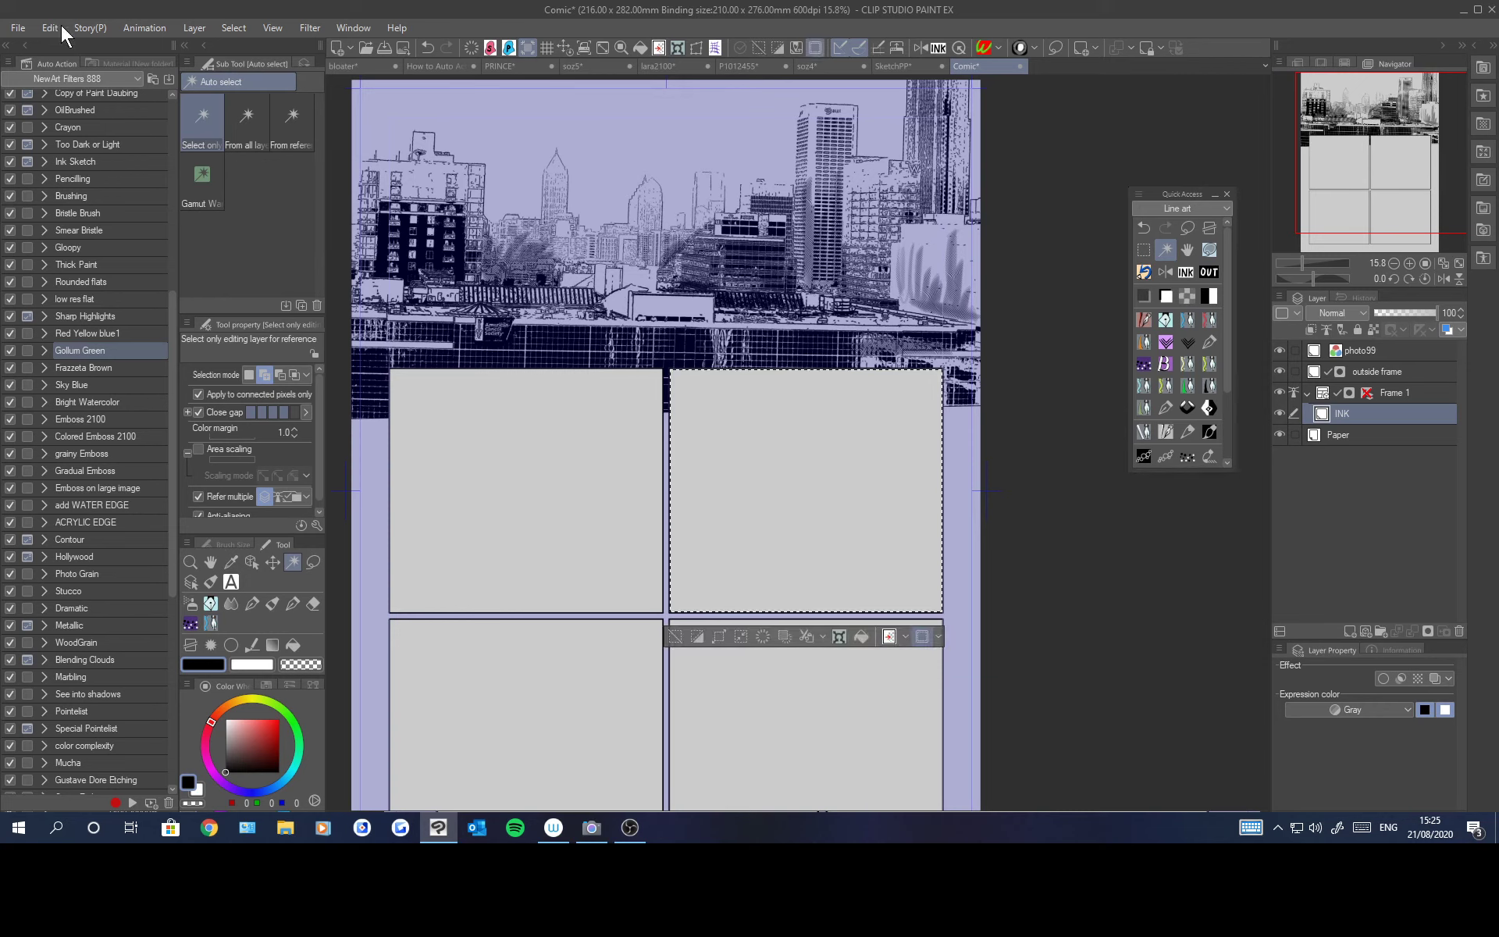
Step: Import the image P1030955.JPG from the USA 2016 nashville lumix folder into the selected upper-right comic panel
left_click(18, 28)
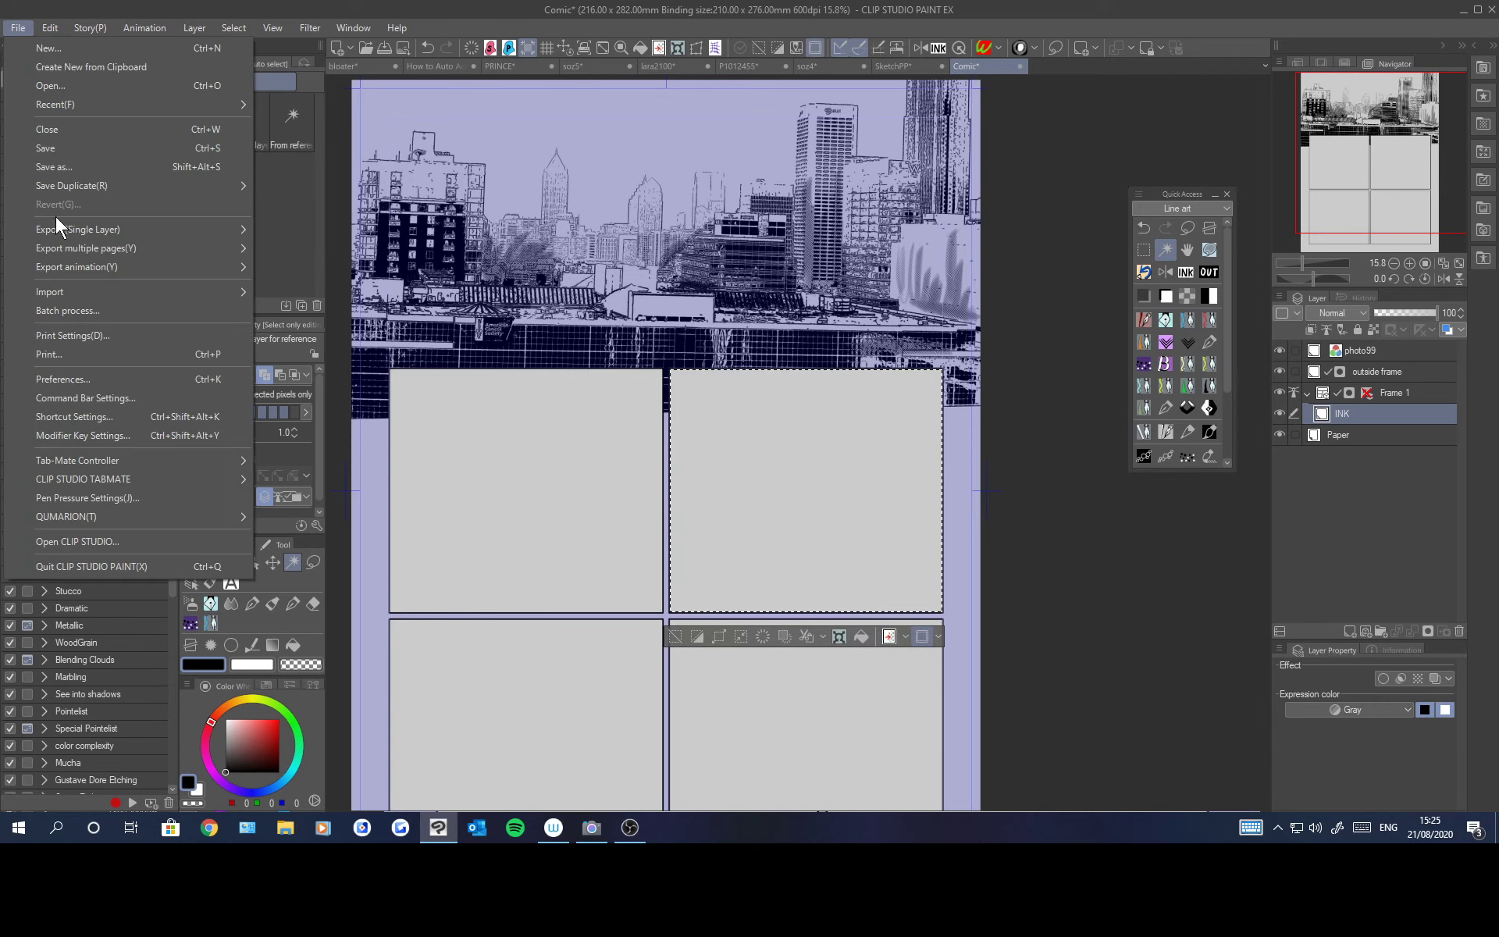
mouse_move(59, 288)
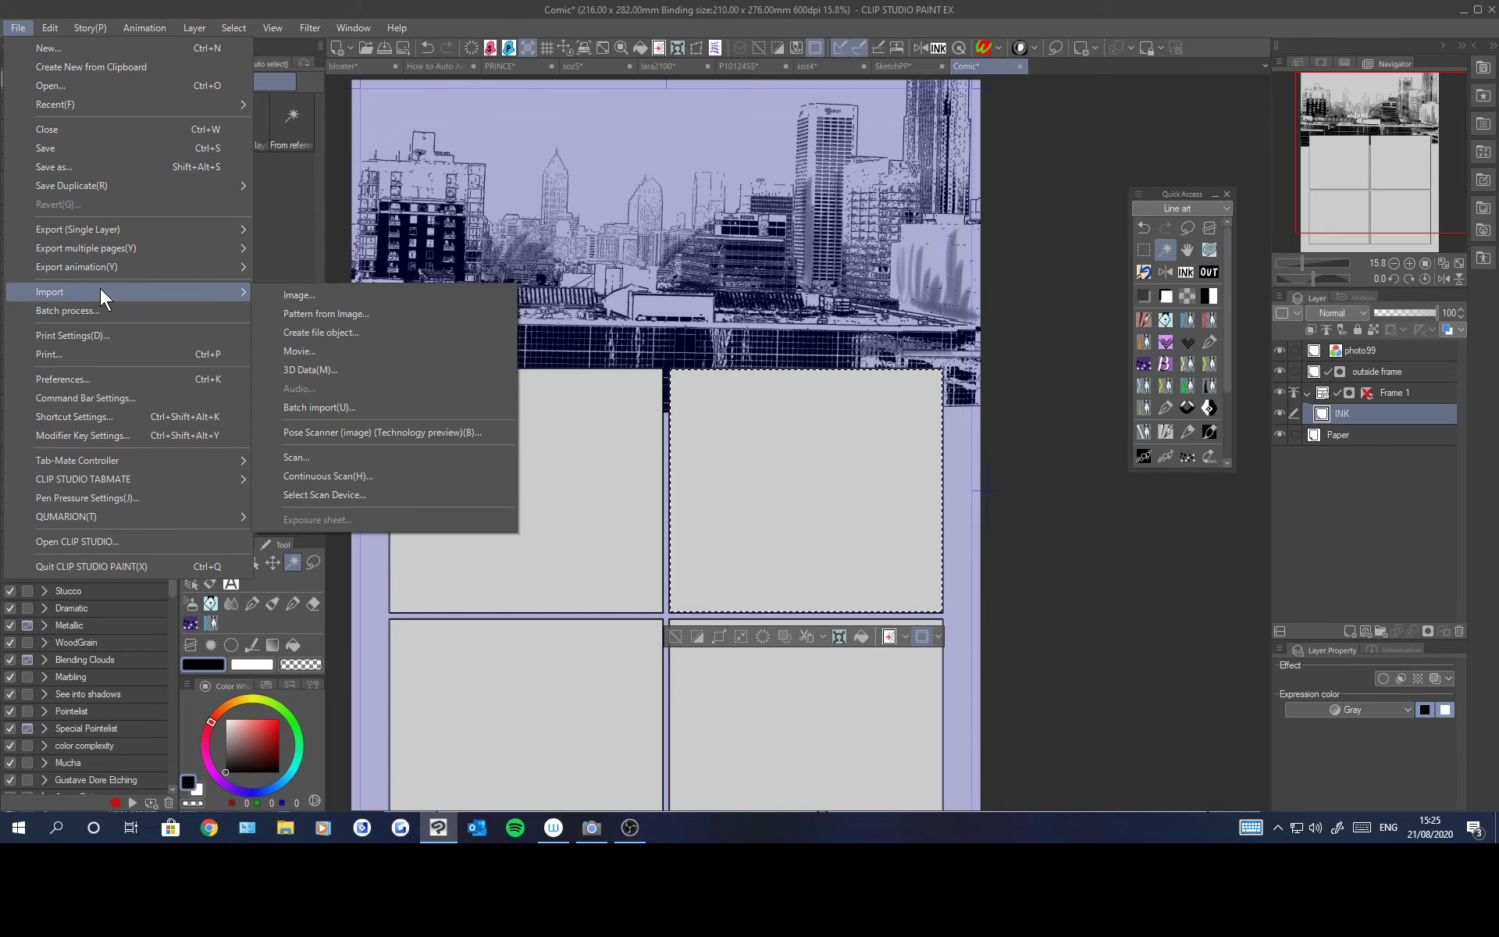
left_click(306, 298)
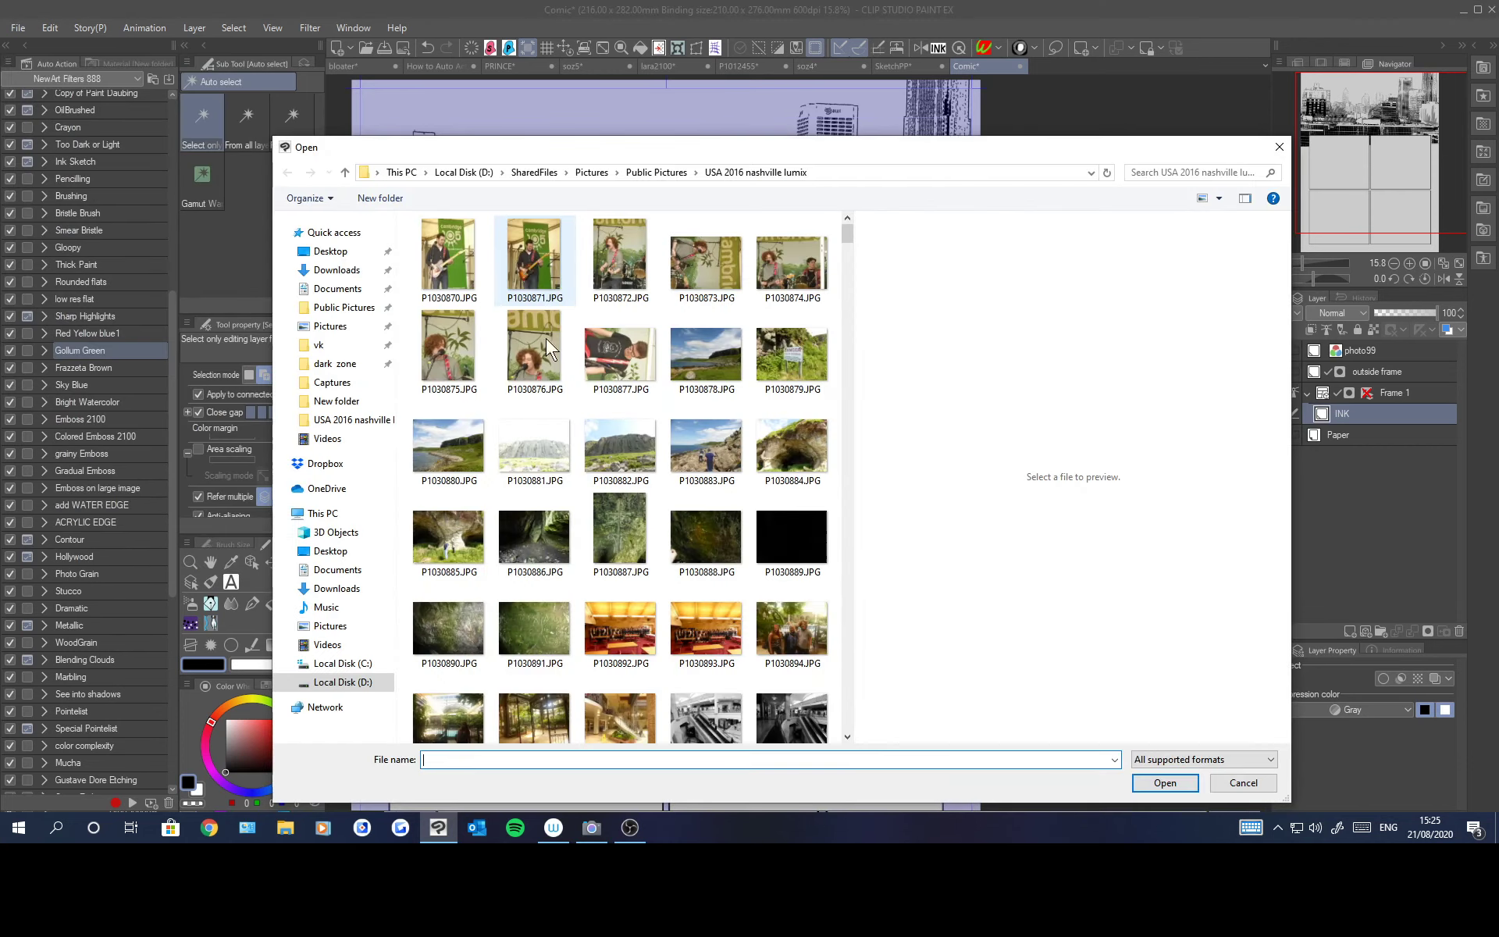
scroll(588, 443, "down", 3)
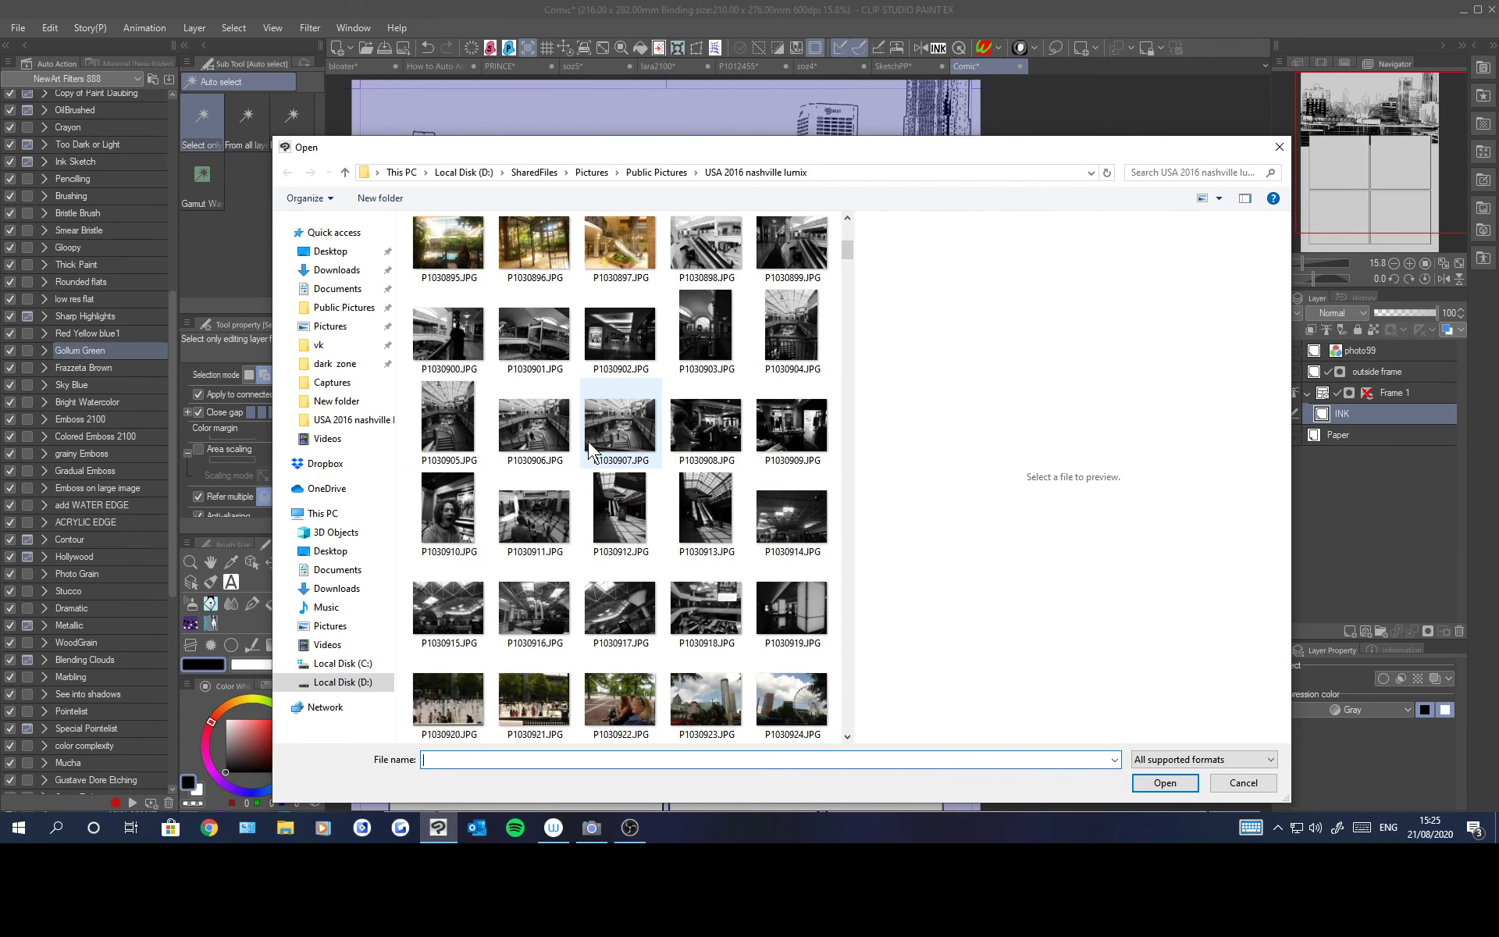
scroll(588, 443, "up", 1)
scroll(589, 445, "down", 7)
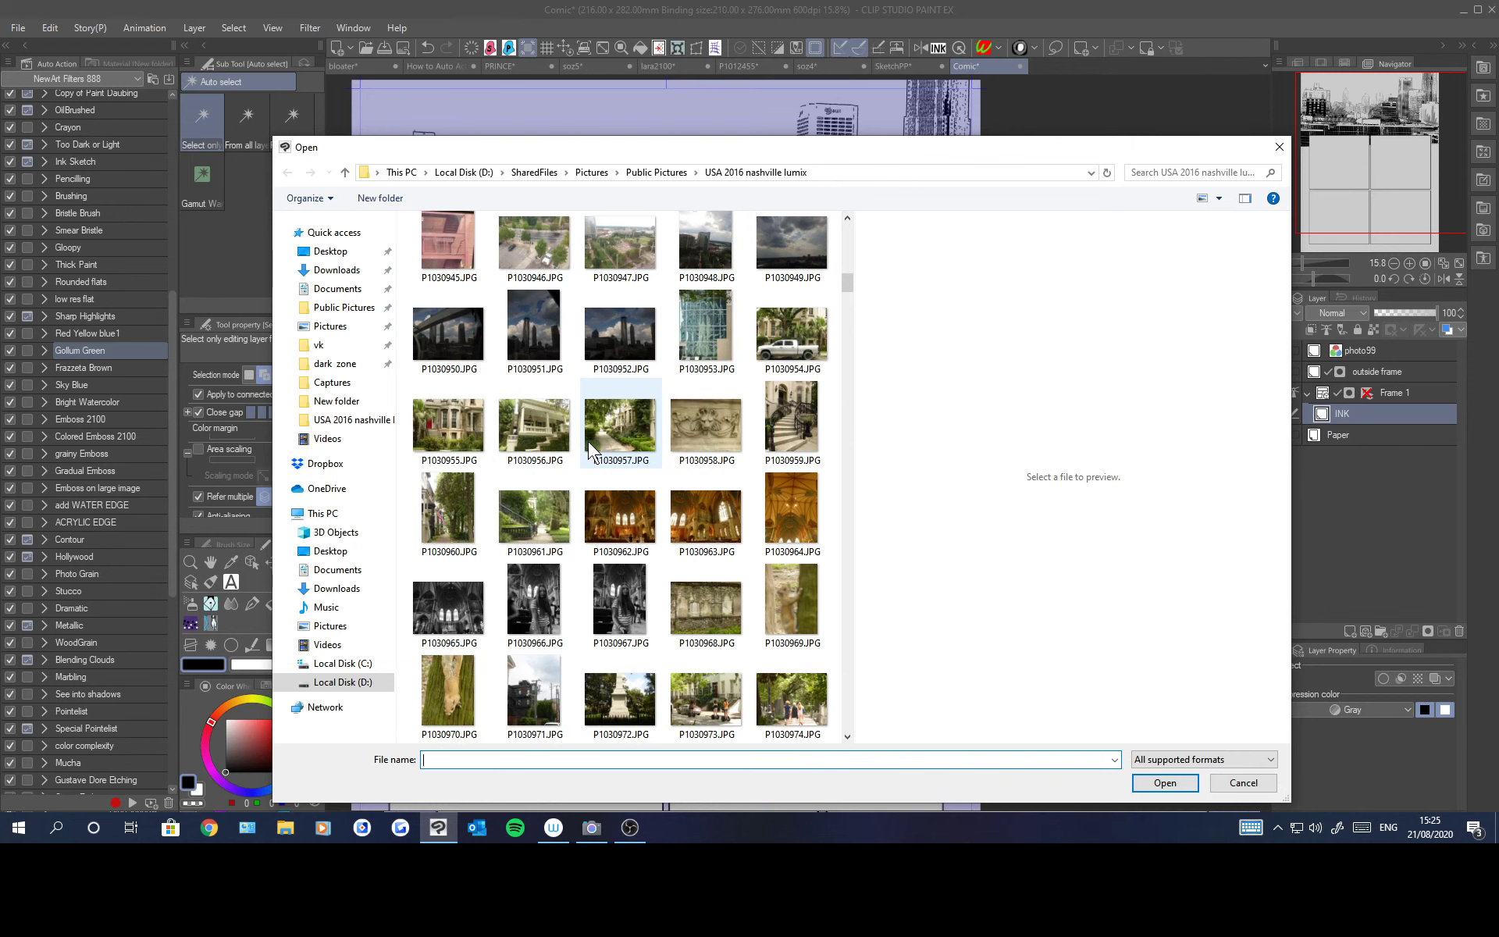
left_click(457, 426)
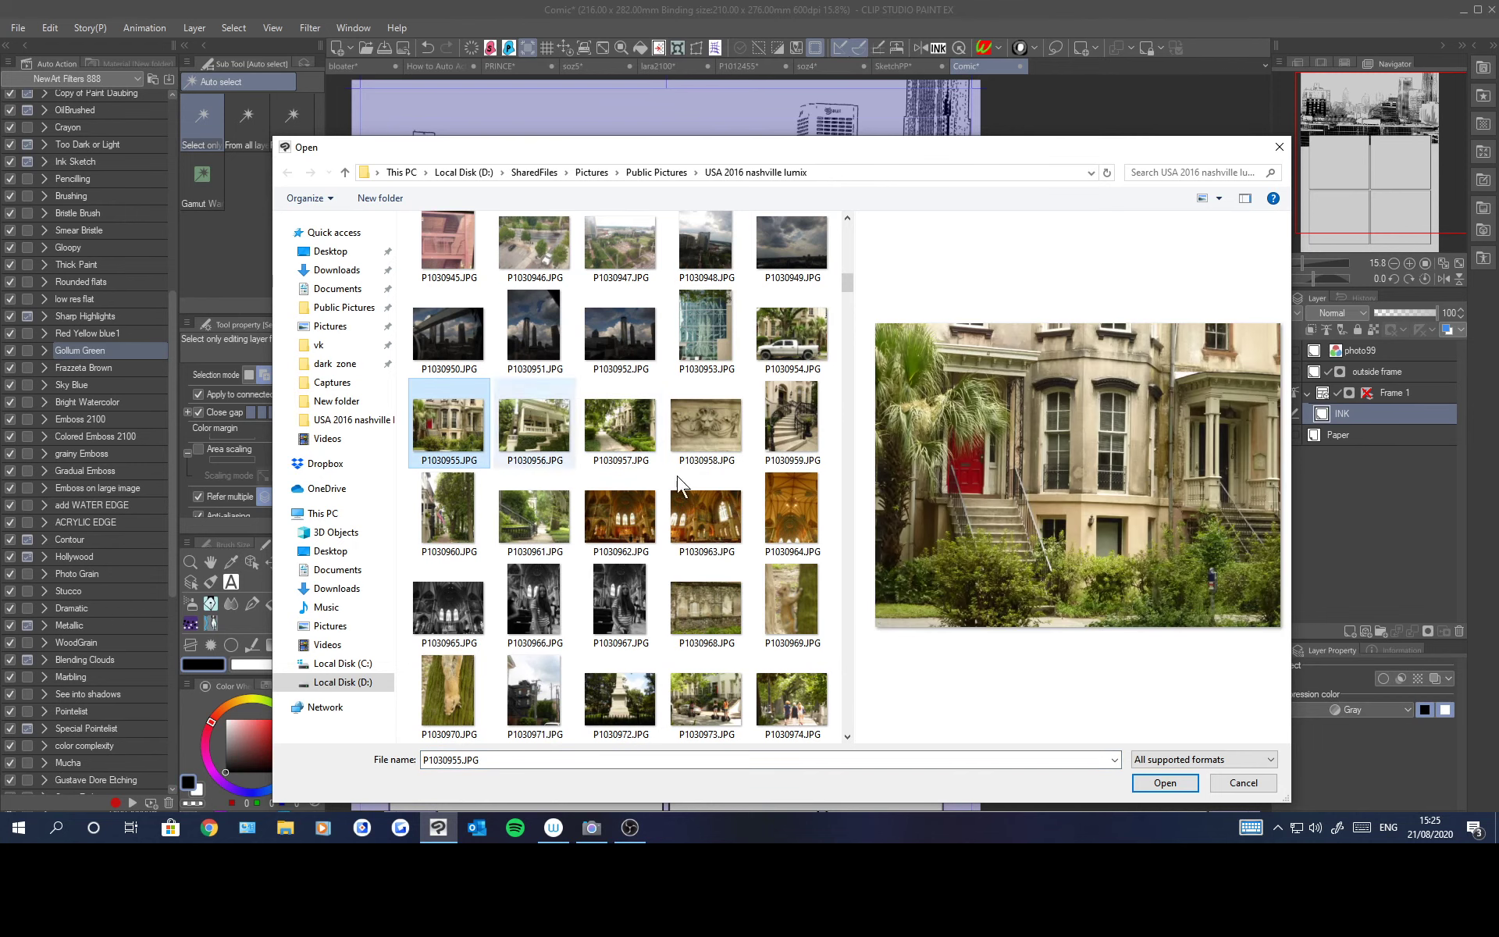
left_click(1164, 783)
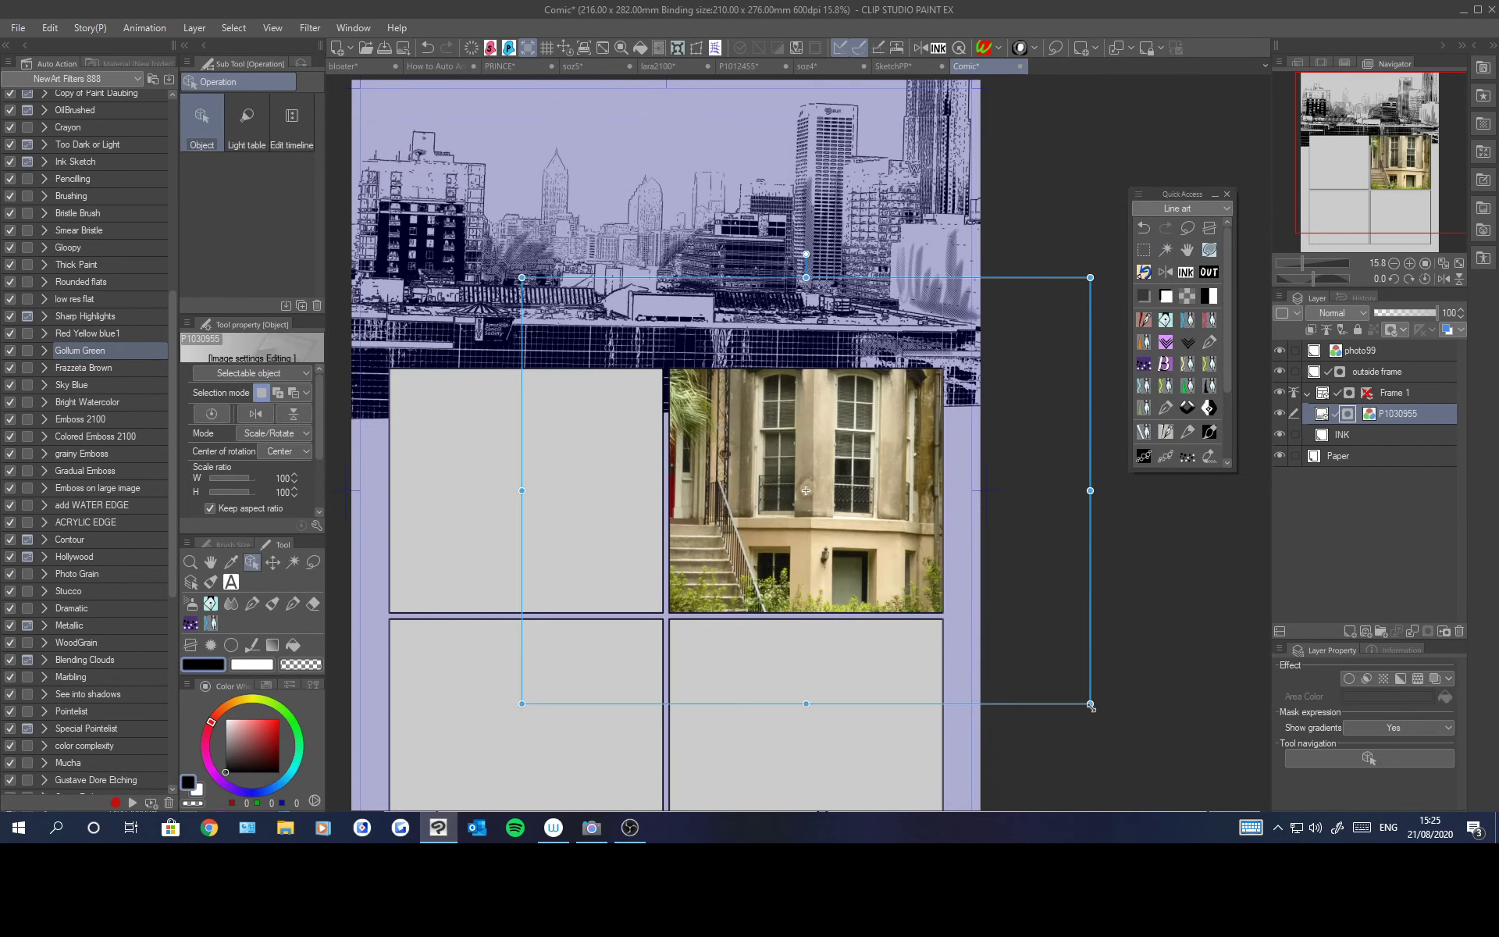
Step: Scale the imported house photo to 57% and move it to fill the upper-right panel with the red door in view
left_click_drag(1089, 703, 847, 521)
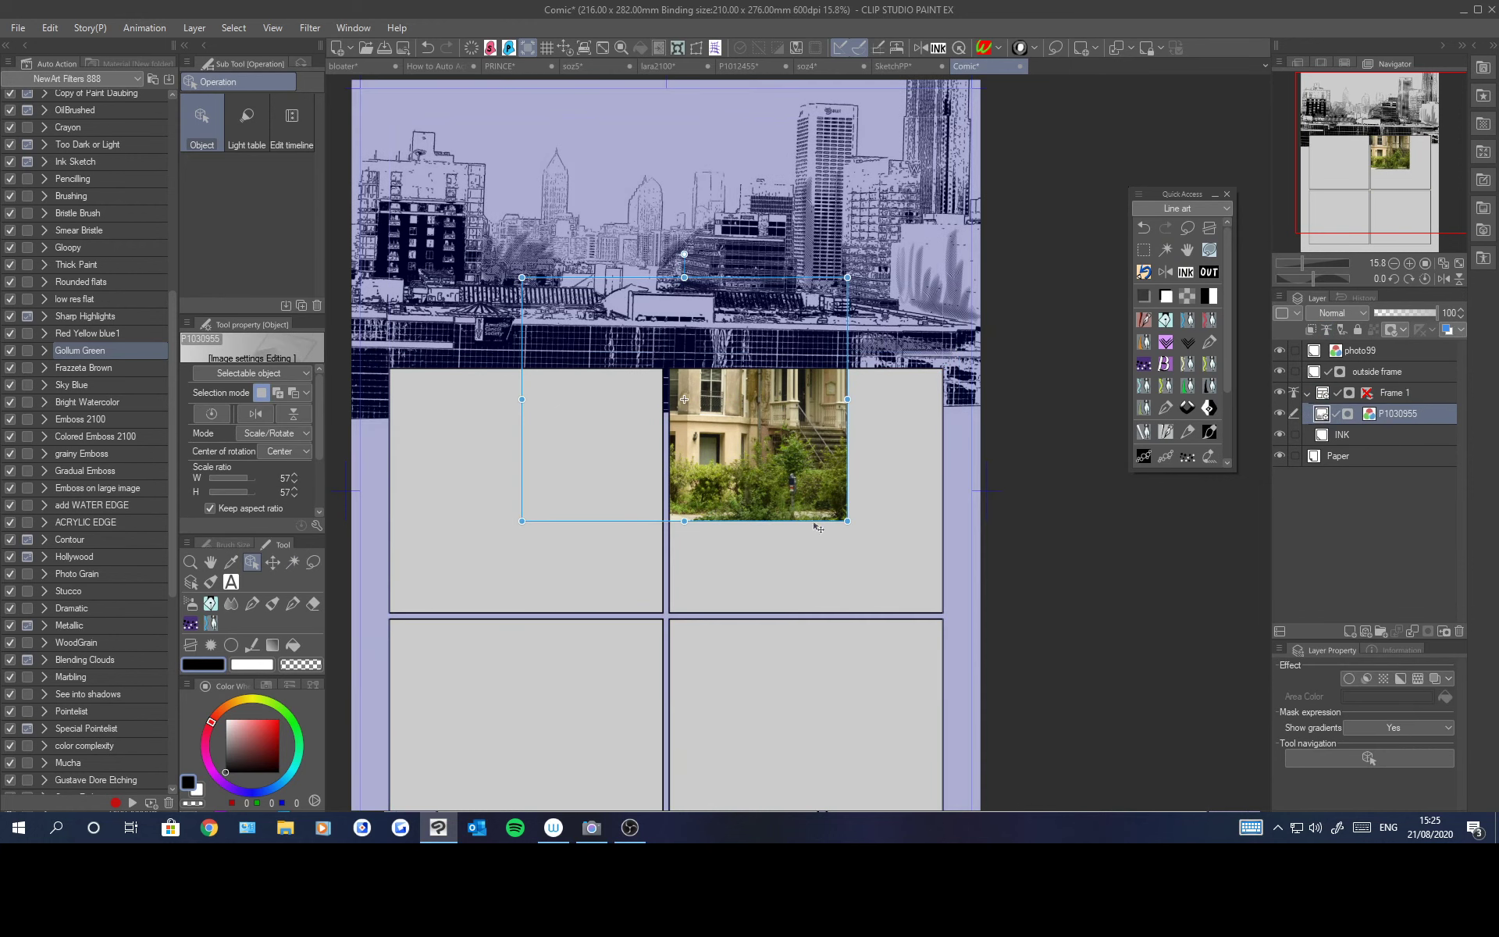
left_click_drag(816, 518, 965, 620)
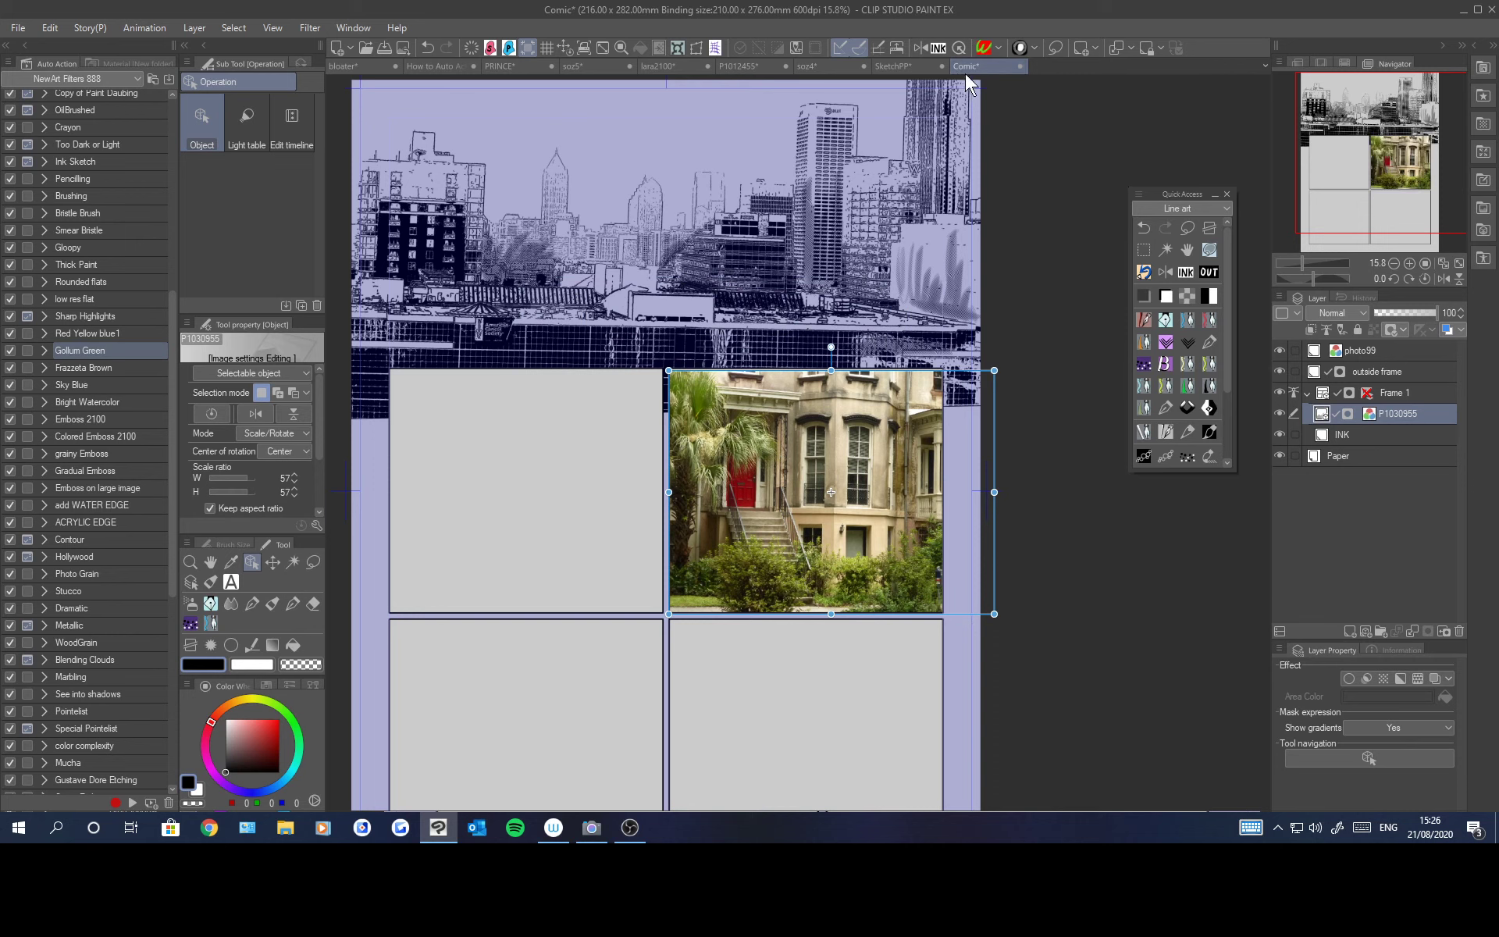
Step: Run the comic photo auto action on the house photo and inspect the inked panel alongside the skyline
left_click(1037, 43)
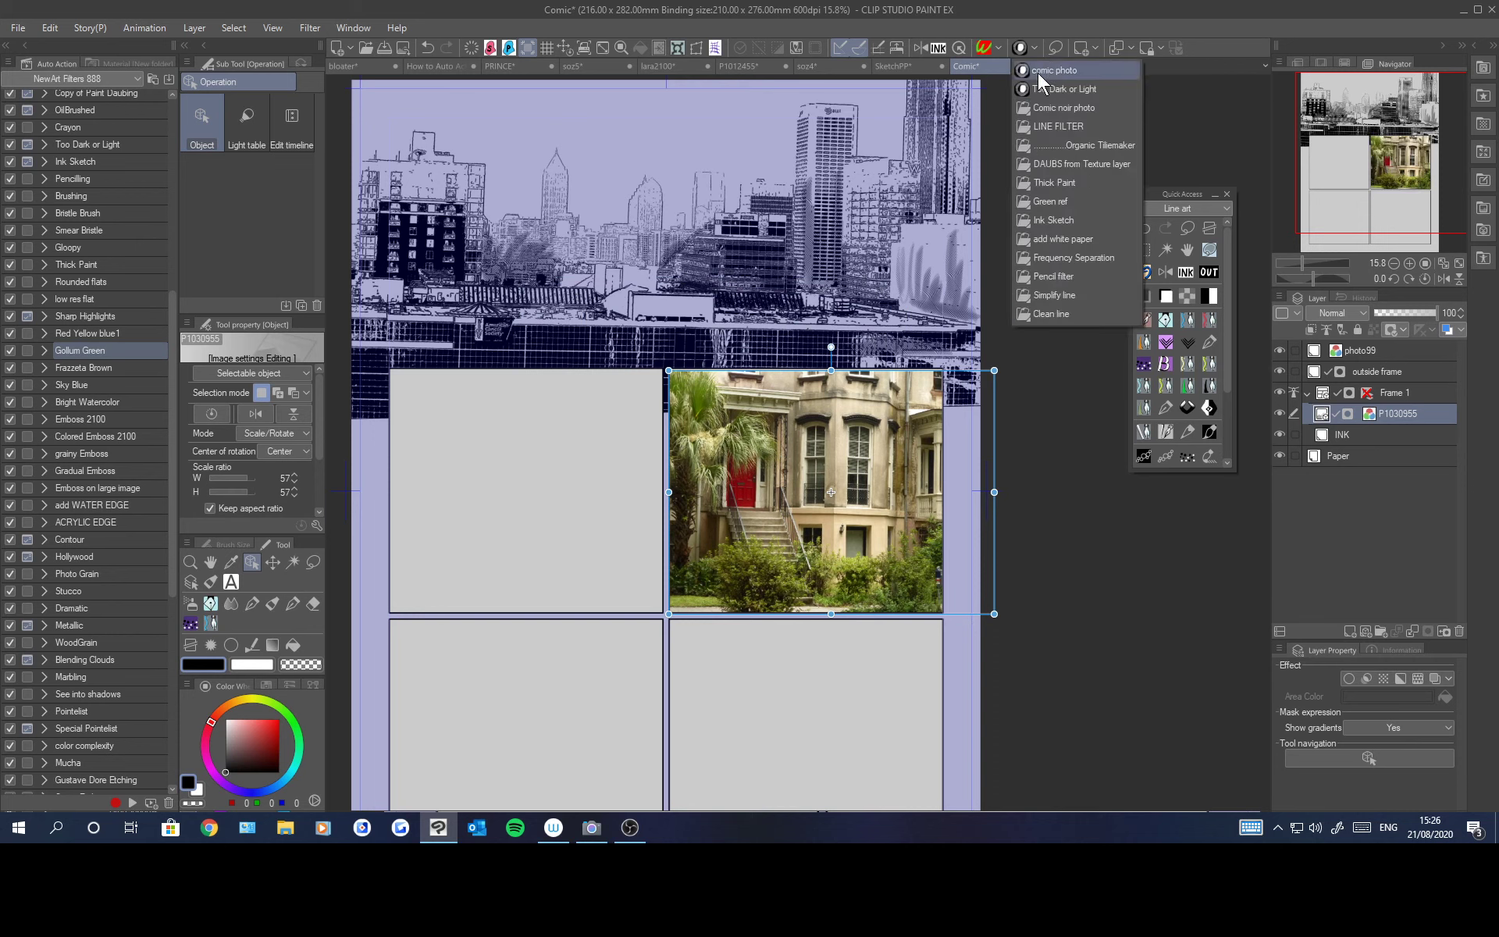
left_click(1037, 72)
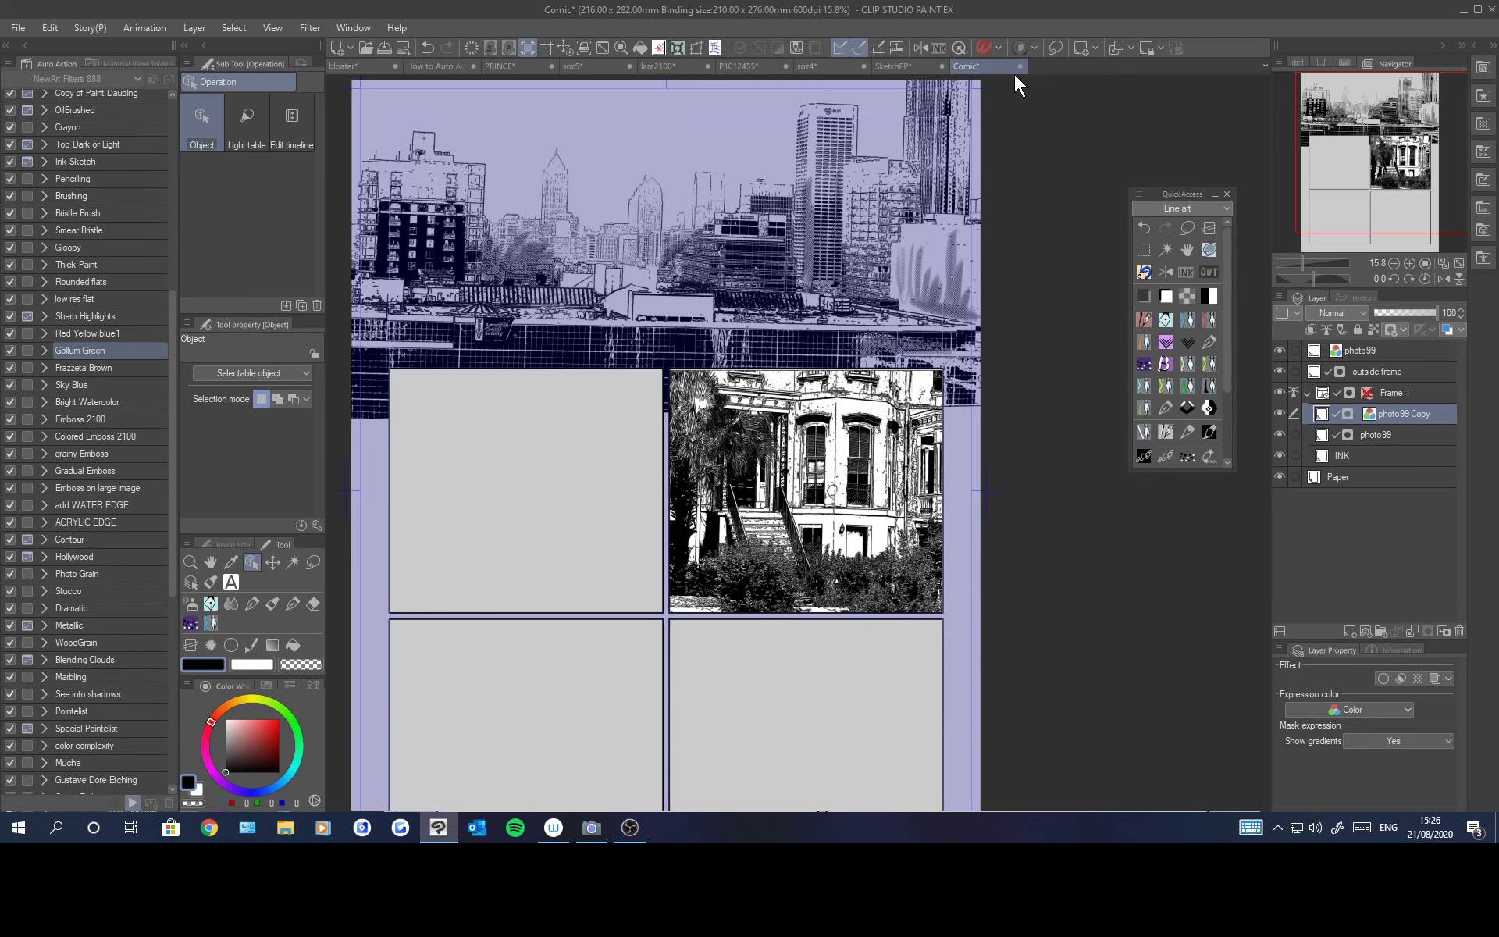
scroll(1024, 509, "up", 5)
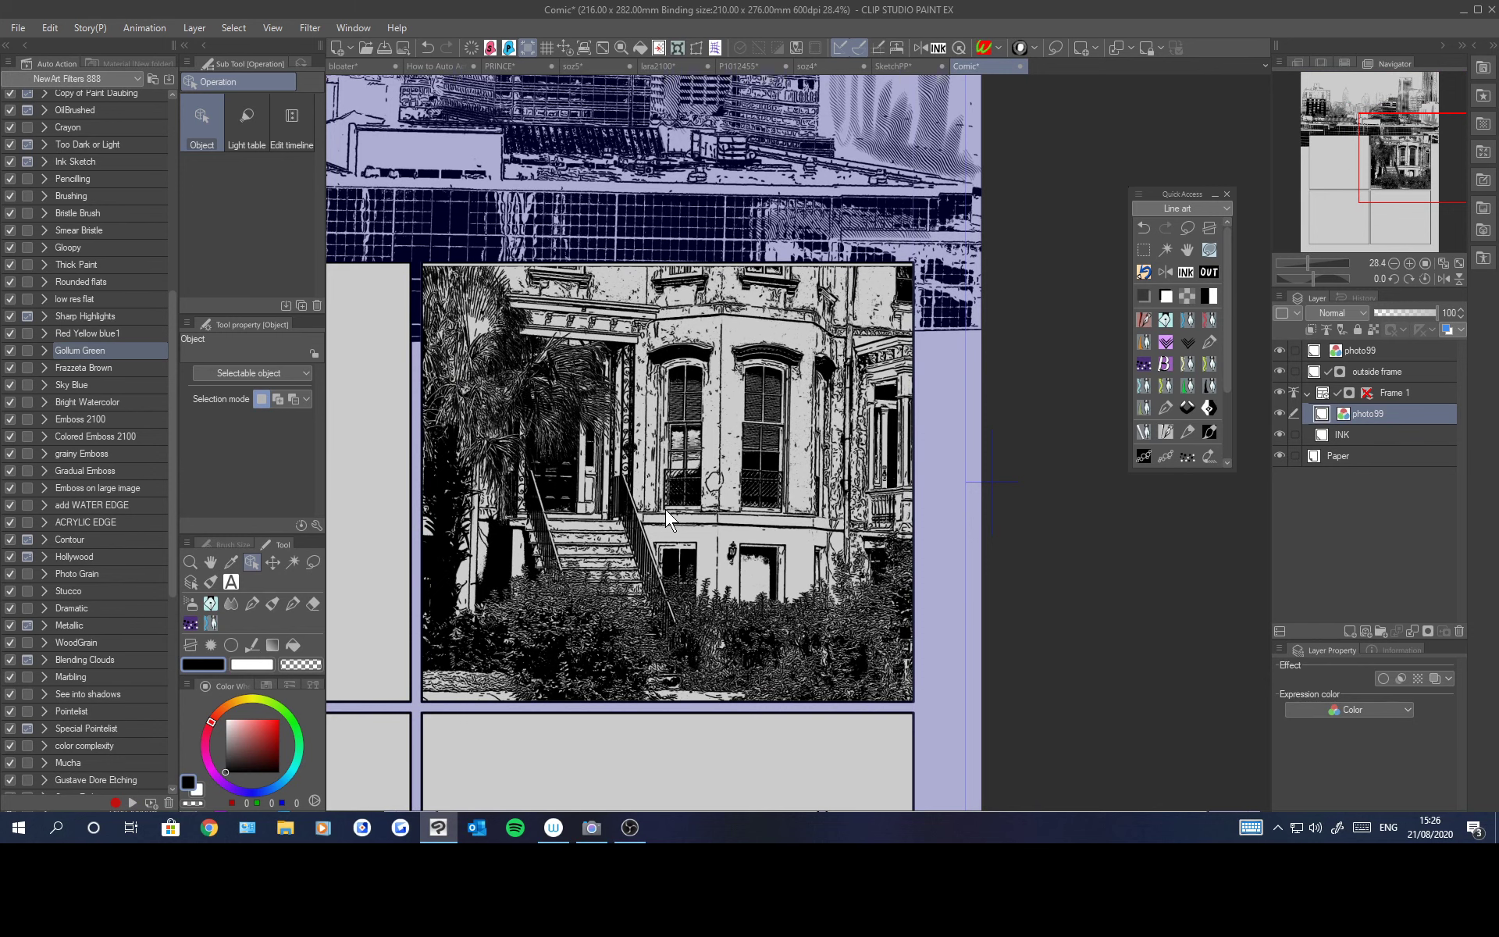
scroll(665, 510, "up", 2)
scroll(667, 508, "down", 3)
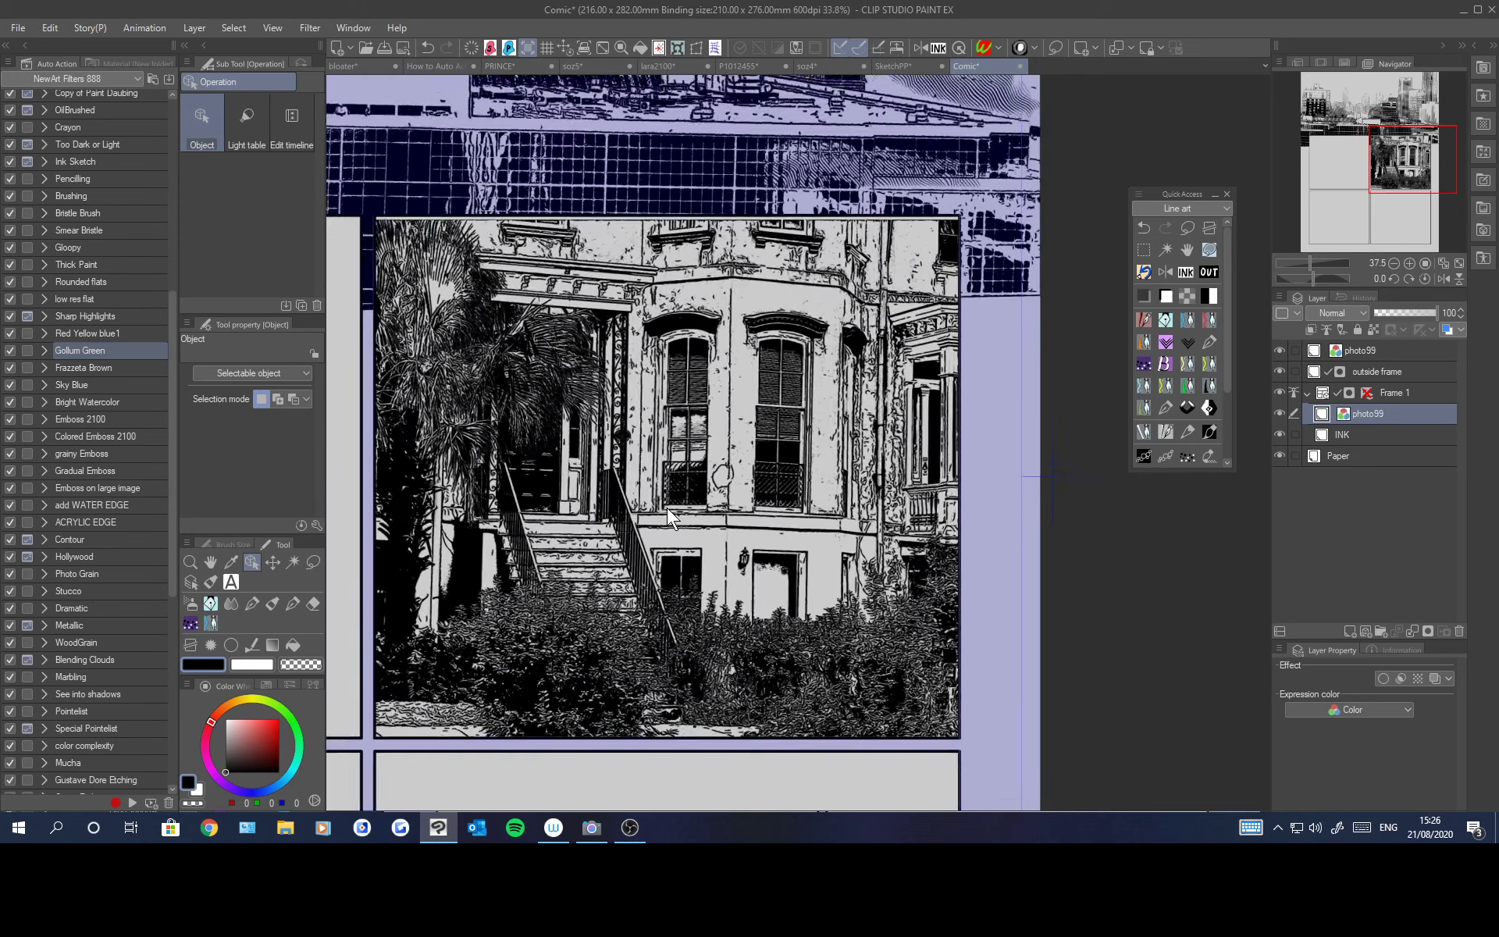
scroll(667, 506, "down", 2)
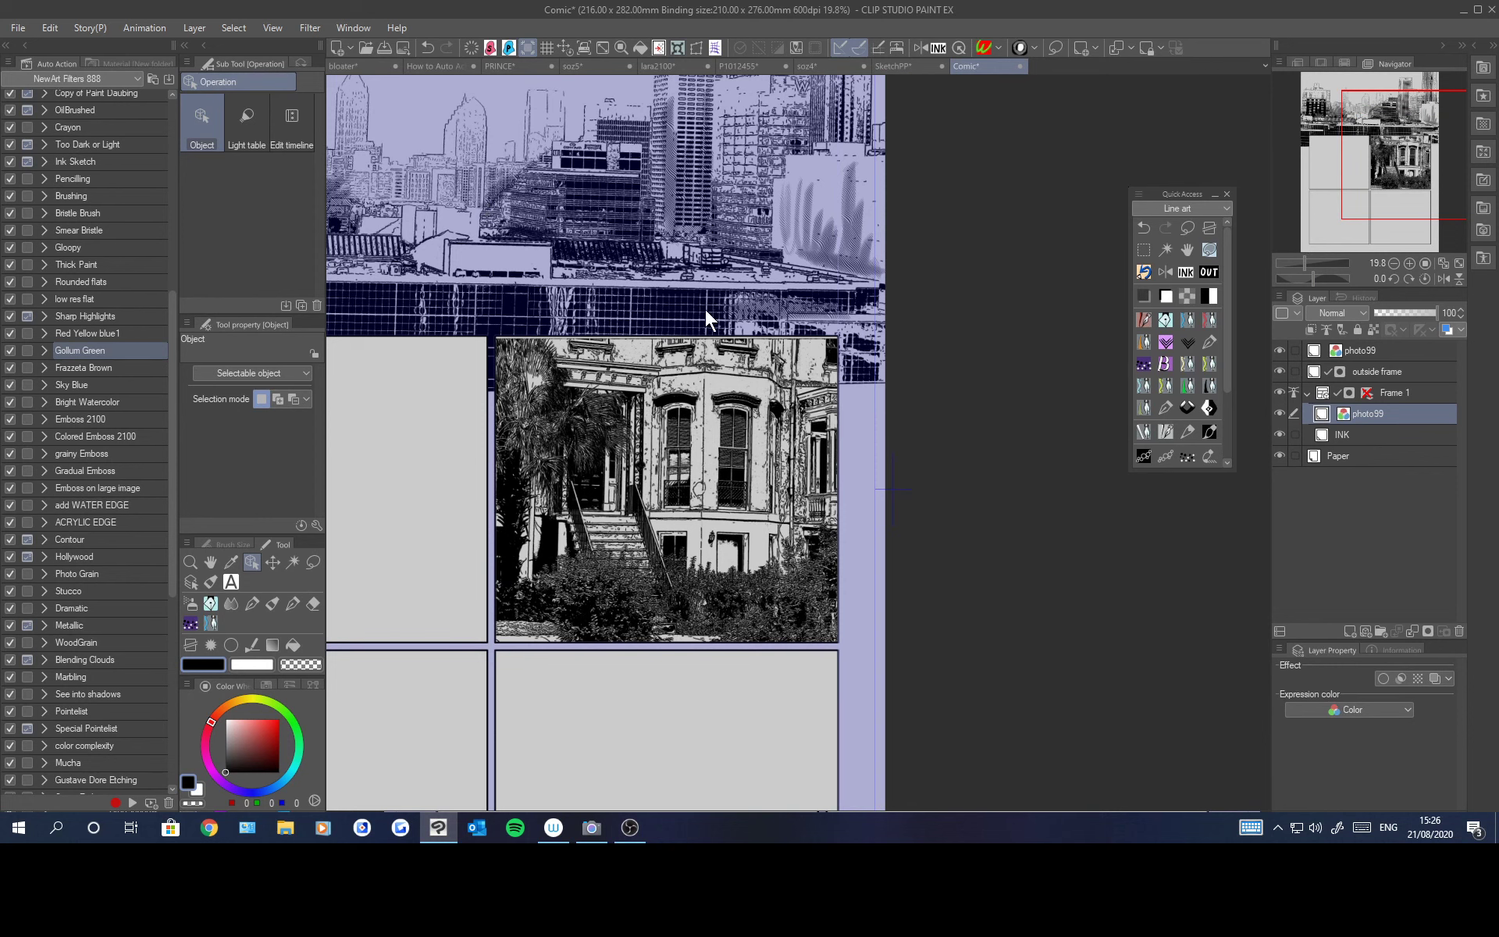
left_click_drag(1414, 194, 1368, 176)
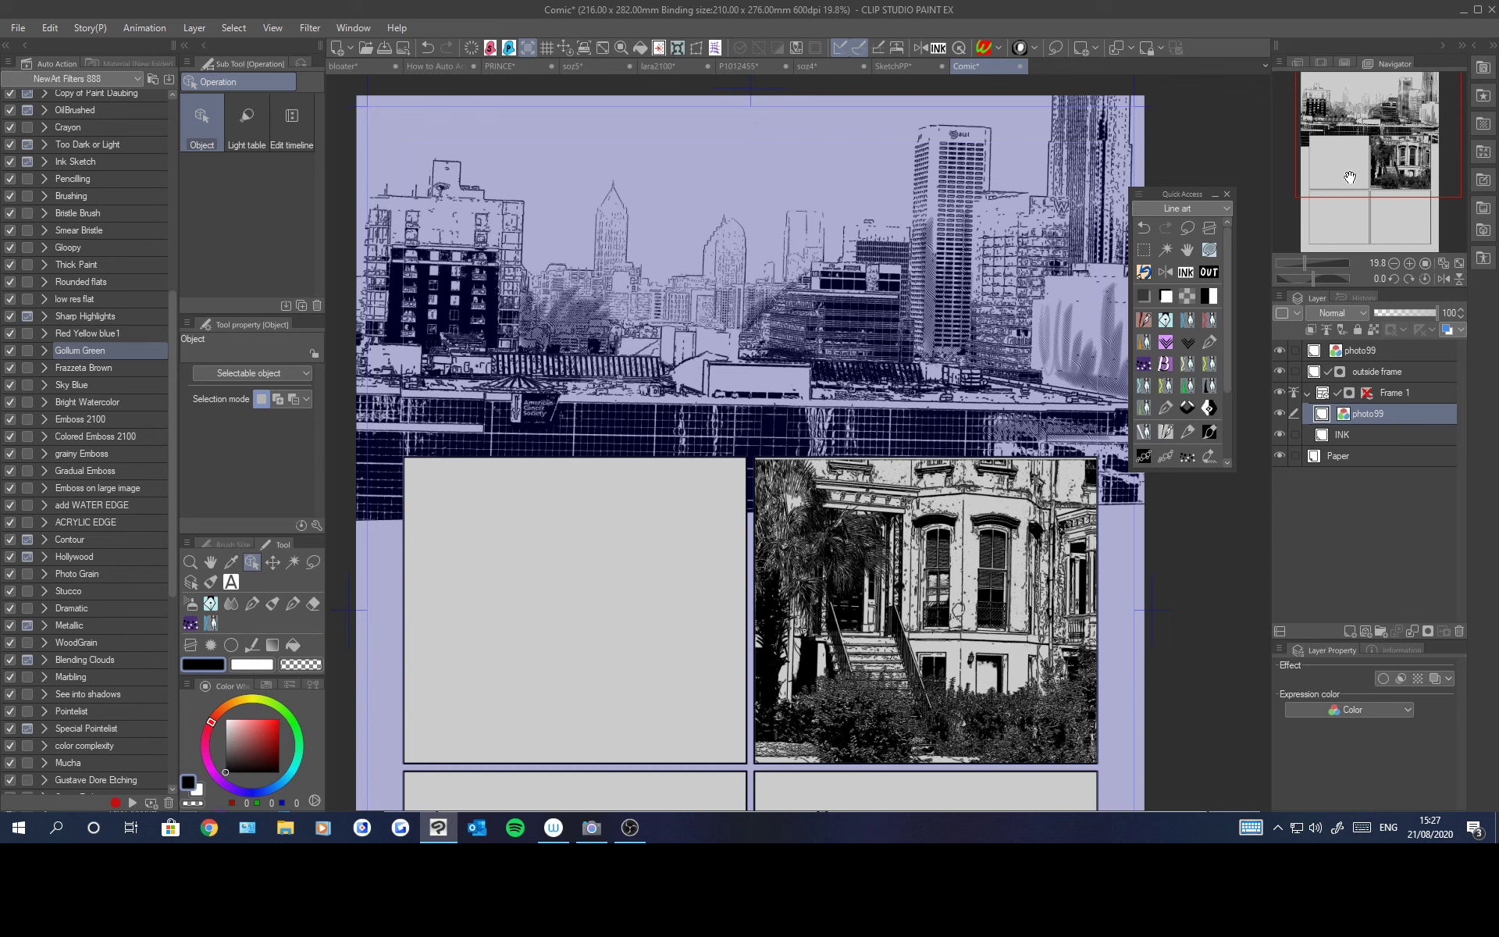
Step: Switch to the soz4 document and show the Line Code layer to examine the LINE FILTER action's list of commands
left_click(836, 68)
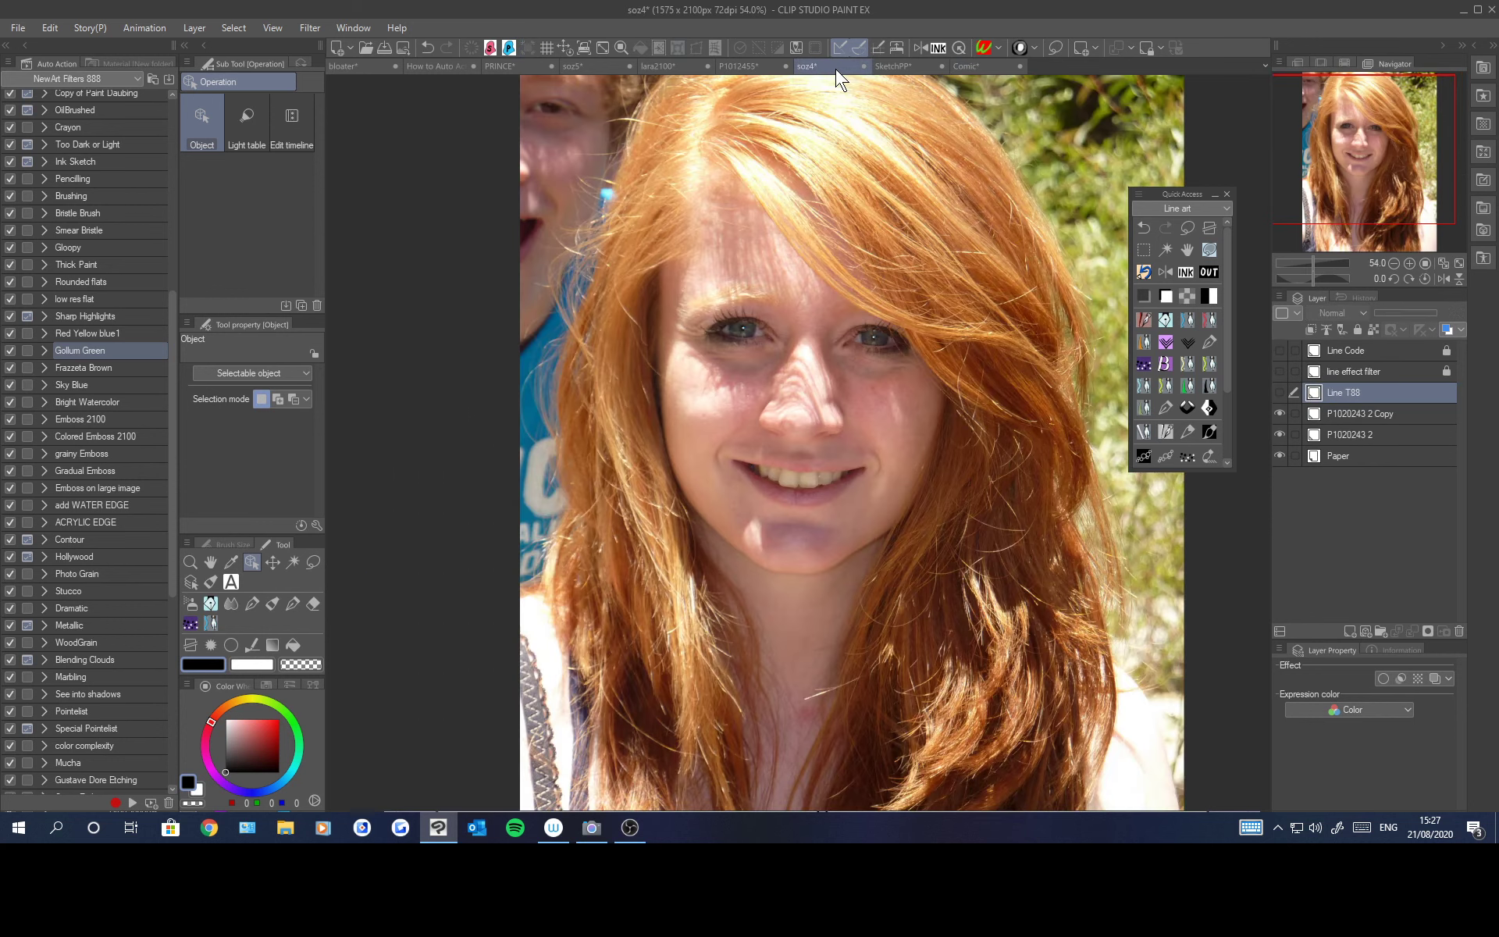
left_click(1279, 350)
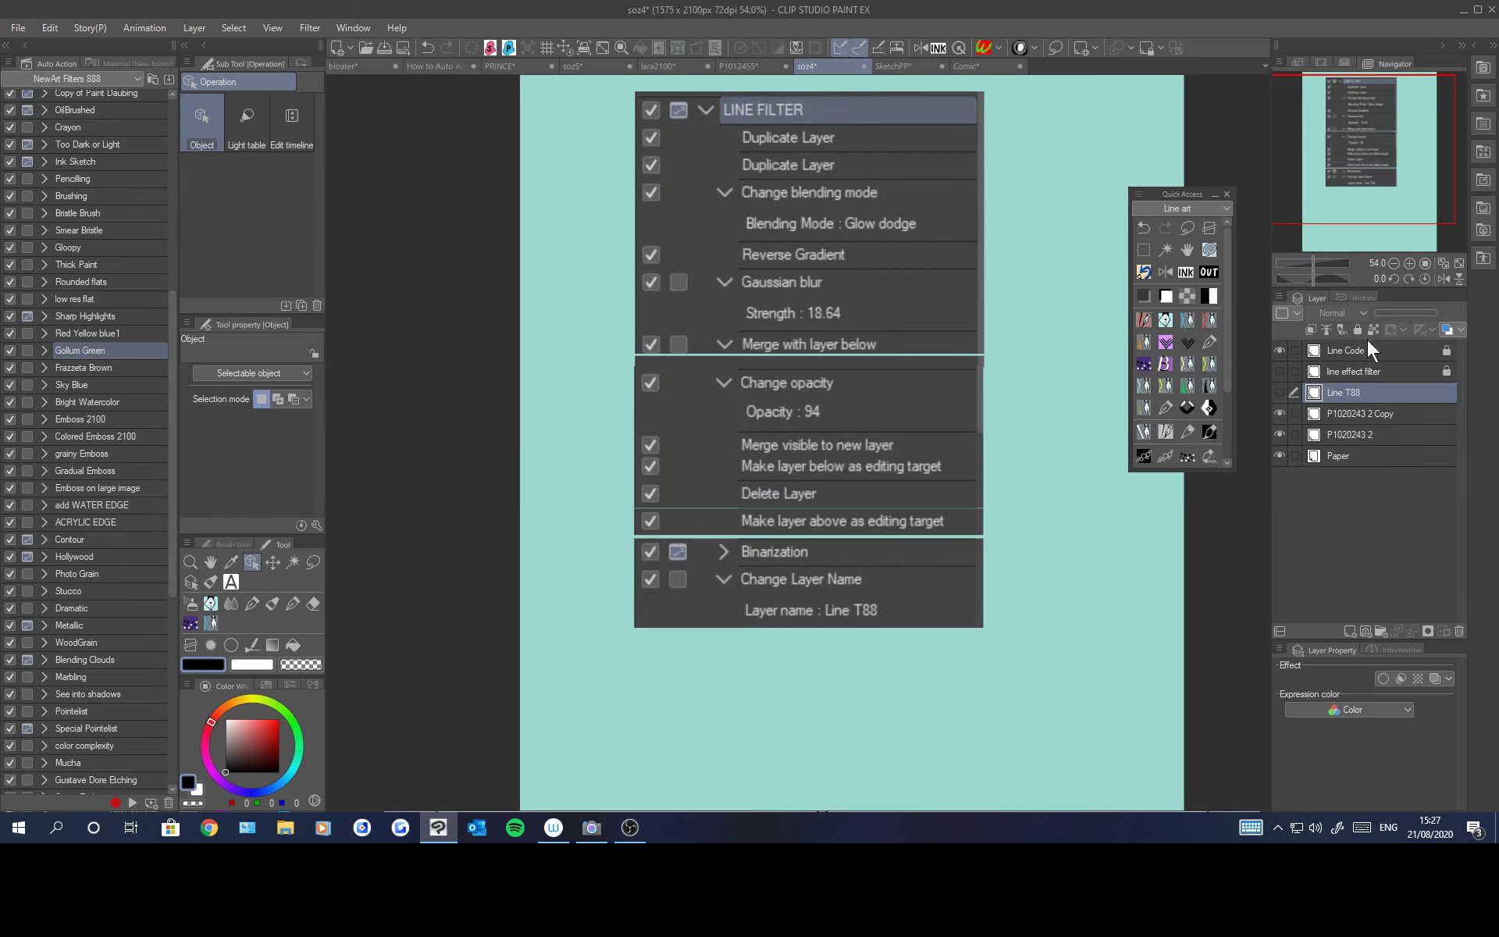
left_click_drag(1375, 201, 1380, 182)
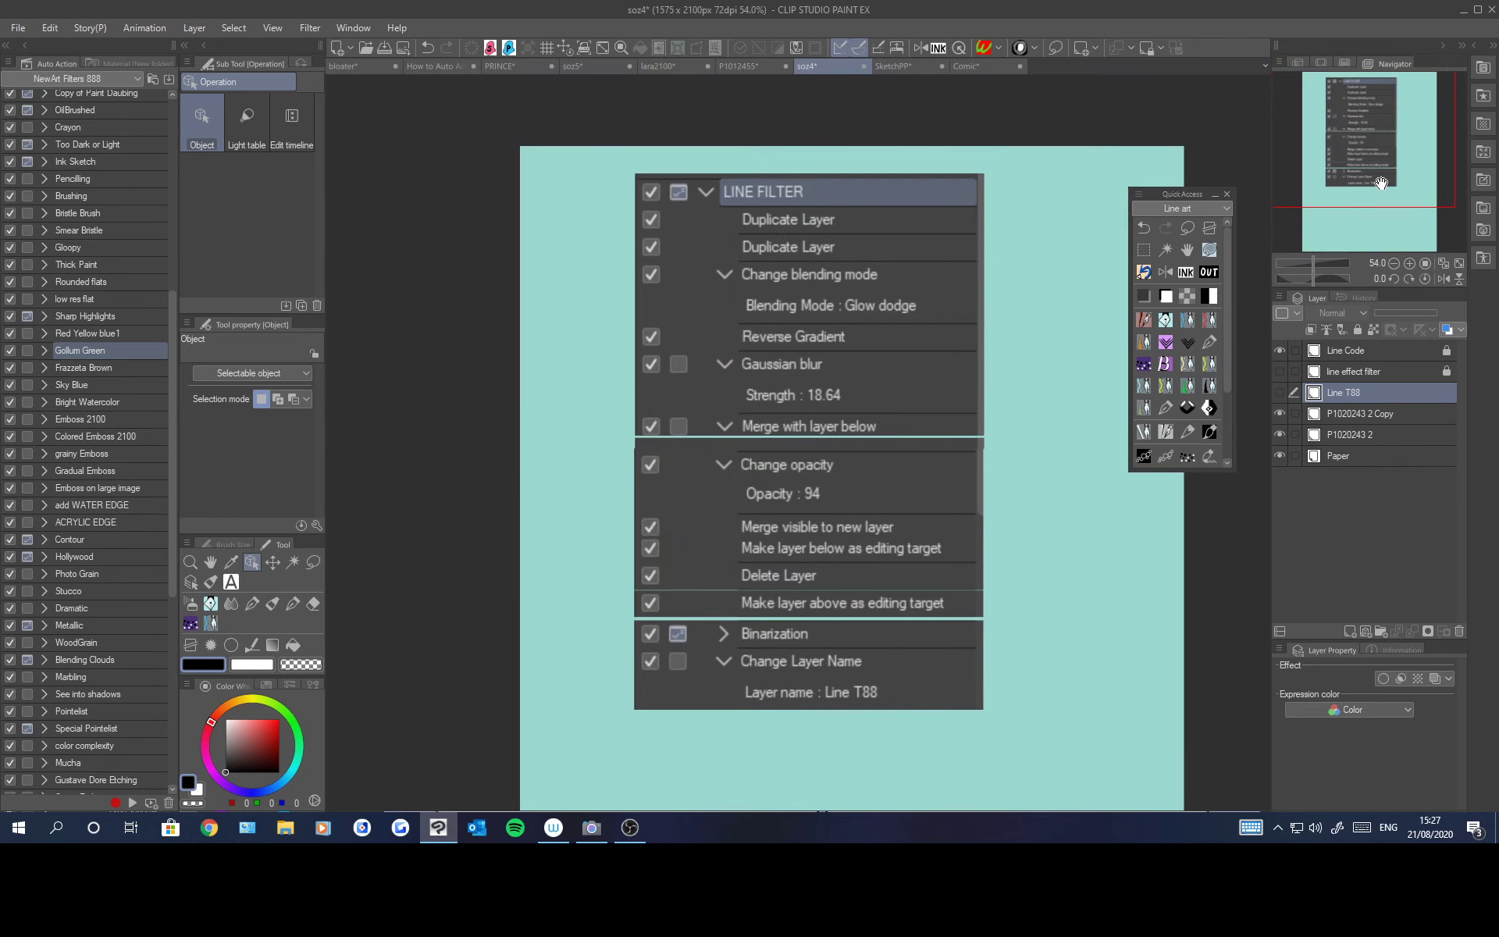